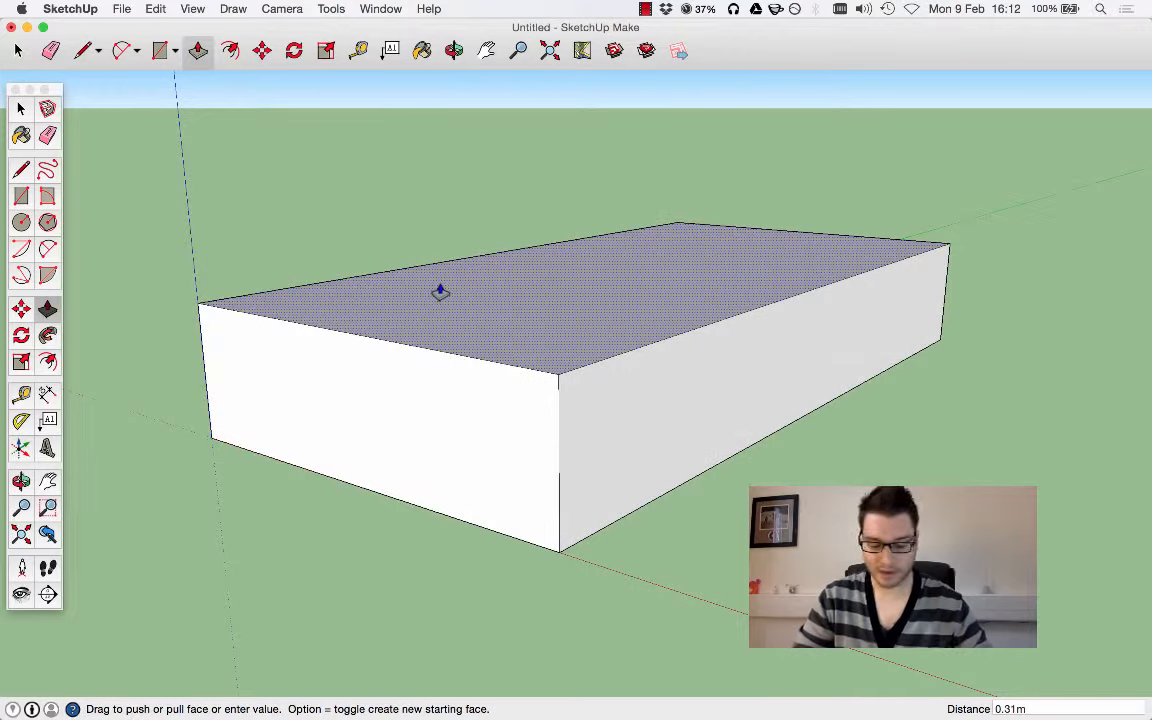
# Pull the top face of the rectangular block up to a height of 1 m
pyautogui.scroll(5, 440, 292)
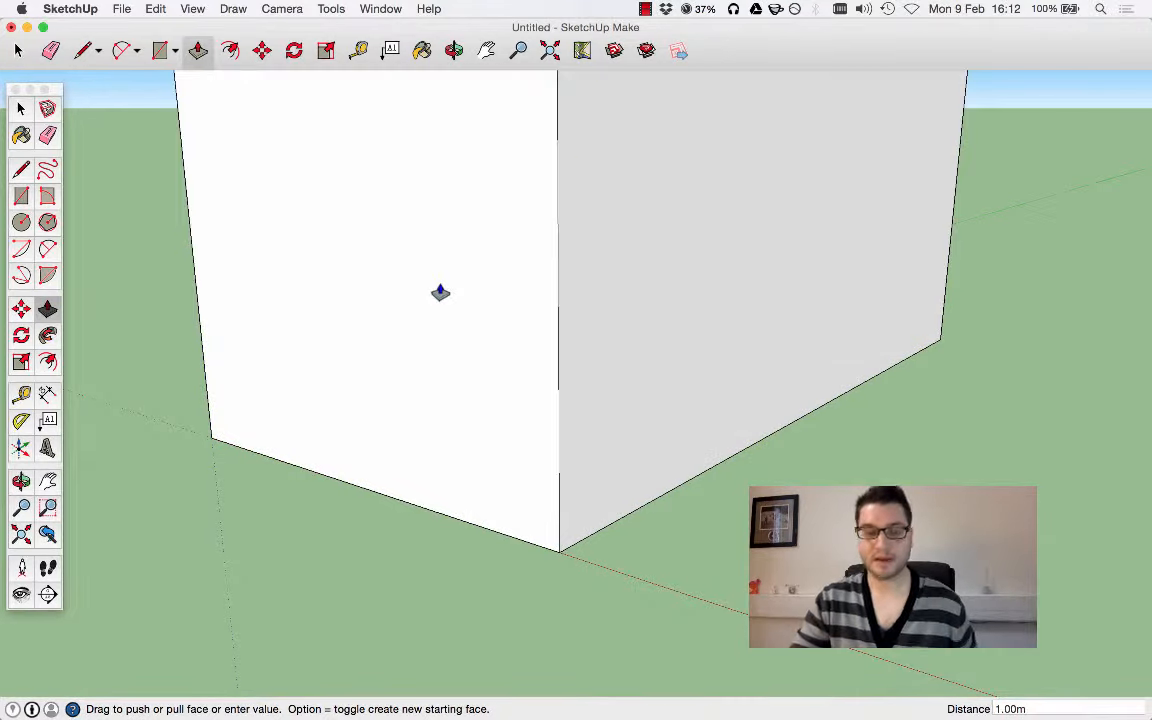
pyautogui.scroll(-10, 501, 399)
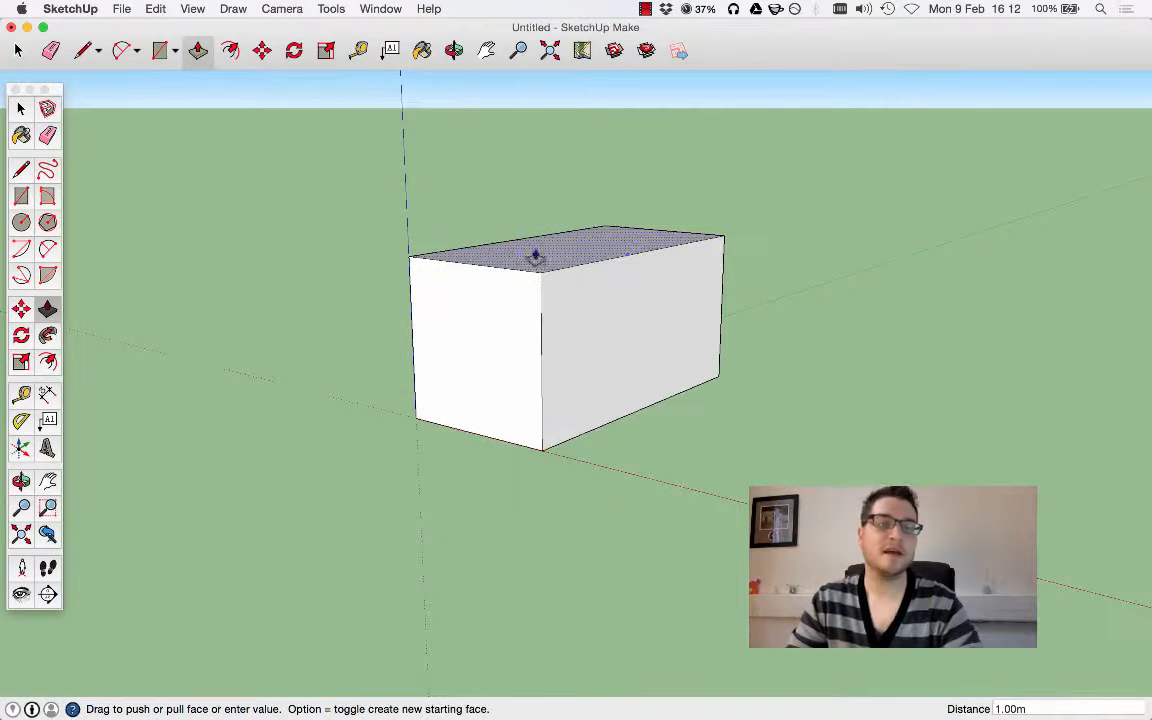
# Draw a circle with a 1 m radius on the ground beside the block, near the red axis
pyautogui.click(21, 222)
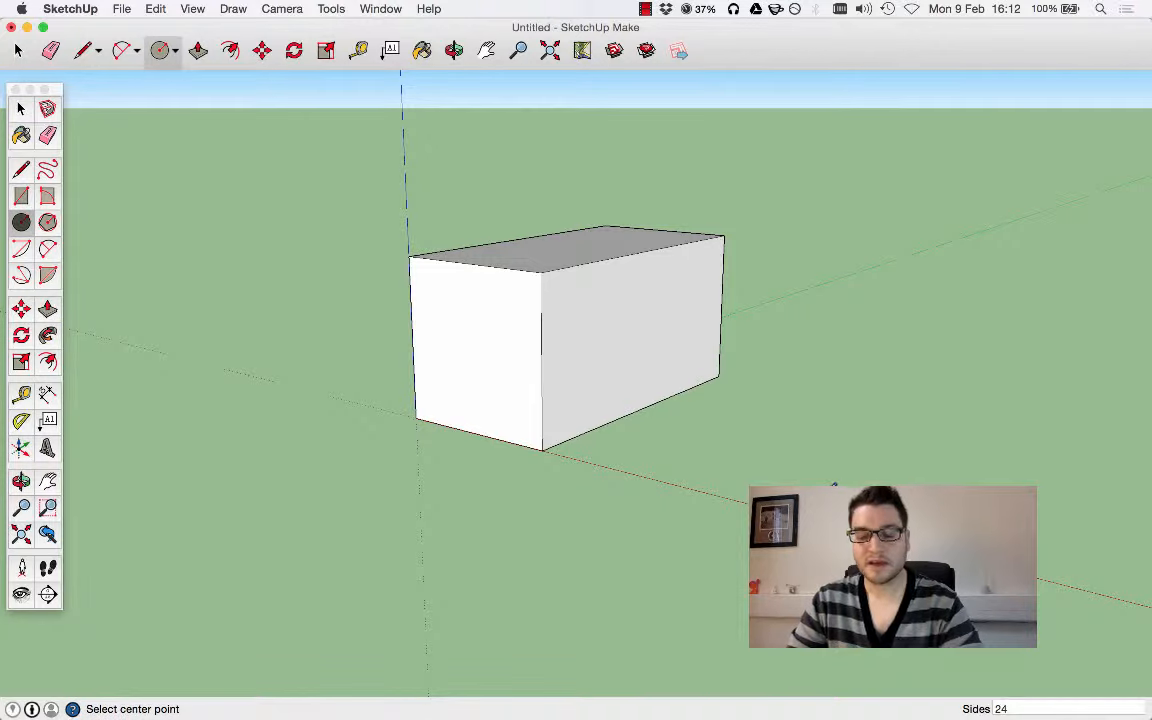
pyautogui.click(835, 485)
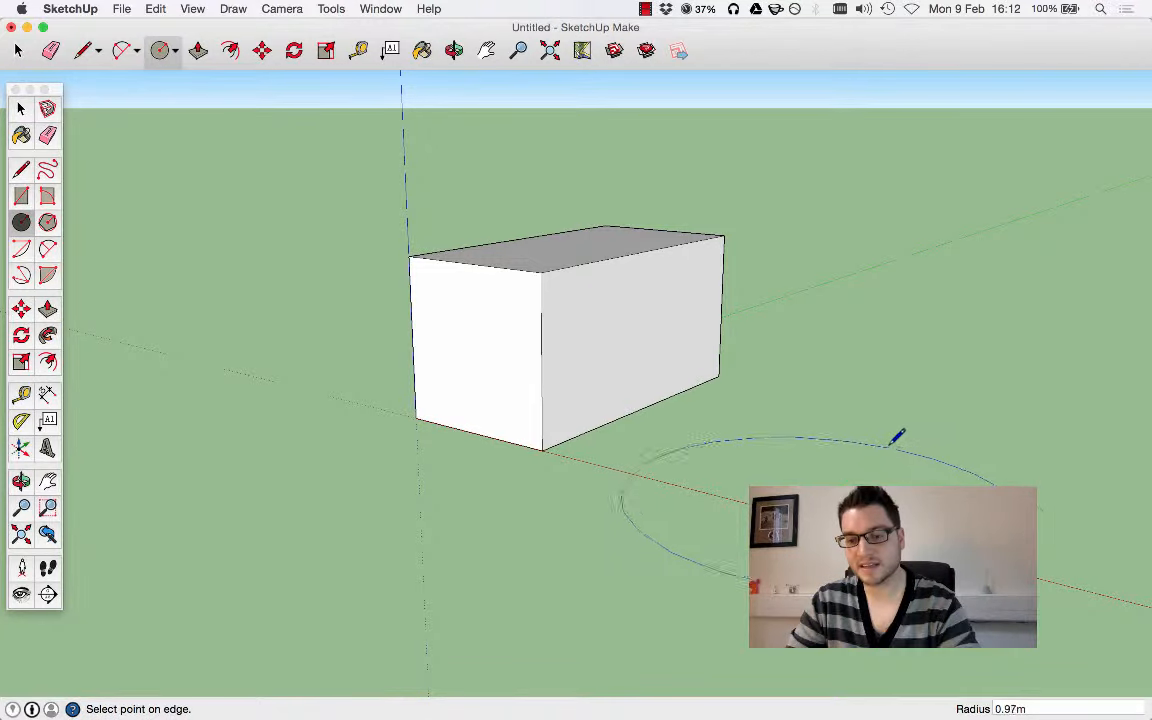
pyautogui.write('1')
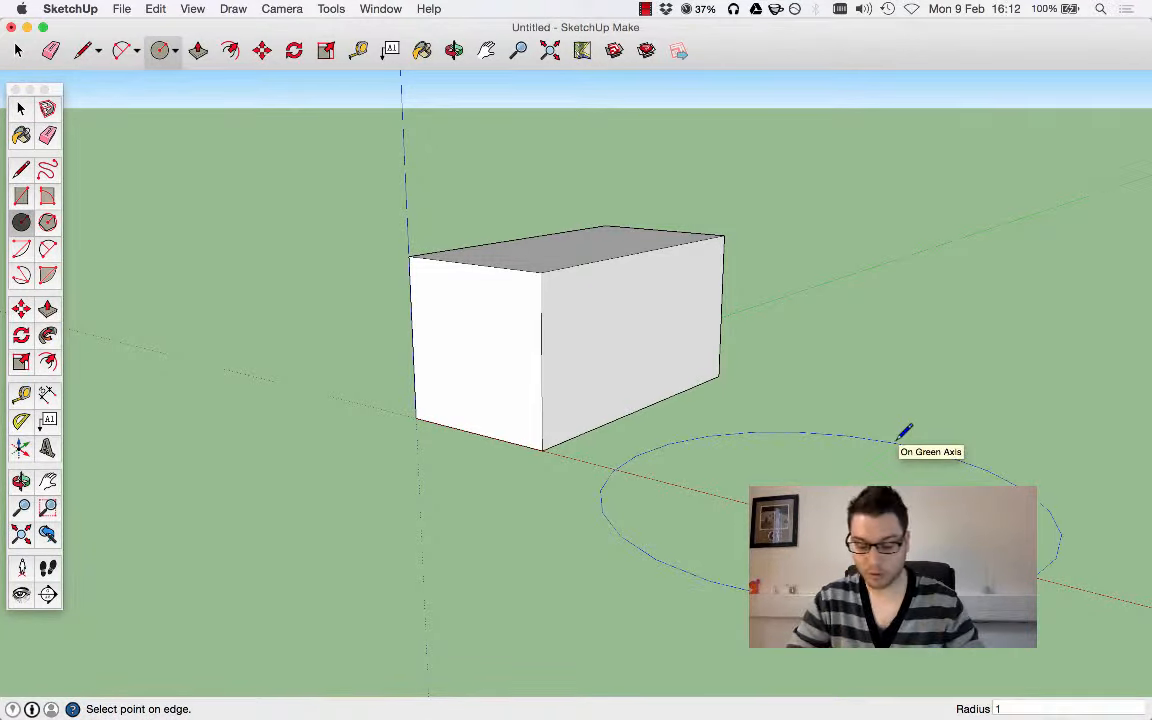
pyautogui.write('m')
pyautogui.press('Return')
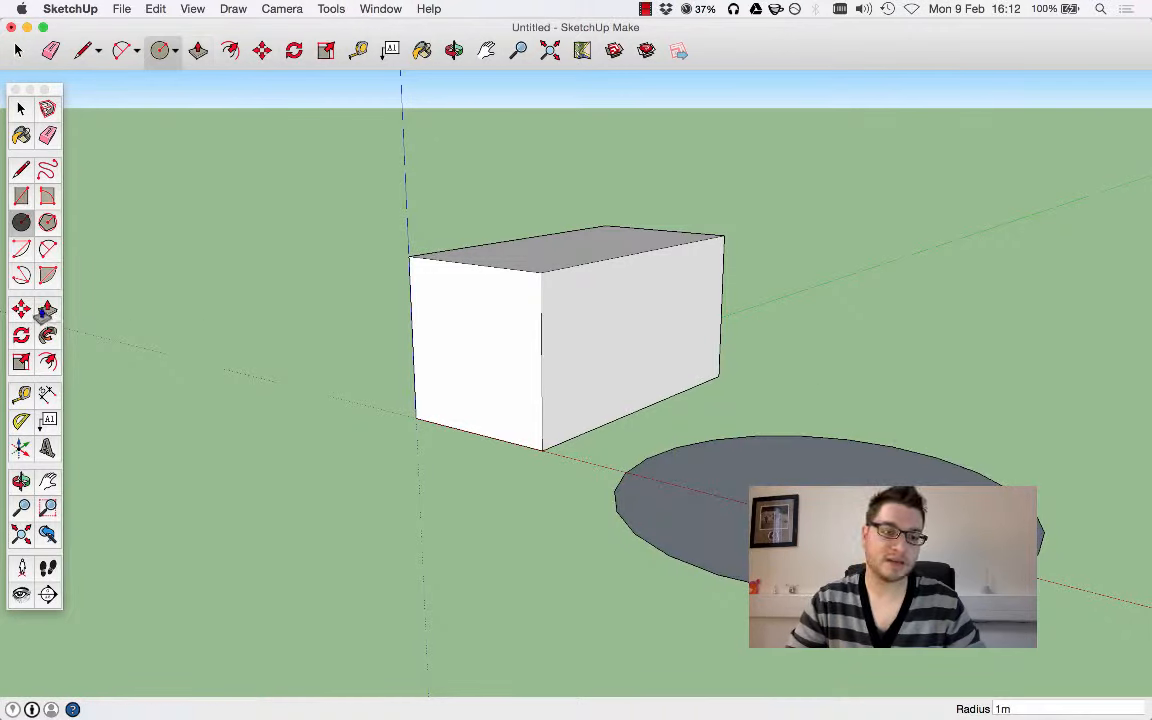
# Extrude the circle upward by 1 m into a cylinder
pyautogui.click(47, 310)
pyautogui.moveTo(880, 525); pyautogui.dragTo(887, 337)
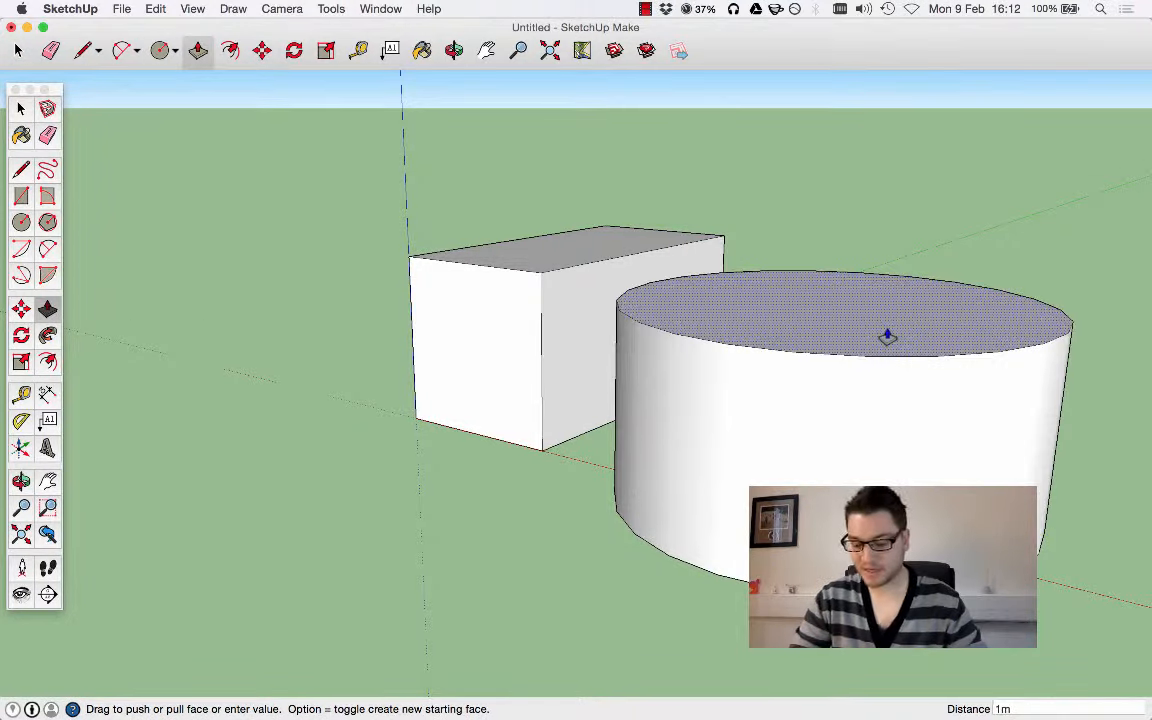
pyautogui.press('Return')
# Draw a six-sided polygon with an inscribed radius of about 0.89 m on the ground in front of the block
pyautogui.click(47, 222)
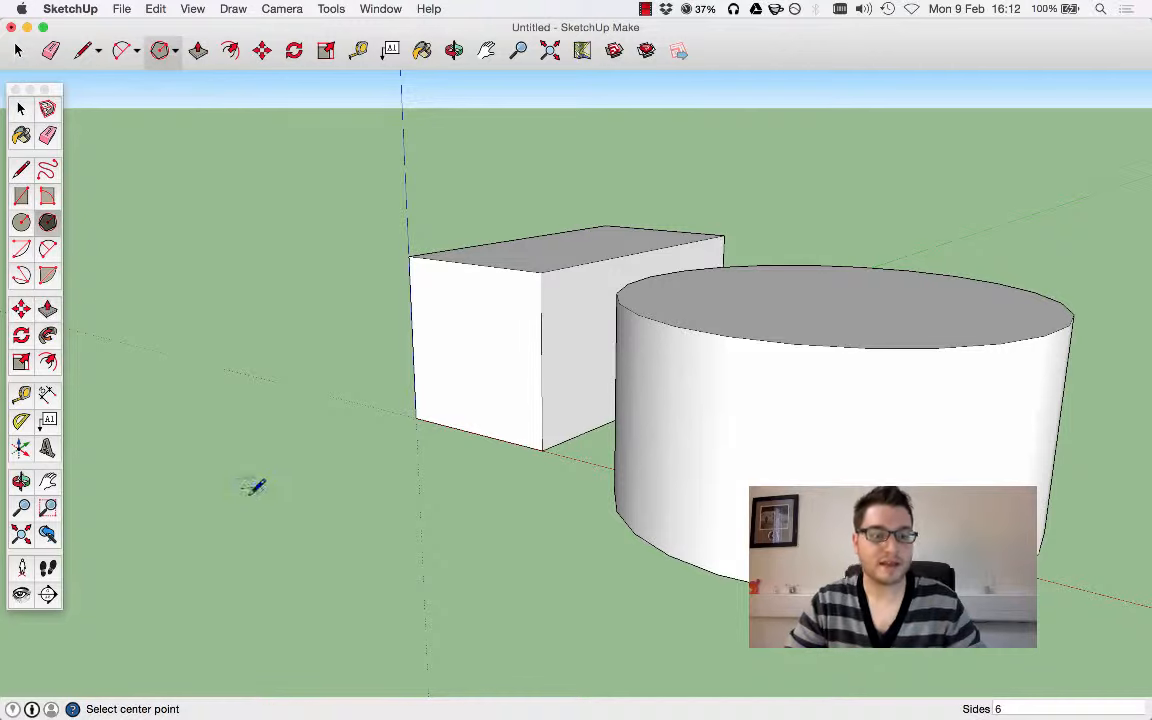
pyautogui.click(244, 490)
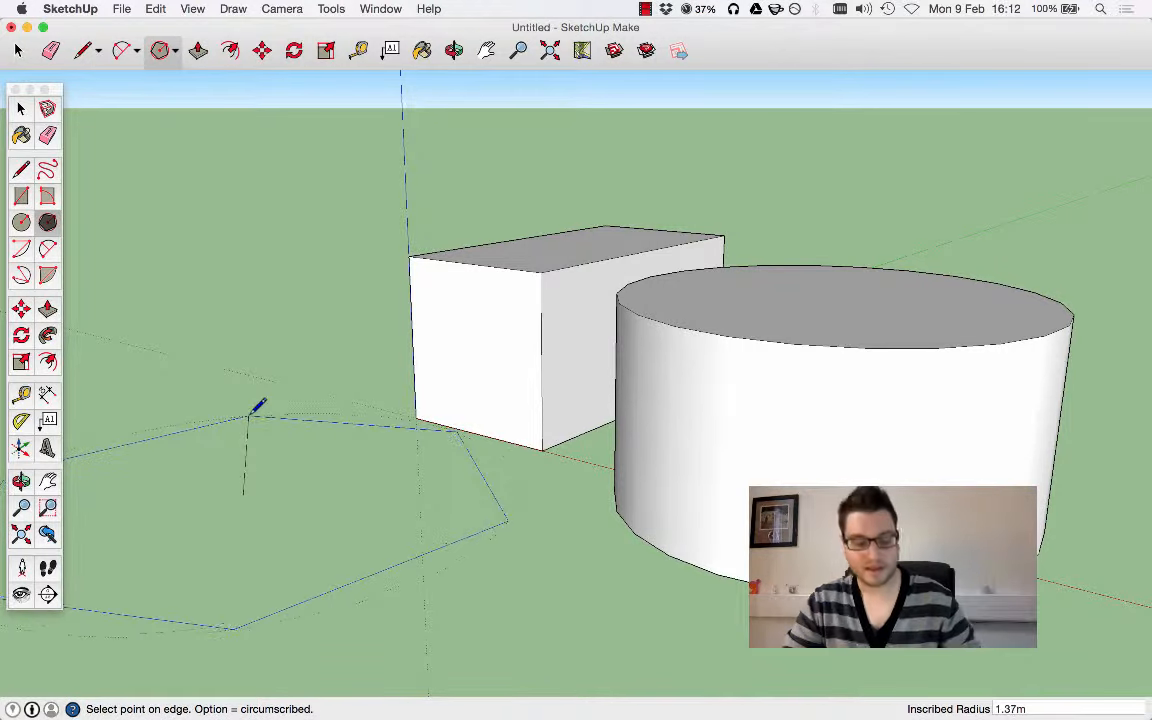
pyautogui.press('Escape')
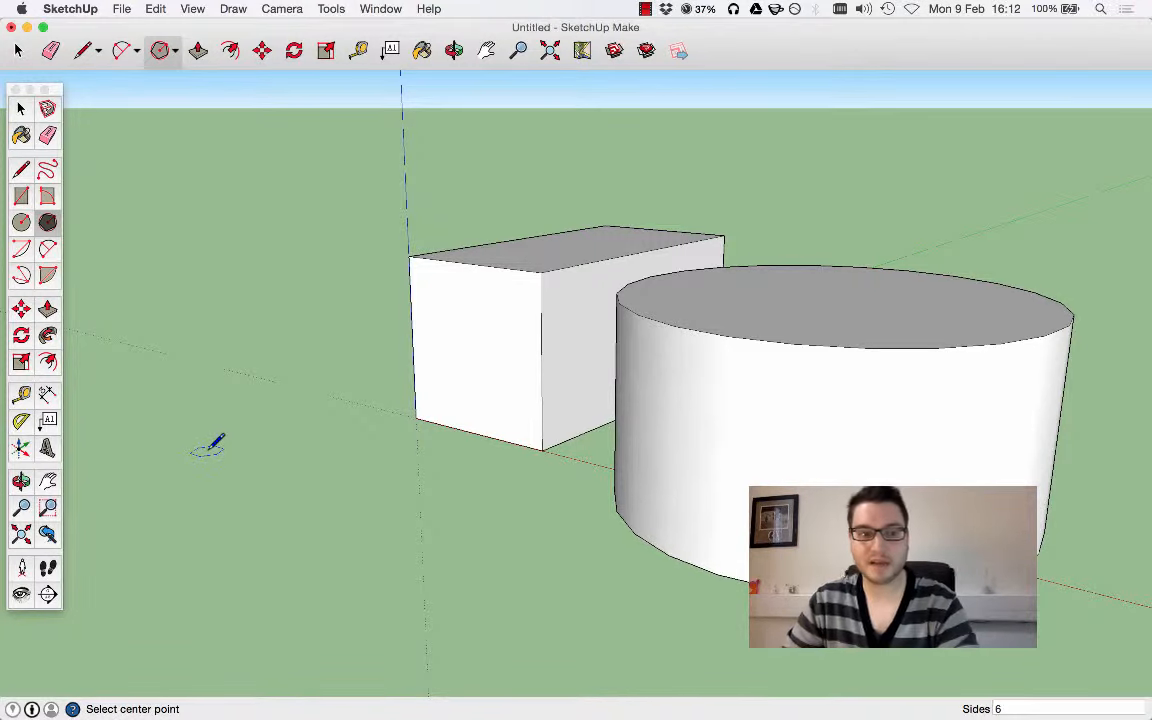
pyautogui.click(296, 553)
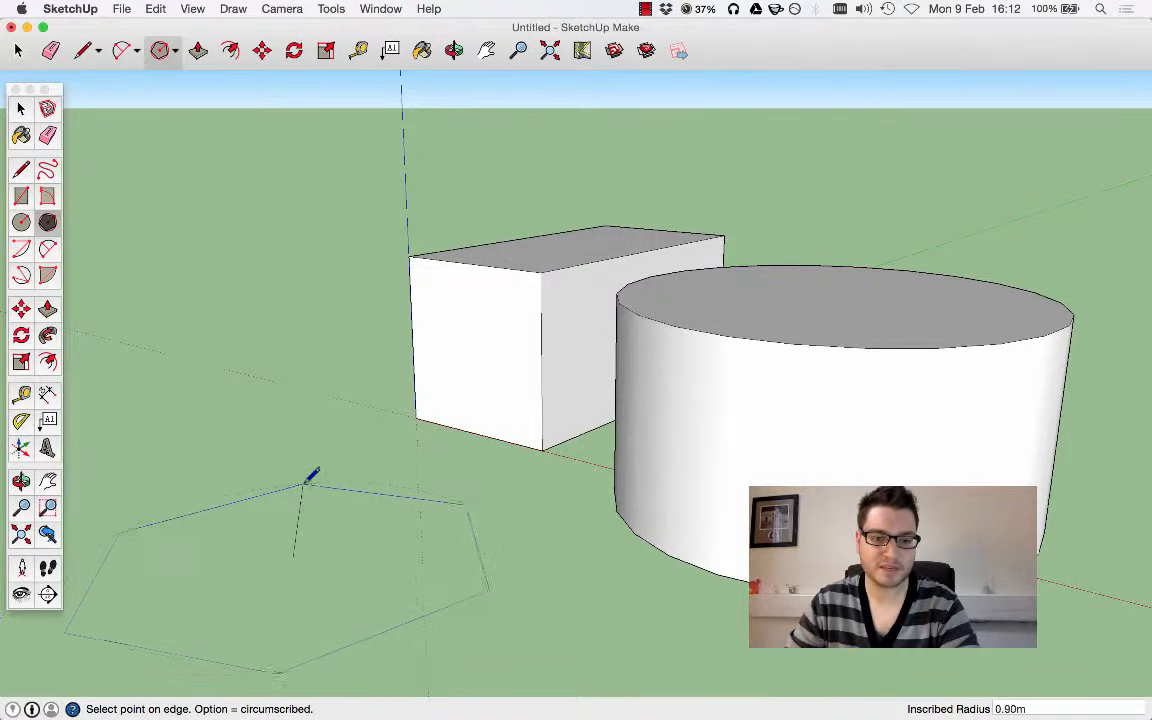
pyautogui.click(306, 483)
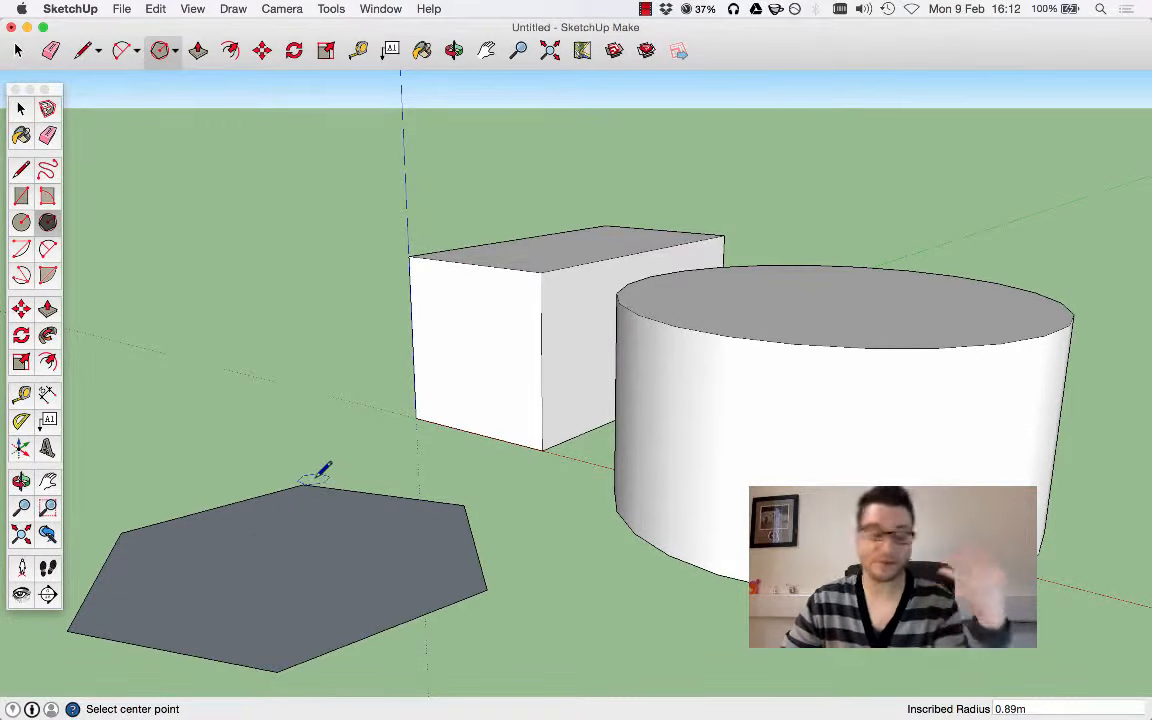
# Extrude the hexagon upward by 2 m into a prism
pyautogui.click(46, 310)
pyautogui.click(257, 527)
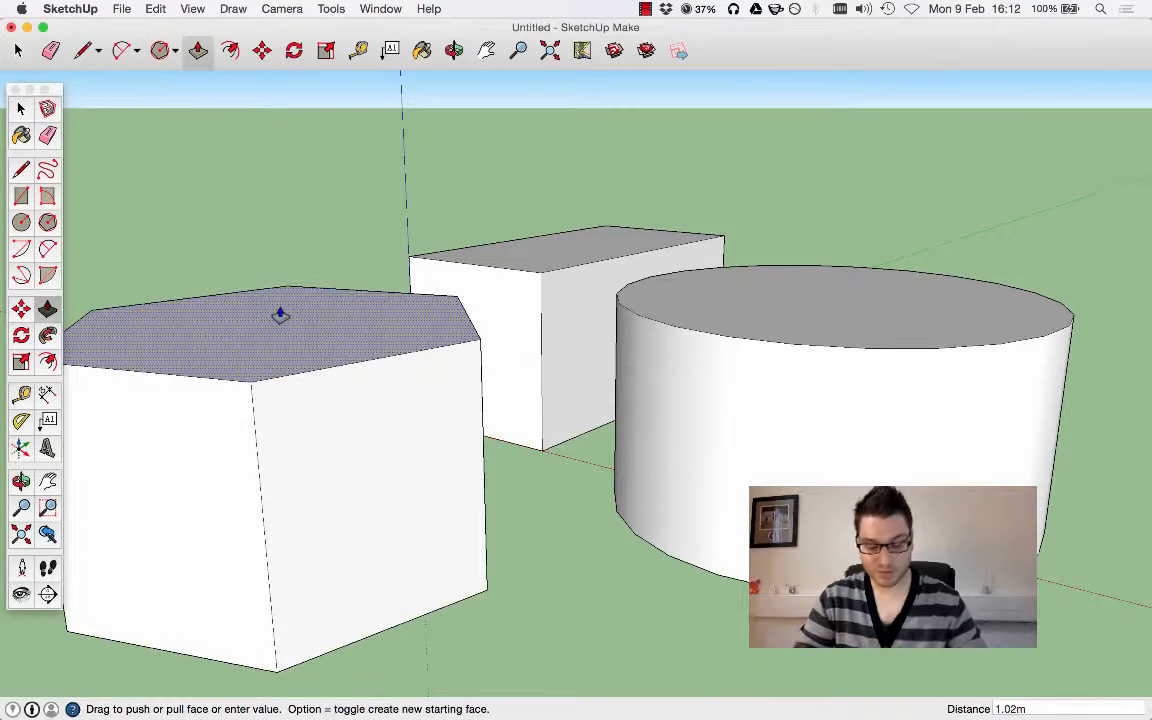
pyautogui.press('Return')
# Draw two lines on the prism's hexagonal top face, each from an adjacent corner to just past the face's centre
pyautogui.scroll(-5, 489, 473)
pyautogui.moveTo(711, 388); pyautogui.dragTo(429, 499, button='middle')
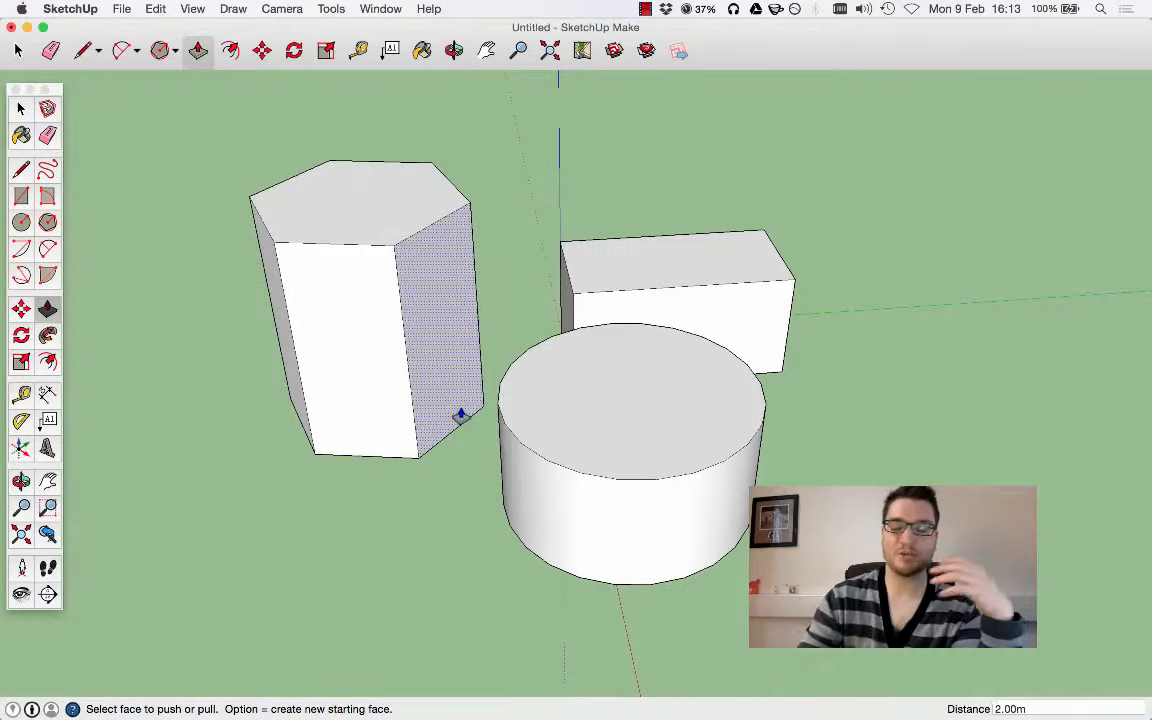
pyautogui.click(21, 166)
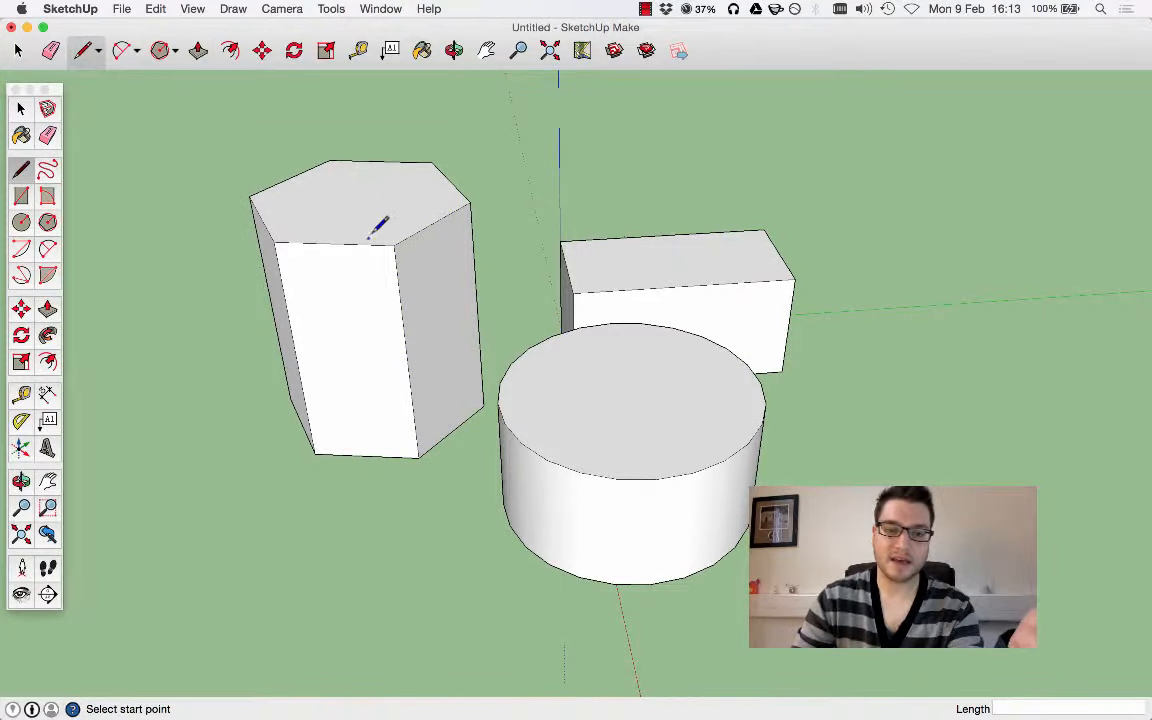
pyautogui.scroll(4, 340, 205)
pyautogui.moveTo(342, 185); pyautogui.dragTo(436, 348, button='middle')
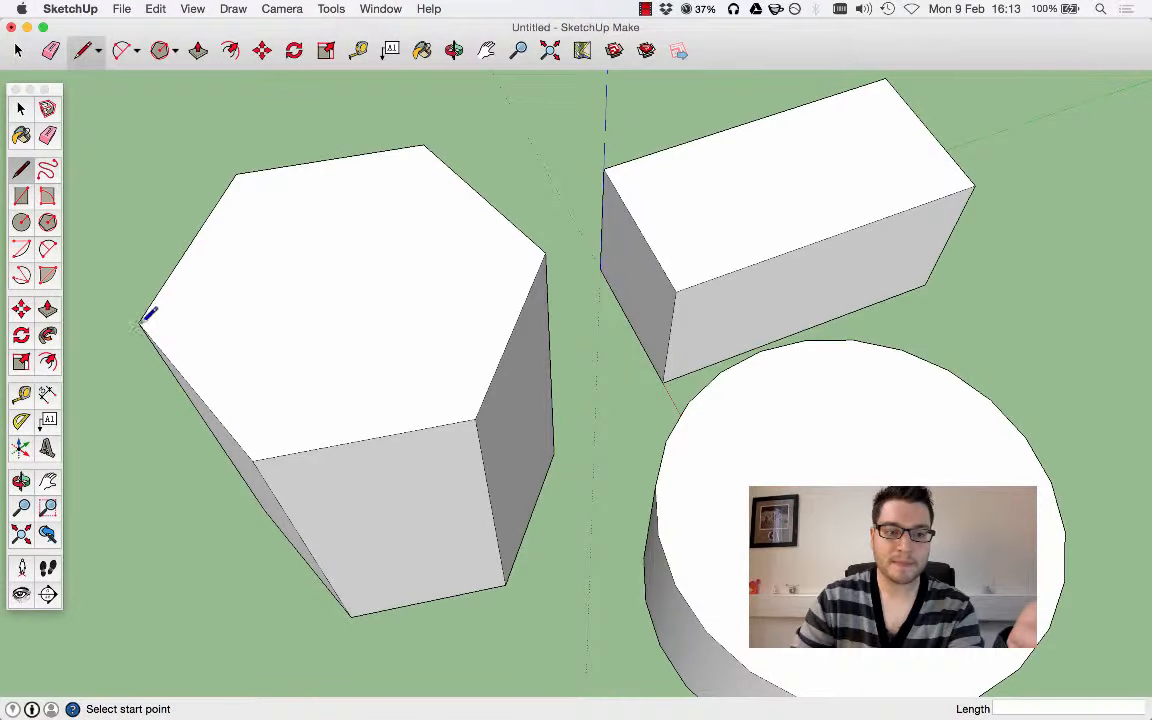
pyautogui.click(140, 321)
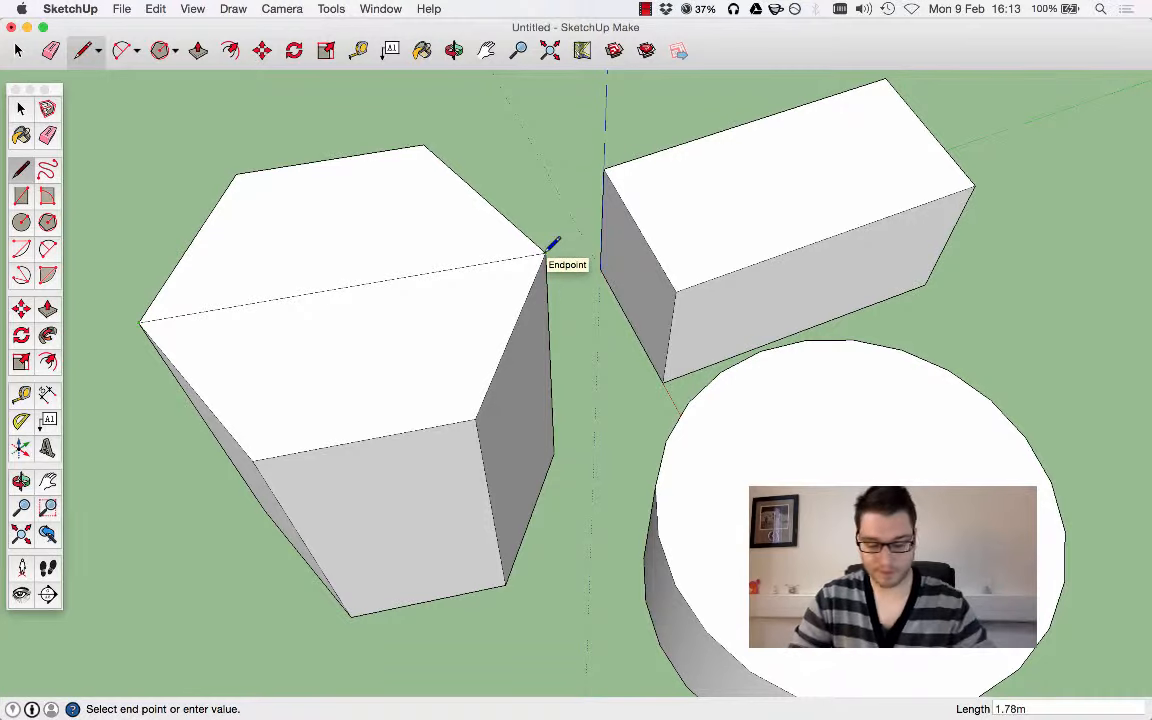
pyautogui.press('Return')
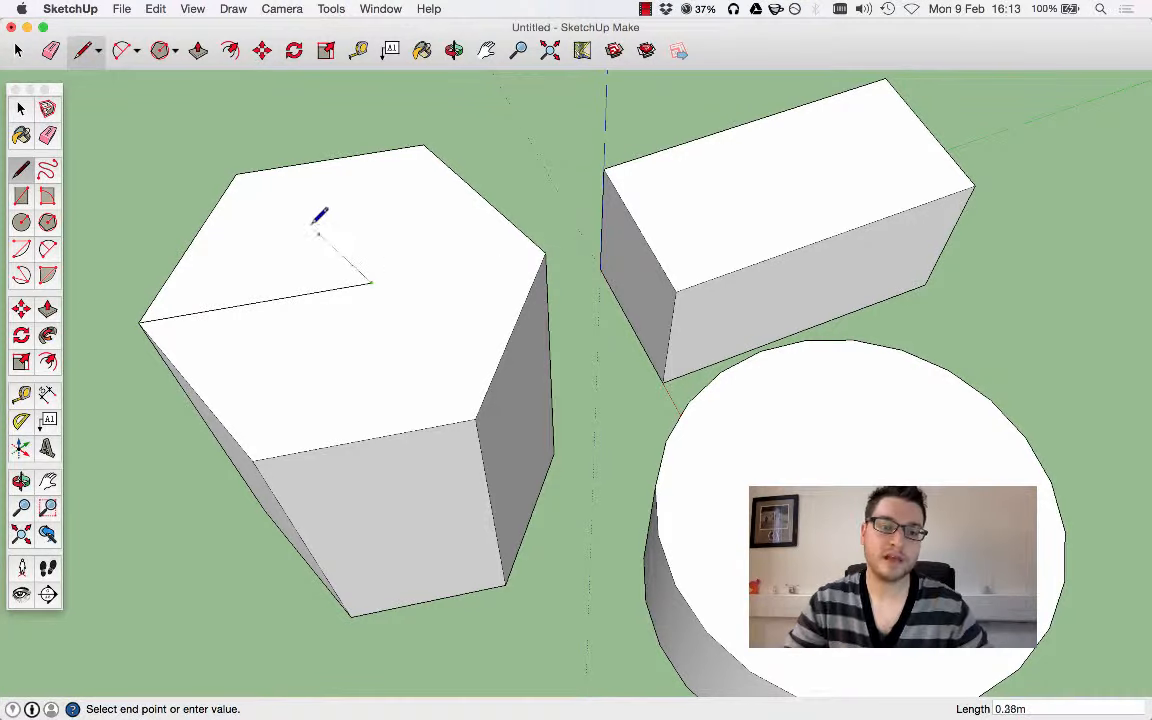
pyautogui.press('Escape')
pyautogui.click(238, 175)
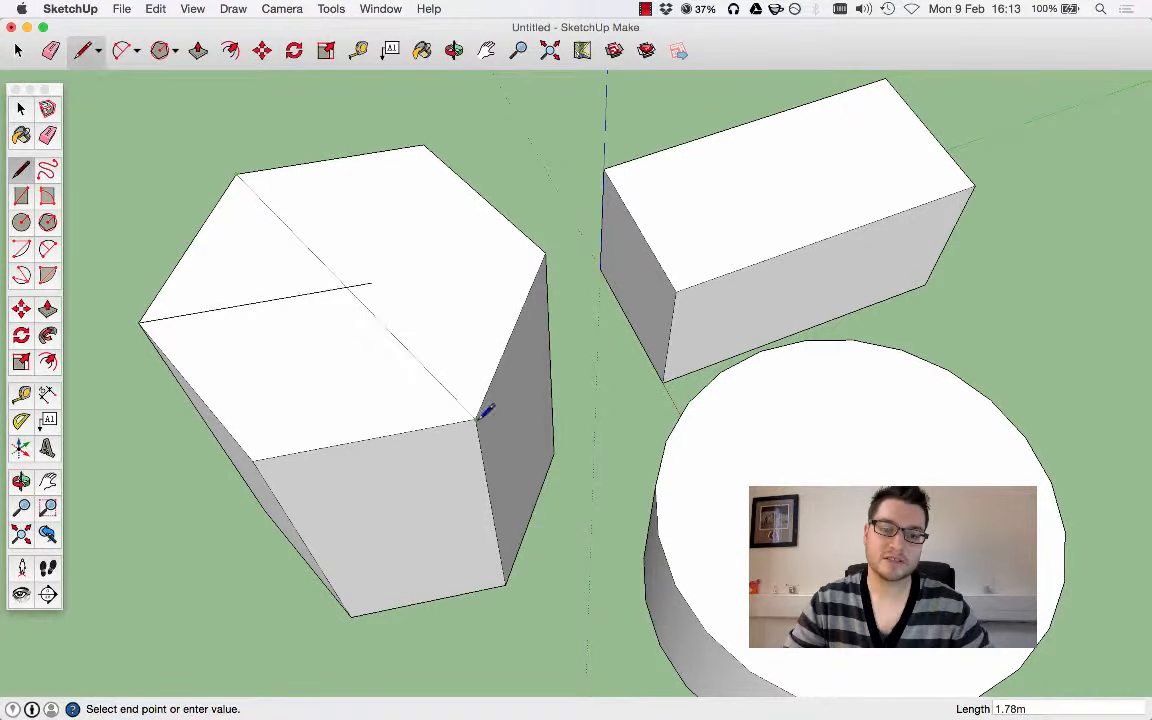
pyautogui.press('Return')
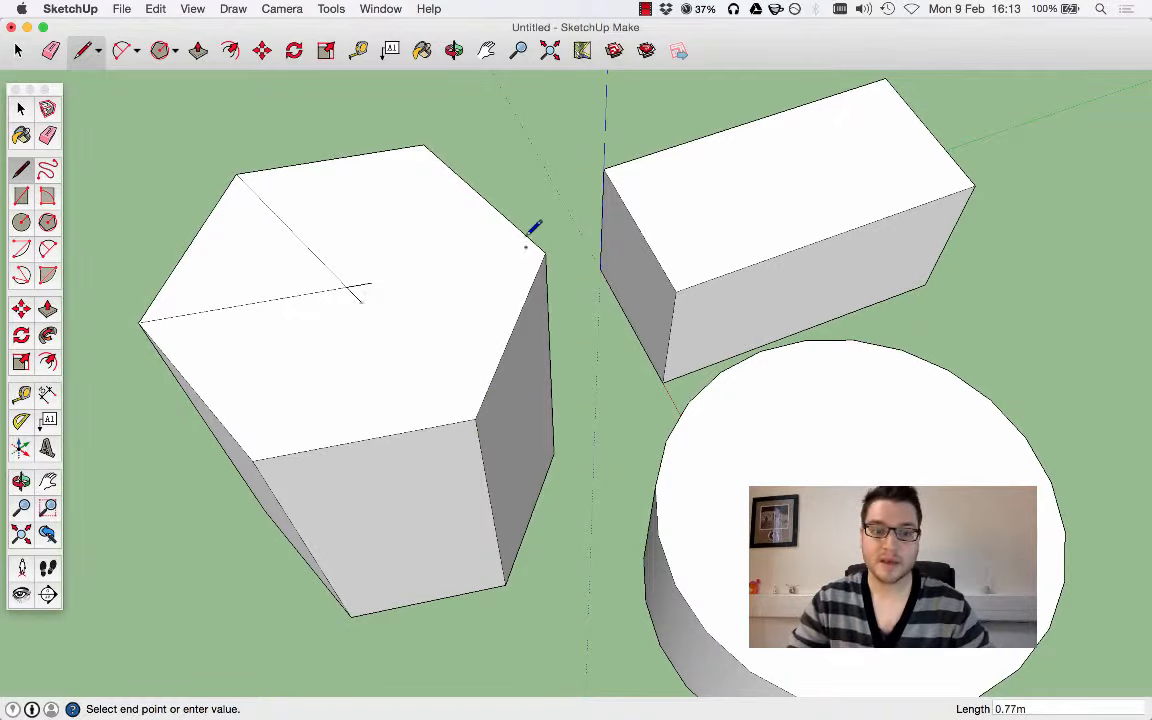
pyautogui.press('Escape')
pyautogui.click(427, 147)
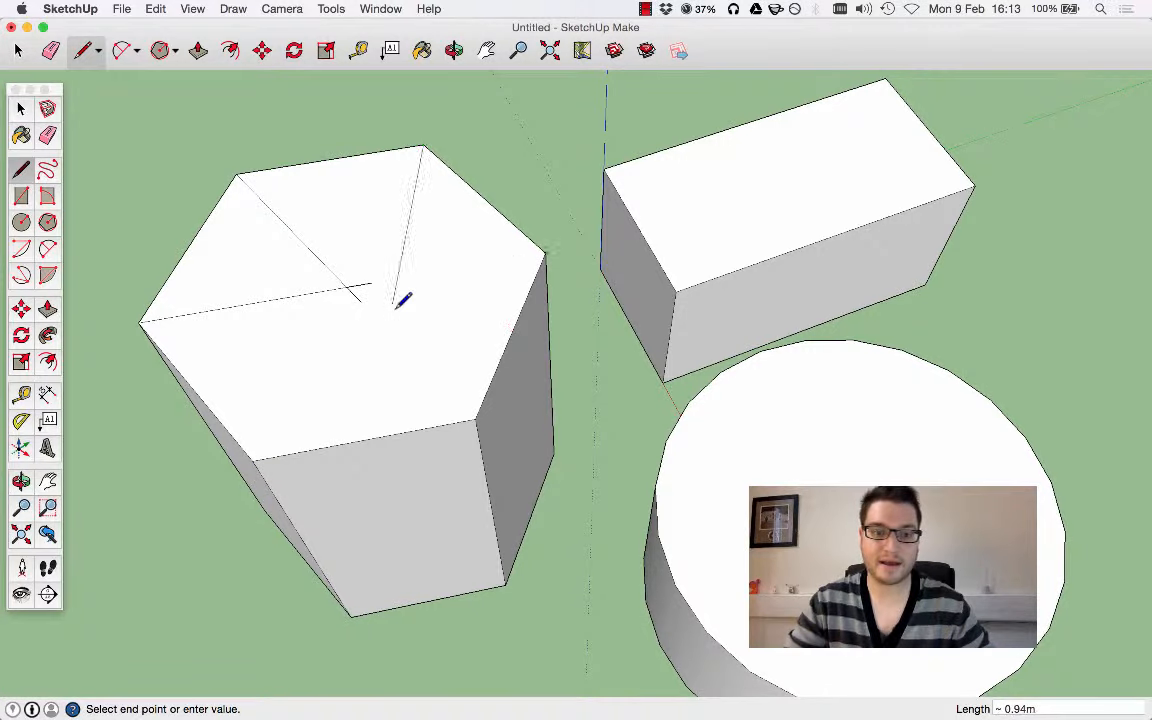
pyautogui.press('Escape')
pyautogui.click(362, 300)
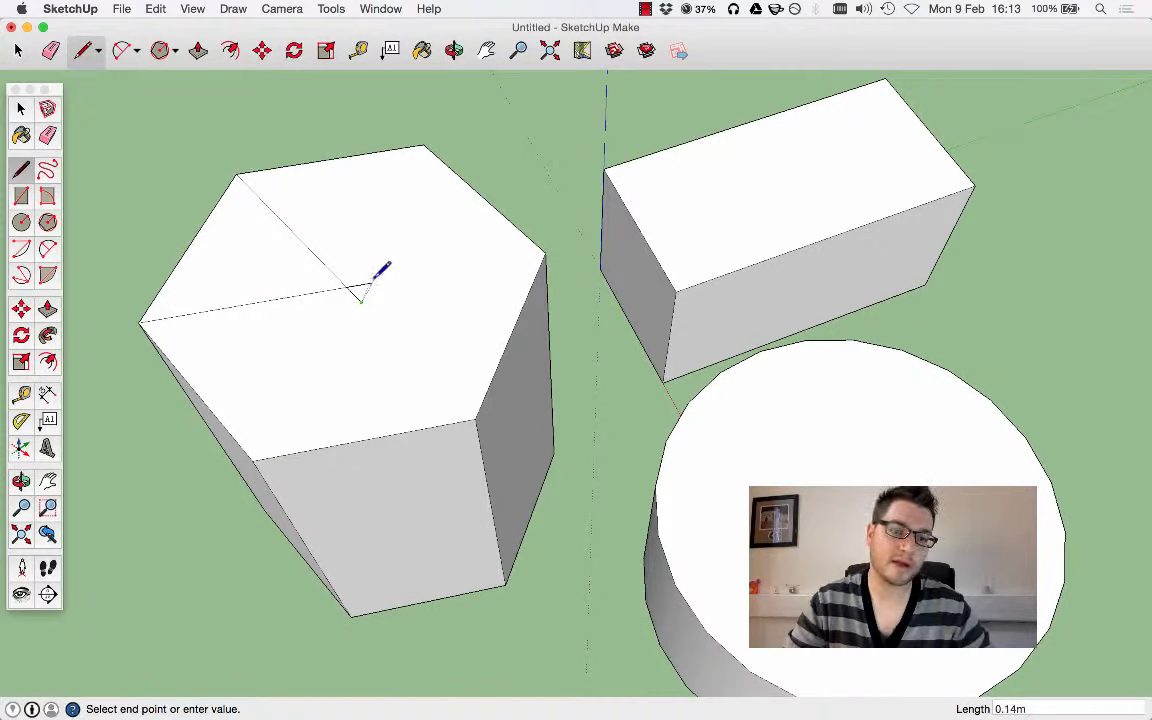
pyautogui.press('Escape')
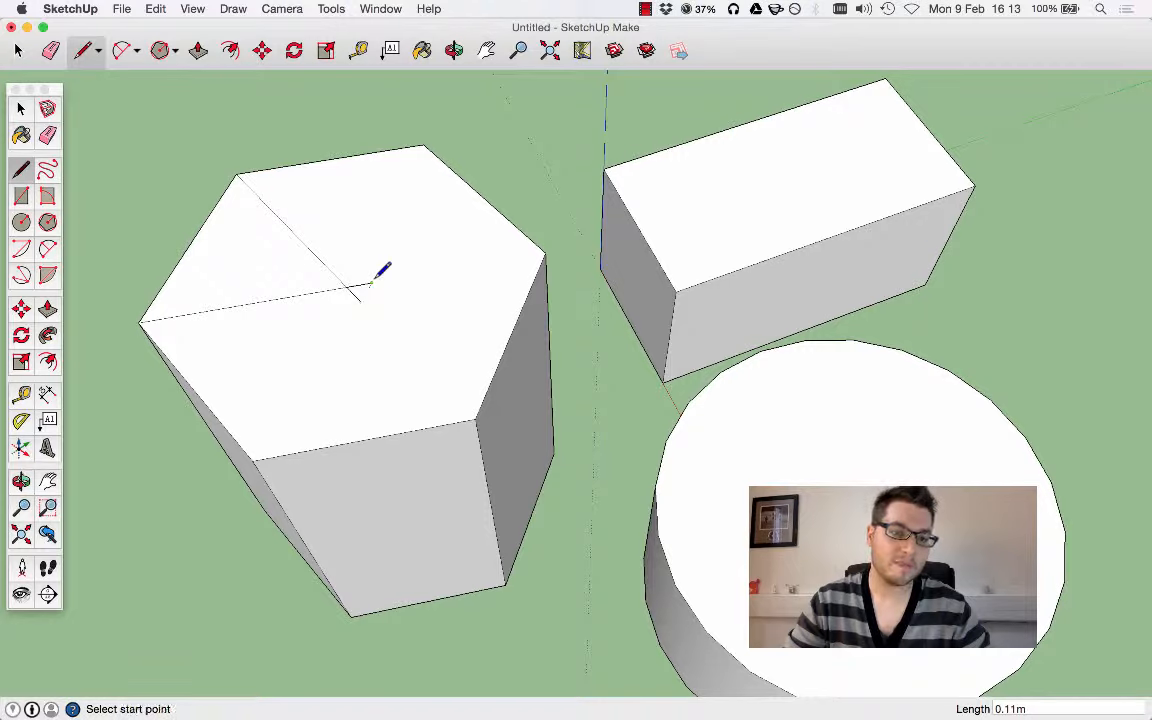
# Erase the crossing lines on the prism's hexagonal top face
pyautogui.click(47, 135)
pyautogui.moveTo(360, 283); pyautogui.dragTo(368, 288)
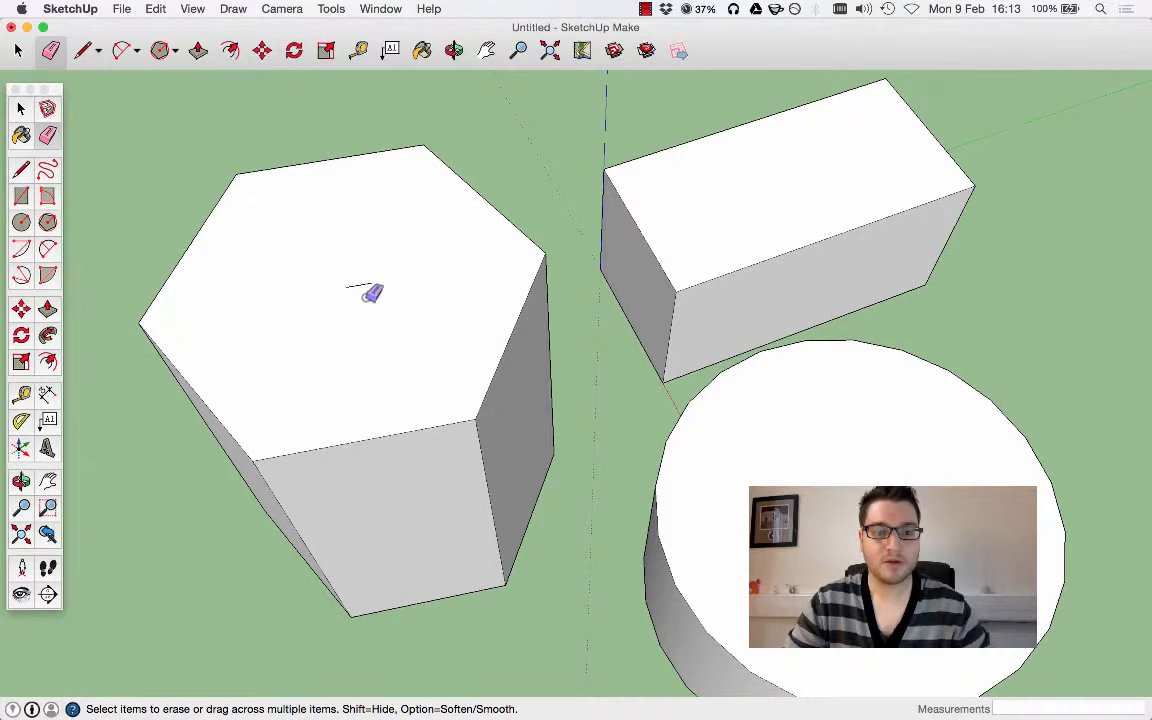
# Select the block, cylinder and hexagonal prism together and delete them all
pyautogui.click(21, 109)
pyautogui.scroll(-4, 242, 376)
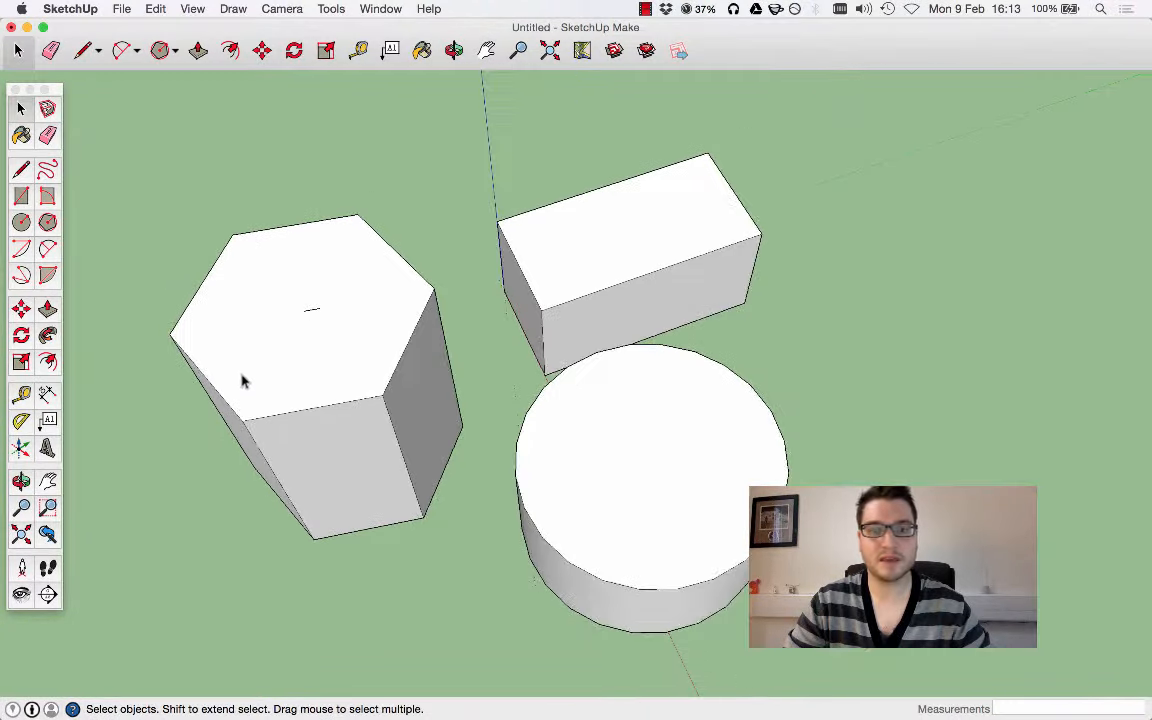
pyautogui.moveTo(124, 115); pyautogui.dragTo(901, 686)
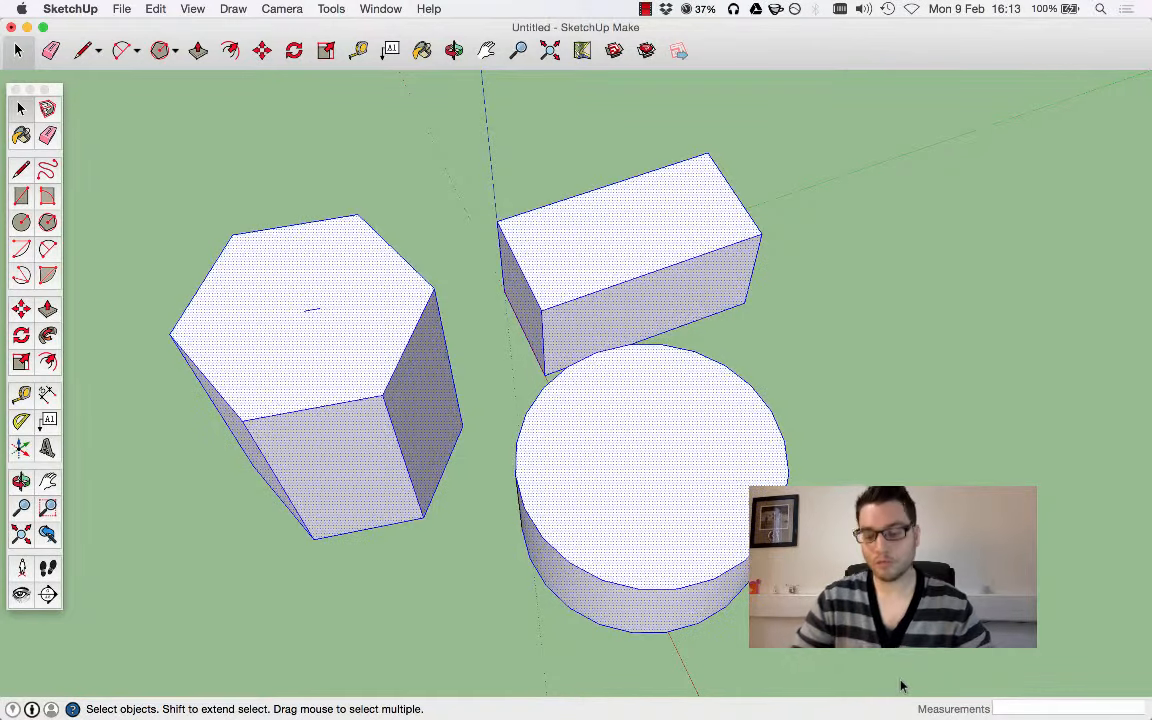
pyautogui.press('Delete')
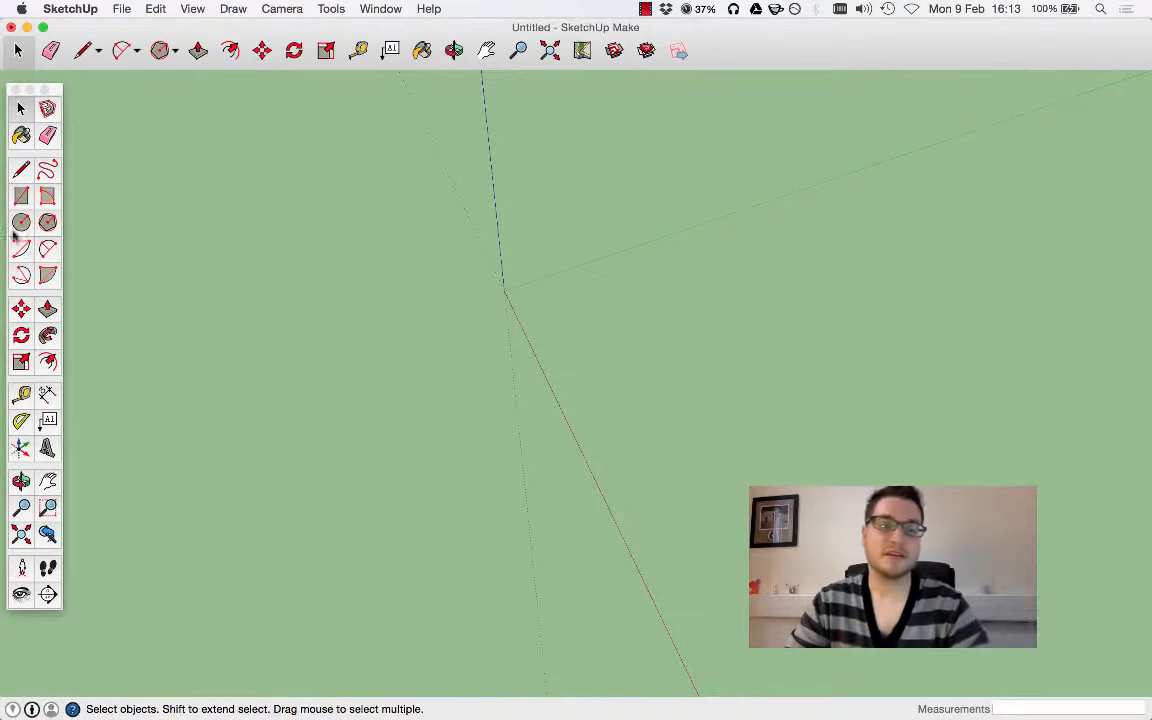
# Draw a 1 m by 2 m rectangle on the ground starting at the origin
pyautogui.click(23, 198)
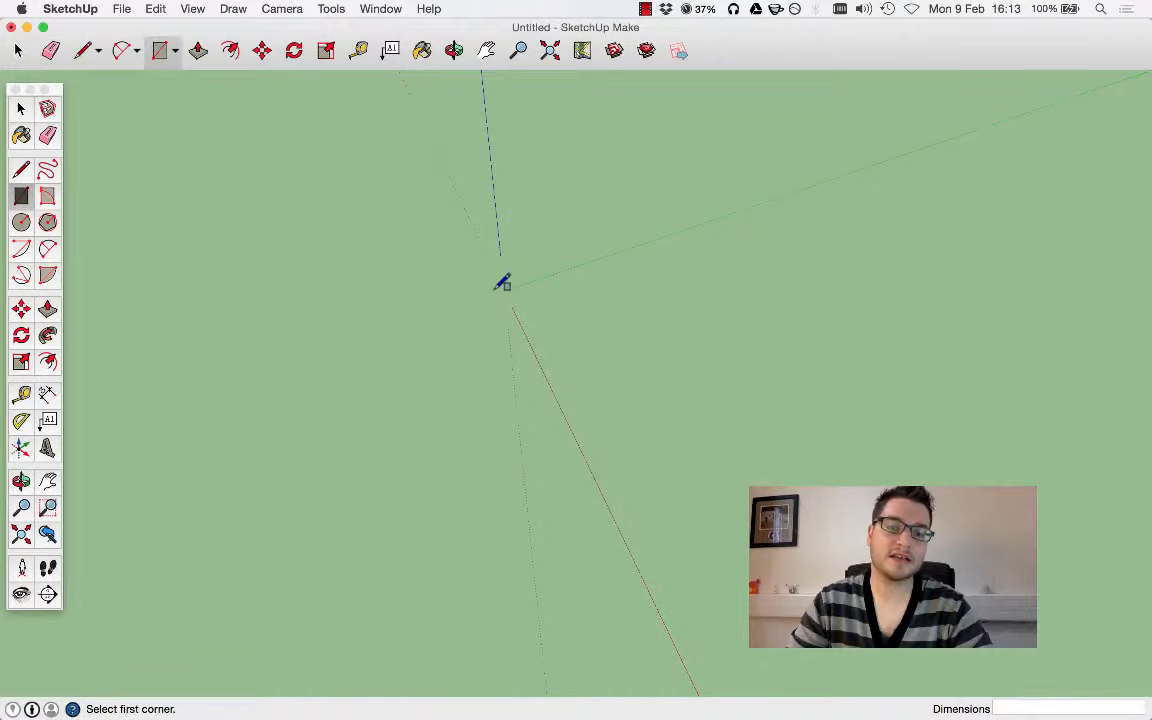
pyautogui.click(330, 5)
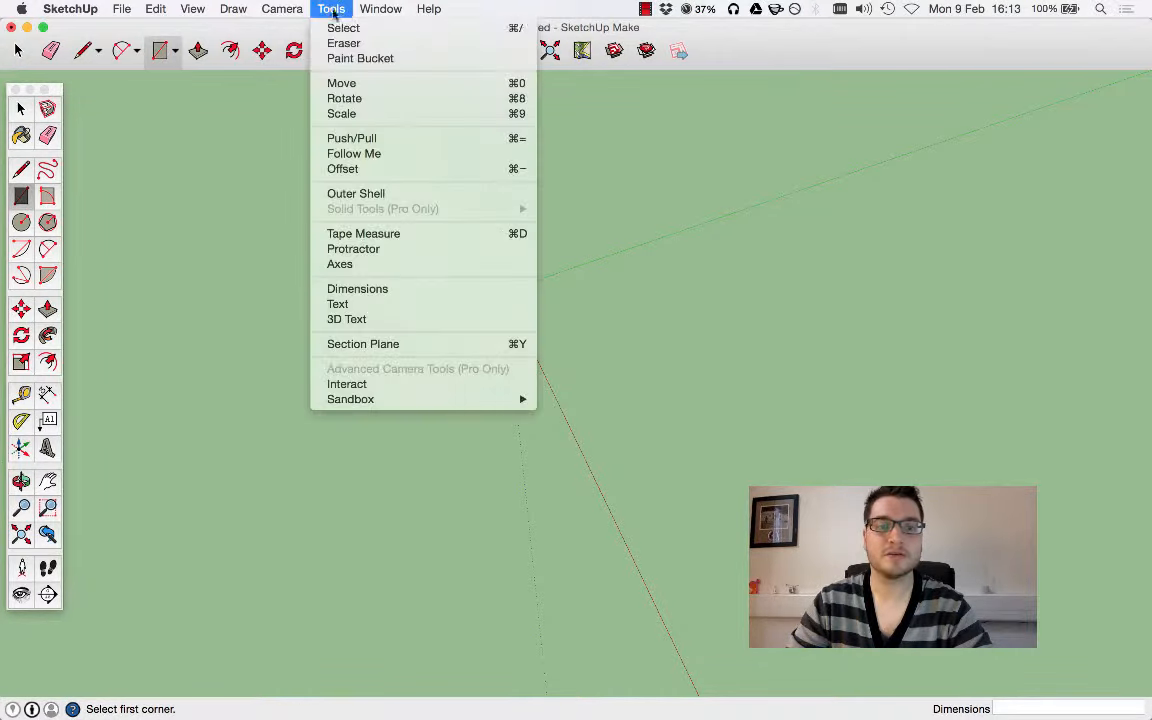
pyautogui.click(539, 309)
pyautogui.click(504, 286)
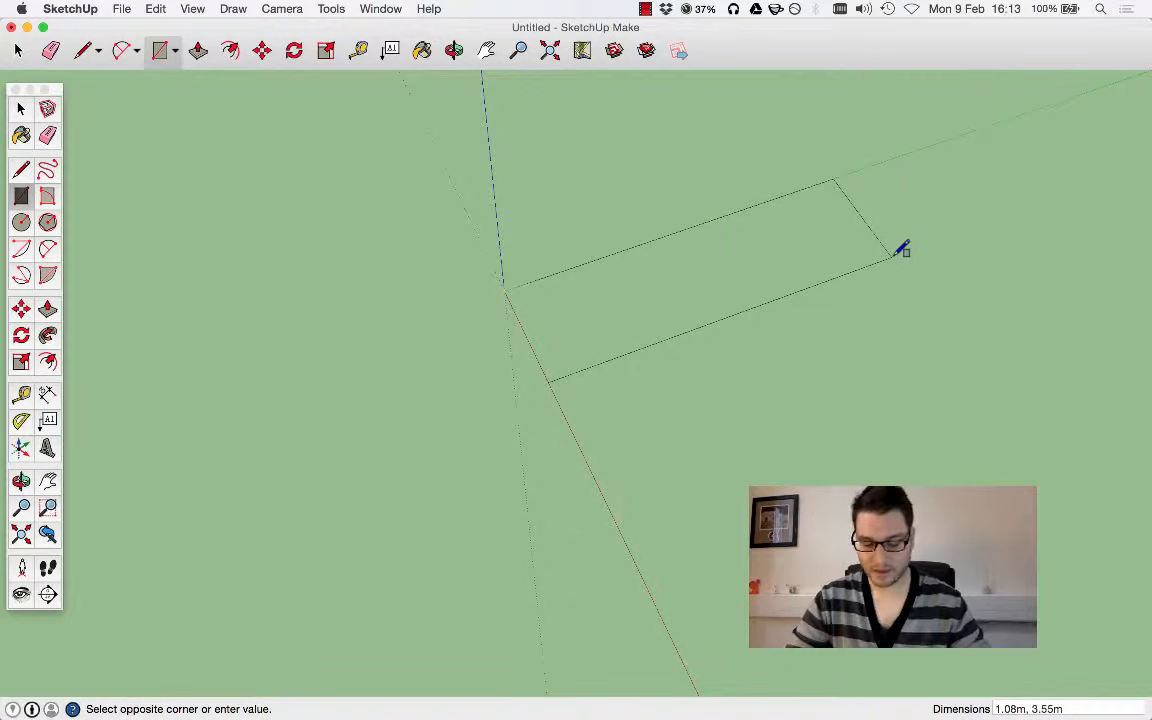
pyautogui.write('1m,2m')
pyautogui.press('Return')
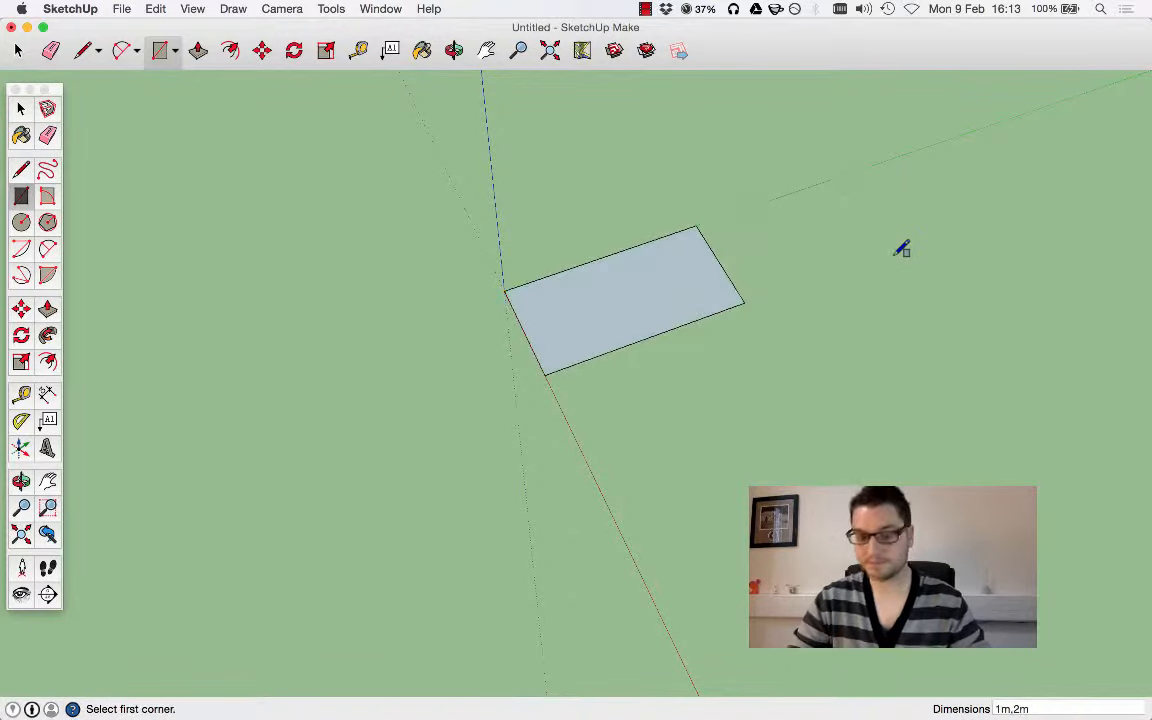
# Extrude the rectangle upward by about 0.43 m into a box
pyautogui.click(48, 312)
pyautogui.click(658, 308)
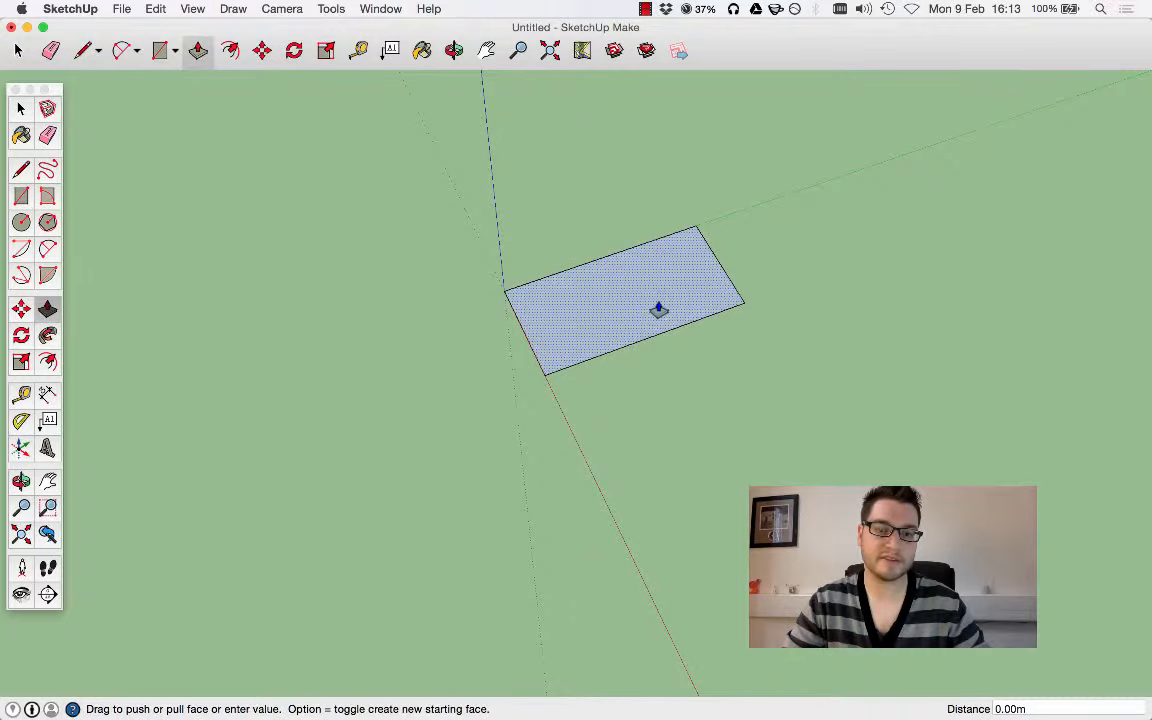
pyautogui.click(660, 280)
# Set the camera to the standard Top view with the box seen up close
pyautogui.moveTo(388, 350); pyautogui.dragTo(681, 289, button='middle')
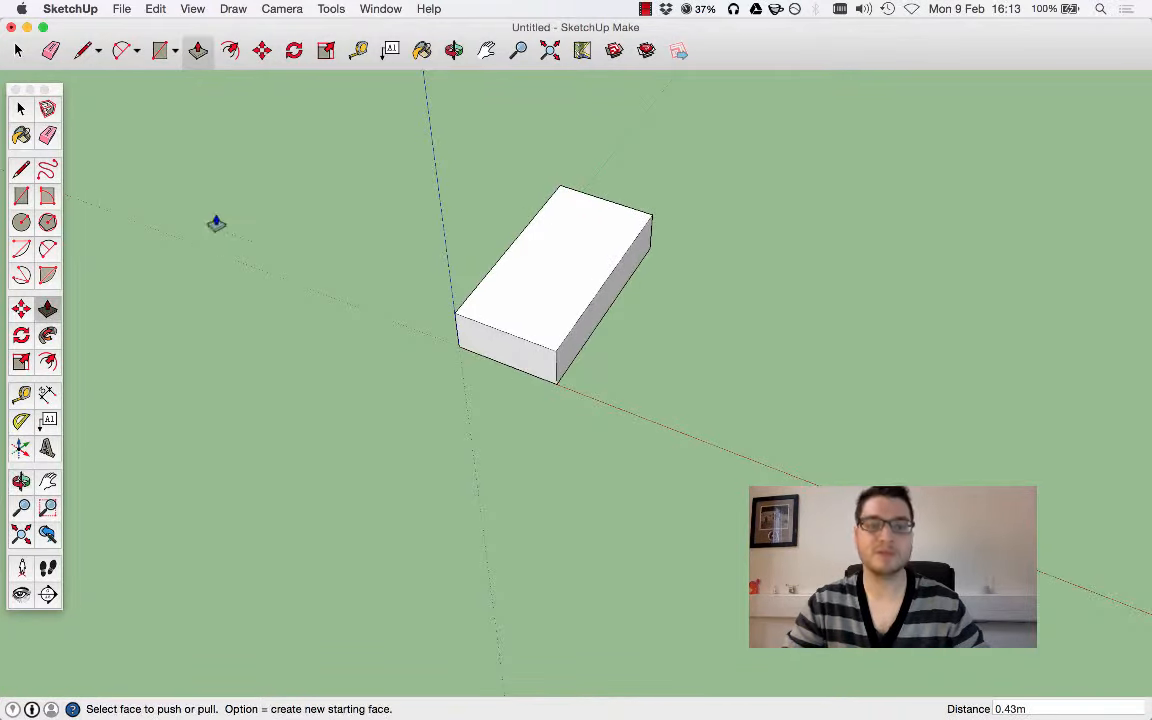
pyautogui.click(295, 9)
pyautogui.moveTo(339, 60)
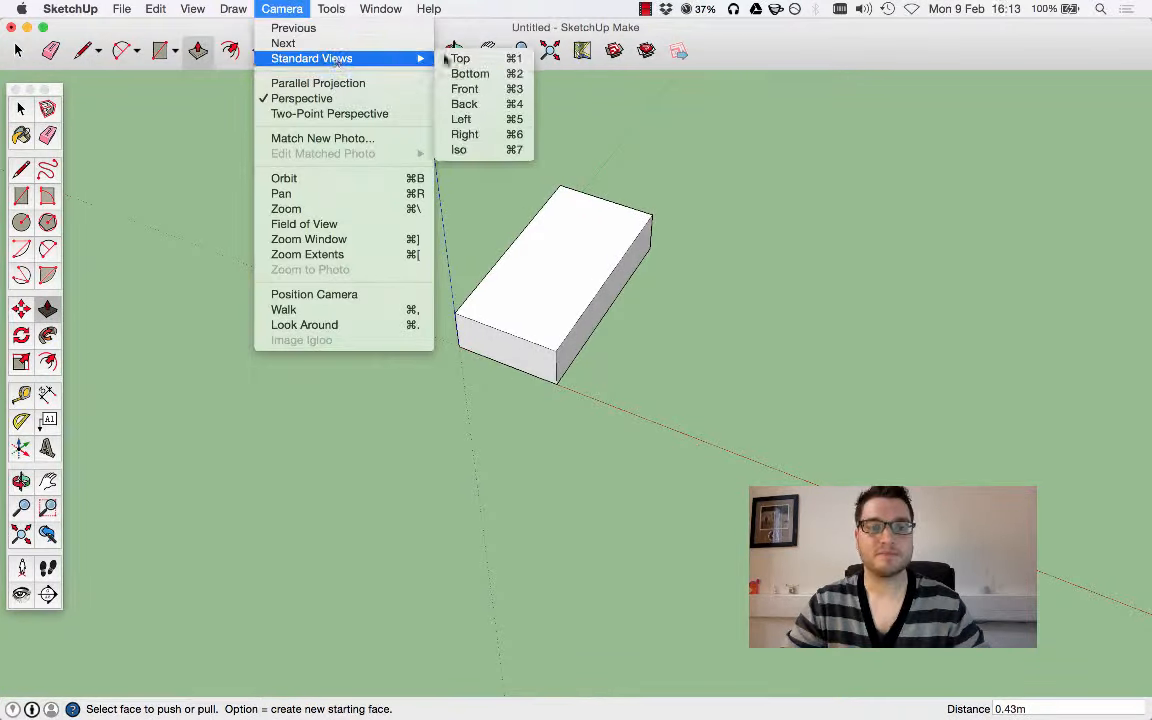
pyautogui.click(462, 57)
pyautogui.scroll(3, 602, 364)
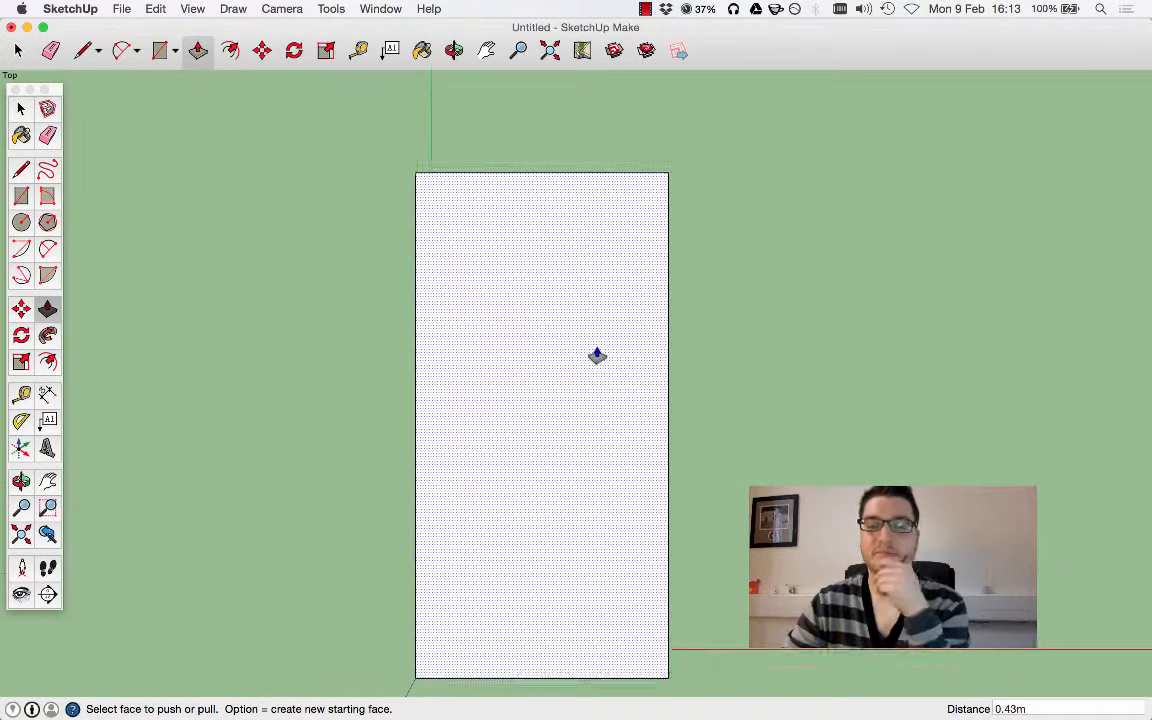
# Draw a short line inward from the far short edge of the box's top face, perpendicular to that edge
pyautogui.scroll(-2, 560, 310)
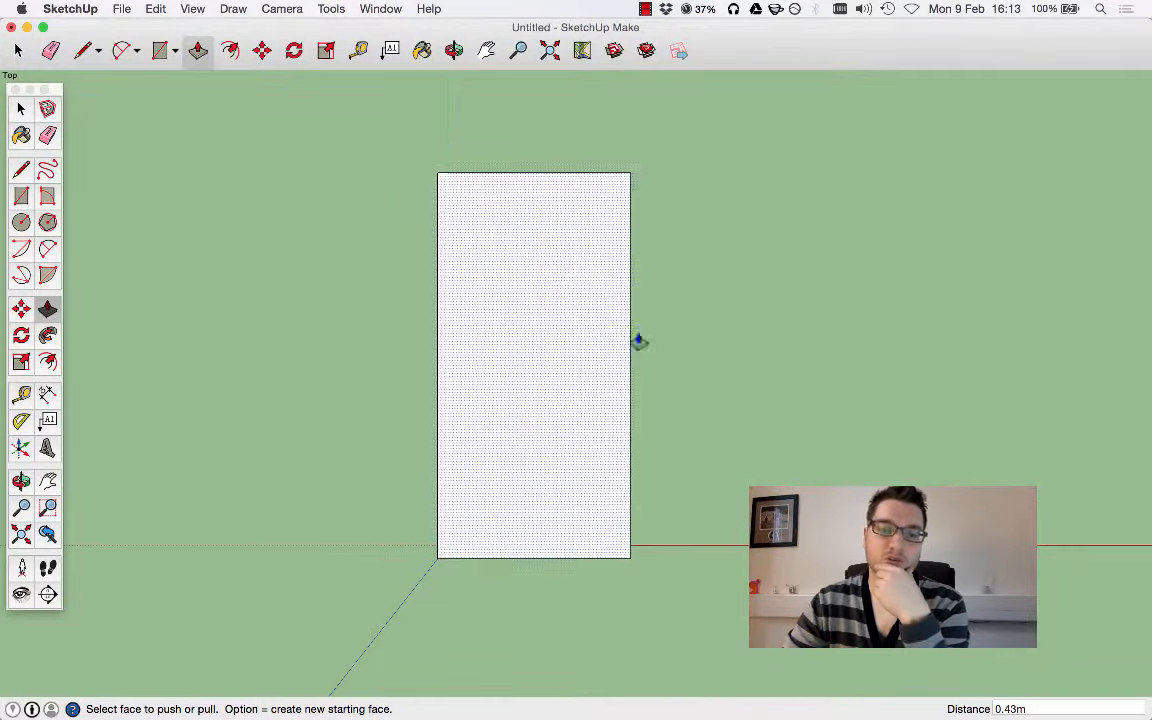
pyautogui.scroll(2, 707, 365)
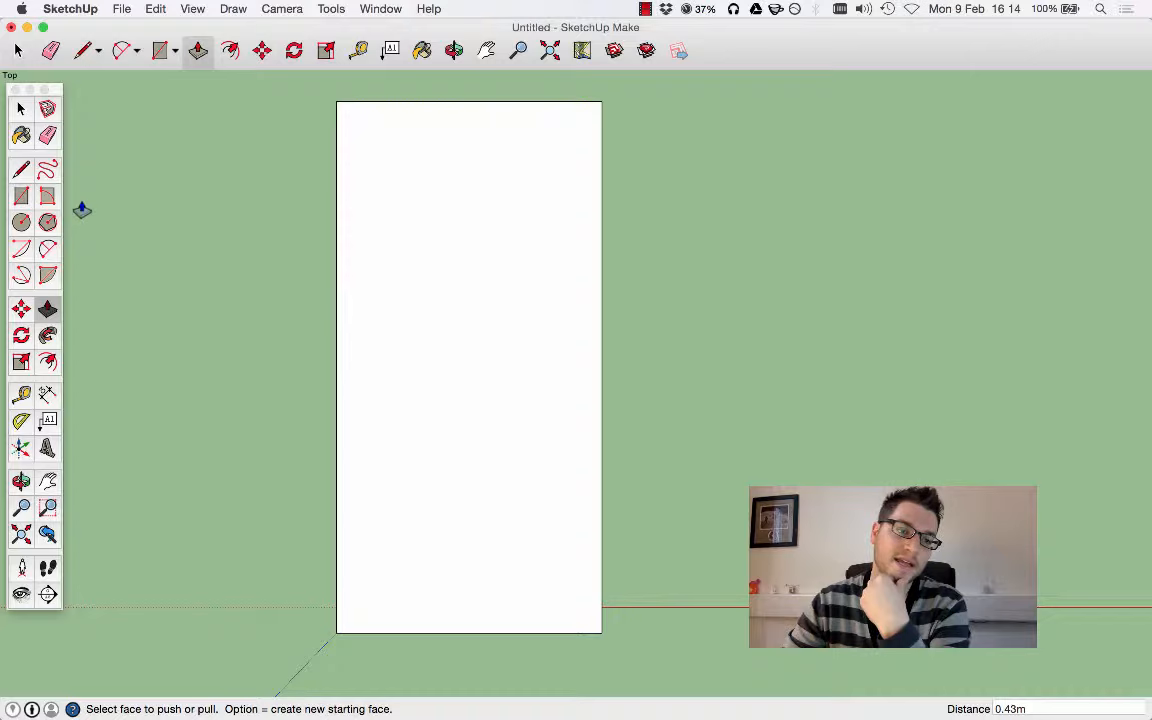
pyautogui.click(21, 196)
pyautogui.click(21, 169)
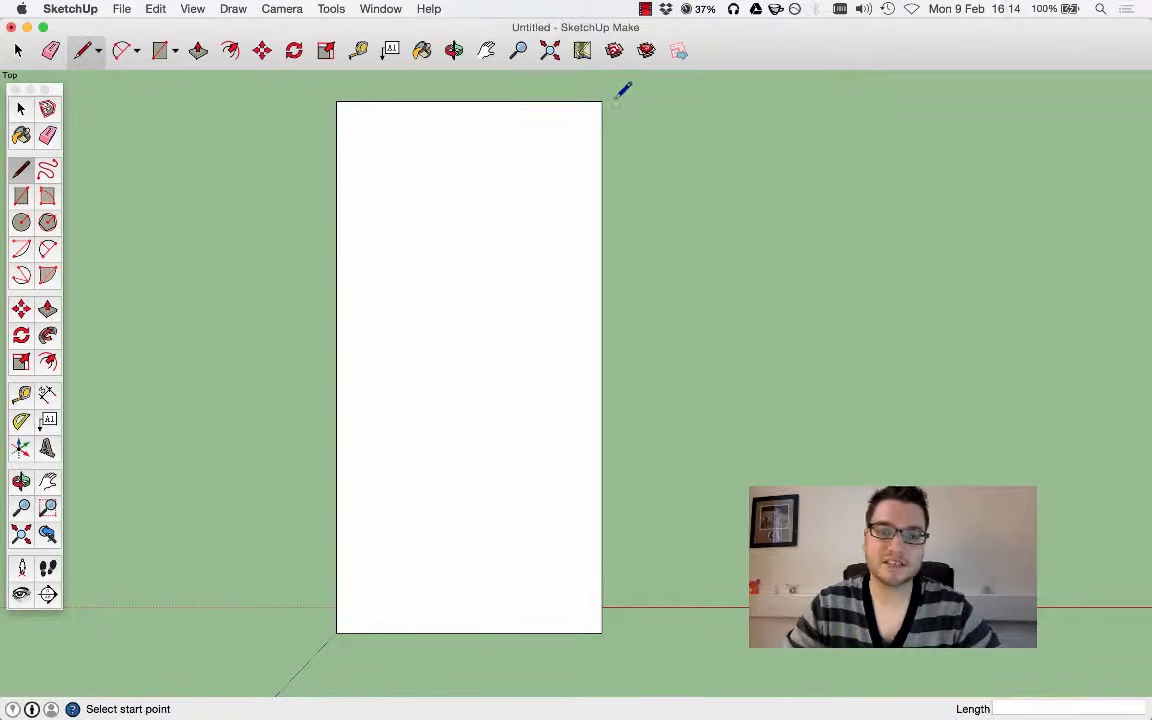
pyautogui.click(491, 101)
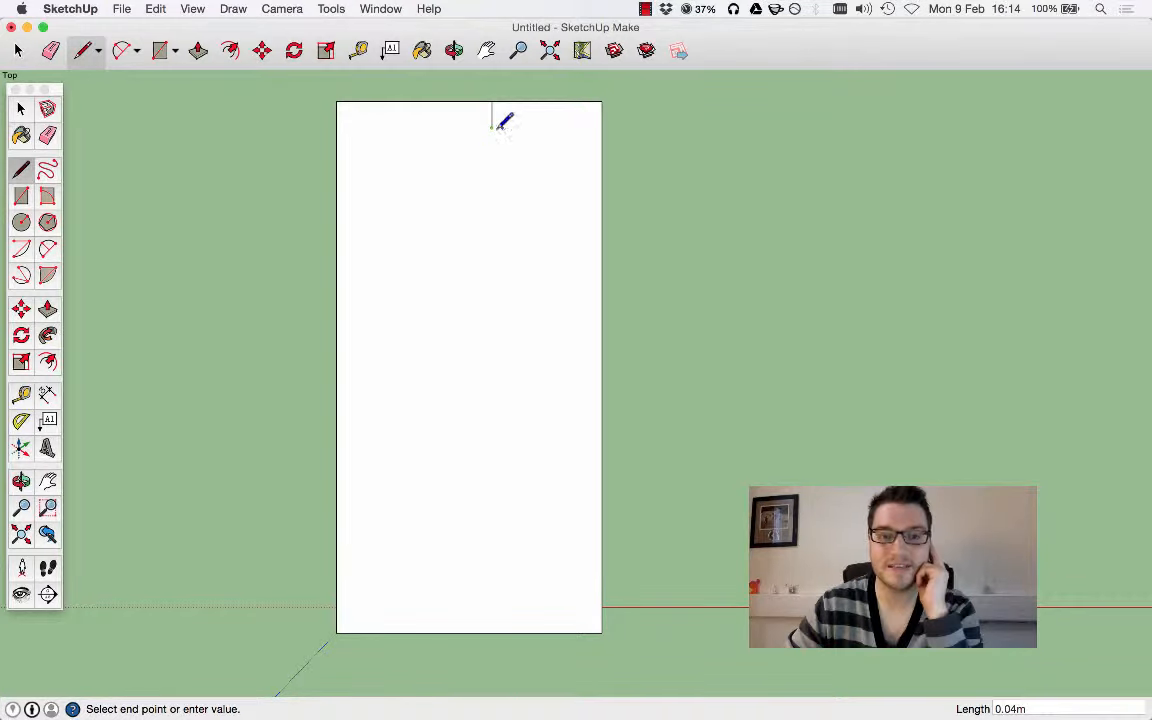
pyautogui.click(491, 127)
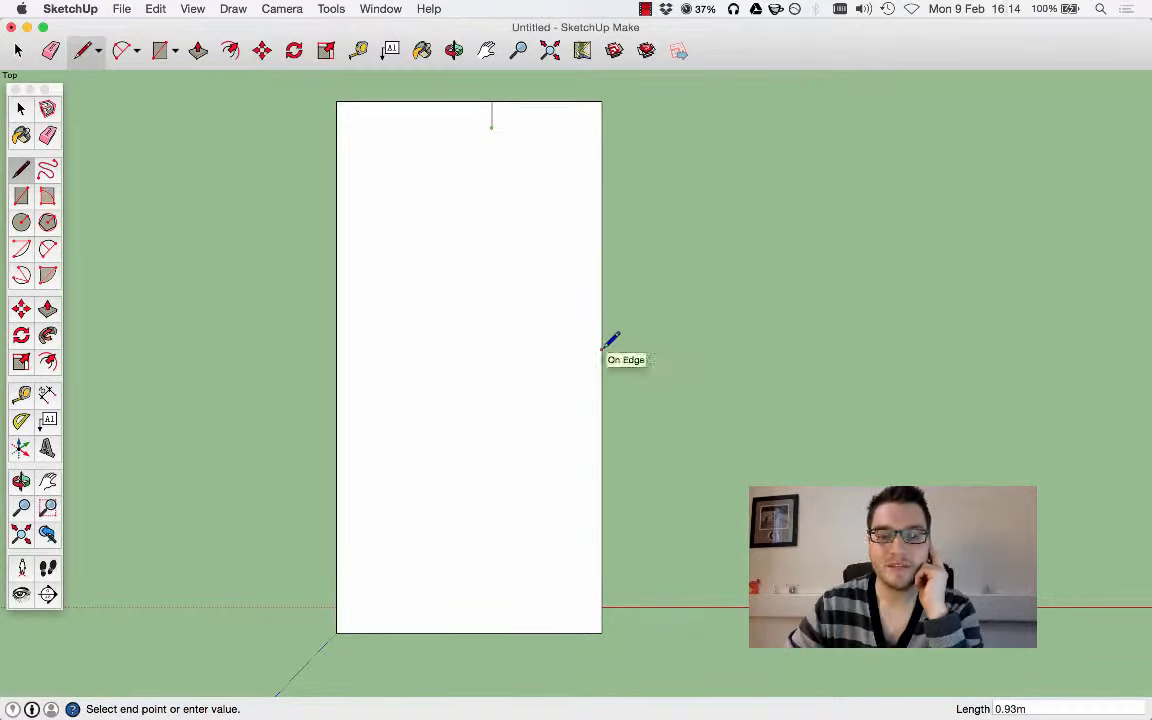
pyautogui.click(601, 348)
pyautogui.press('super+z')
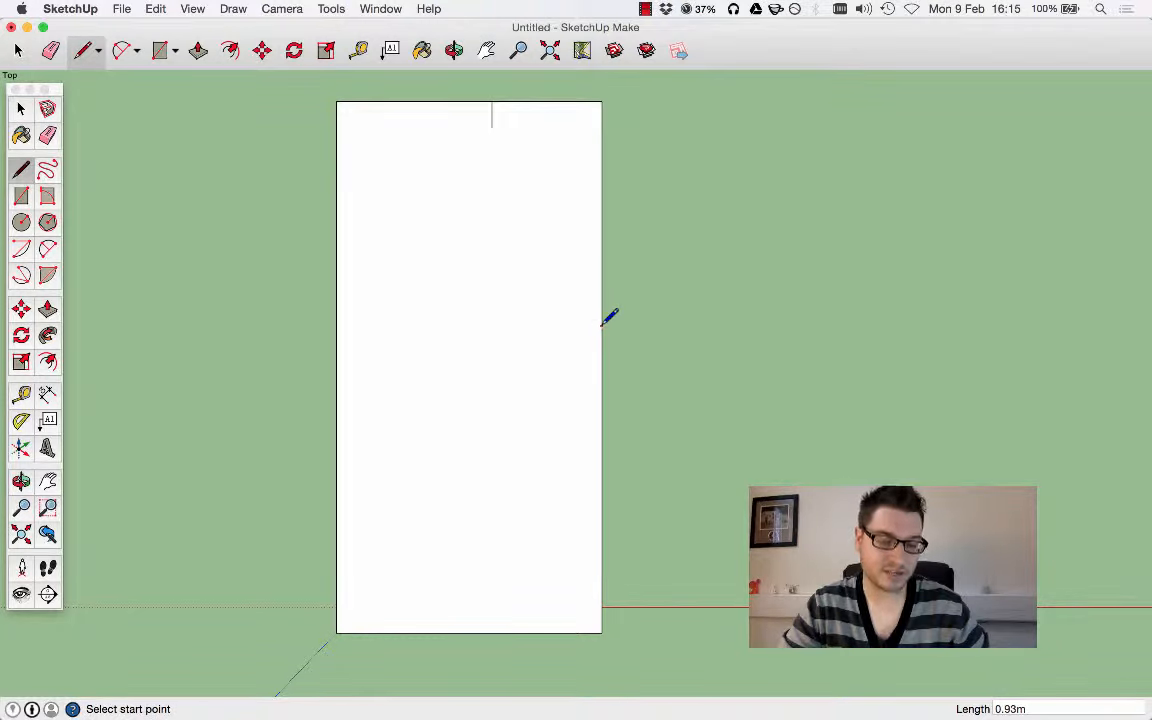
# Draw a 20 cm line inward from each of the two long edges of the top face, perpendicular to the edge
pyautogui.click(602, 324)
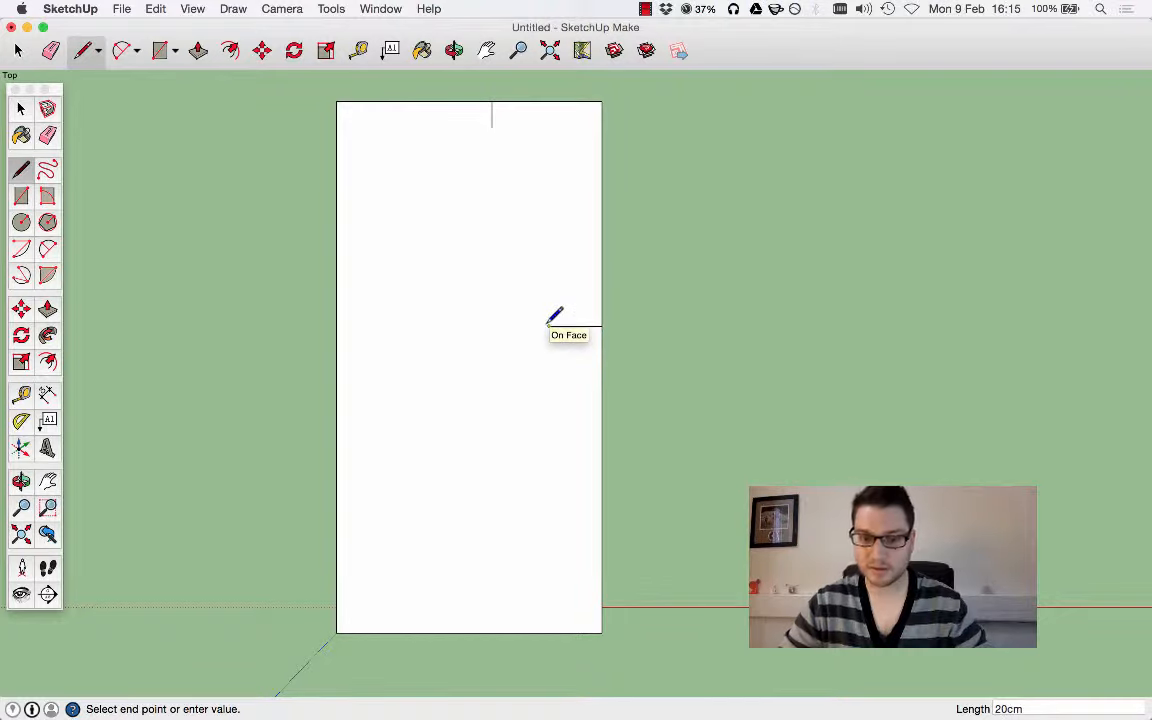
pyautogui.press('Return')
pyautogui.press('Escape')
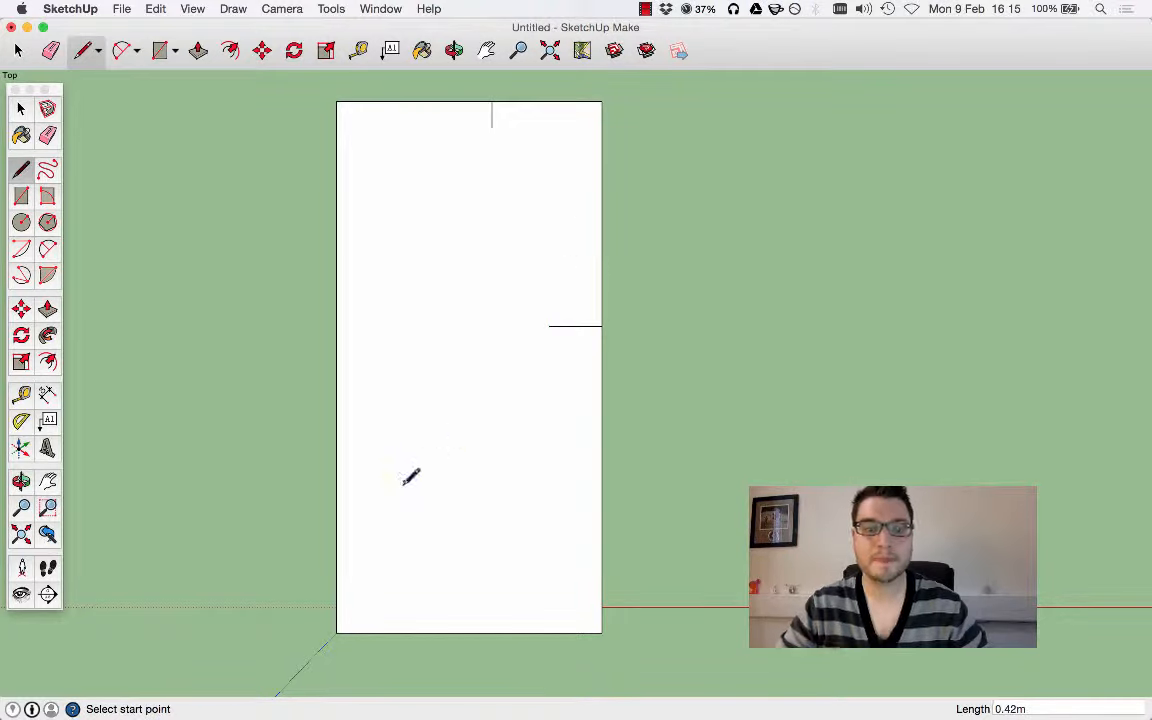
pyautogui.click(339, 465)
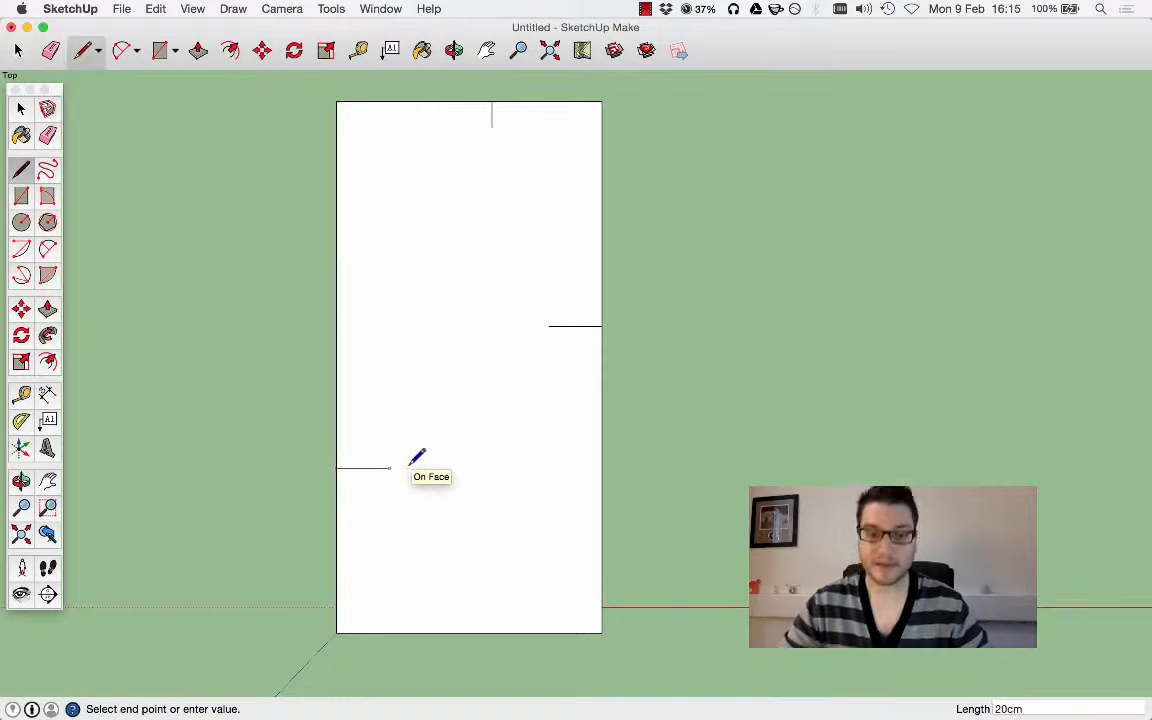
pyautogui.press('Return')
# Try to draw a line of length 30 inward from the near short edge of the top face, and undo it
pyautogui.click(444, 631)
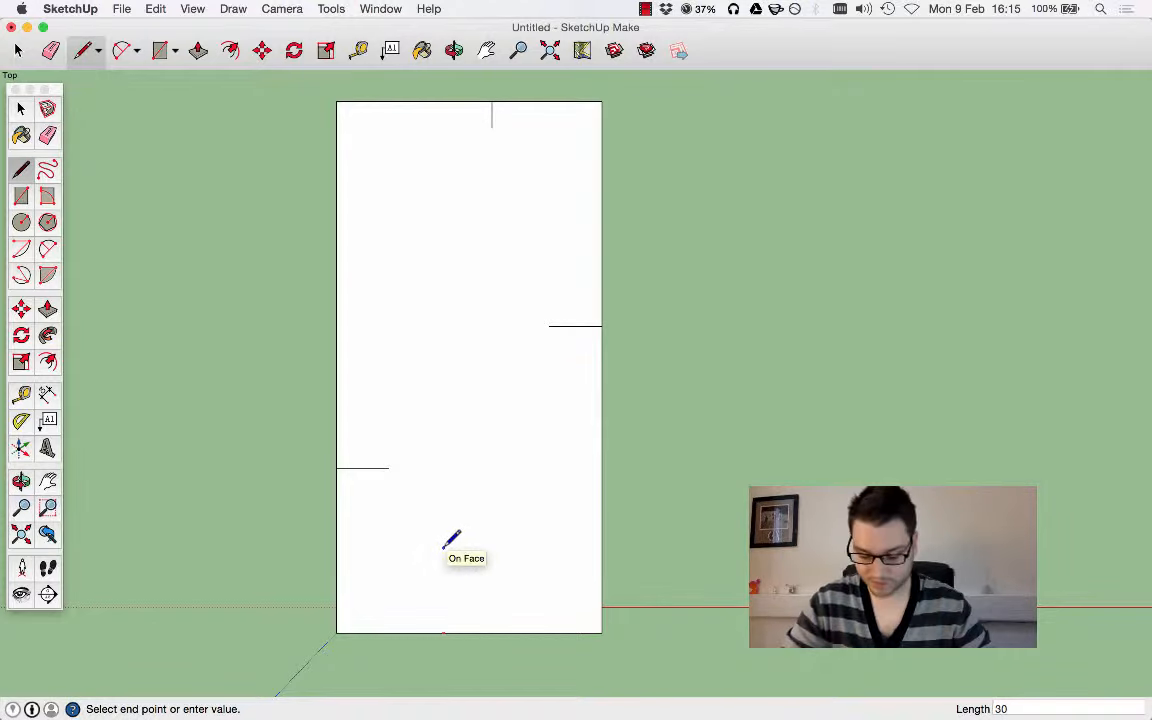
pyautogui.press('Return')
pyautogui.press('Escape')
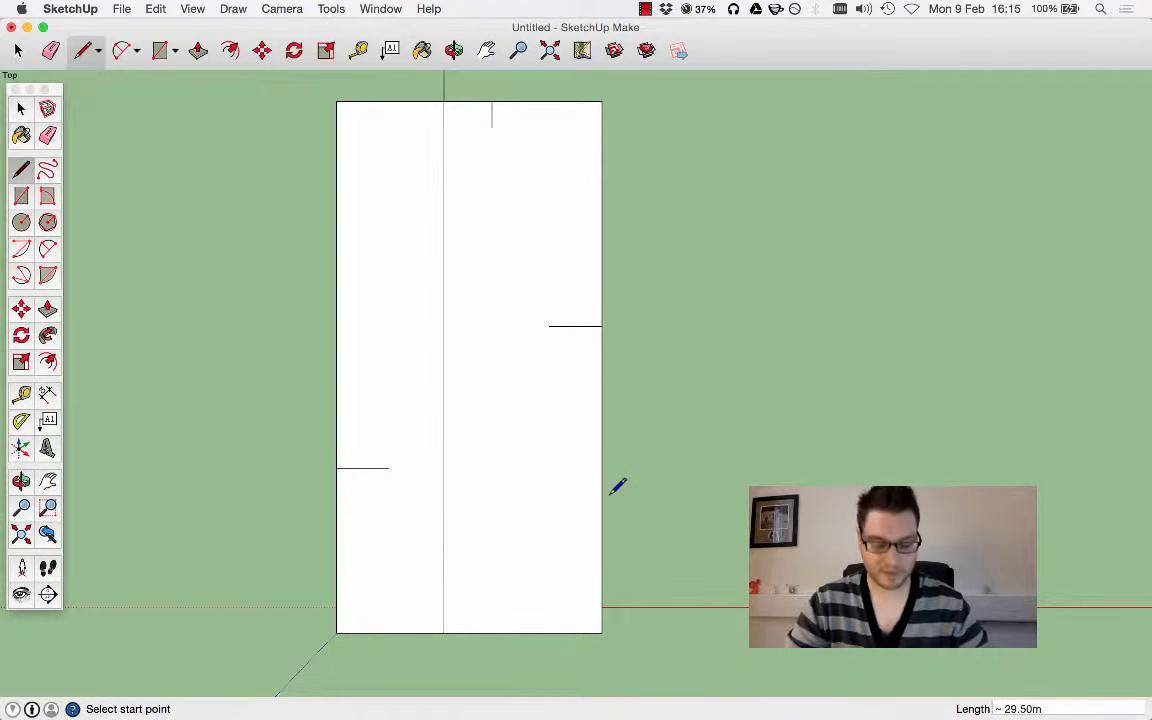
pyautogui.press('super+z')
# Draw a shorter line inward from the middle of the near short edge of the top face
pyautogui.click(470, 630)
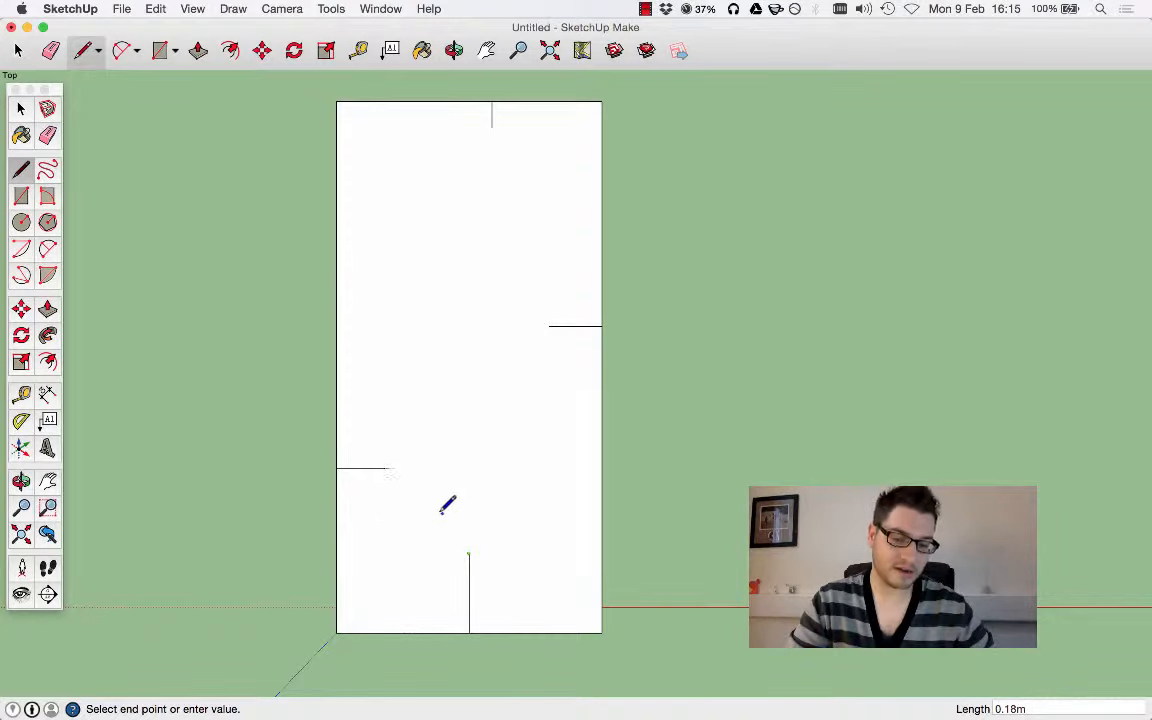
pyautogui.press('Escape')
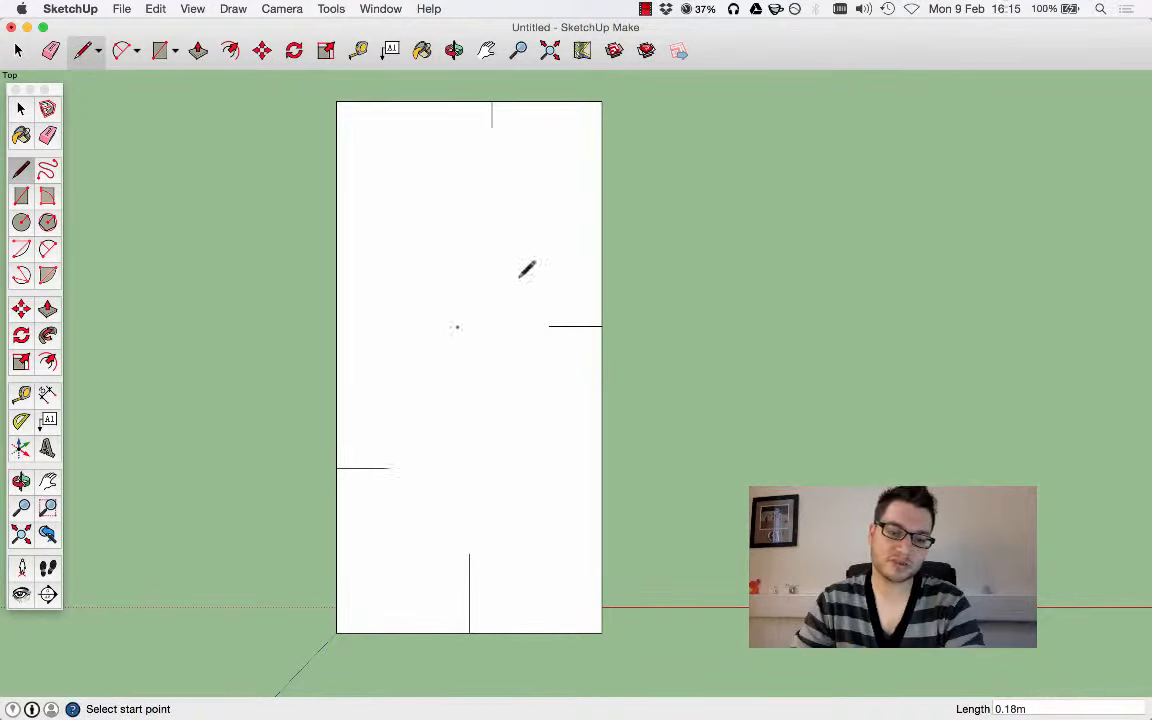
# From the inner end of the far short line, draw lines parallel to the short edge, about 0.47 m leftward and 0.9 m rightward past the box
pyautogui.click(491, 126)
pyautogui.click(367, 127)
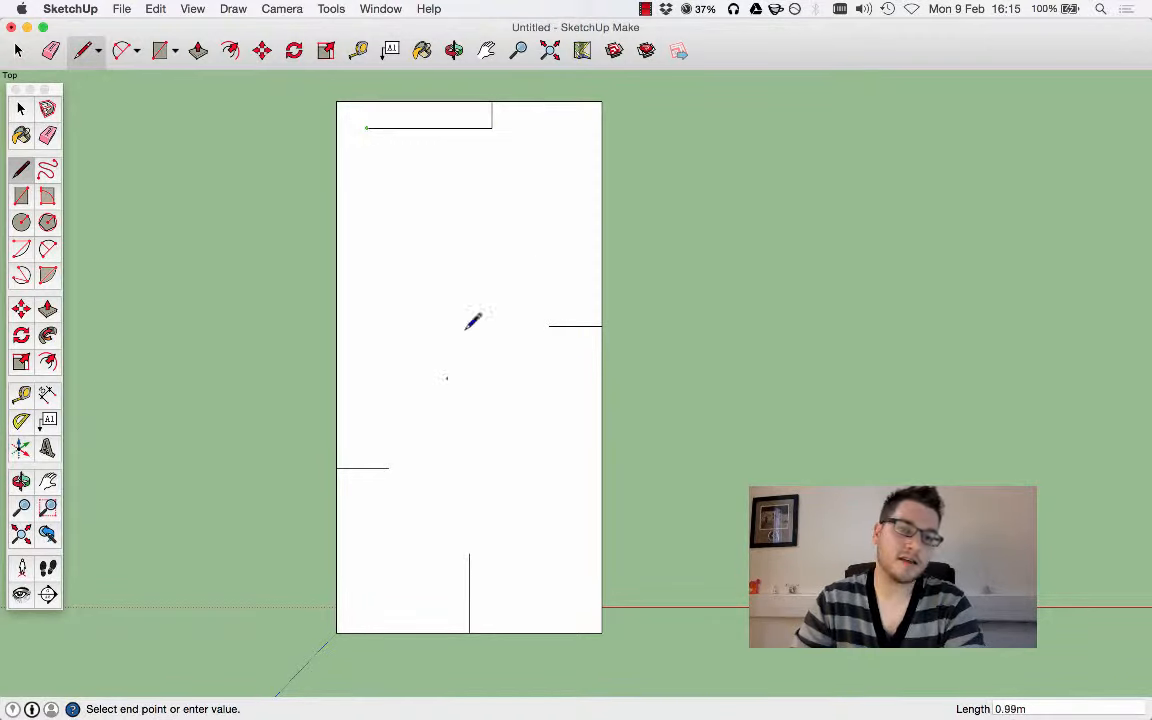
pyautogui.click(491, 102)
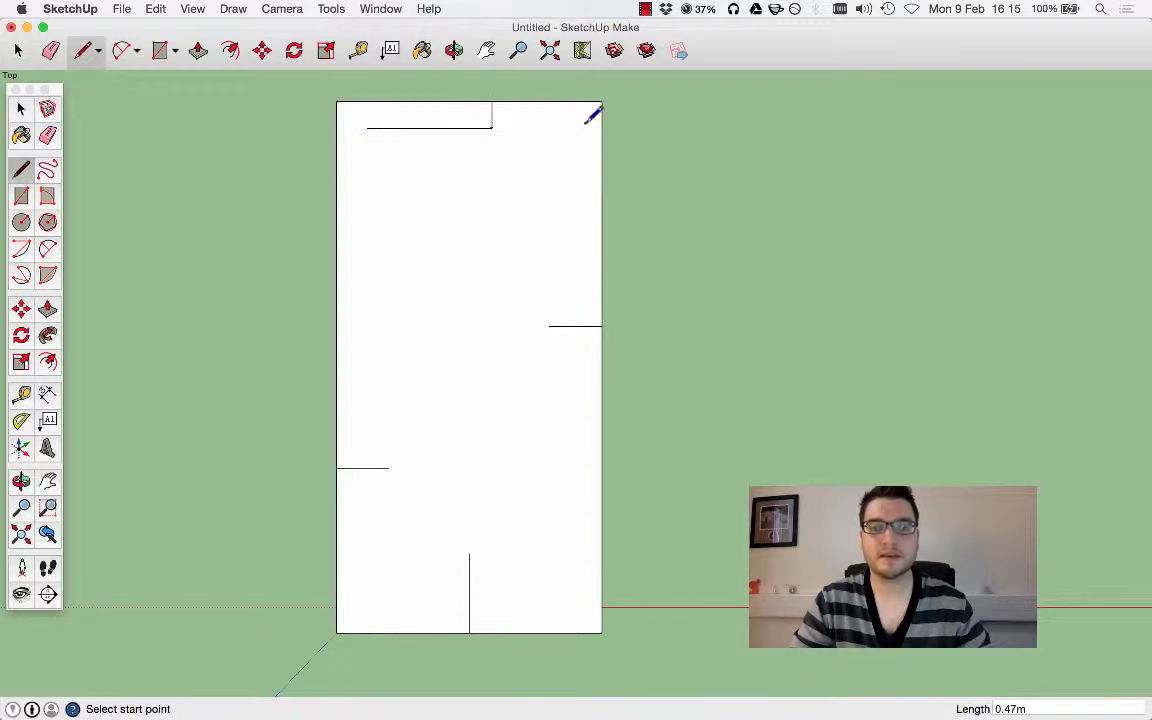
pyautogui.click(491, 126)
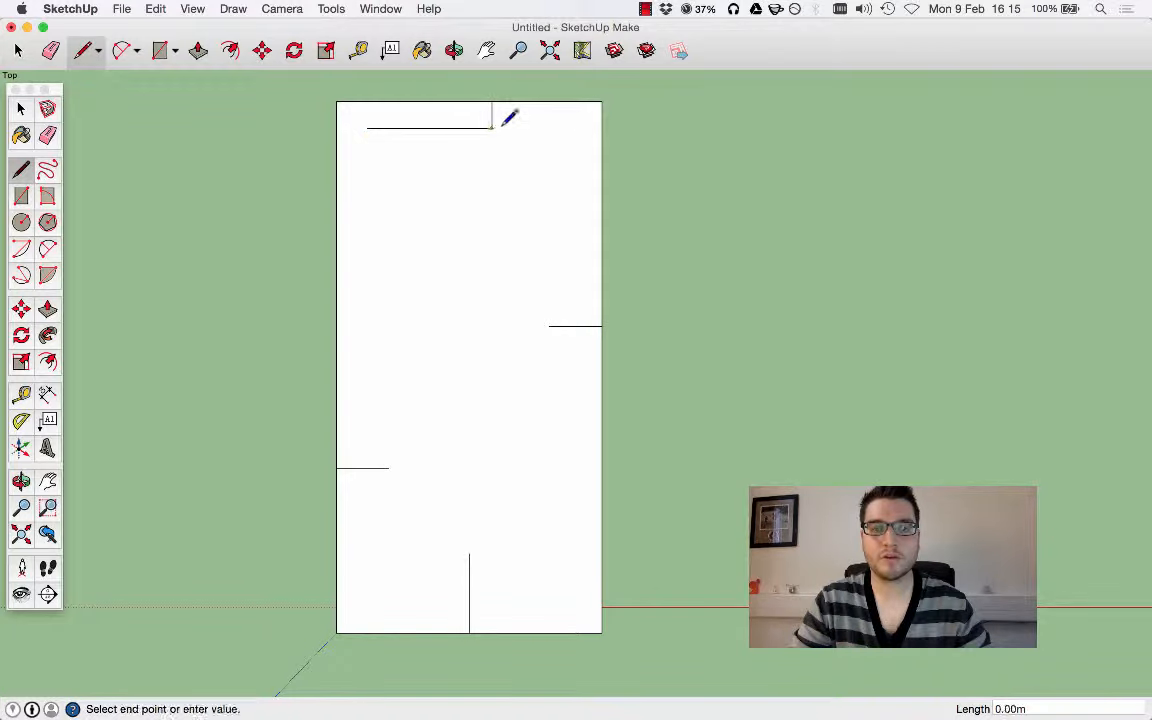
pyautogui.click(725, 128)
pyautogui.press('Escape')
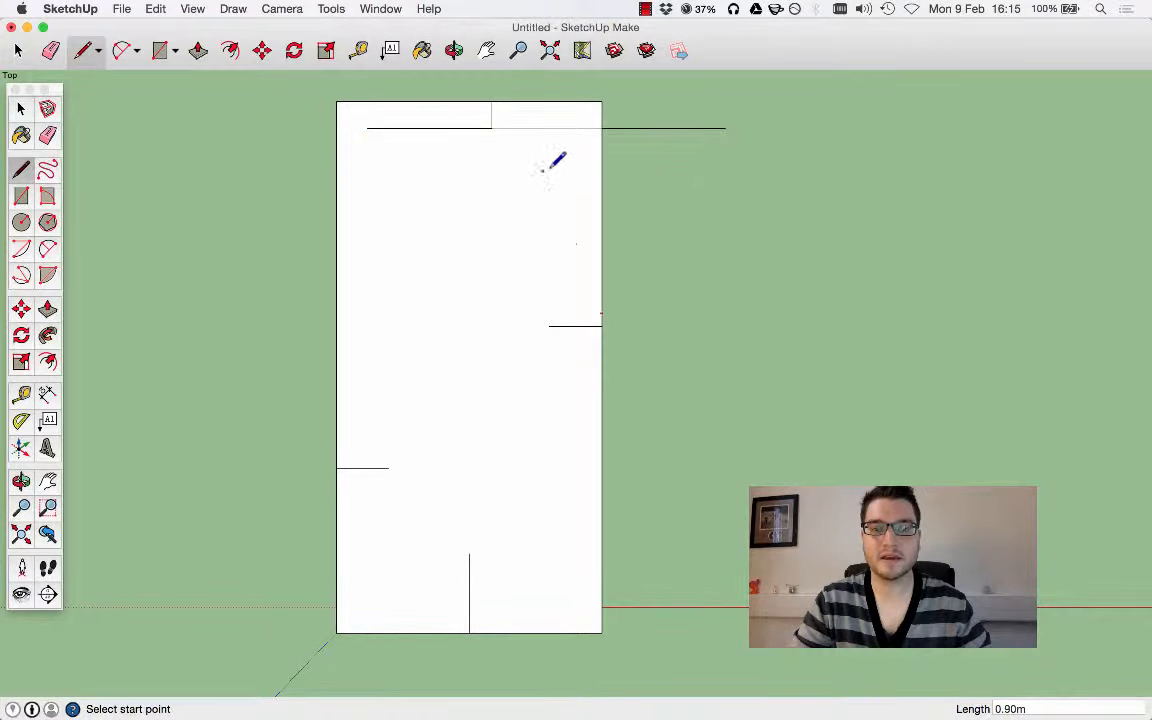
# In the standard Top view, draw a line through the inner end of the right 20 cm line, parallel to the long edges and overrunning both short edges
pyautogui.moveTo(542, 170)
pyautogui.mouseDown(button='middle')
pyautogui.moveTo(602, 255)
pyautogui.moveTo(404, 85)
pyautogui.moveTo(512, 183)
pyautogui.moveTo(490, 150)
pyautogui.mouseUp(button='middle')
pyautogui.moveTo(283, 8)
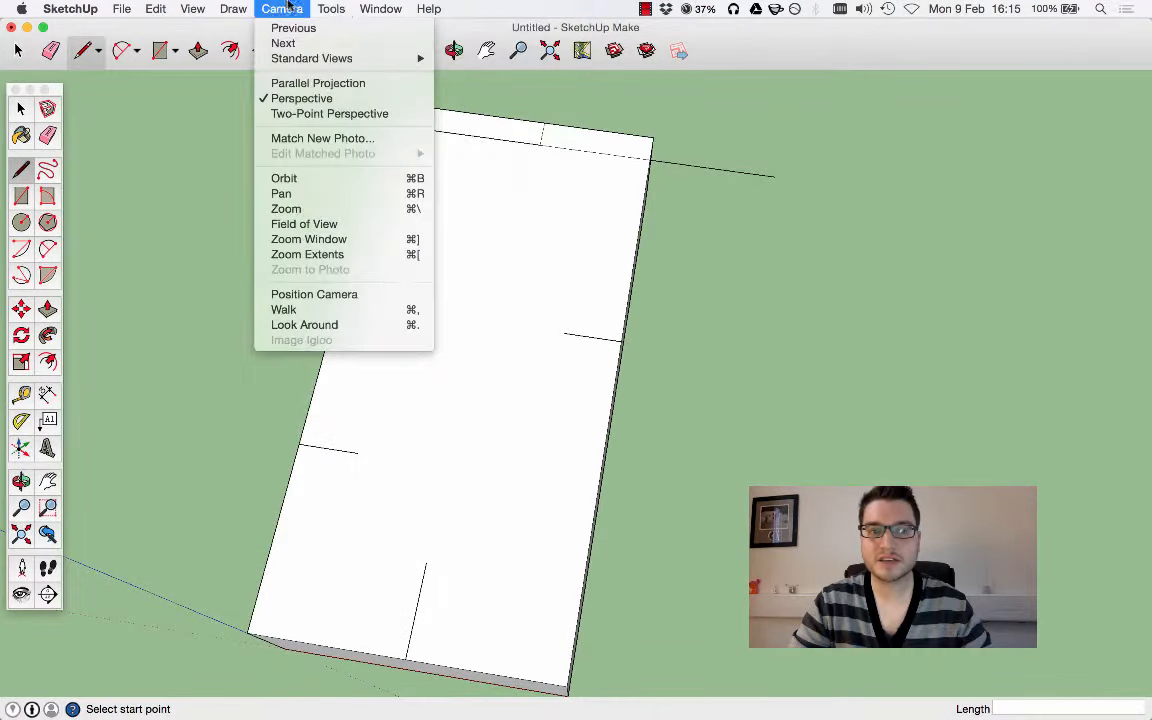
pyautogui.moveTo(300, 58)
pyautogui.click(459, 59)
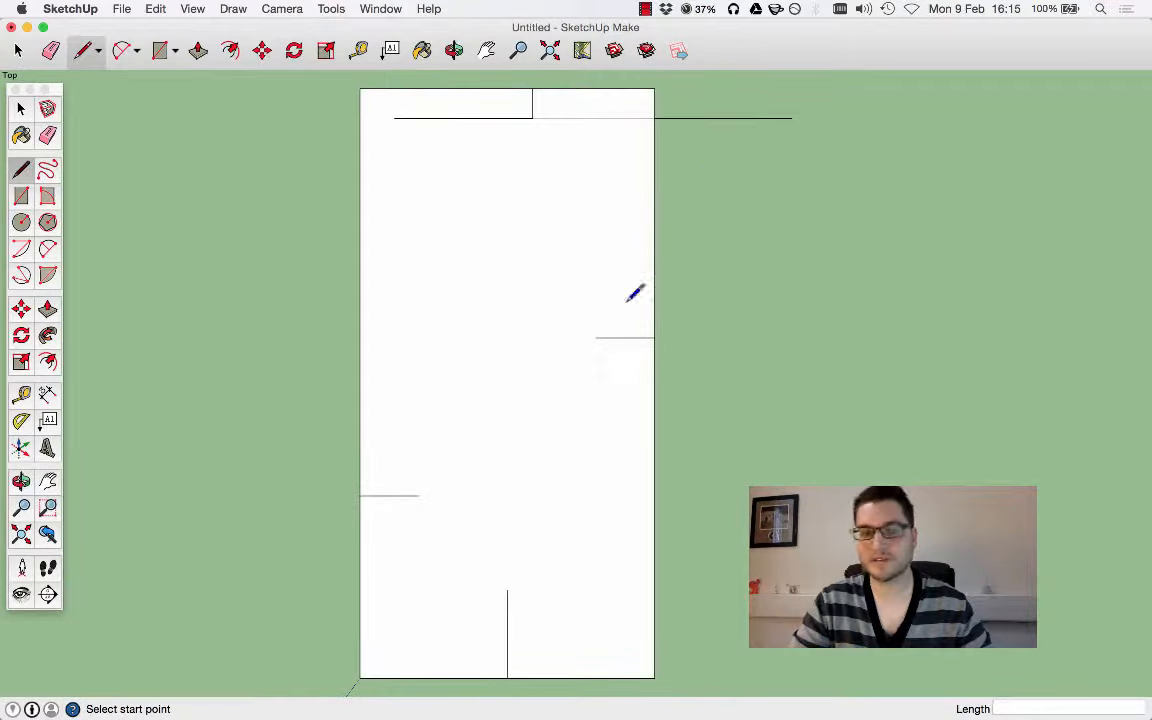
pyautogui.click(596, 338)
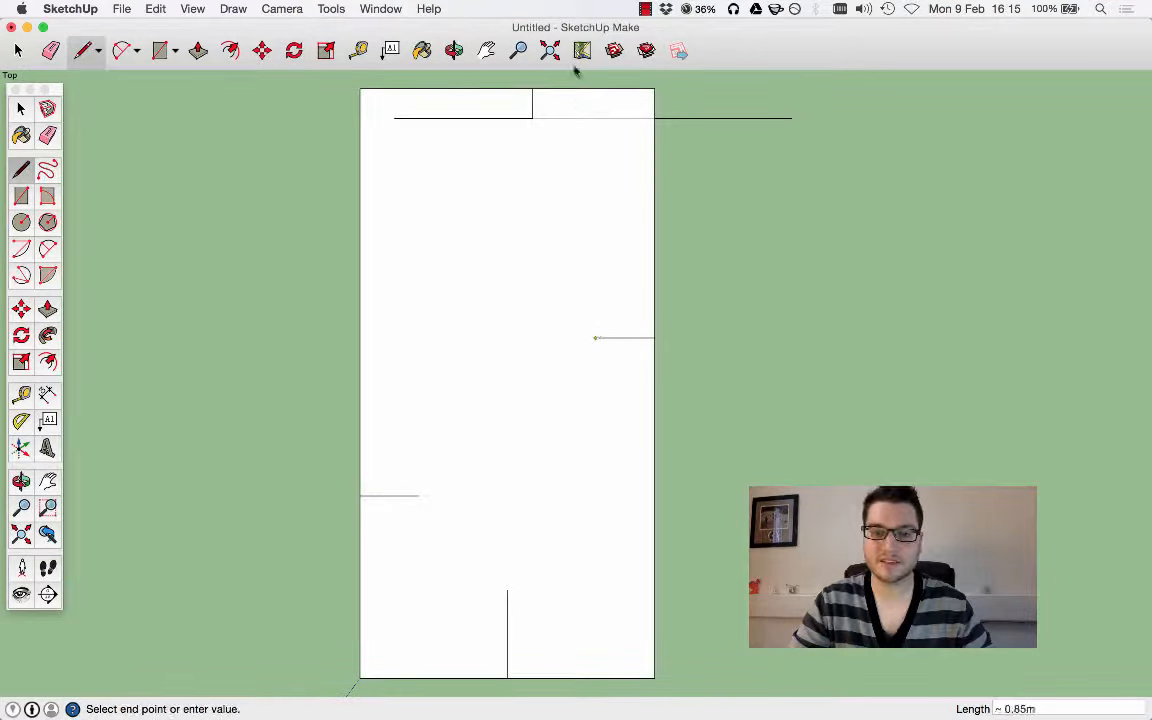
pyautogui.scroll(-3, 635, 170)
pyautogui.click(604, 131)
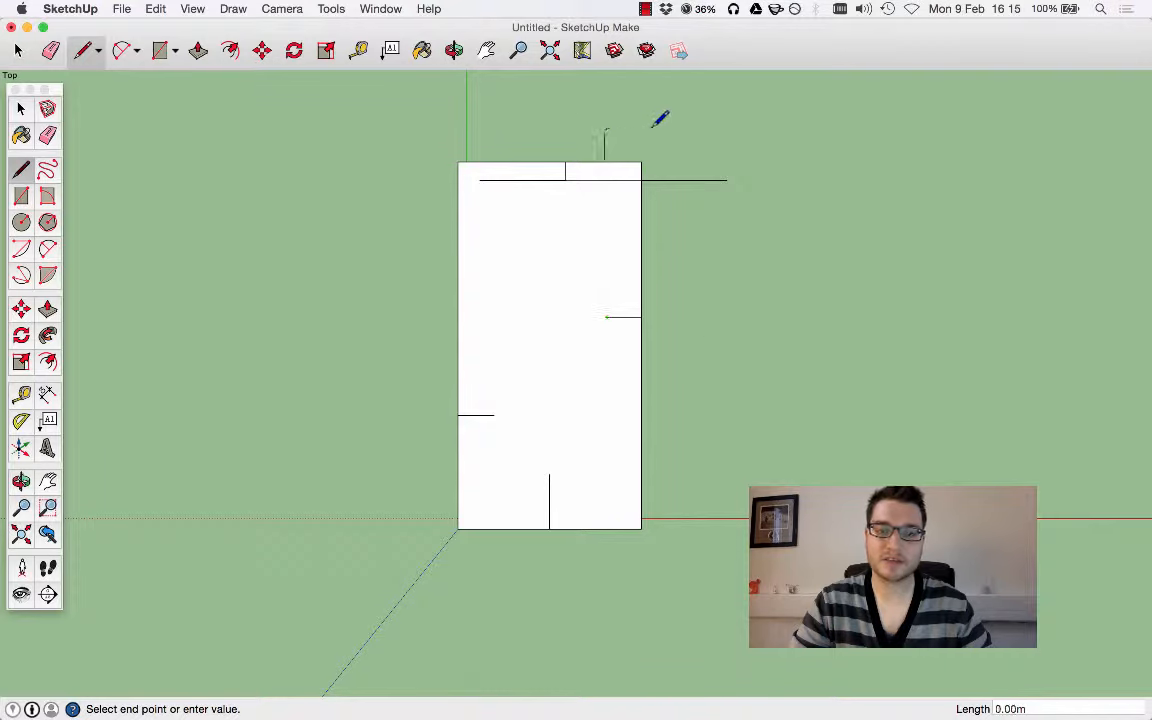
pyautogui.press('Escape')
pyautogui.click(604, 317)
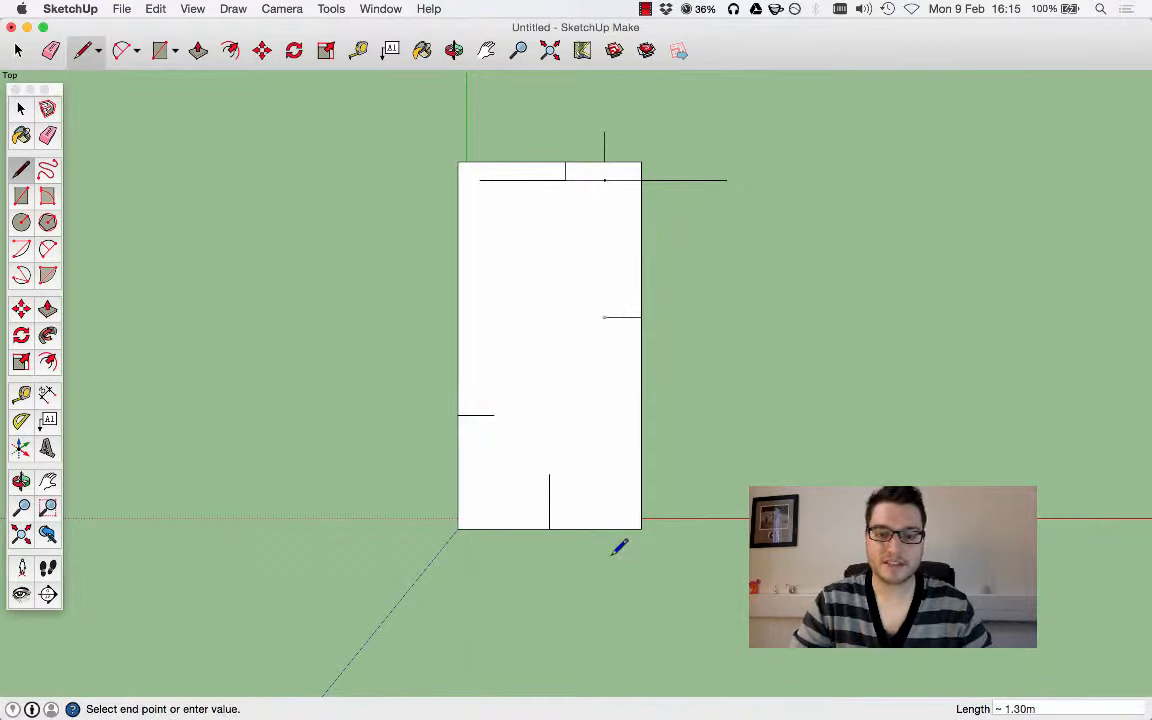
pyautogui.click(607, 553)
pyautogui.press('Escape')
# From the near short line's inner end, draw lines parallel to the short edge, about 0.74 m rightward and 0.87 m leftward past the box
pyautogui.click(602, 471)
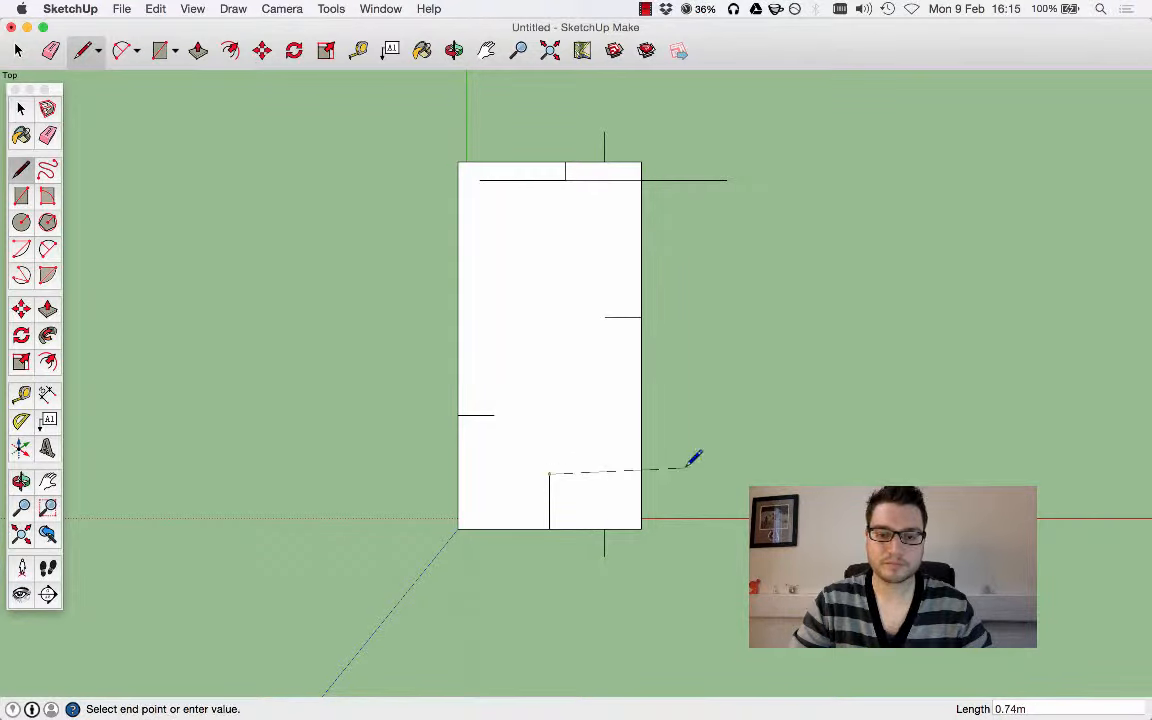
pyautogui.click(686, 474)
pyautogui.press('Escape')
pyautogui.click(551, 474)
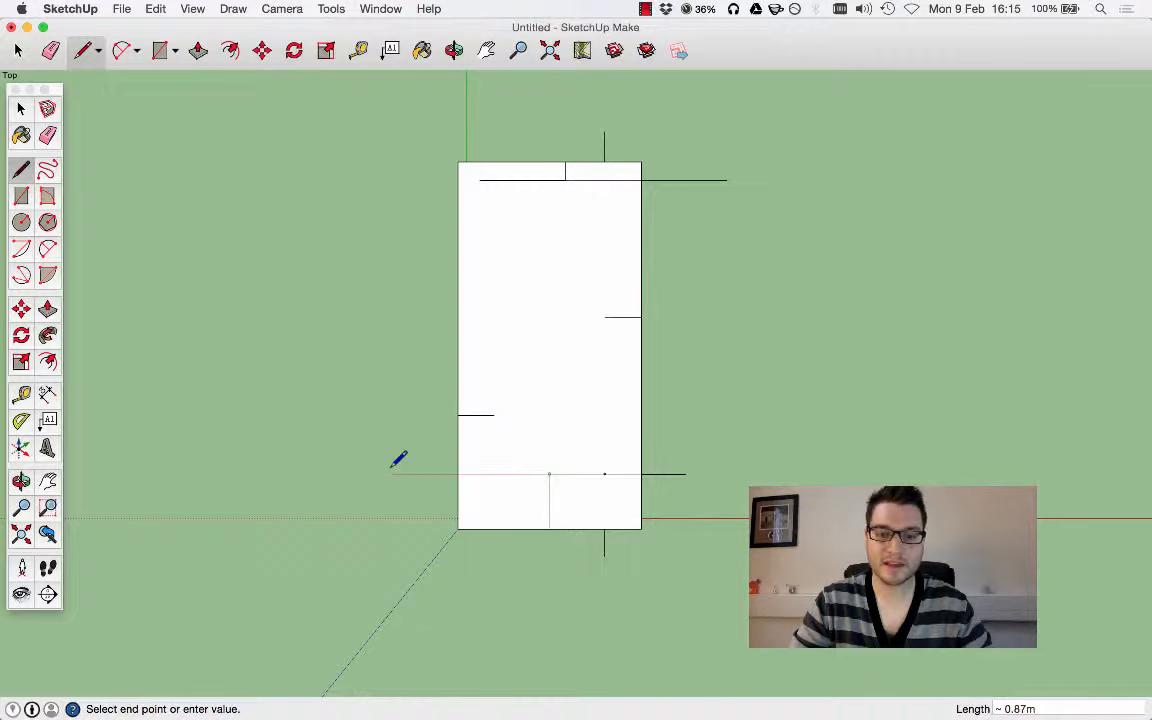
pyautogui.click(389, 474)
pyautogui.press('Escape')
# Draw a line through the inner end of the left 20 cm line, parallel to the long edges and overrunning both short edges
pyautogui.click(493, 414)
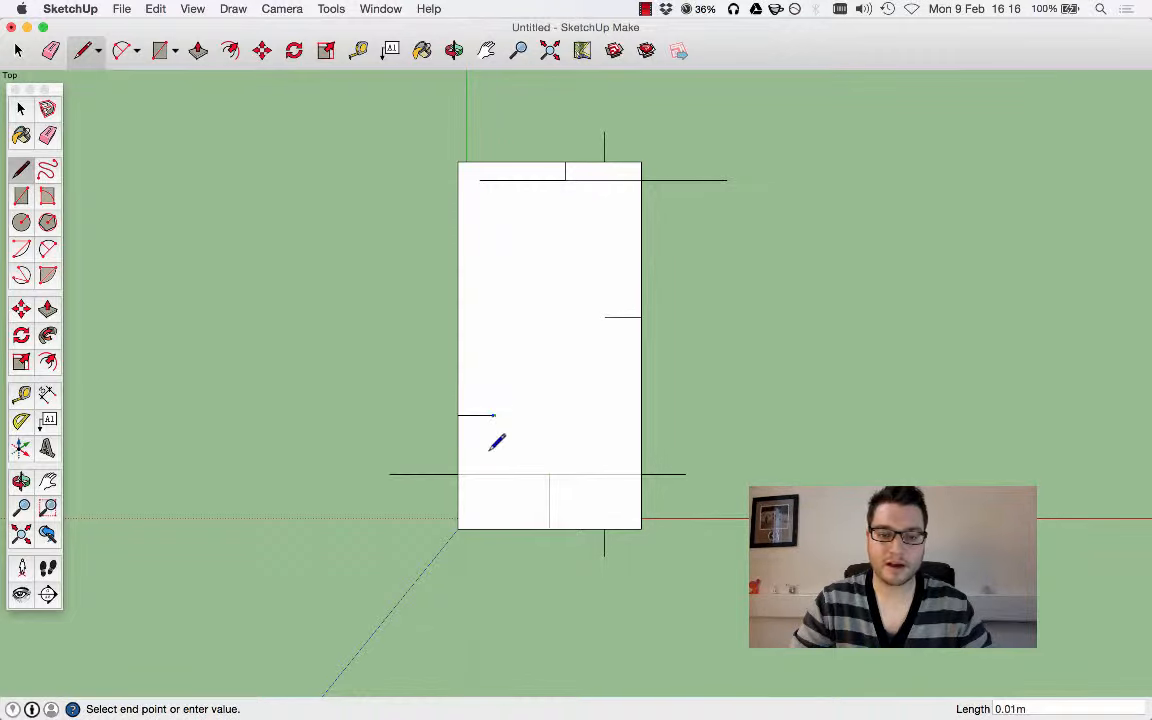
pyautogui.click(494, 556)
pyautogui.press('Escape')
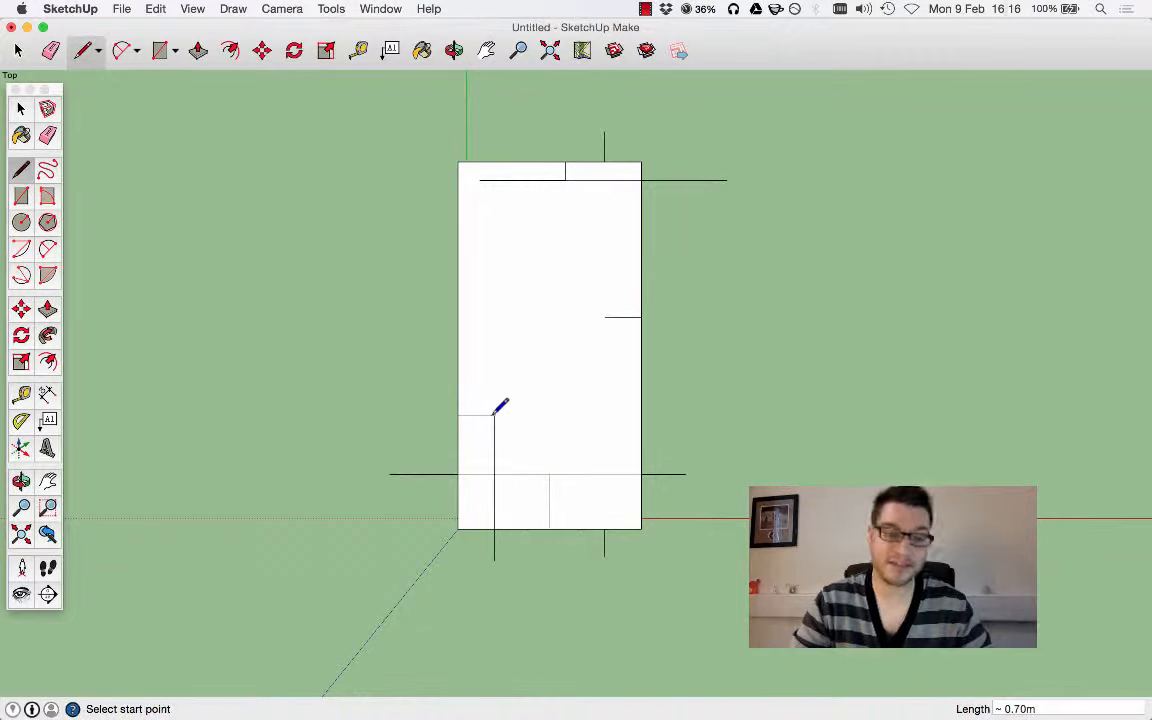
pyautogui.click(494, 414)
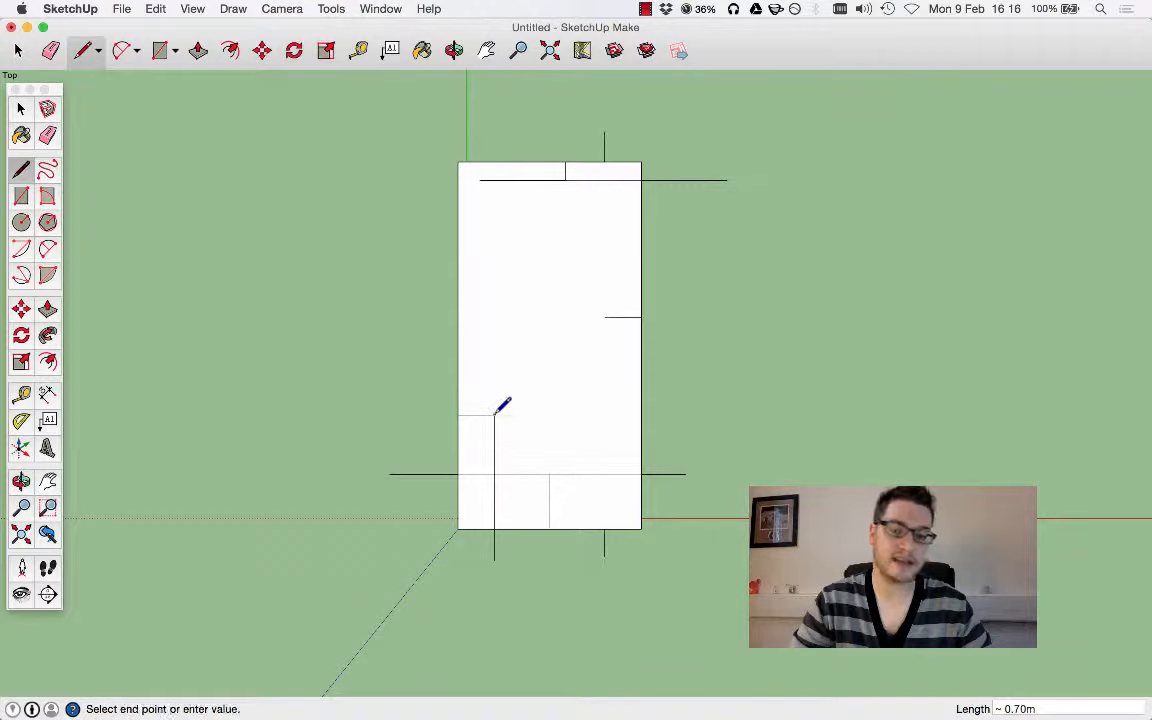
pyautogui.click(494, 140)
pyautogui.press('Escape')
pyautogui.click(605, 140)
# Erase the surplus line pieces outside the inner rectangle along the left long edge and the far short edge, including the overruns
pyautogui.press('o')
pyautogui.moveTo(828, 378); pyautogui.dragTo(480, 170)
pyautogui.press('l')
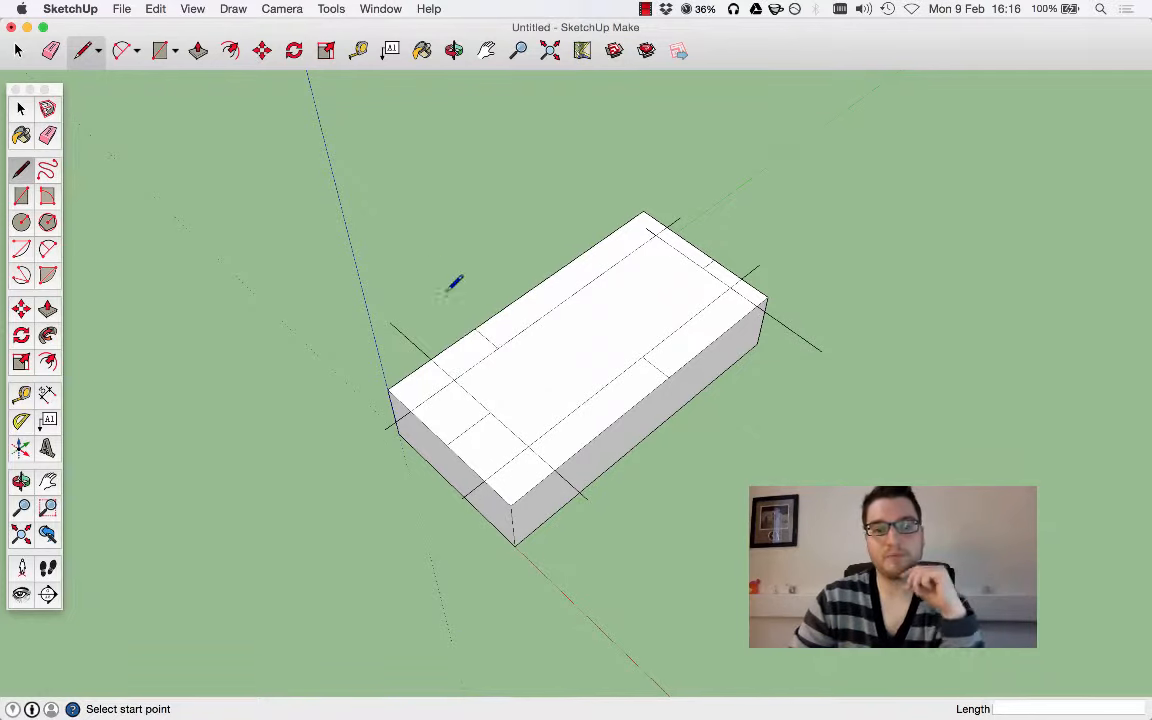
pyautogui.scroll(5, 460, 310)
pyautogui.scroll(-2, 460, 315)
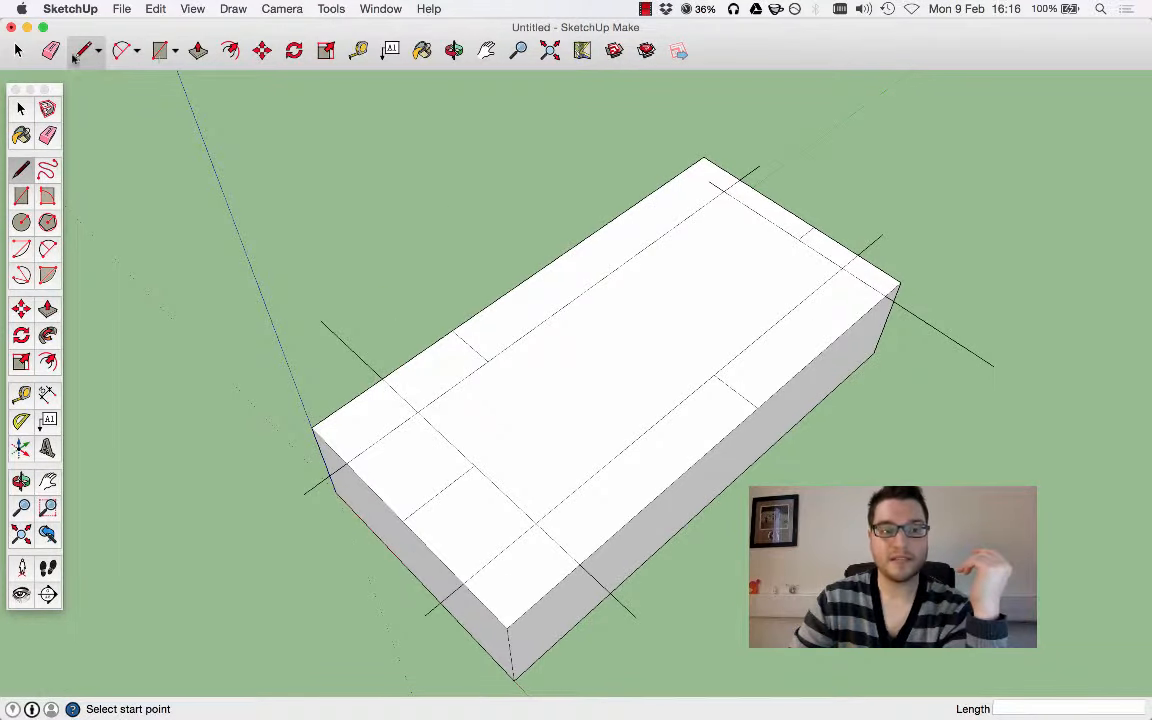
pyautogui.click(50, 50)
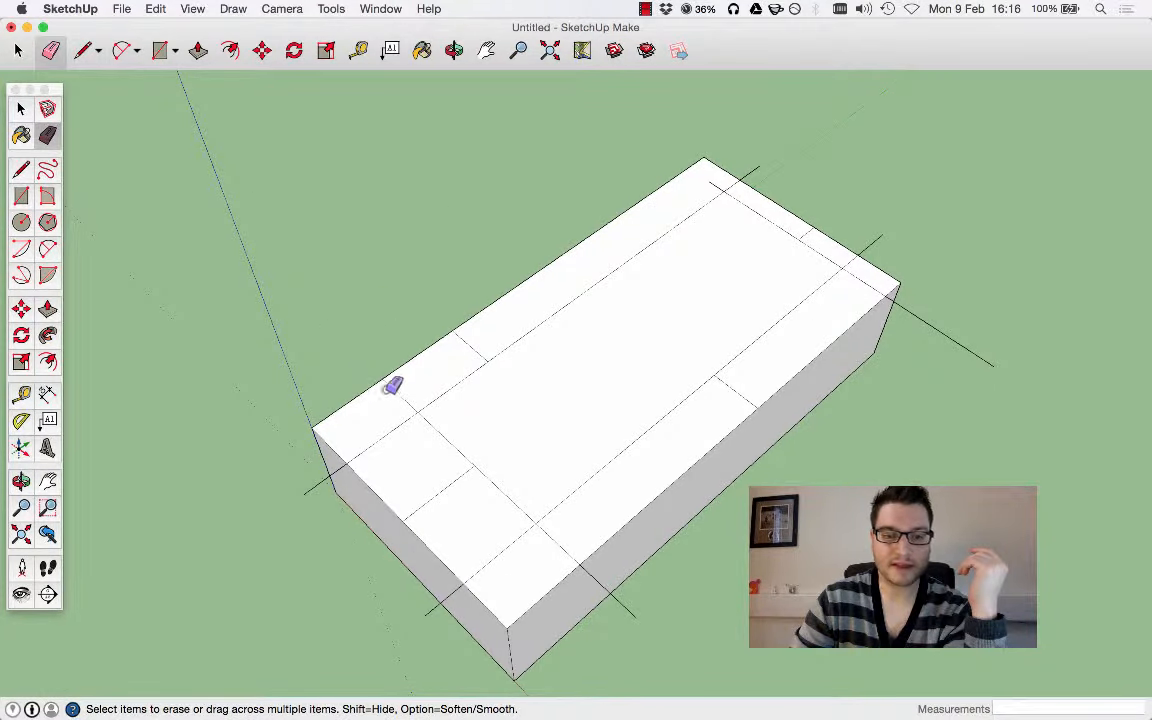
pyautogui.moveTo(422, 372)
pyautogui.mouseDown()
pyautogui.moveTo(717, 177)
pyautogui.moveTo(744, 174)
pyautogui.moveTo(736, 188)
pyautogui.mouseUp()
pyautogui.moveTo(807, 238)
pyautogui.mouseDown()
pyautogui.moveTo(799, 231)
pyautogui.moveTo(877, 237)
pyautogui.mouseUp()
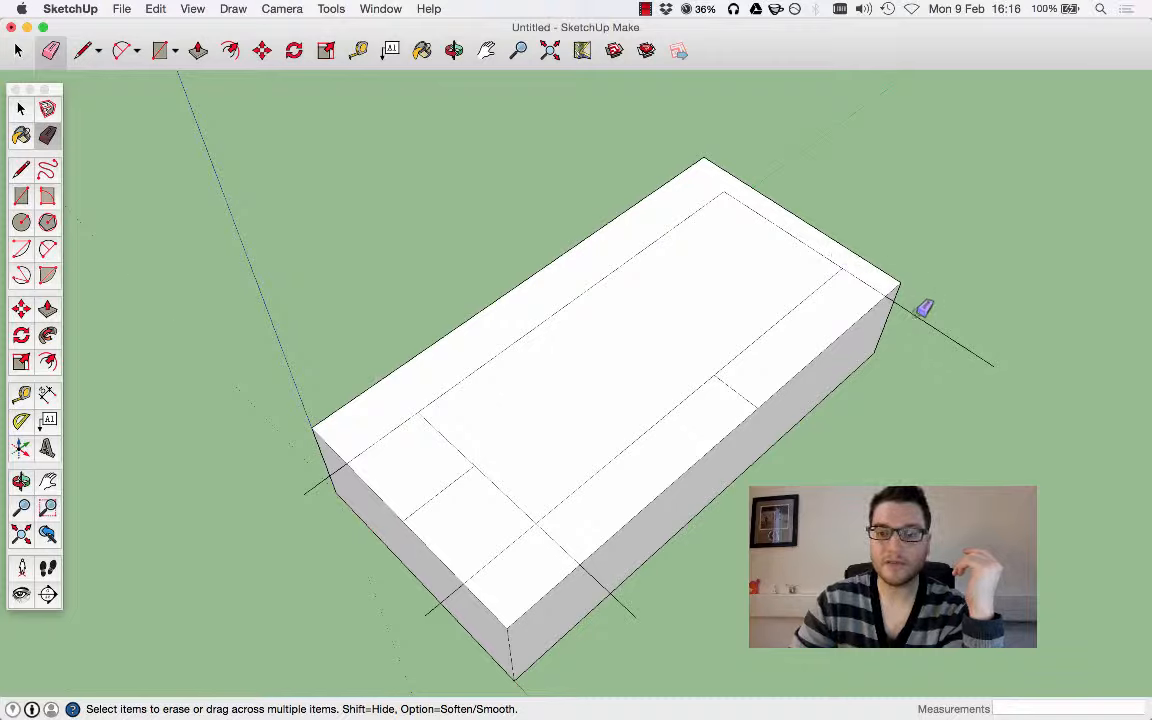
pyautogui.moveTo(851, 303); pyautogui.dragTo(919, 315)
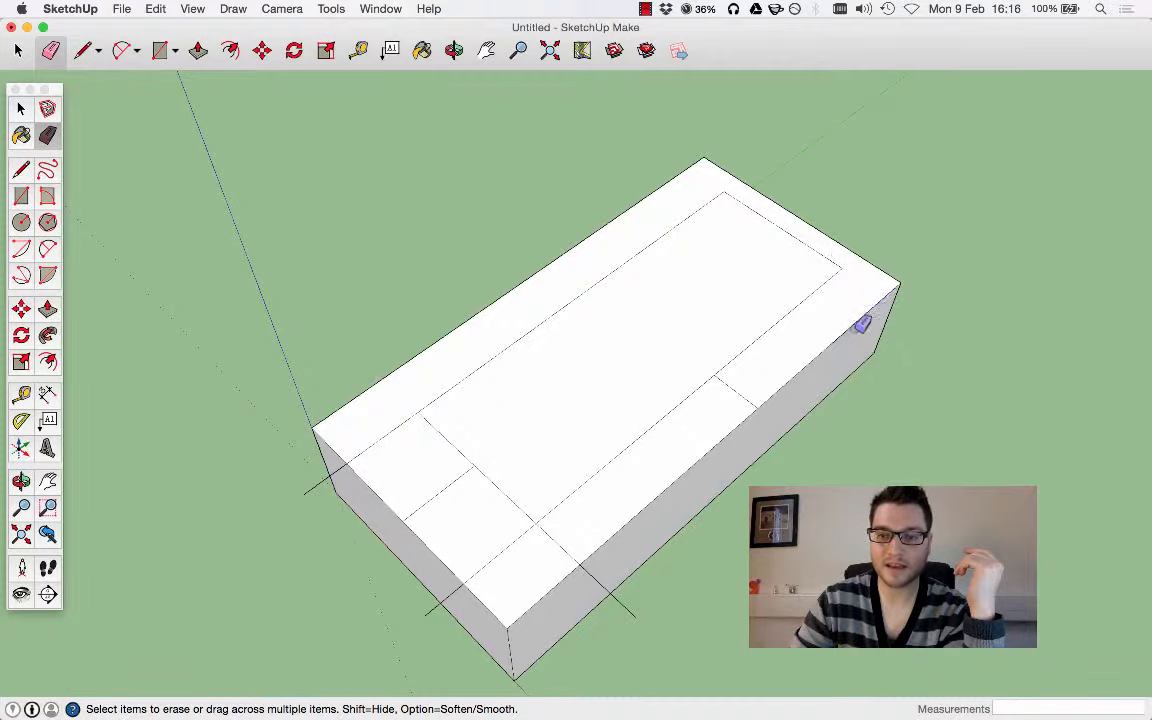
# Erase the box's upper right long edge, and undo that deletion
pyautogui.click(866, 323)
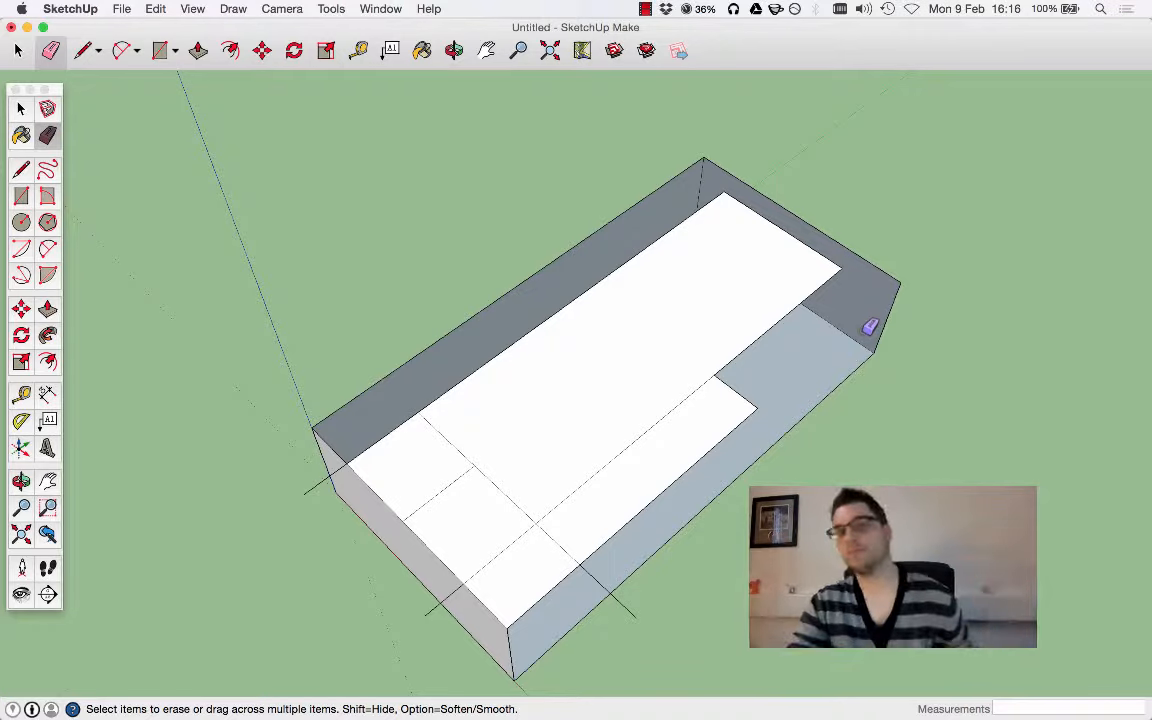
pyautogui.click(152, 8)
pyautogui.click(310, 28)
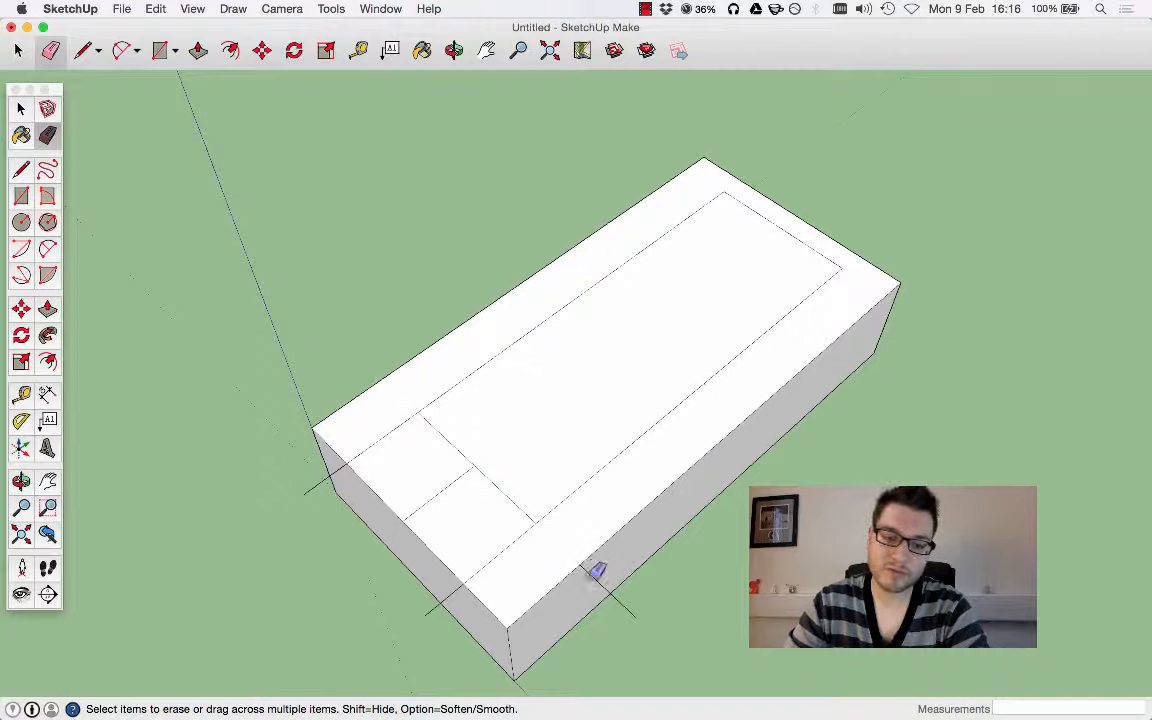
# Erase the remaining surplus line pieces between the inner rectangle and the box's near short edge, including the overruns past the box
pyautogui.moveTo(530, 553); pyautogui.dragTo(375, 428)
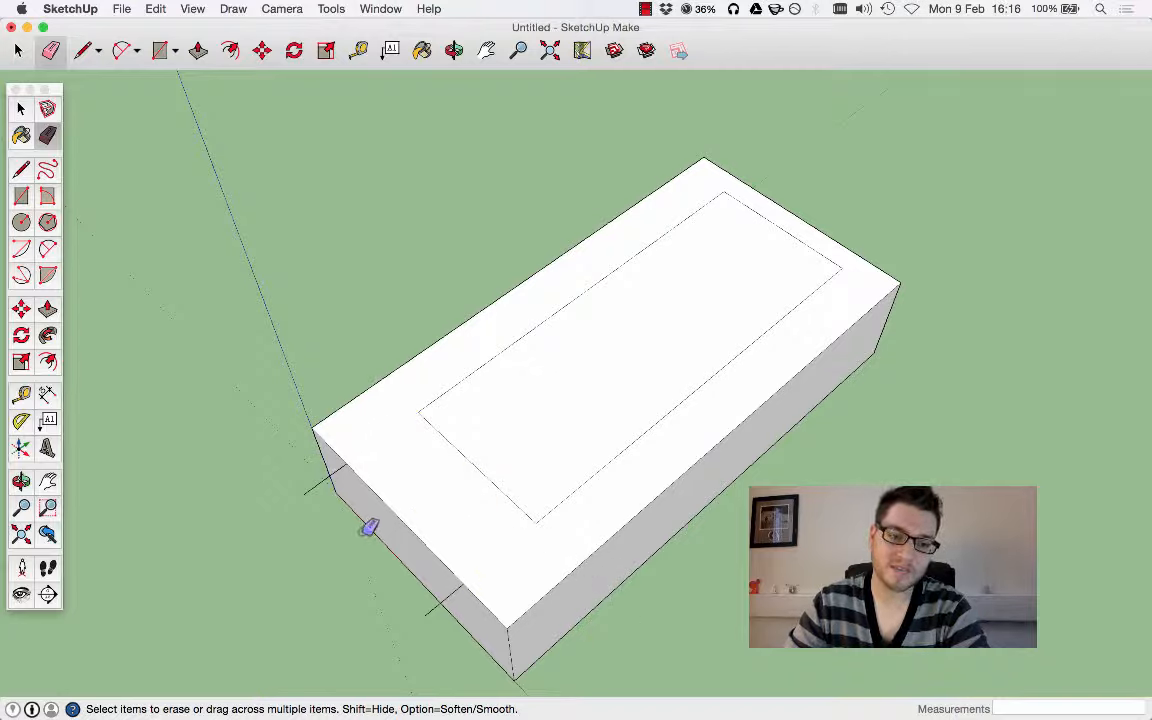
pyautogui.moveTo(333, 475); pyautogui.dragTo(302, 528, button='middle')
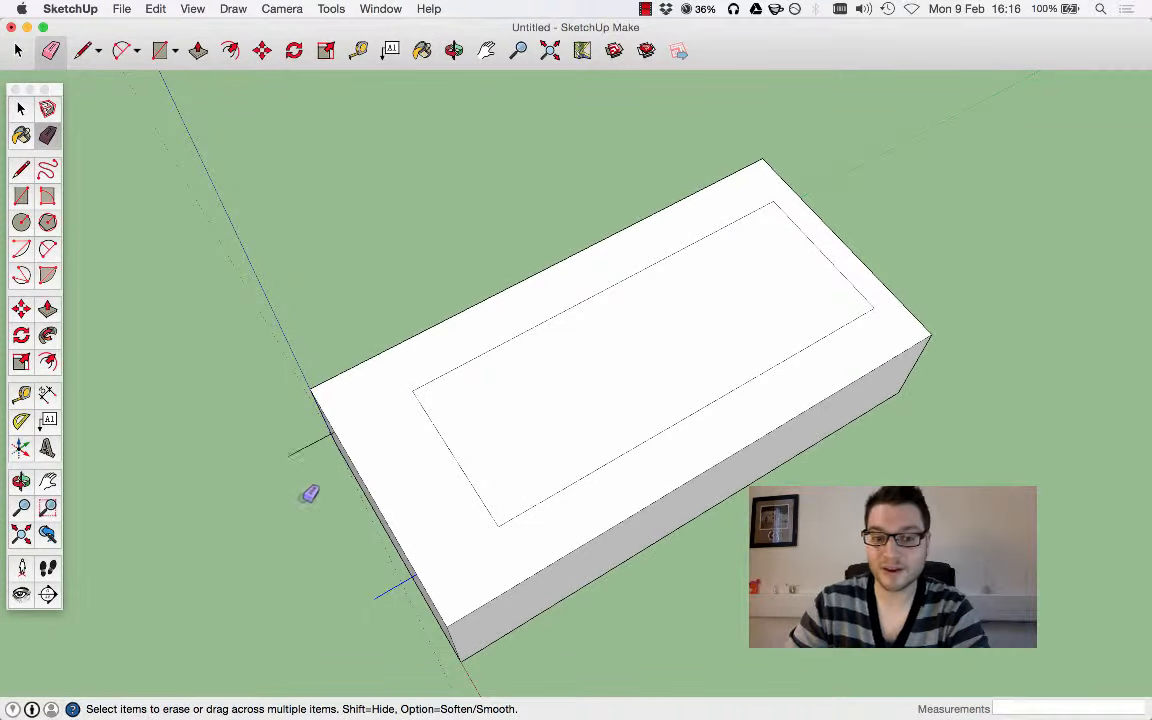
pyautogui.moveTo(331, 557); pyautogui.dragTo(699, 401, button='middle')
pyautogui.moveTo(321, 195)
pyautogui.mouseDown(button='middle')
pyautogui.moveTo(290, 441)
pyautogui.moveTo(537, 370)
pyautogui.mouseUp(button='middle')
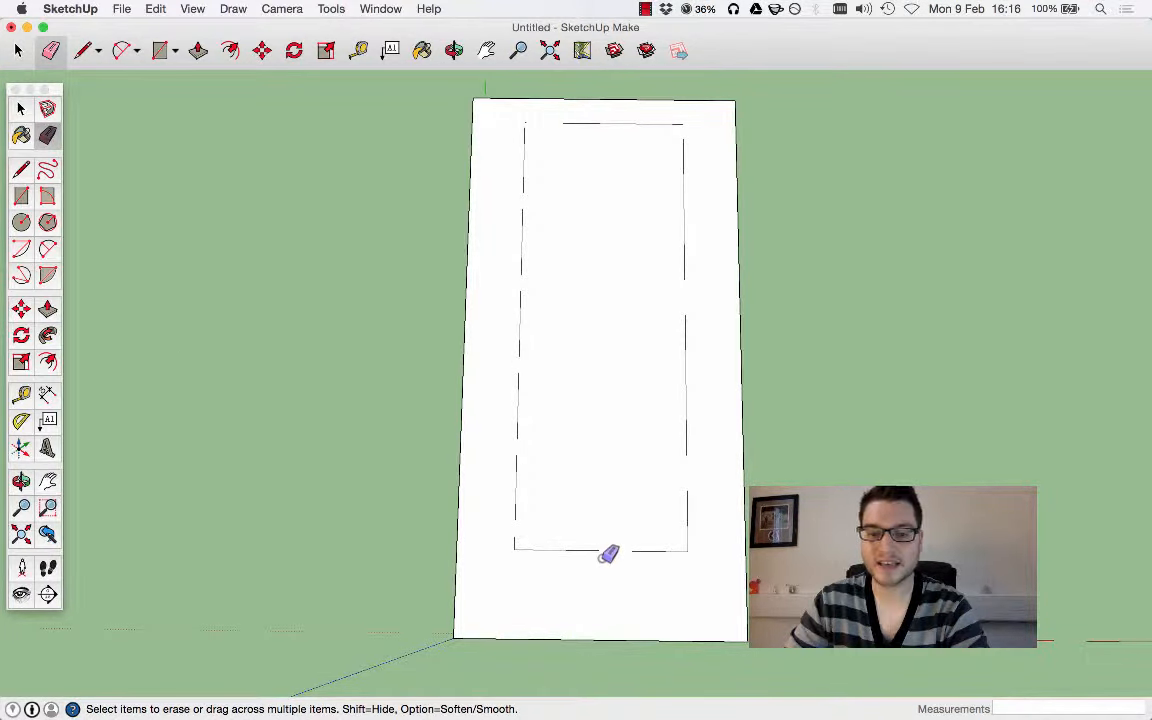
# Push the inner rectangle's face about 0.43 m down through the box to cut an opening, and undo the cut
pyautogui.click(45, 311)
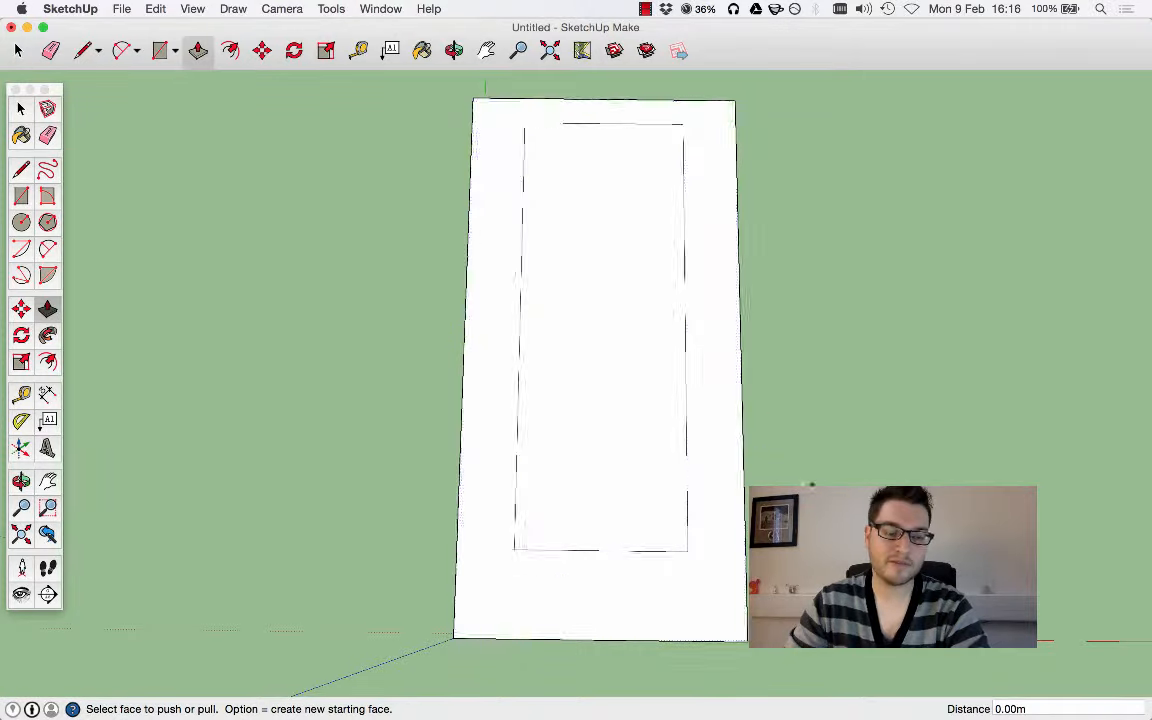
pyautogui.moveTo(814, 486); pyautogui.dragTo(546, 207, button='middle')
pyautogui.click(590, 366)
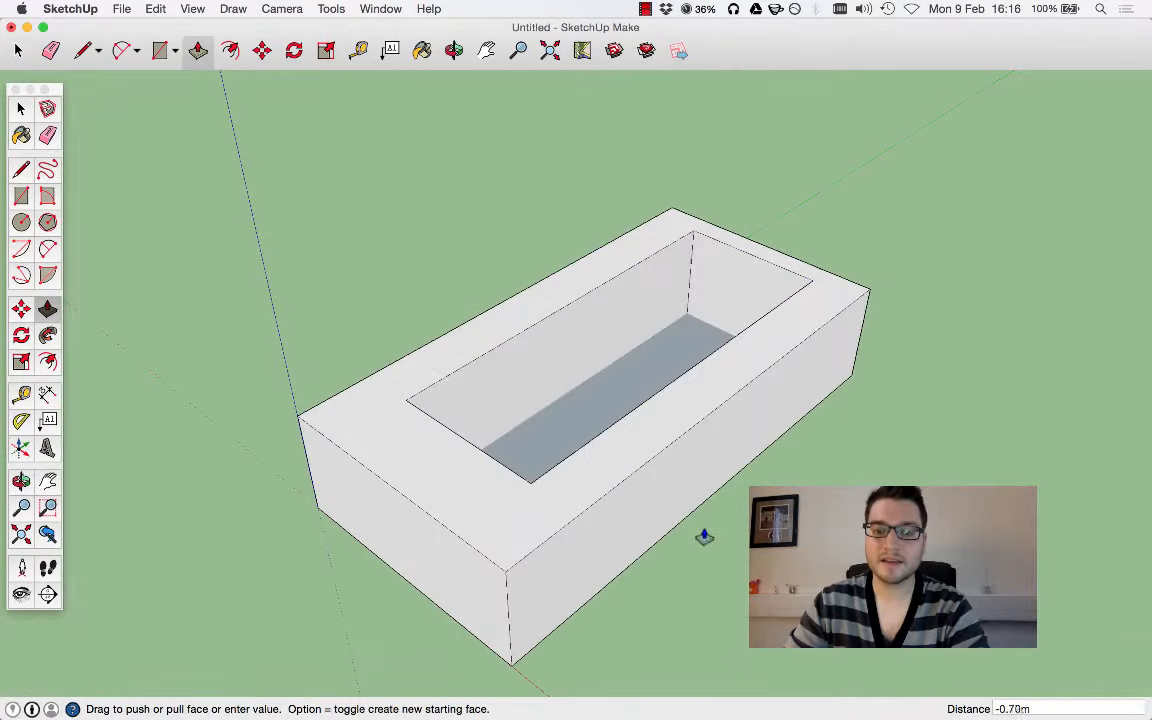
pyautogui.moveTo(702, 535); pyautogui.dragTo(458, 252, button='middle')
pyautogui.click(382, 347)
pyautogui.moveTo(382, 347); pyautogui.dragTo(734, 455, button='middle')
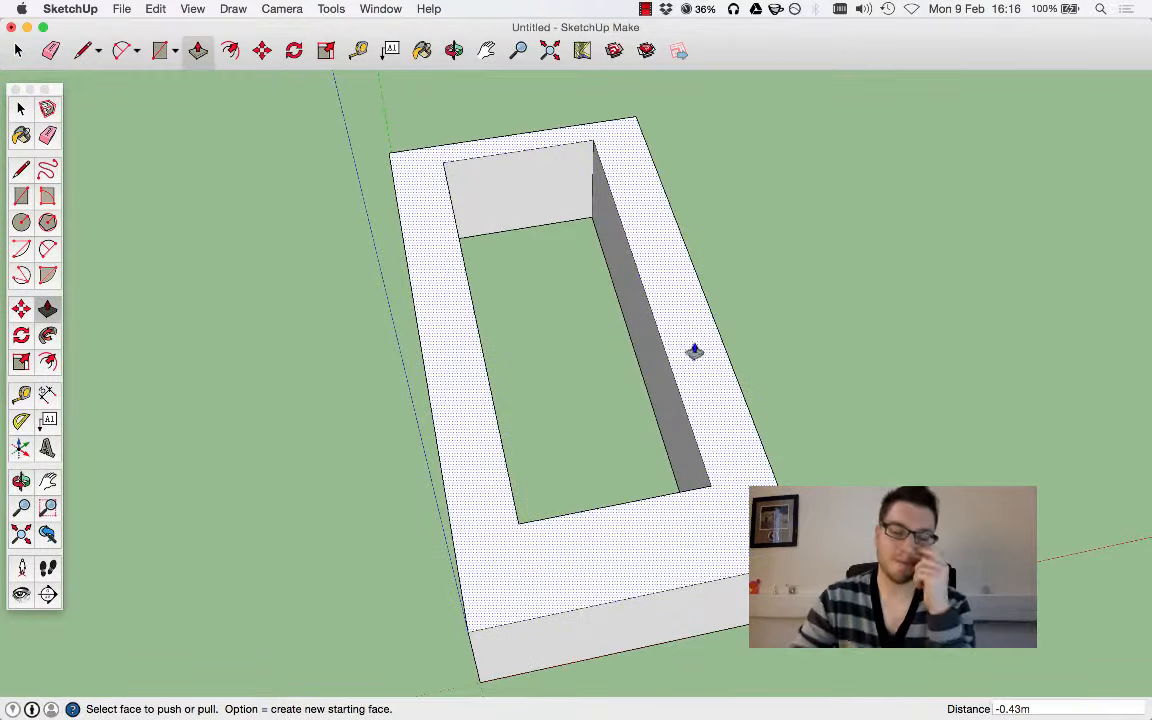
pyautogui.moveTo(694, 352); pyautogui.dragTo(657, 456, button='middle')
pyautogui.press('super+z')
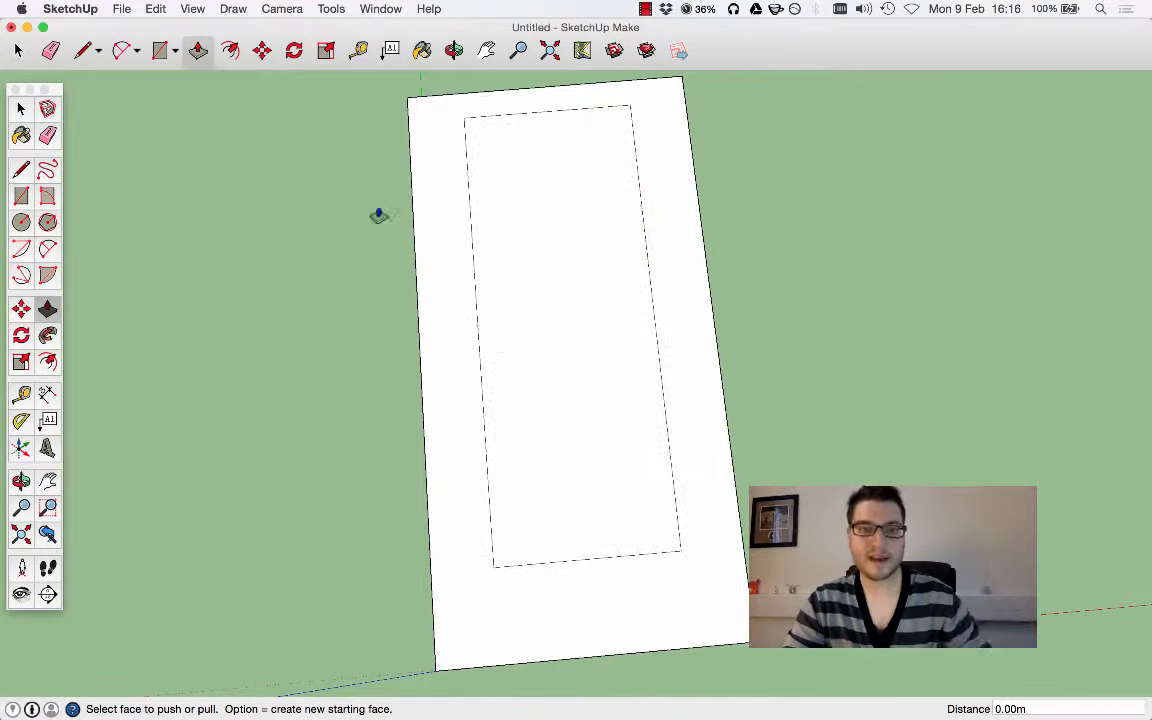
# Draw a 7.5 cm line inward from the midpoint of the inner rectangle's far short edge, parallel to the long edges
pyautogui.click(21, 221)
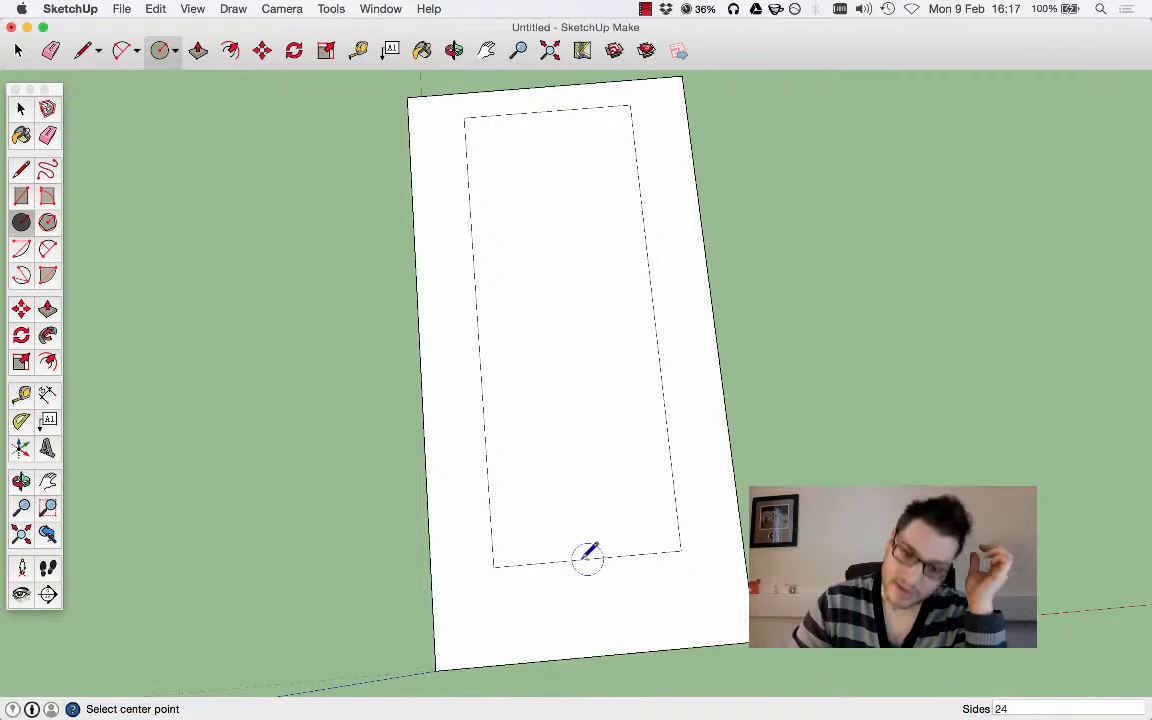
pyautogui.moveTo(540, 141)
pyautogui.mouseDown(button='middle')
pyautogui.moveTo(740, 101)
pyautogui.moveTo(553, 159)
pyautogui.mouseUp(button='middle')
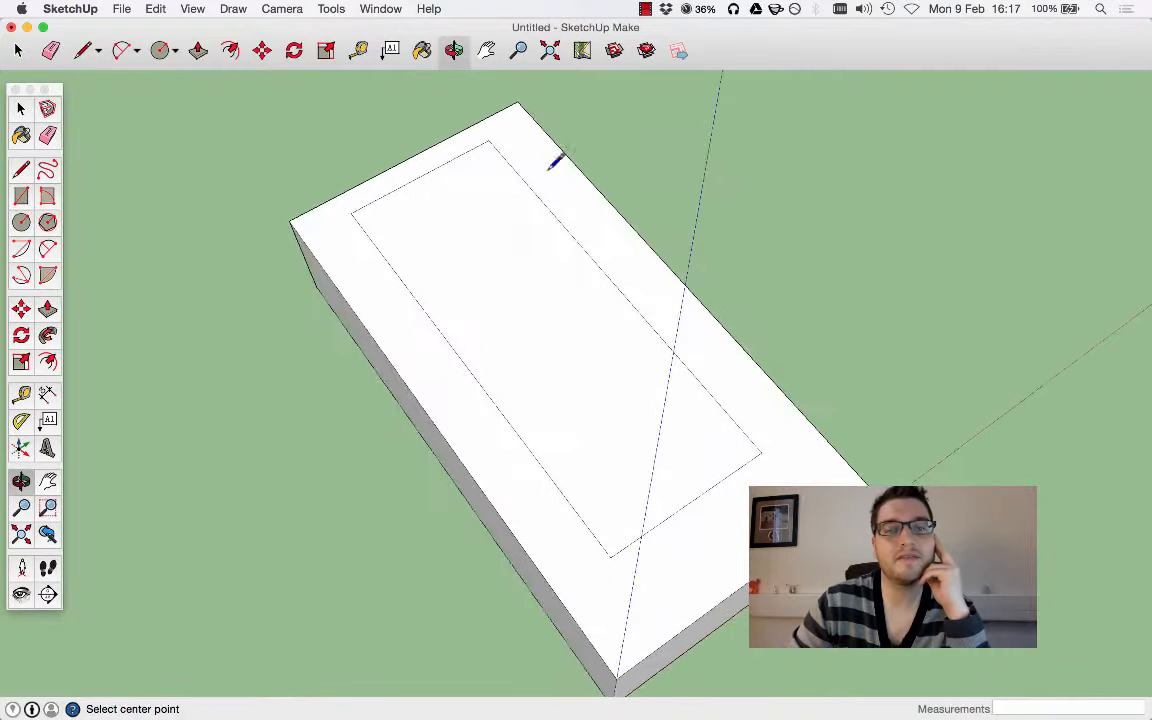
pyautogui.scroll(4, 450, 170)
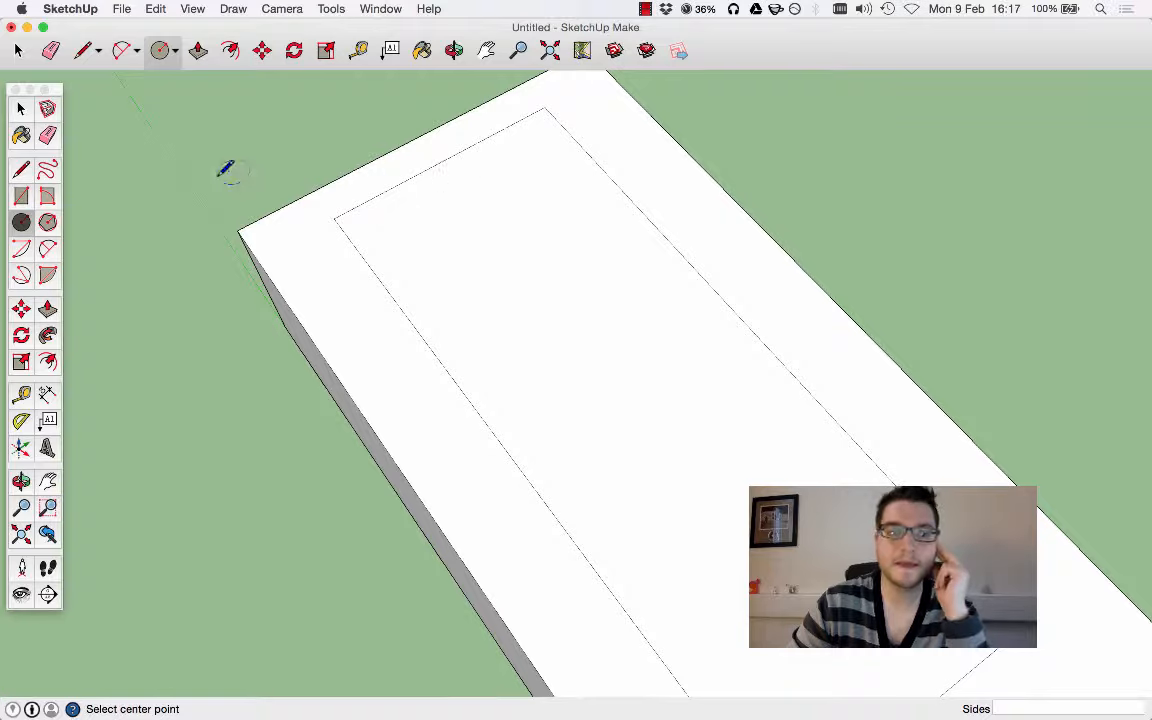
pyautogui.click(21, 169)
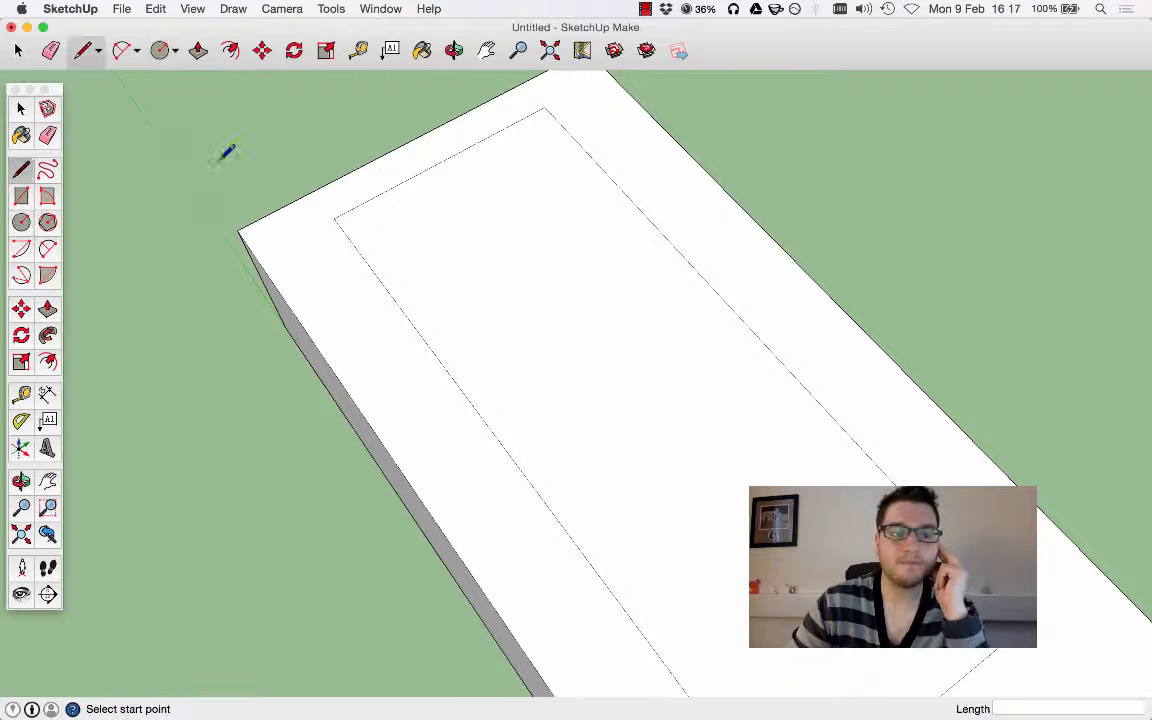
pyautogui.click(443, 160)
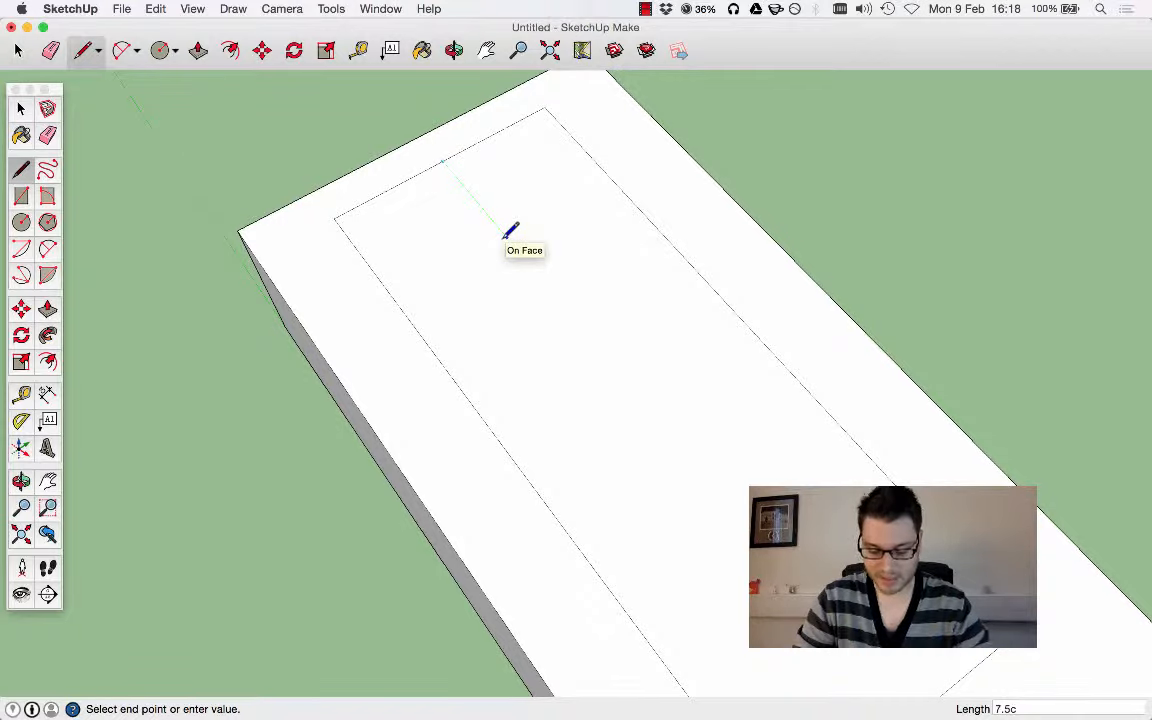
pyautogui.press('Escape')
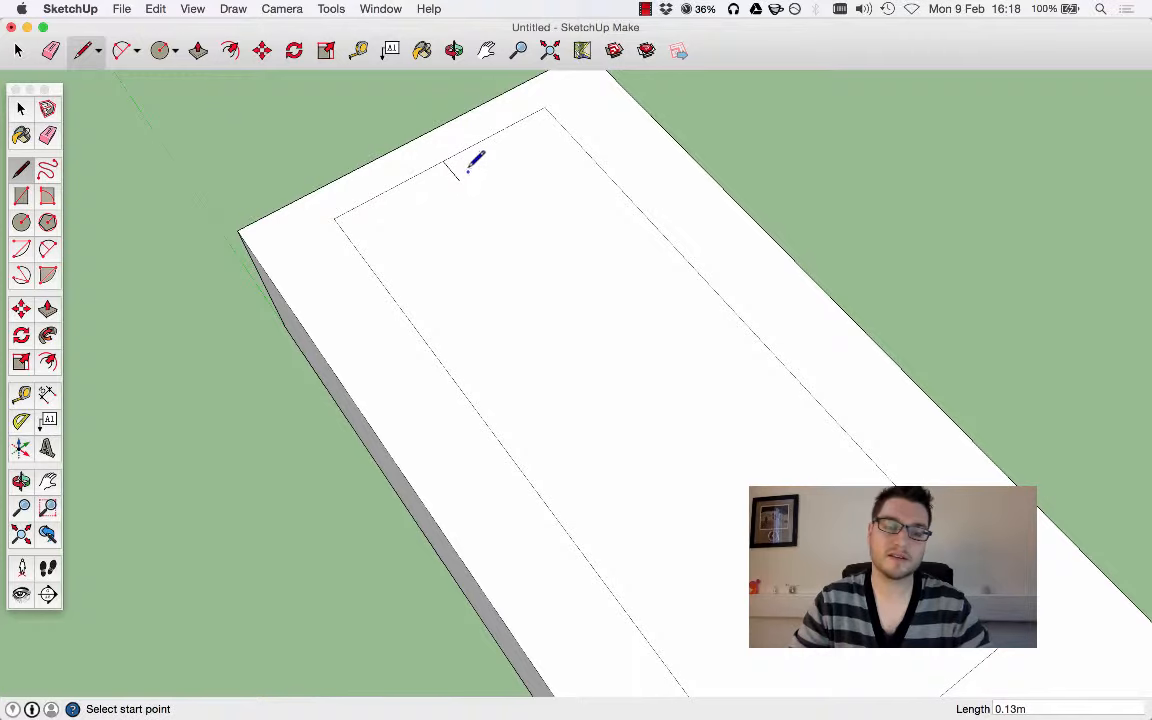
# Draw a circle with a 2.5 cm radius centred on the inner end of the 7.5 cm line
pyautogui.moveTo(470, 175)
pyautogui.mouseDown(button='middle')
pyautogui.moveTo(569, 228)
pyautogui.moveTo(362, 170)
pyautogui.mouseUp(button='middle')
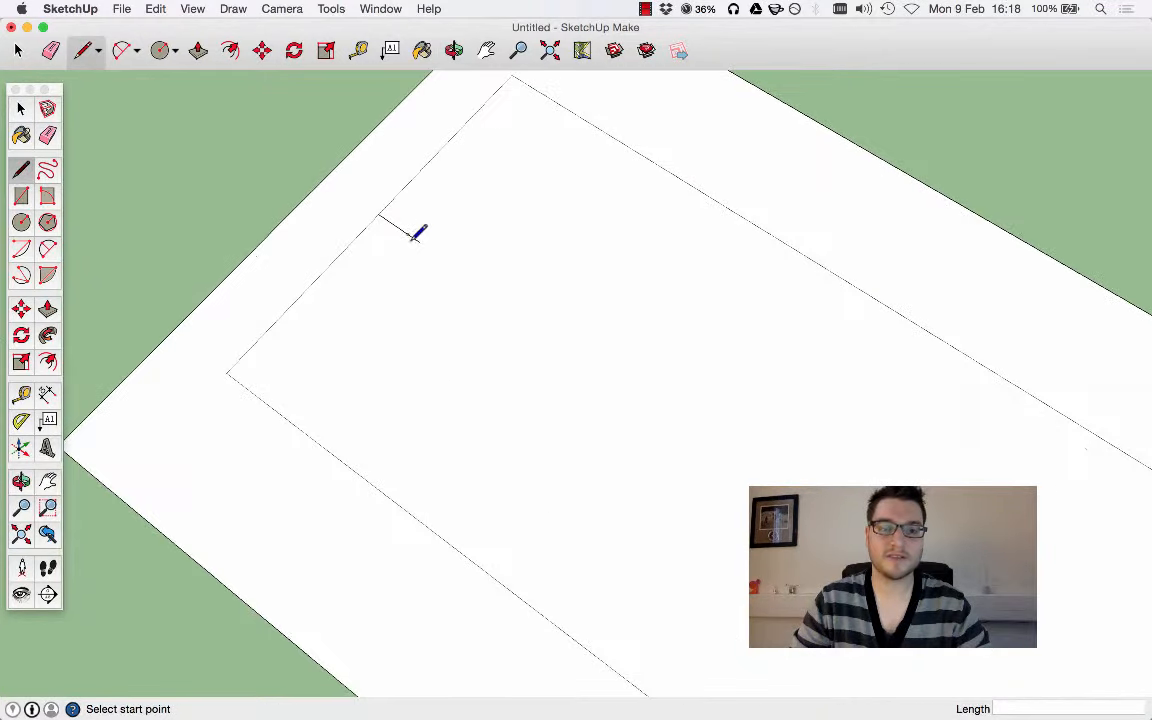
pyautogui.click(21, 222)
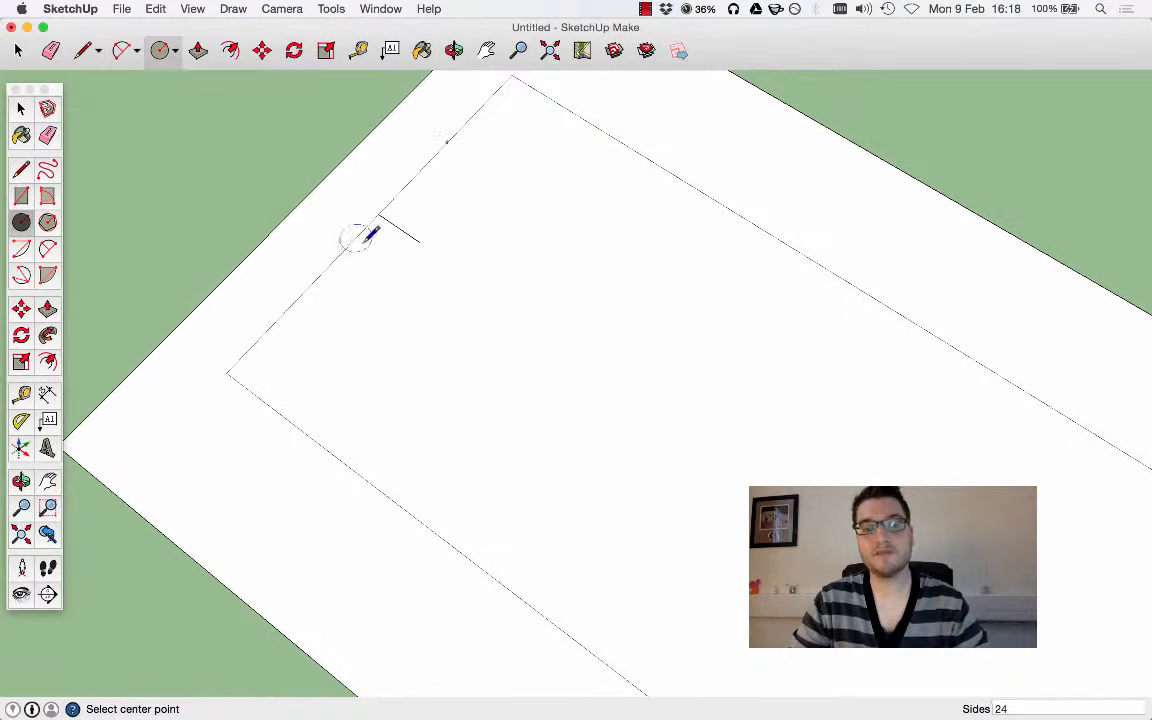
pyautogui.click(420, 242)
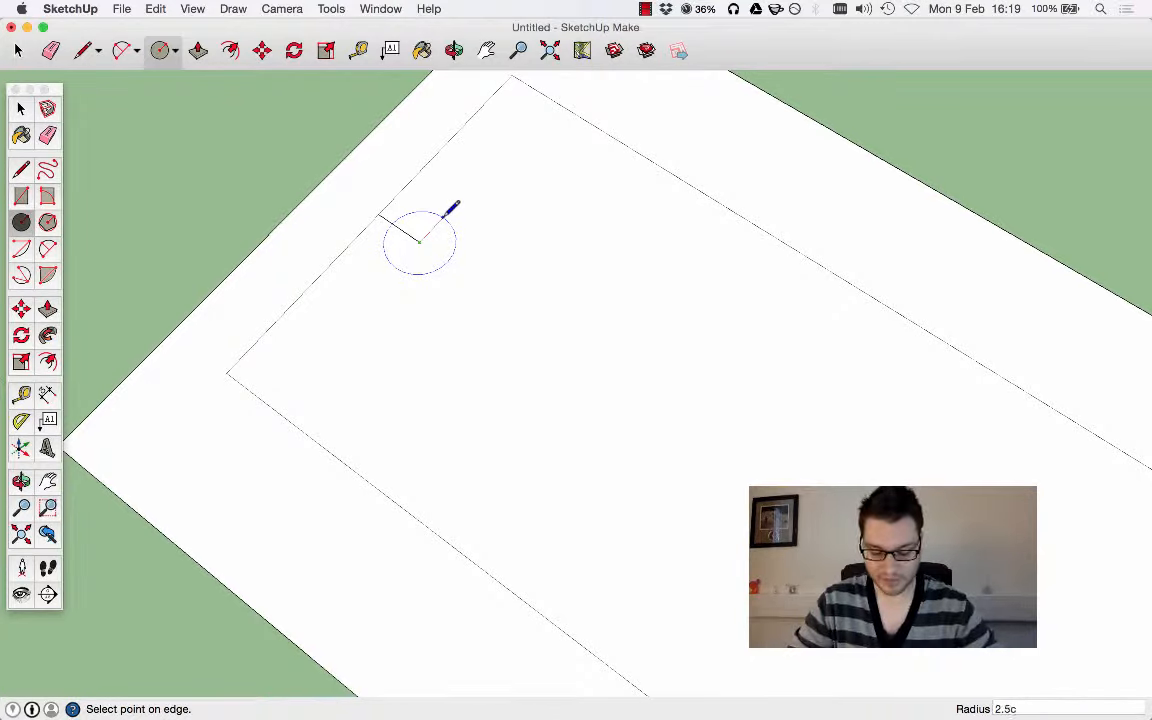
pyautogui.press('Return')
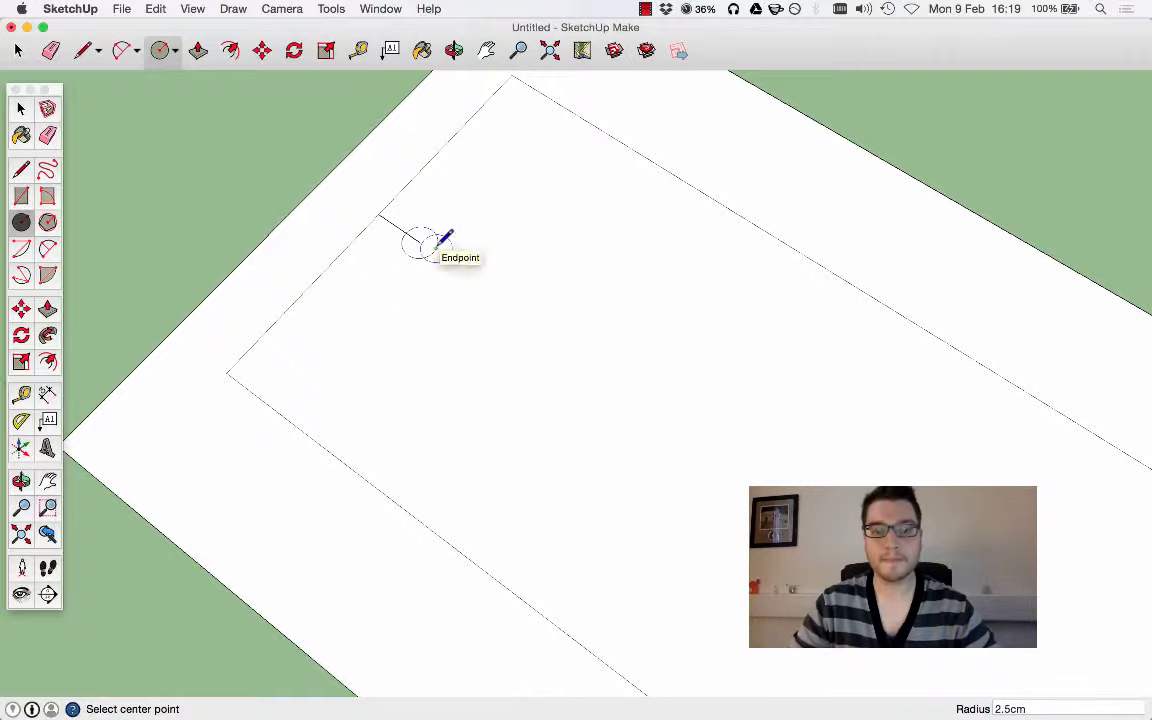
# Erase the short construction line between the inner rectangle's edge and the circle, and undo that deletion
pyautogui.click(50, 50)
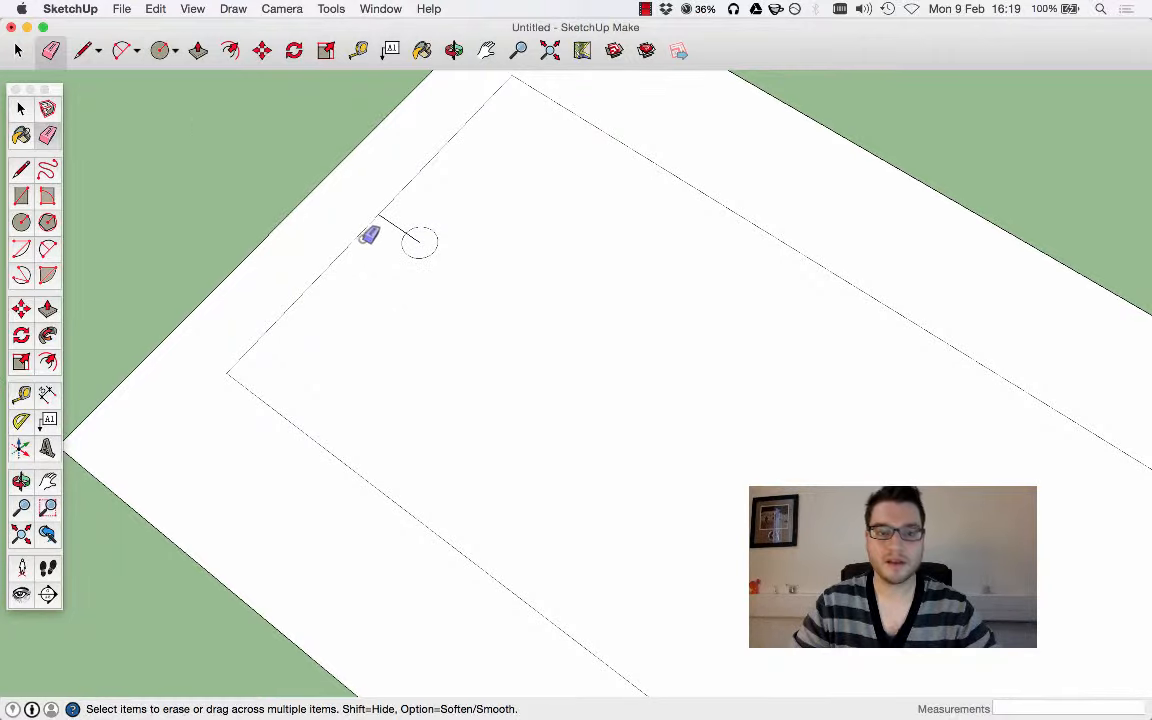
pyautogui.moveTo(393, 216)
pyautogui.mouseDown(button='middle')
pyautogui.moveTo(560, 144)
pyautogui.moveTo(338, 325)
pyautogui.mouseUp(button='middle')
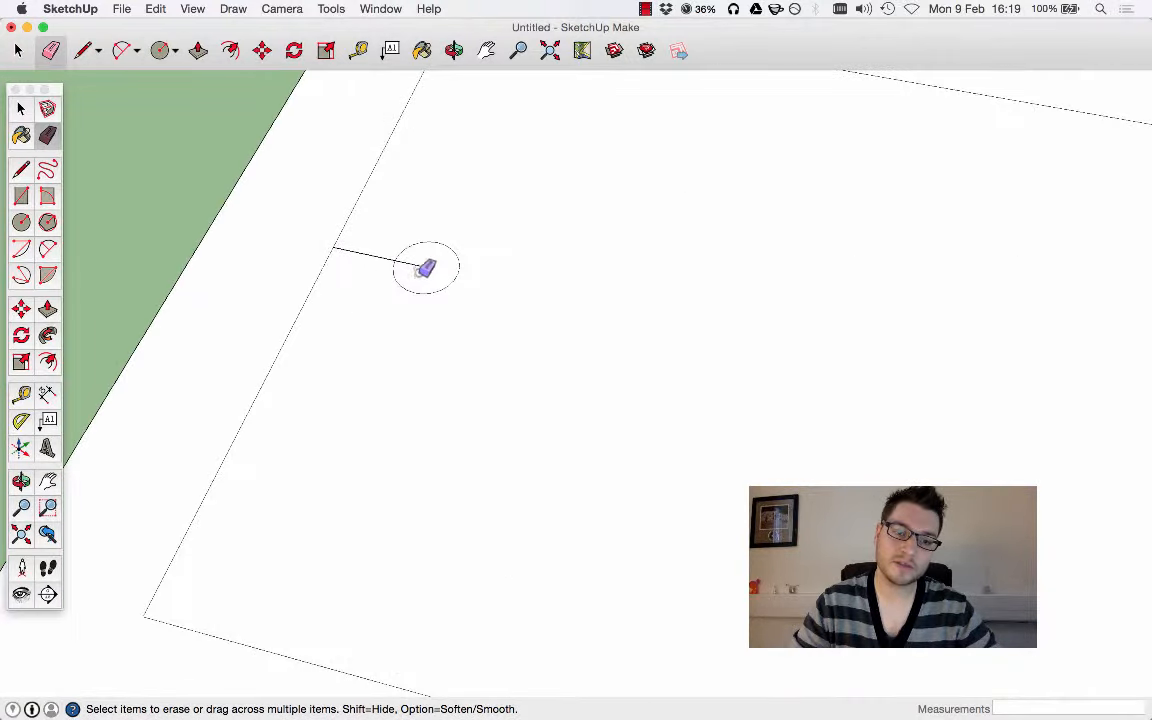
pyautogui.click(377, 254)
pyautogui.scroll(-6, 355, 273)
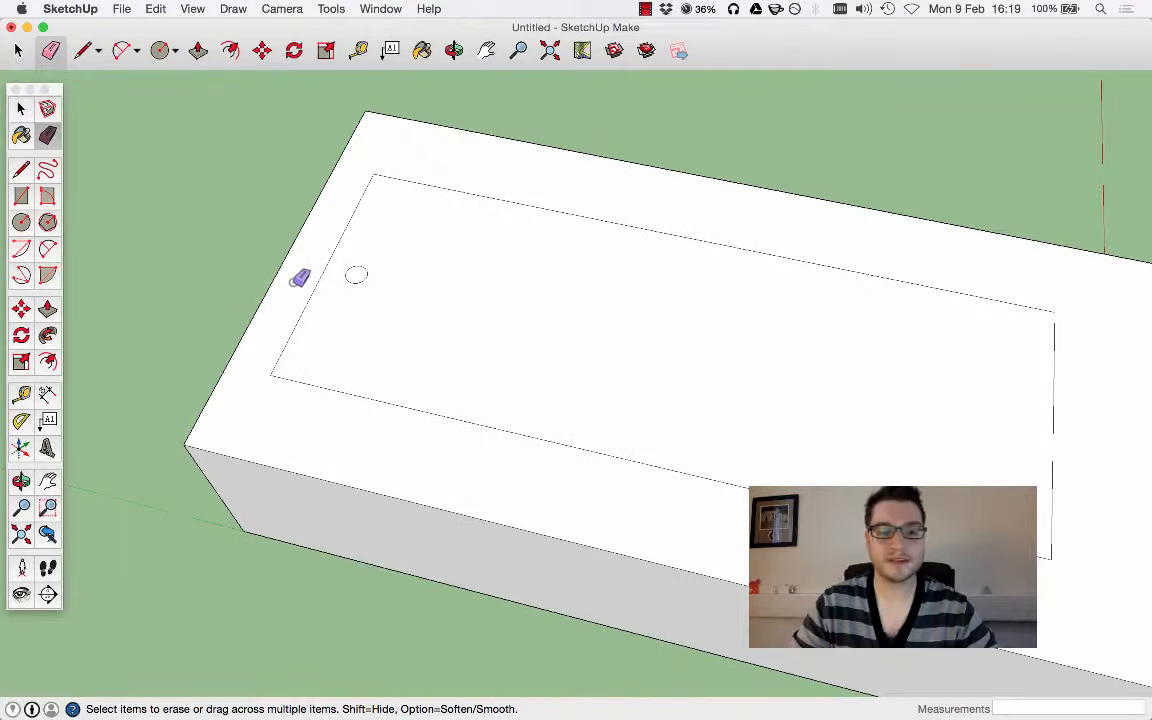
pyautogui.press('super+z')
pyautogui.press('super+z')
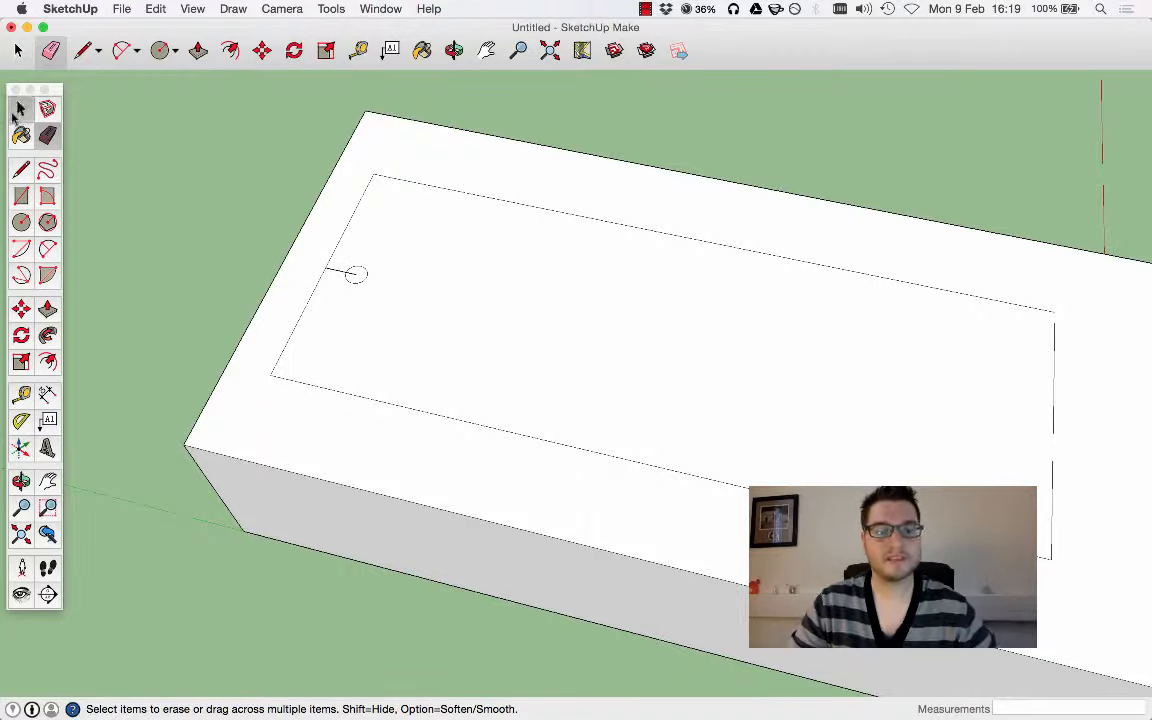
# Draw a 7.5 cm line inward from the midpoint of the inner rectangle's opposite short edge, parallel to the long edges
pyautogui.click(21, 108)
pyautogui.click(21, 168)
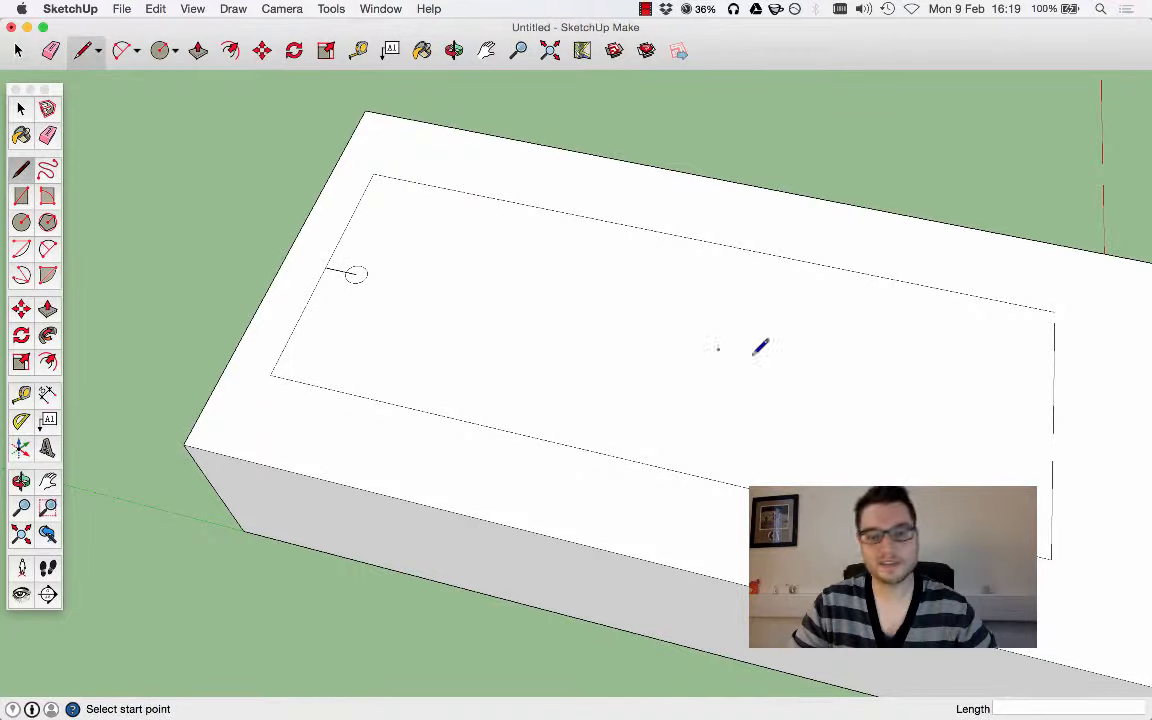
pyautogui.click(1055, 426)
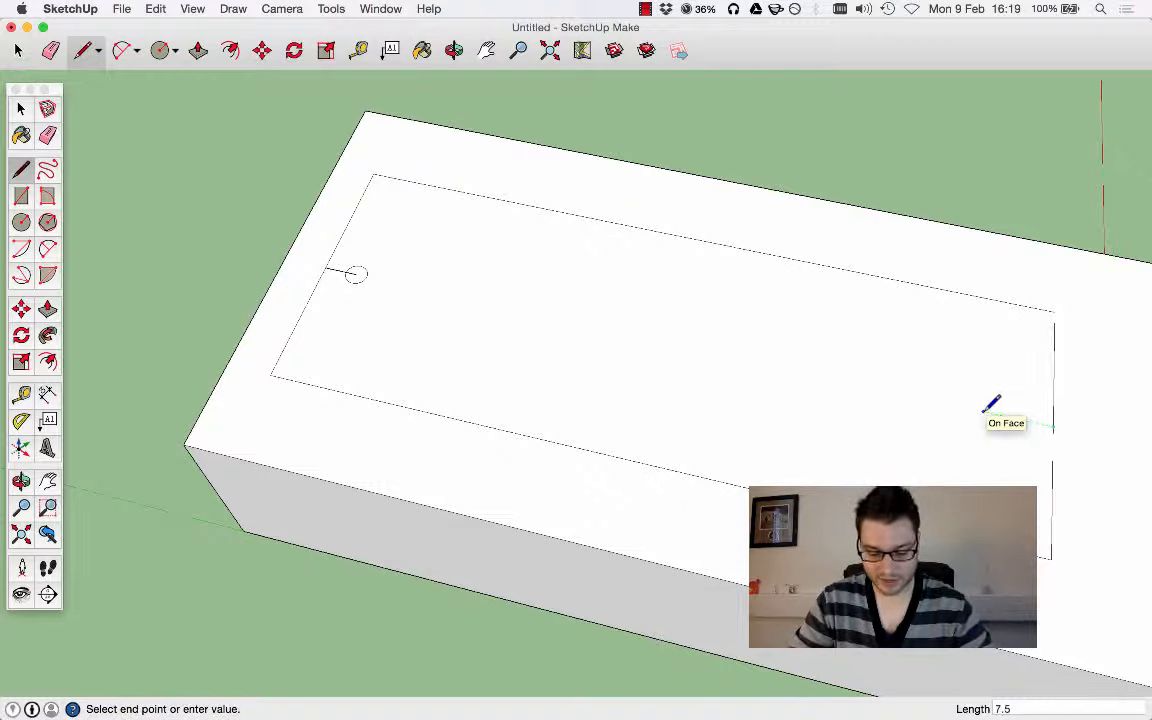
pyautogui.press('Return')
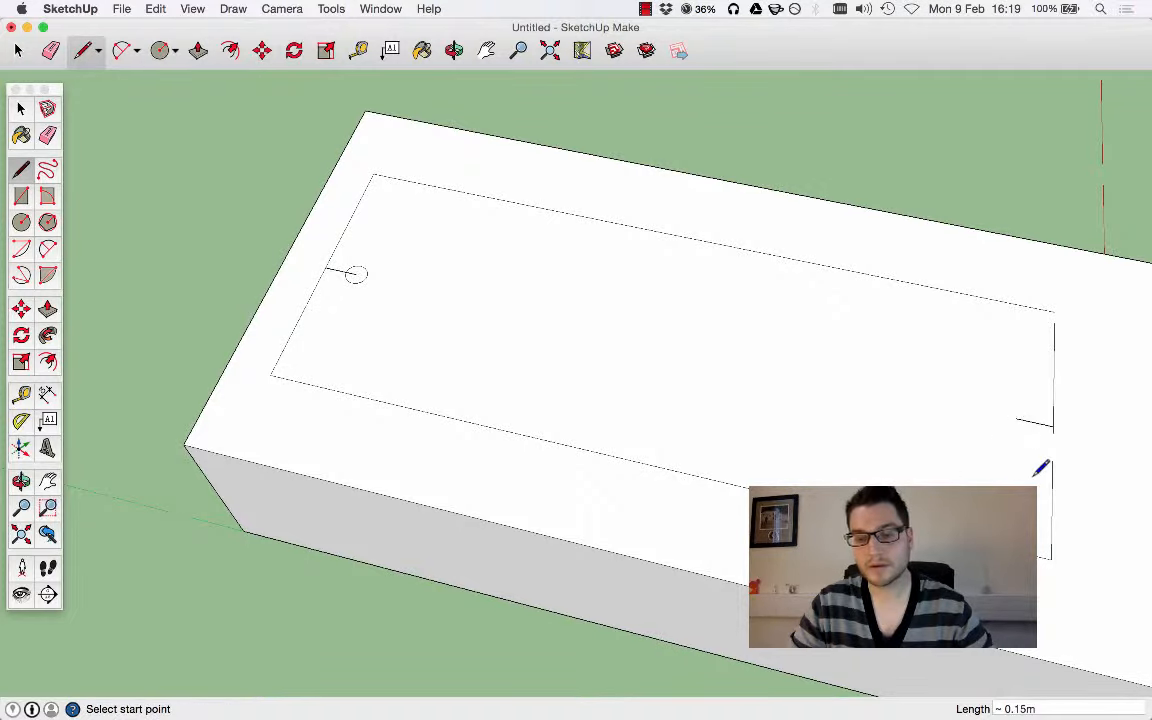
# Copy the circle's face from its centre to the inner end of the 7.5 cm line at the opposite short edge
pyautogui.click(21, 108)
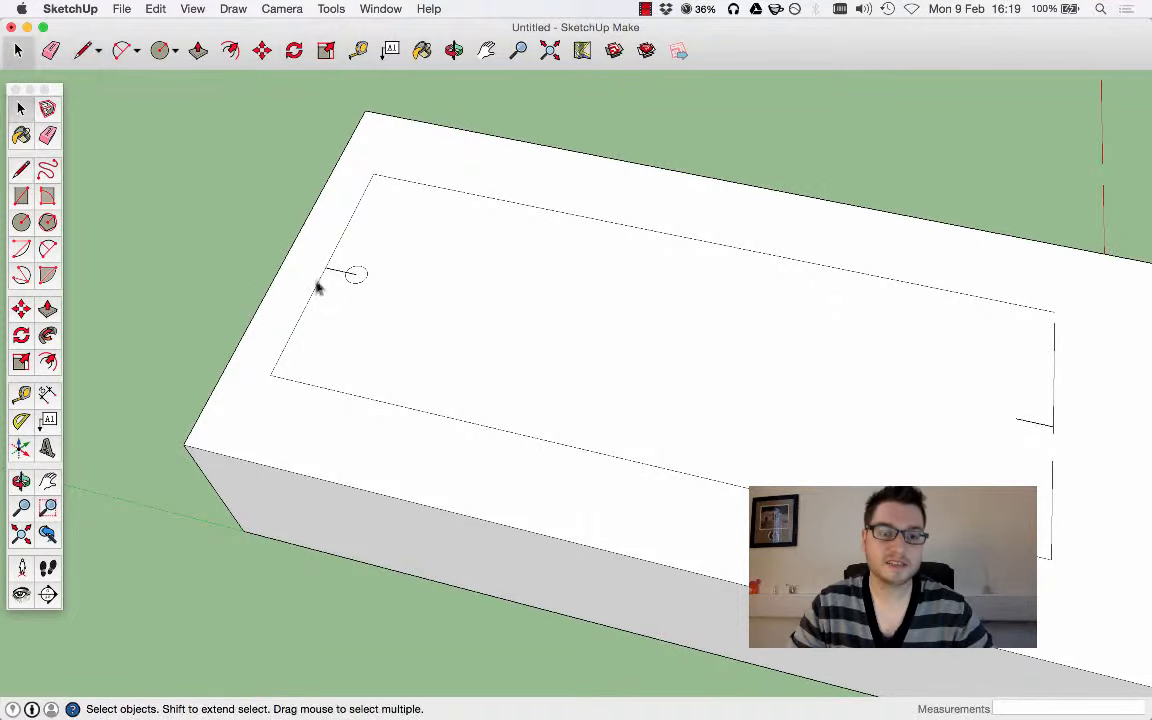
pyautogui.scroll(3, 358, 283)
pyautogui.click(365, 284)
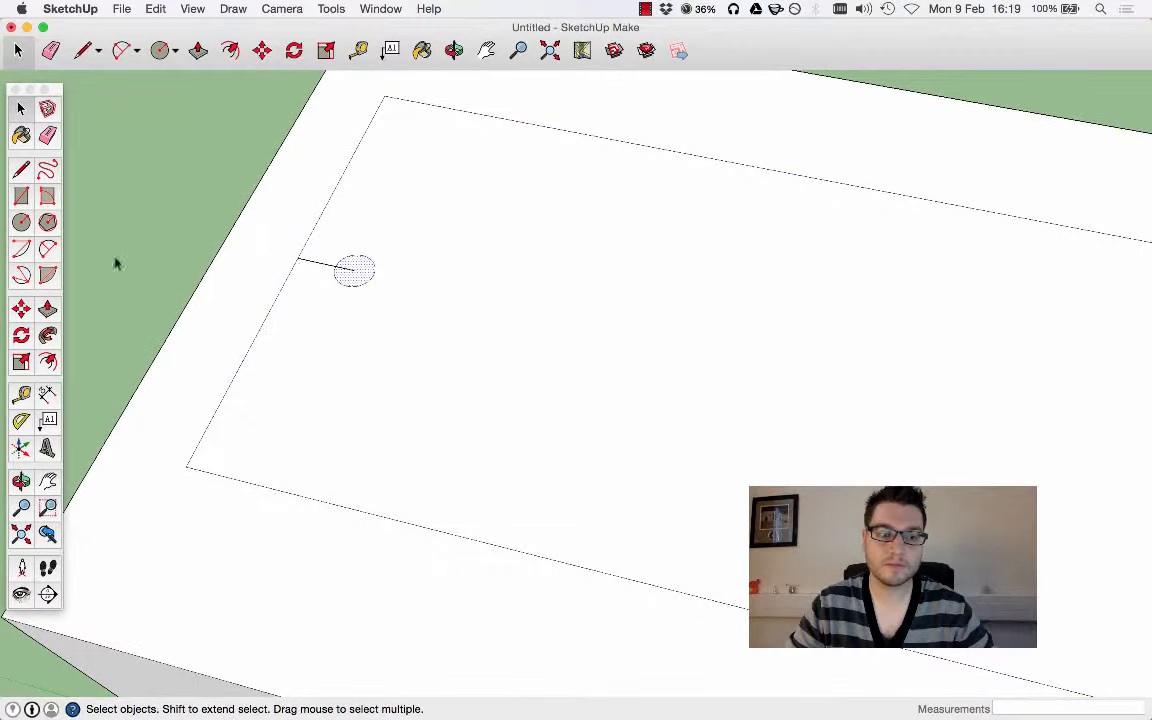
pyautogui.click(22, 310)
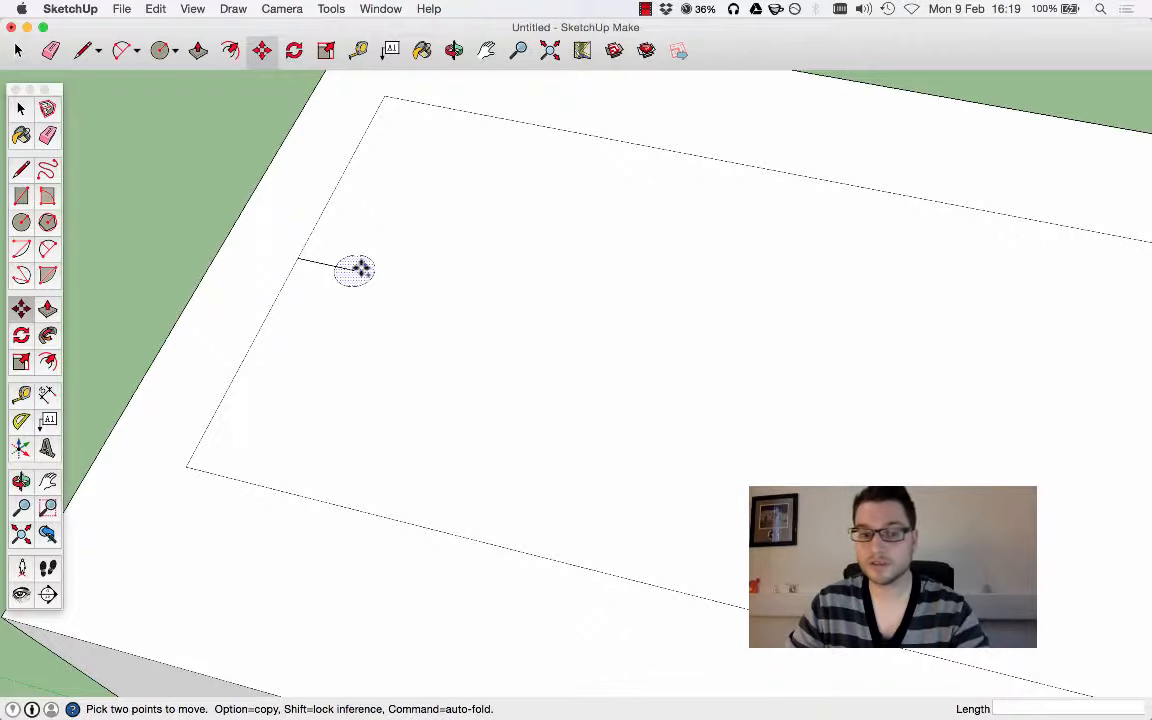
pyautogui.press('alt')
pyautogui.click(356, 270)
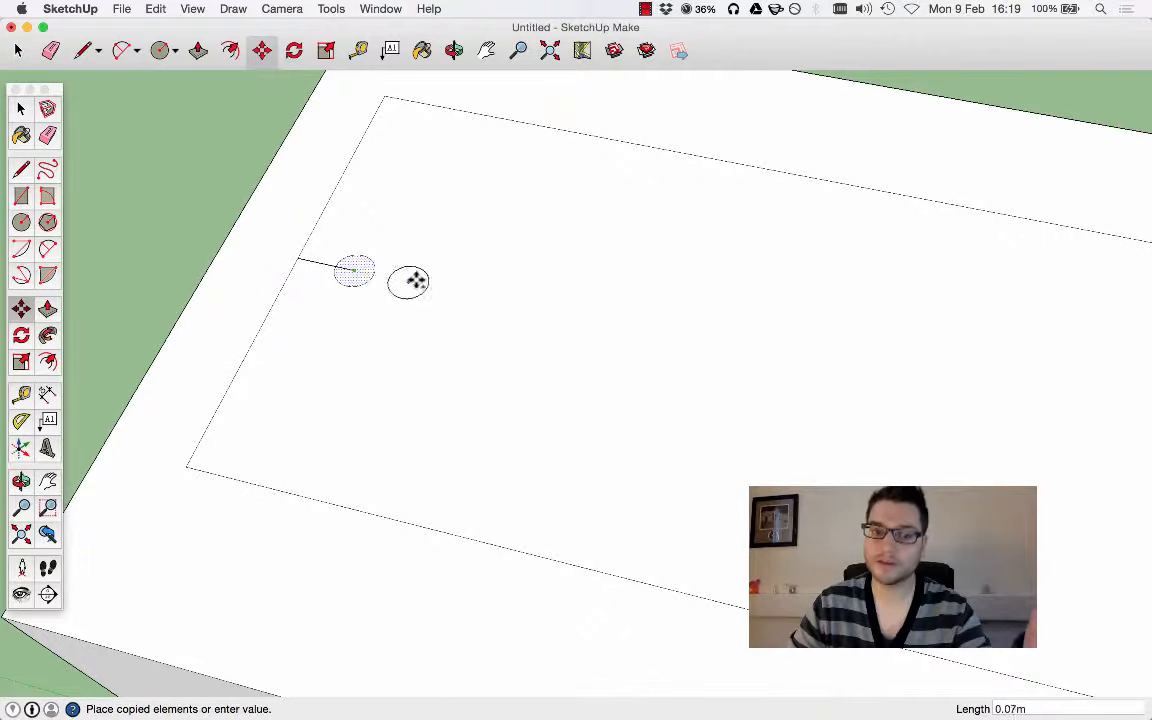
pyautogui.scroll(-4, 430, 284)
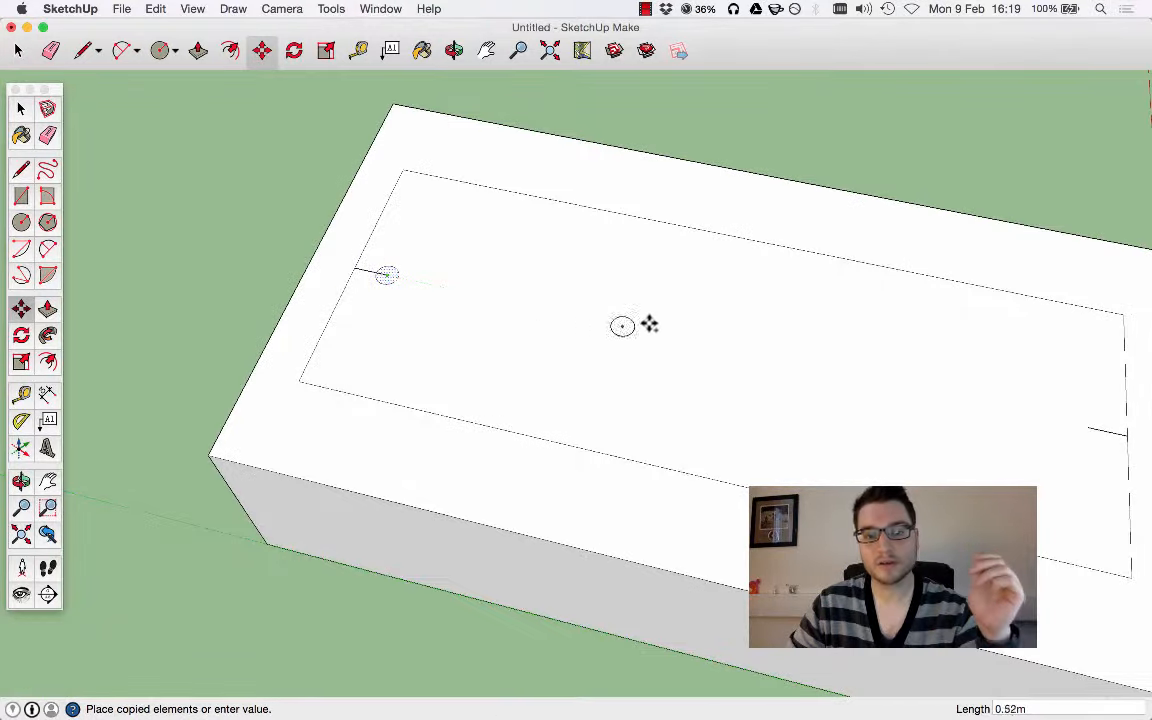
pyautogui.scroll(-2, 835, 366)
pyautogui.scroll(2, 1097, 429)
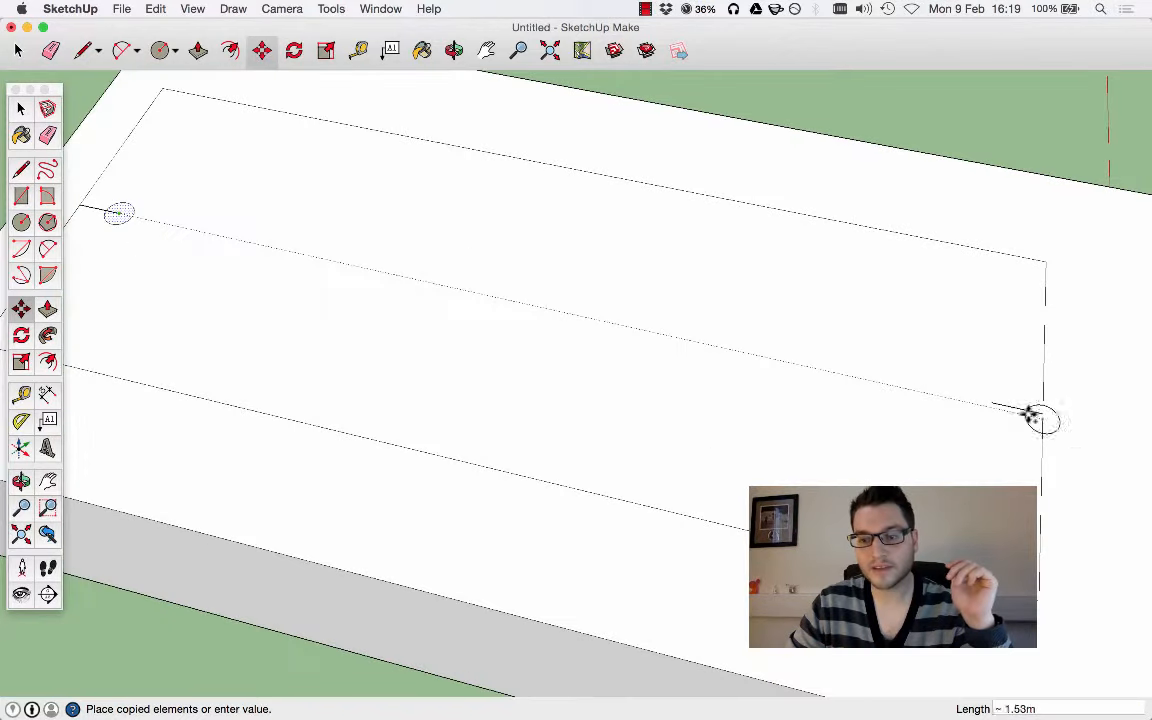
pyautogui.click(990, 403)
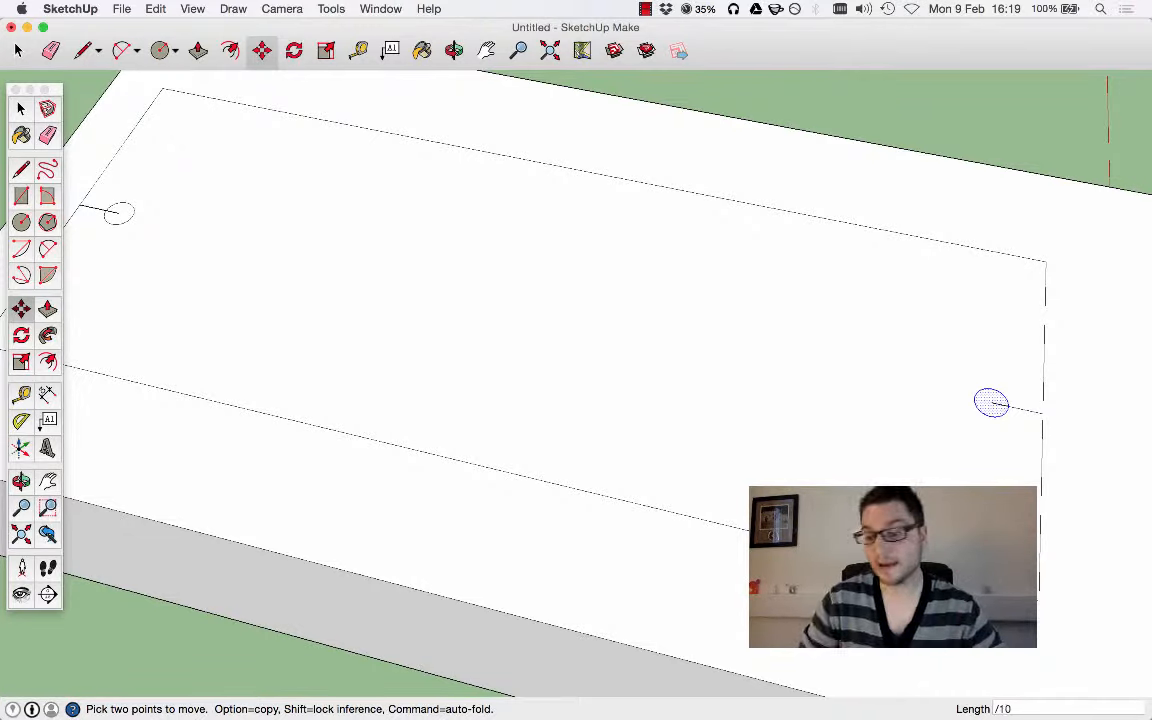
# Divide the copy distance by 10 (/10) to place evenly spaced circles between the two end circles
pyautogui.press('Return')
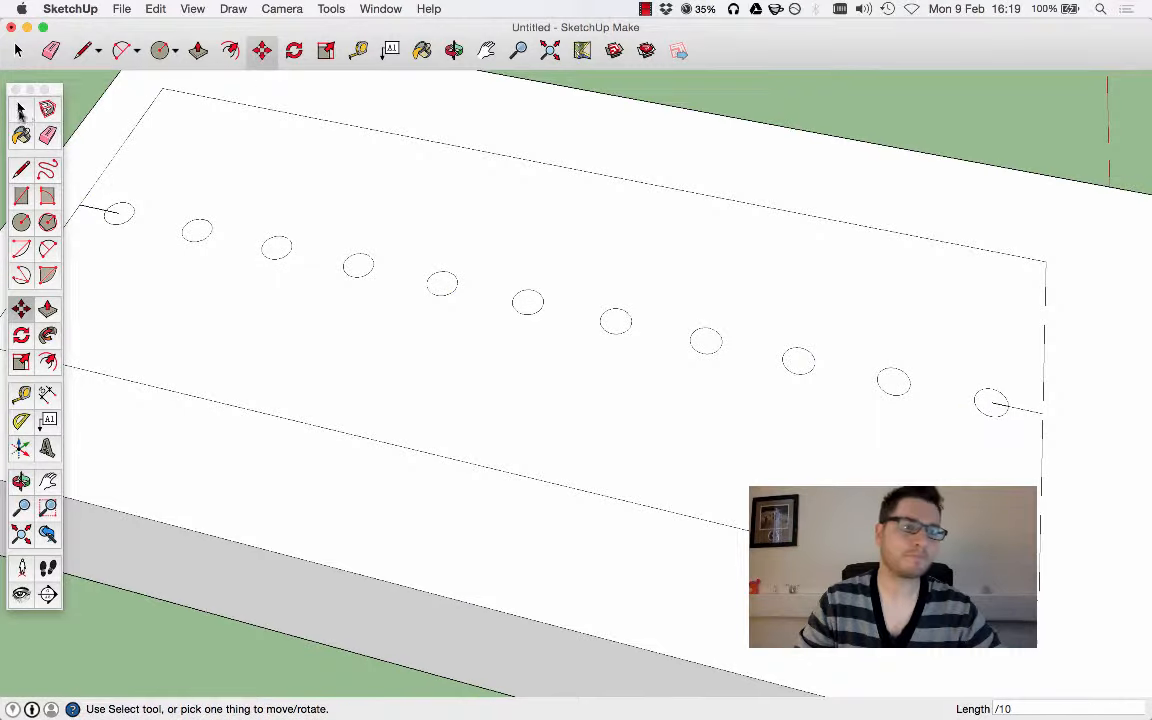
pyautogui.press('space')
pyautogui.scroll(-3, 125, 292)
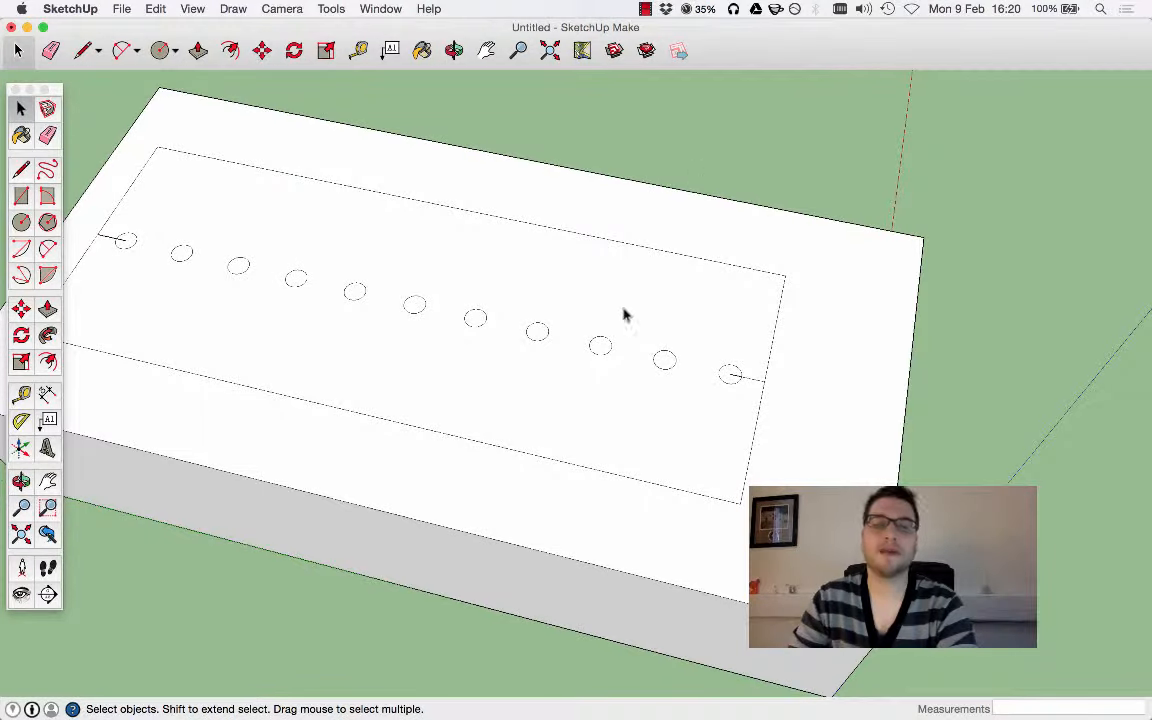
pyautogui.moveTo(623, 315); pyautogui.dragTo(712, 290, button='middle')
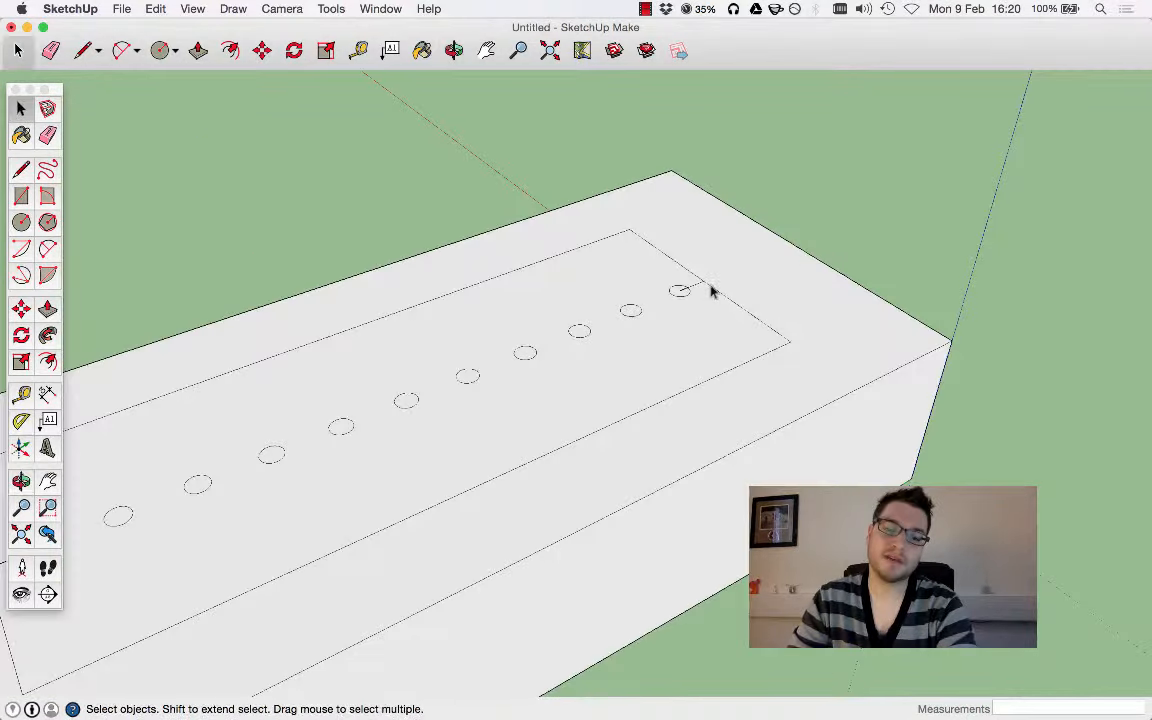
pyautogui.scroll(-2, 715, 295)
pyautogui.scroll(2, 717, 300)
pyautogui.scroll(3, 157, 497)
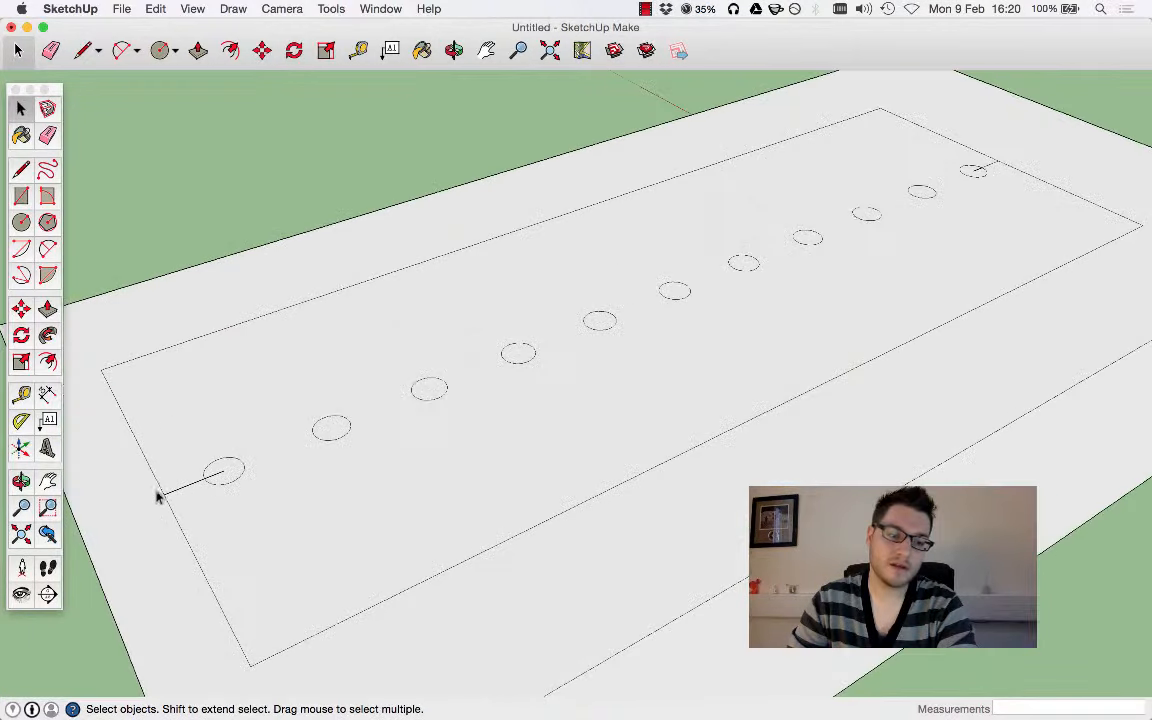
# Erase the short construction lines joining the two end circles to the inner rectangle's short edges
pyautogui.press('e')
pyautogui.click(178, 488)
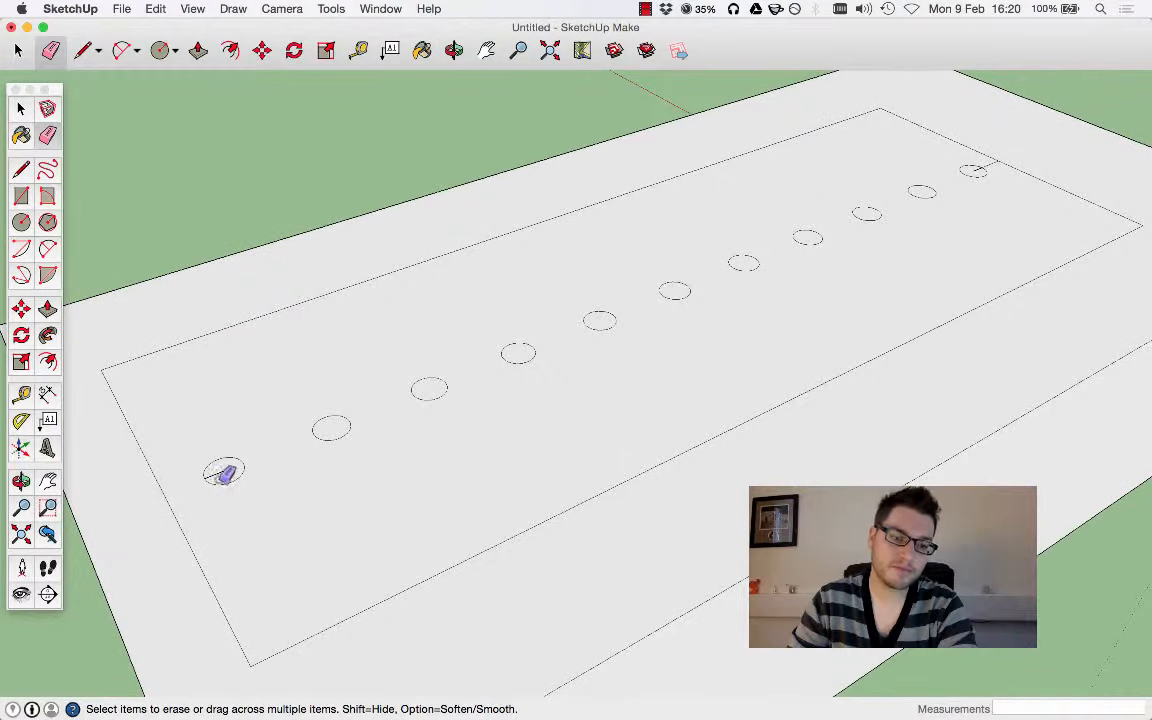
pyautogui.scroll(-4, 190, 480)
pyautogui.scroll(5, 802, 232)
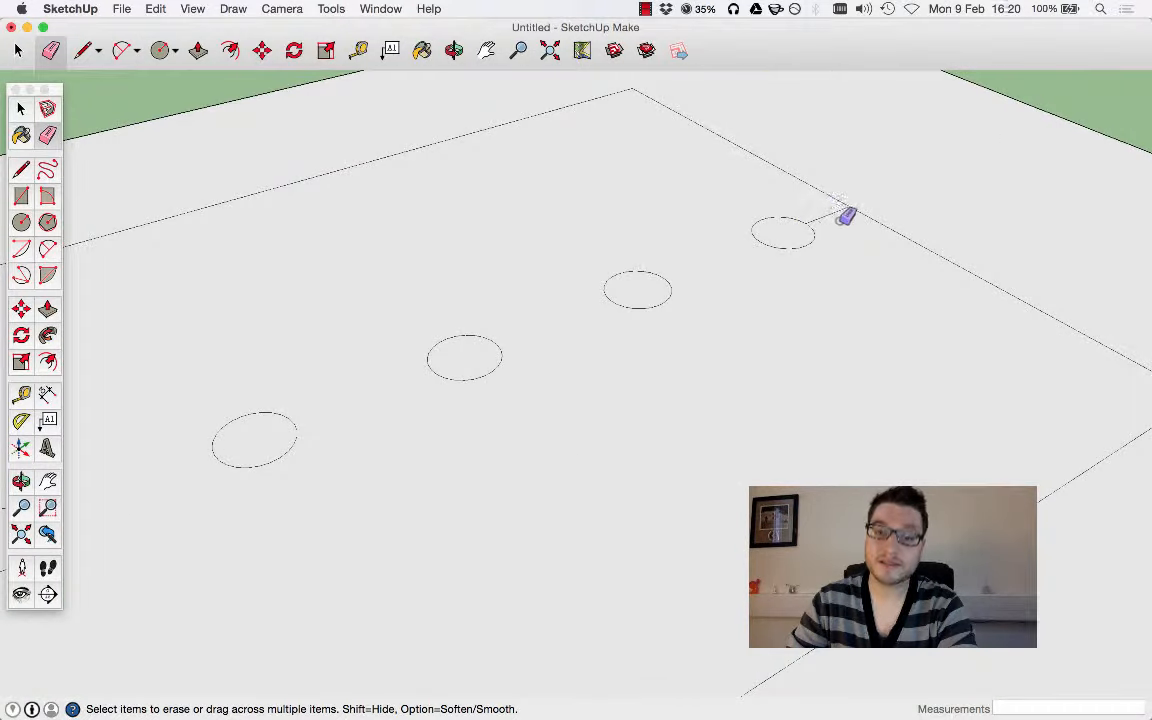
pyautogui.click(829, 214)
pyautogui.scroll(-6, 835, 210)
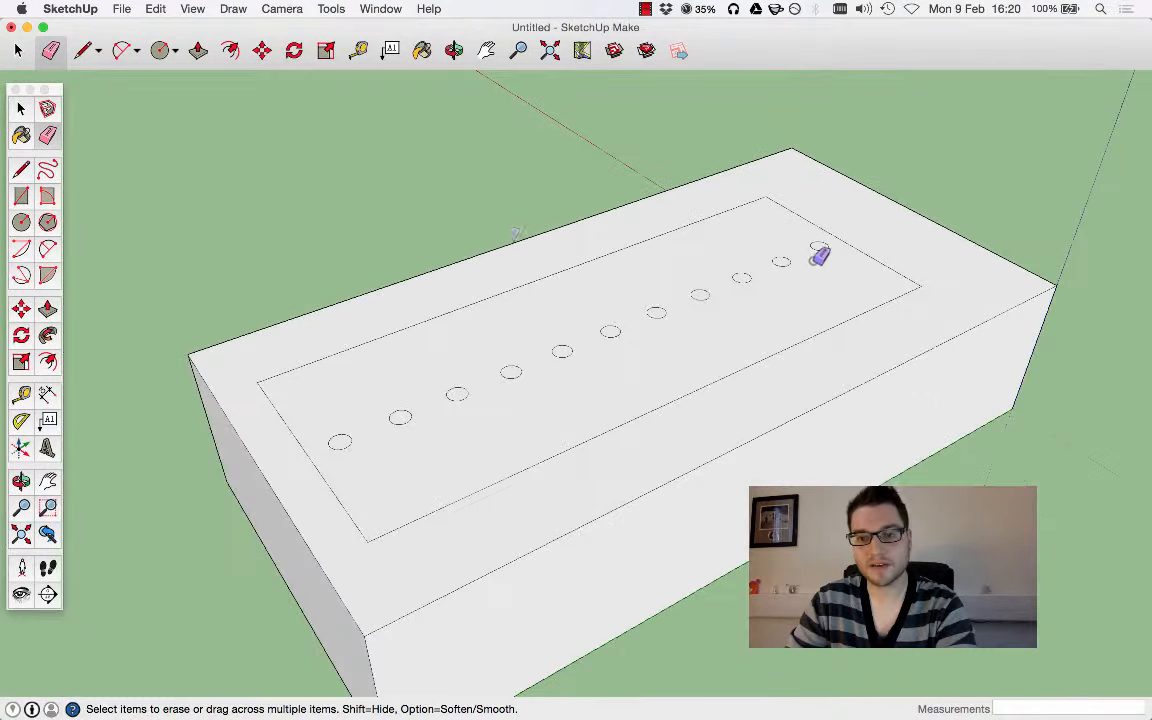
pyautogui.click(21, 110)
# Push the inner rectangle's face down about 0.06 m, leaving the circles standing as a row of pegs
pyautogui.press('o')
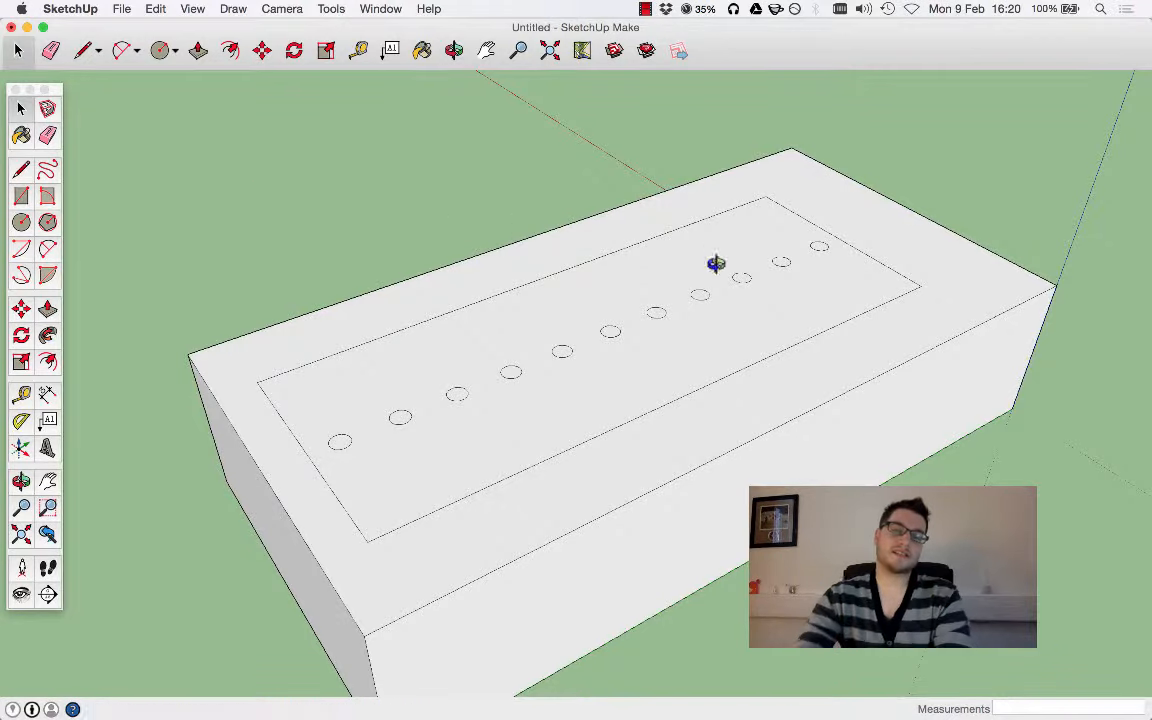
pyautogui.moveTo(707, 257); pyautogui.dragTo(476, 404)
pyautogui.press('space')
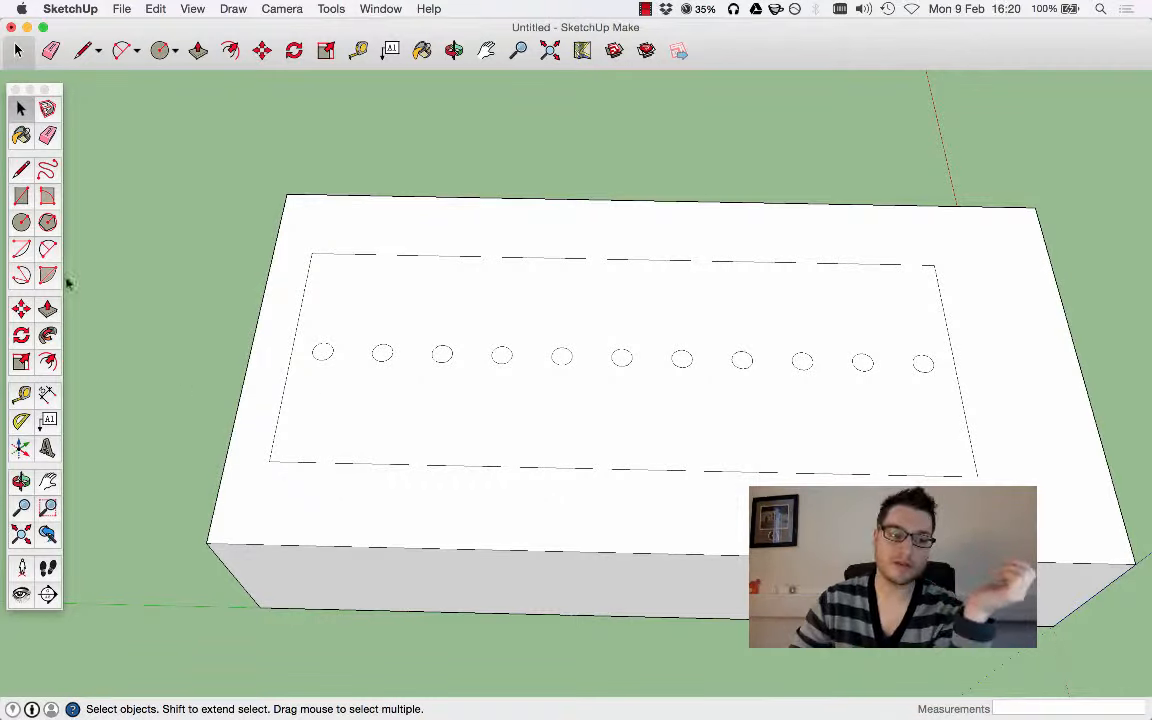
pyautogui.click(47, 309)
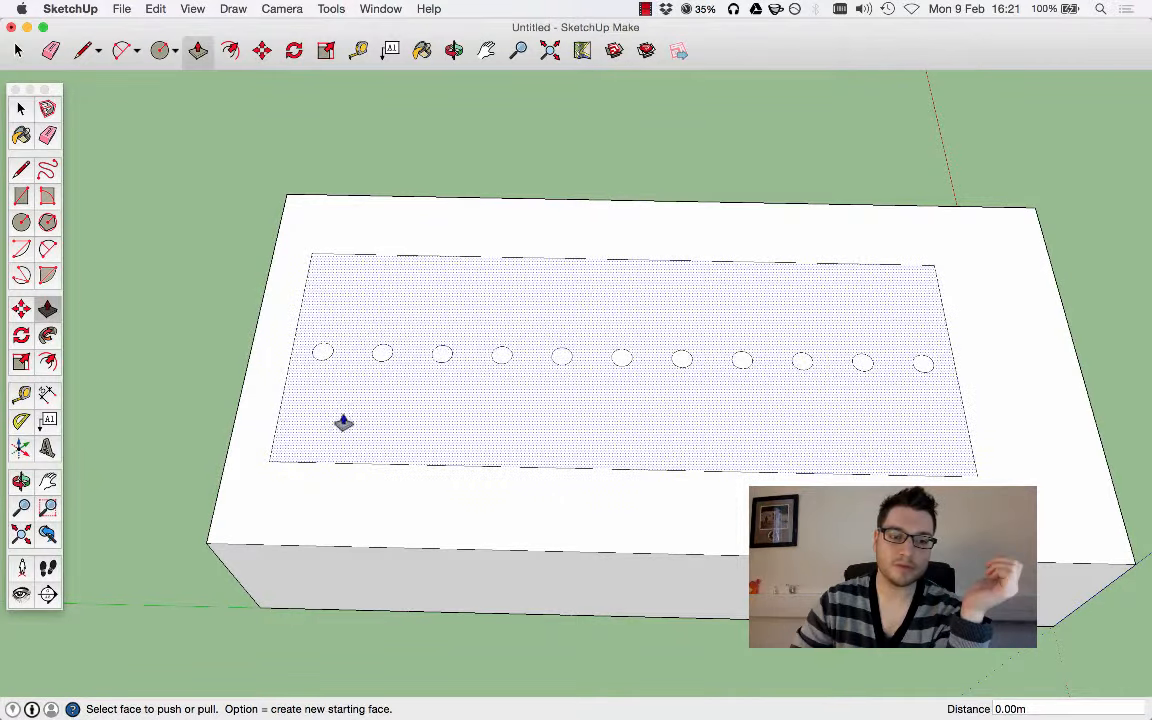
pyautogui.moveTo(343, 396); pyautogui.dragTo(342, 404)
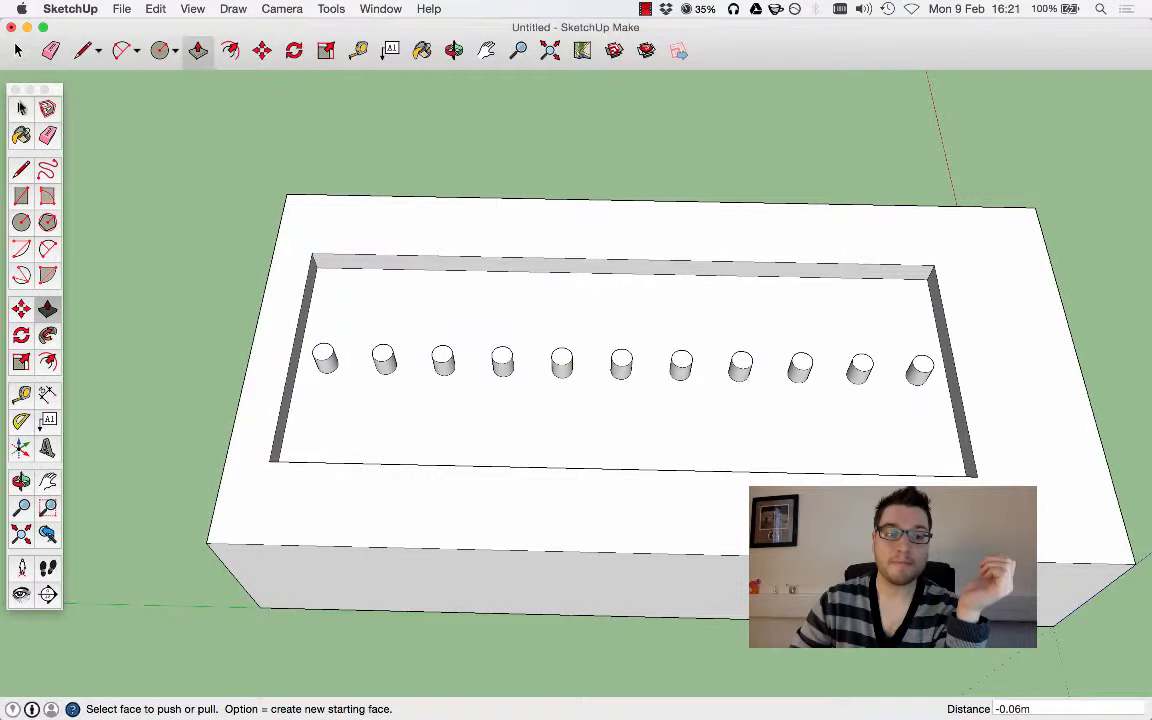
pyautogui.click(17, 107)
# Inspect the recess and its pegs, and set the camera to the standard Right view
pyautogui.moveTo(162, 260); pyautogui.dragTo(301, 118, button='middle')
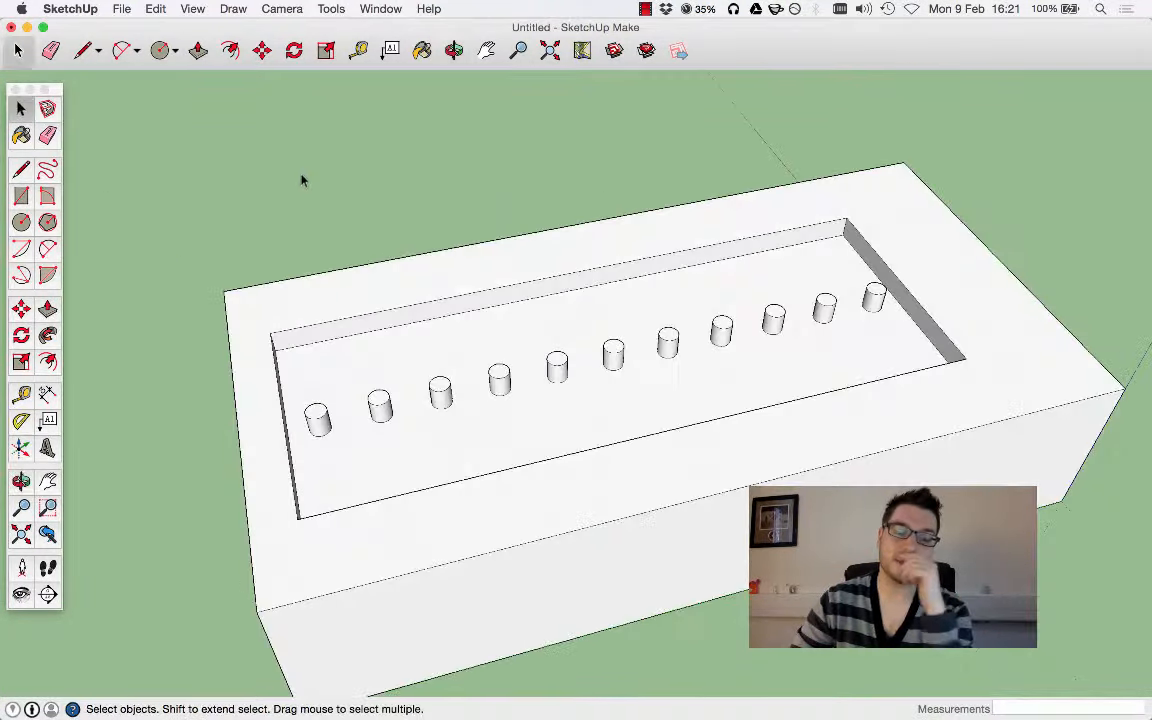
pyautogui.scroll(5, 303, 370)
pyautogui.moveTo(303, 370); pyautogui.dragTo(193, 347, button='middle')
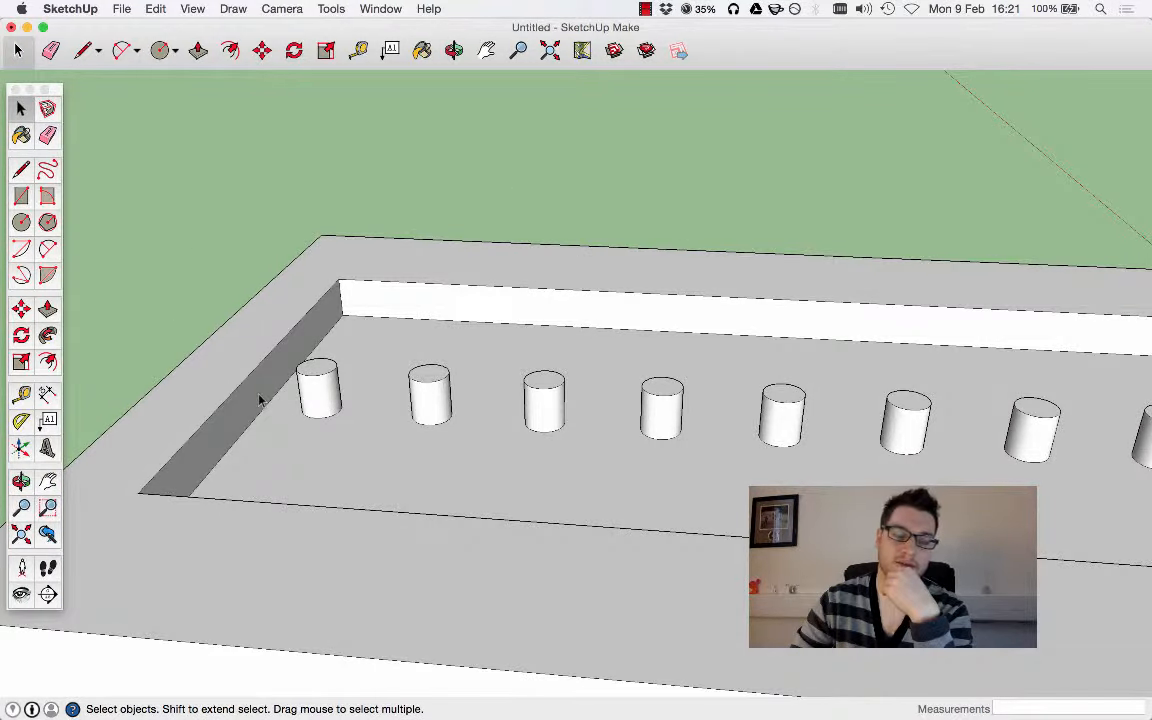
pyautogui.scroll(-5, 259, 400)
pyautogui.scroll(-1, 481, 229)
pyautogui.scroll(-2, 502, 234)
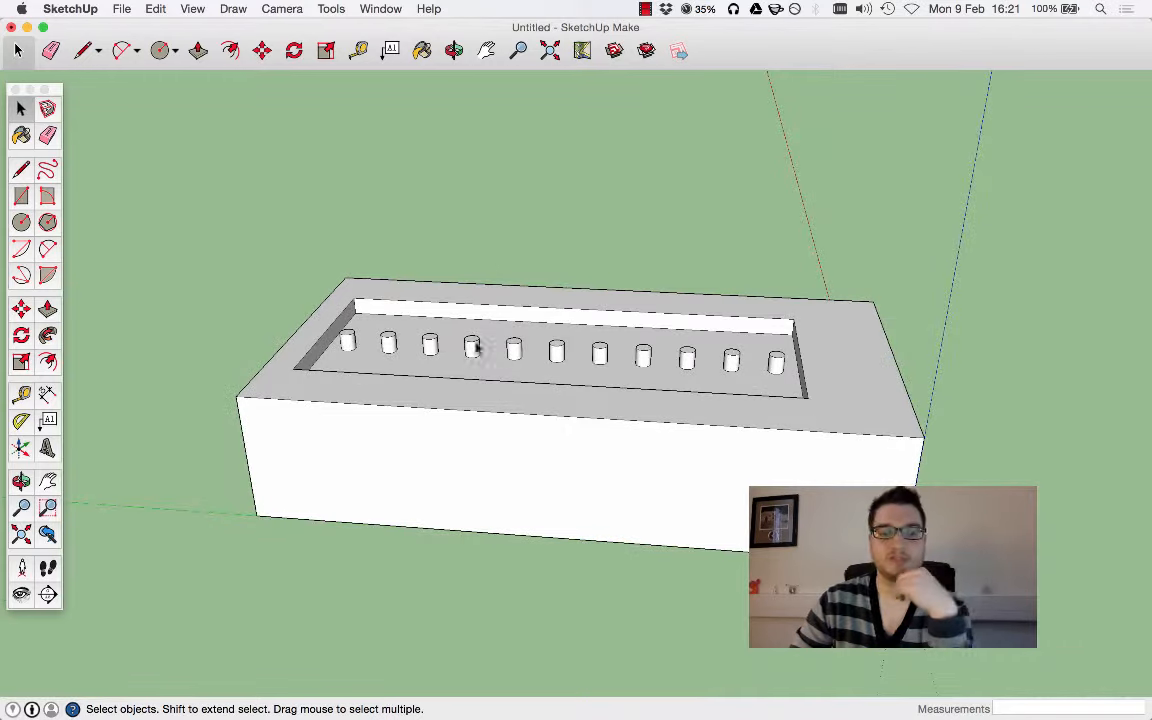
pyautogui.click(258, 9)
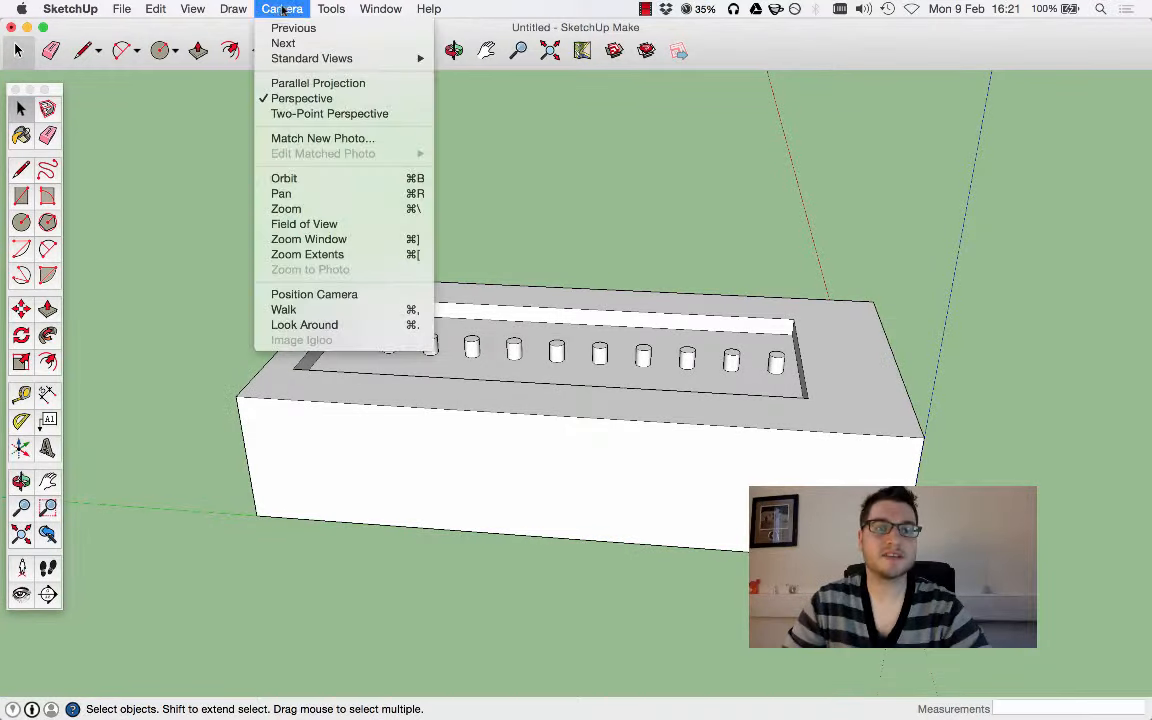
pyautogui.moveTo(278, 55)
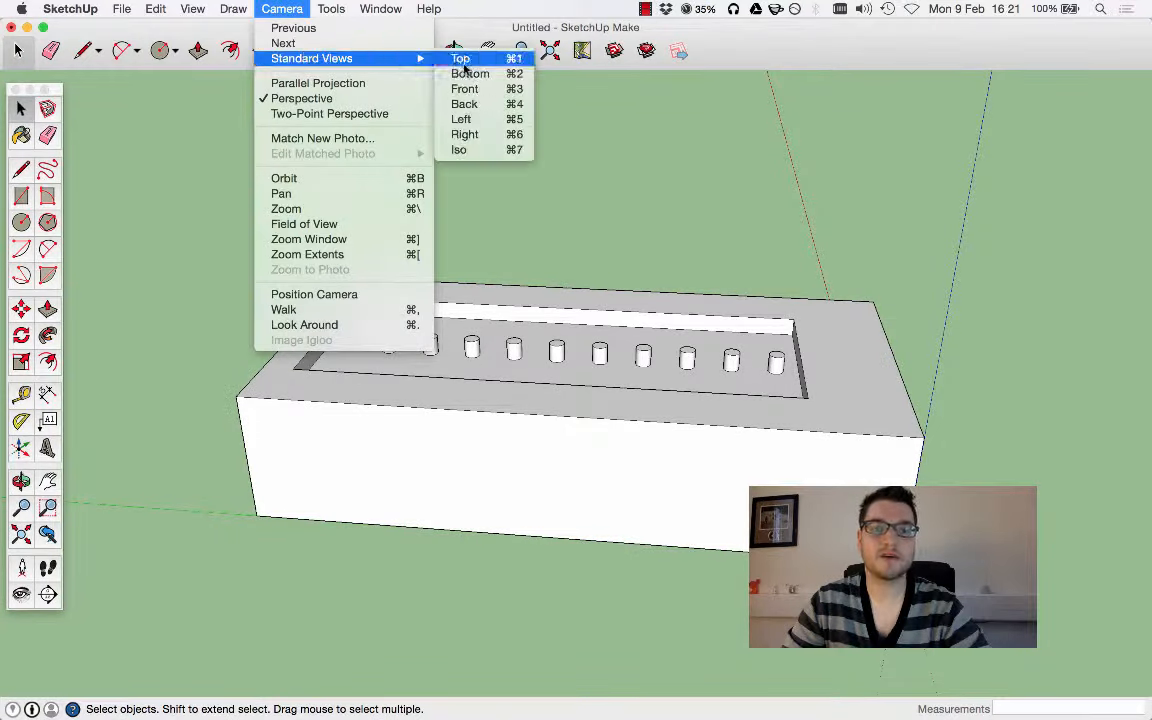
pyautogui.click(465, 134)
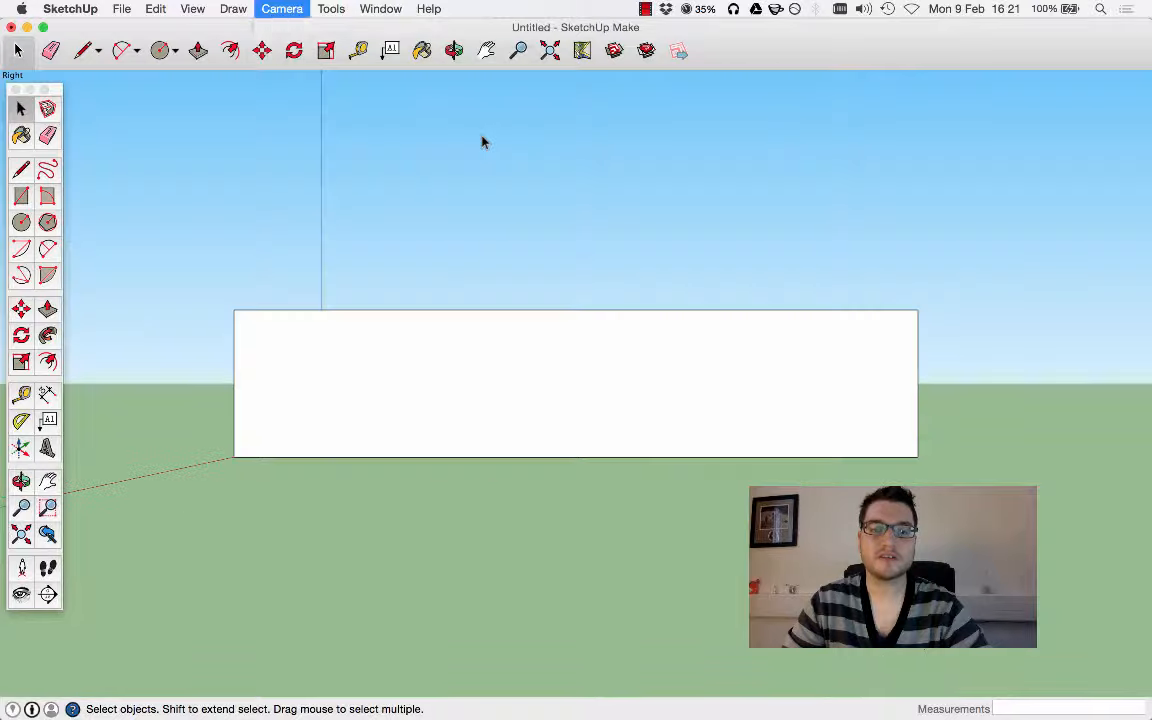
# From the box's upper corner, draw a short line outward, a 10 cm line upward and a long line parallel to the box's top
pyautogui.click(22, 170)
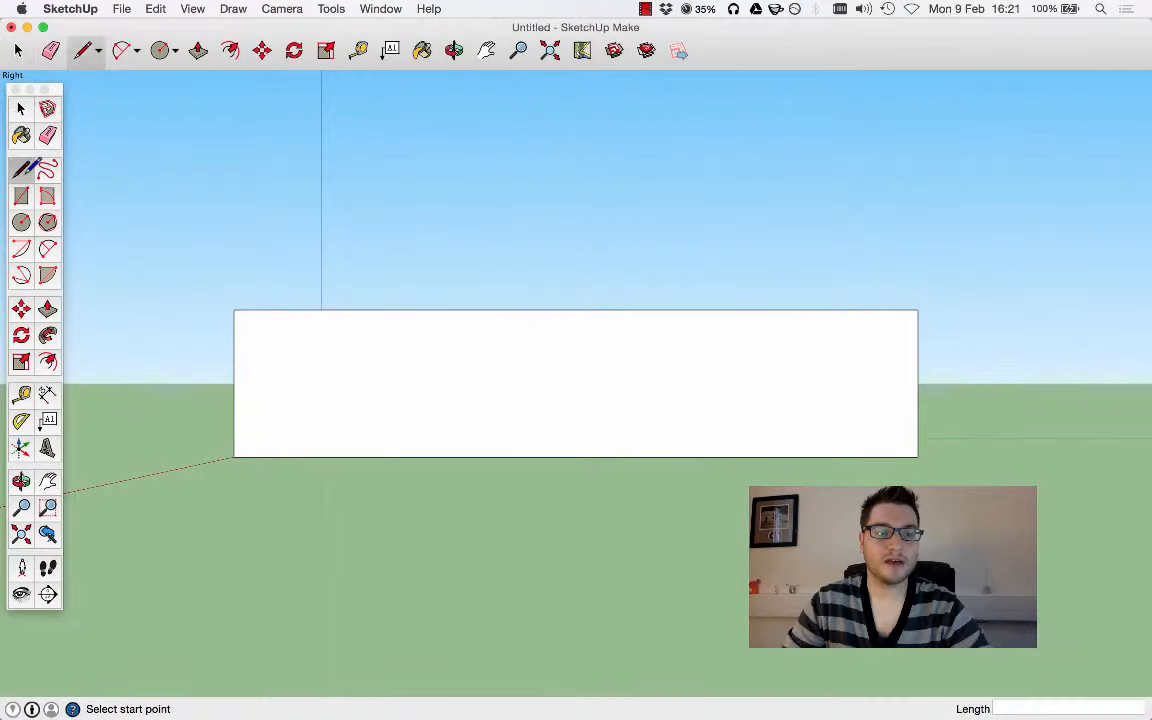
pyautogui.click(235, 310)
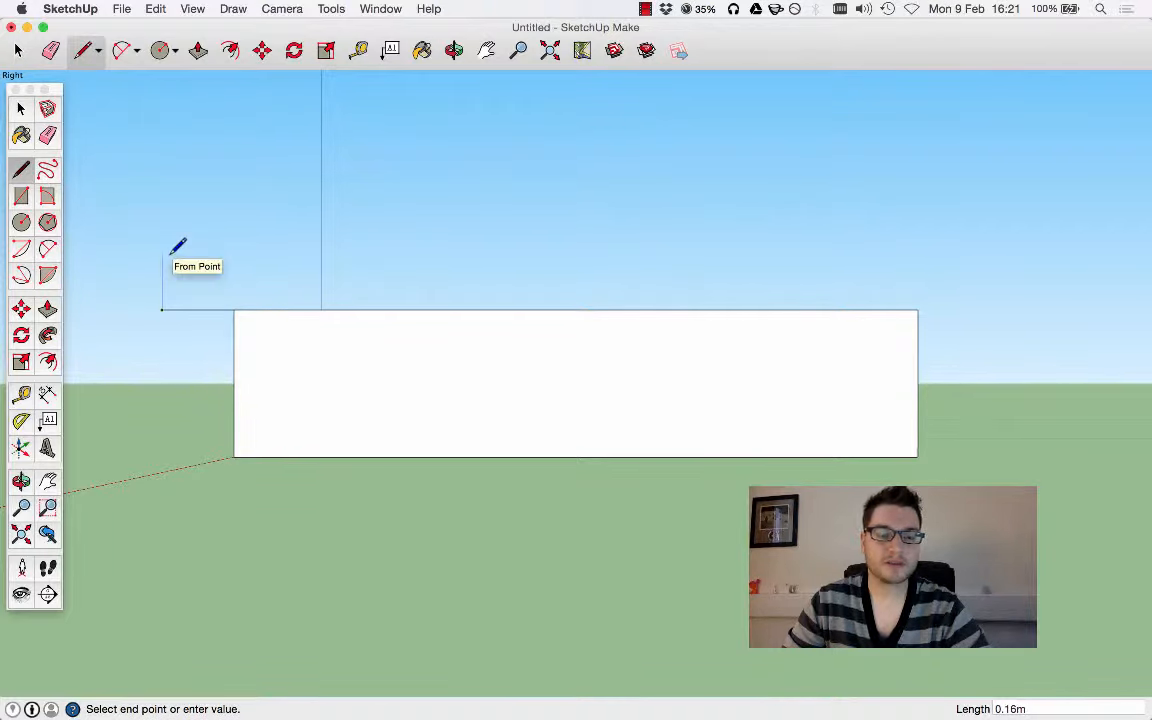
pyautogui.write('10')
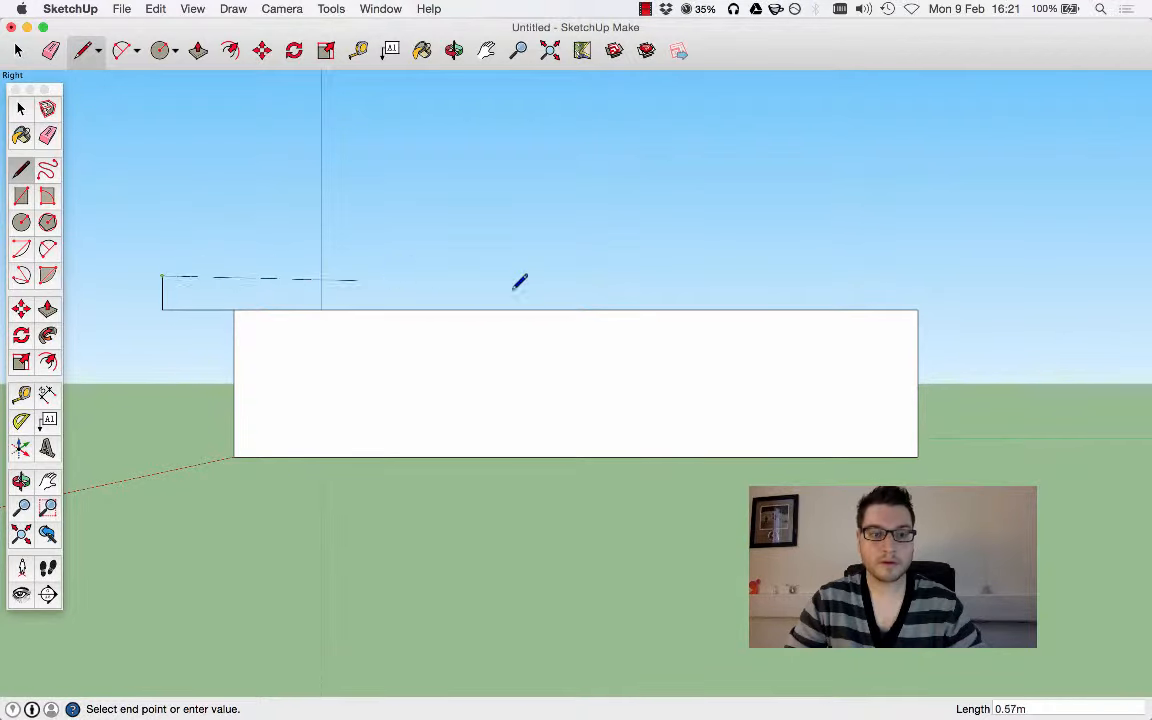
pyautogui.click(943, 256)
pyautogui.press('Escape')
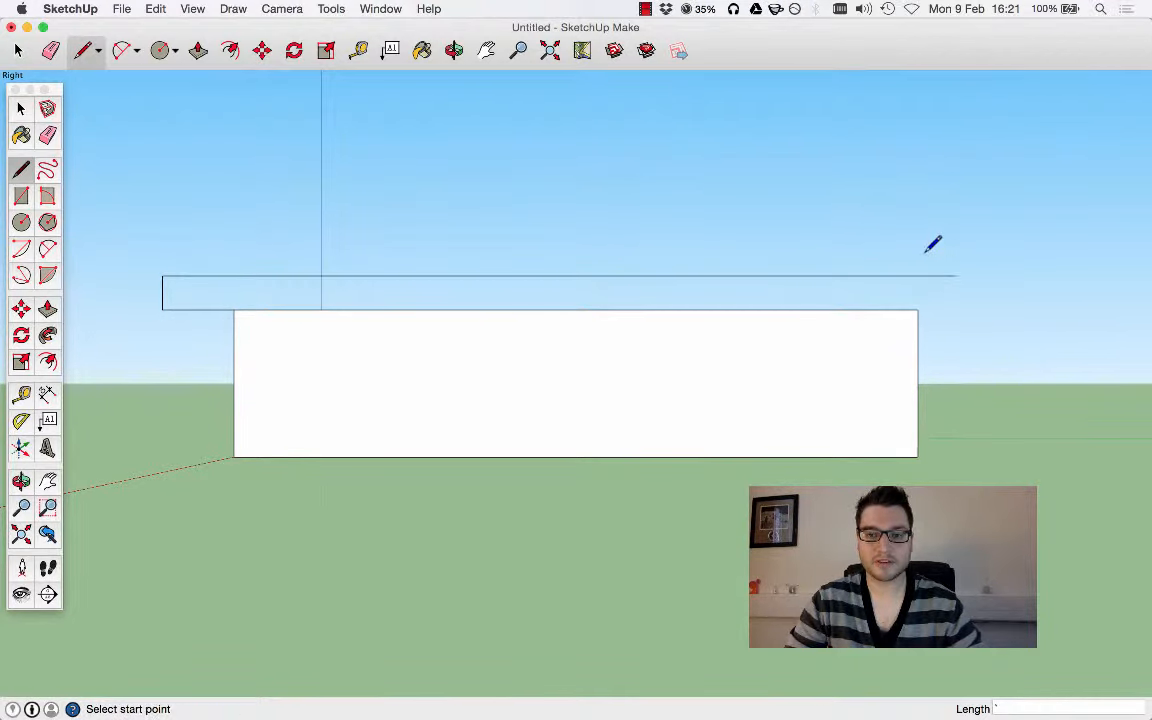
# Extend the vertical line upward from its top end and draw a second parallel line about 2.4 m long across the box
pyautogui.click(164, 270)
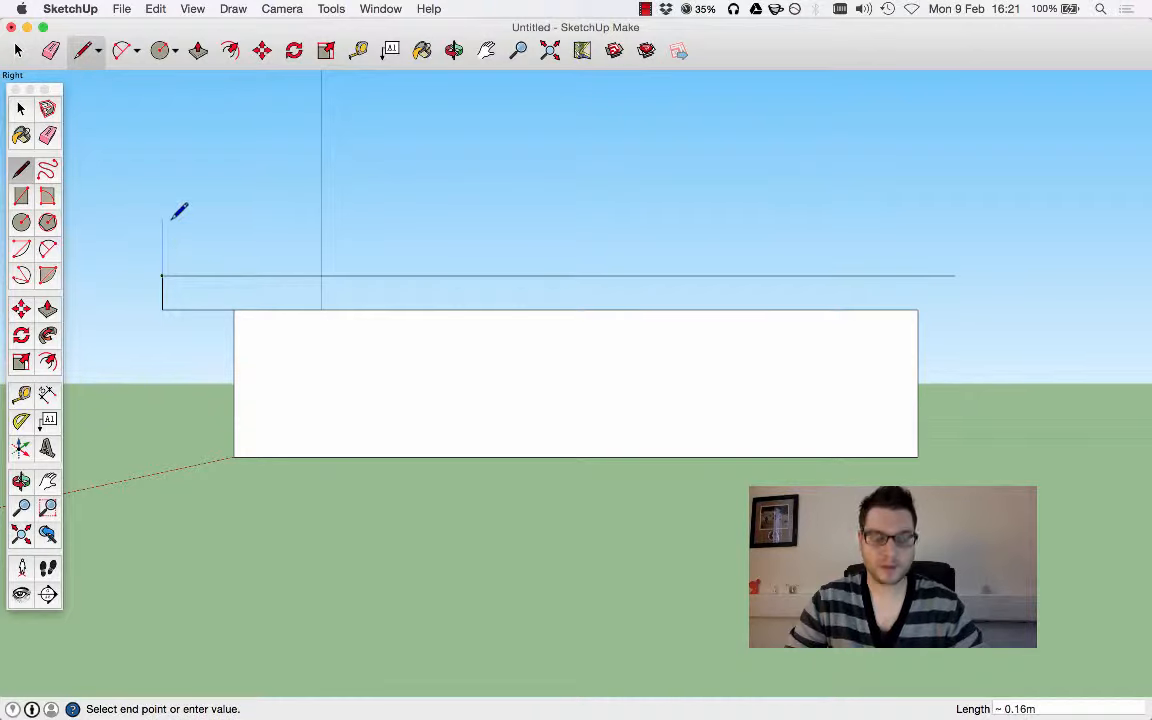
pyautogui.write('2.37m')
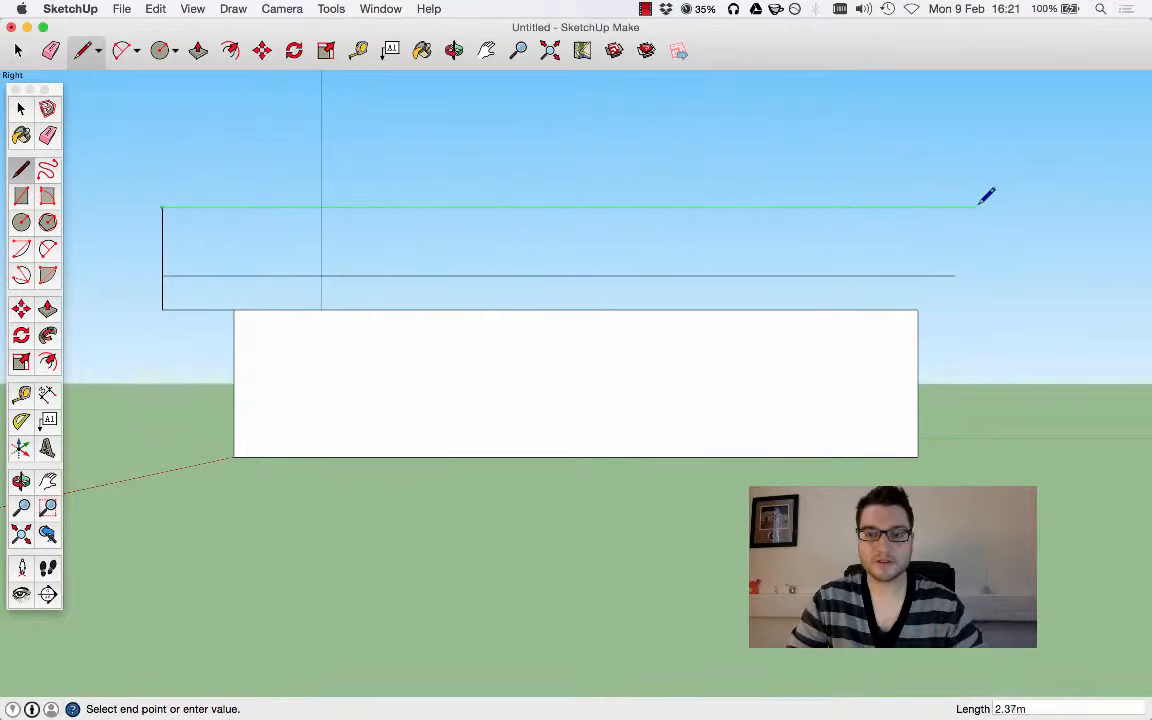
pyautogui.click(980, 206)
pyautogui.press('Escape')
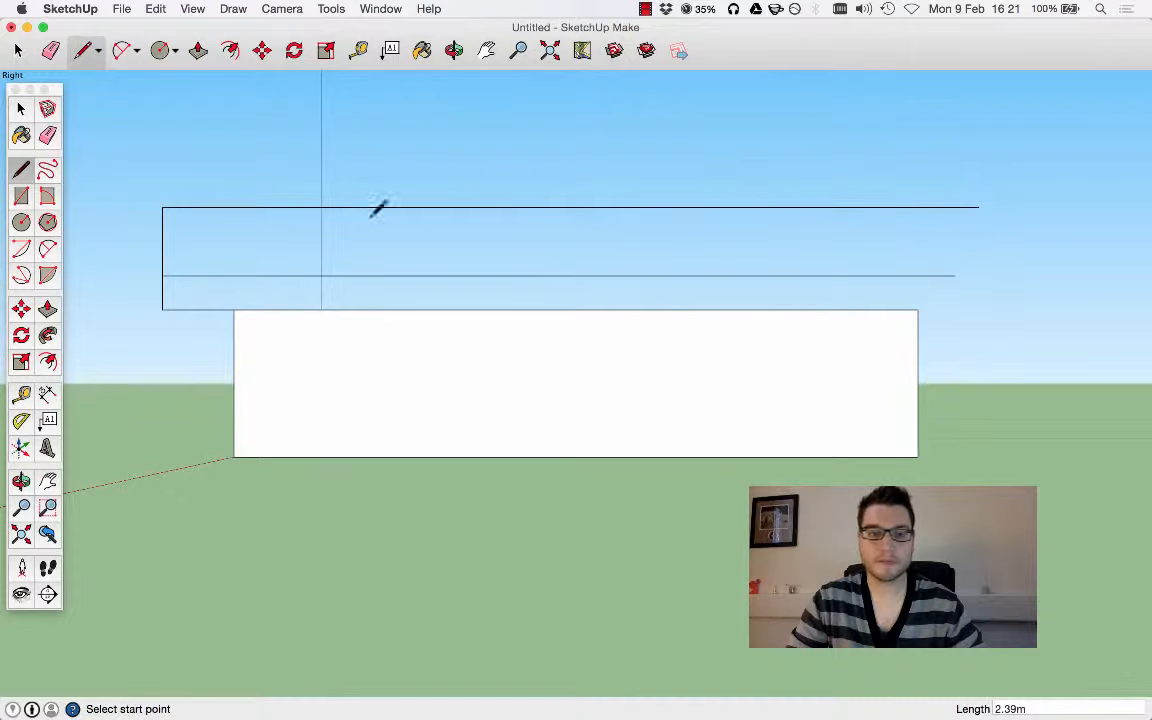
pyautogui.click(163, 207)
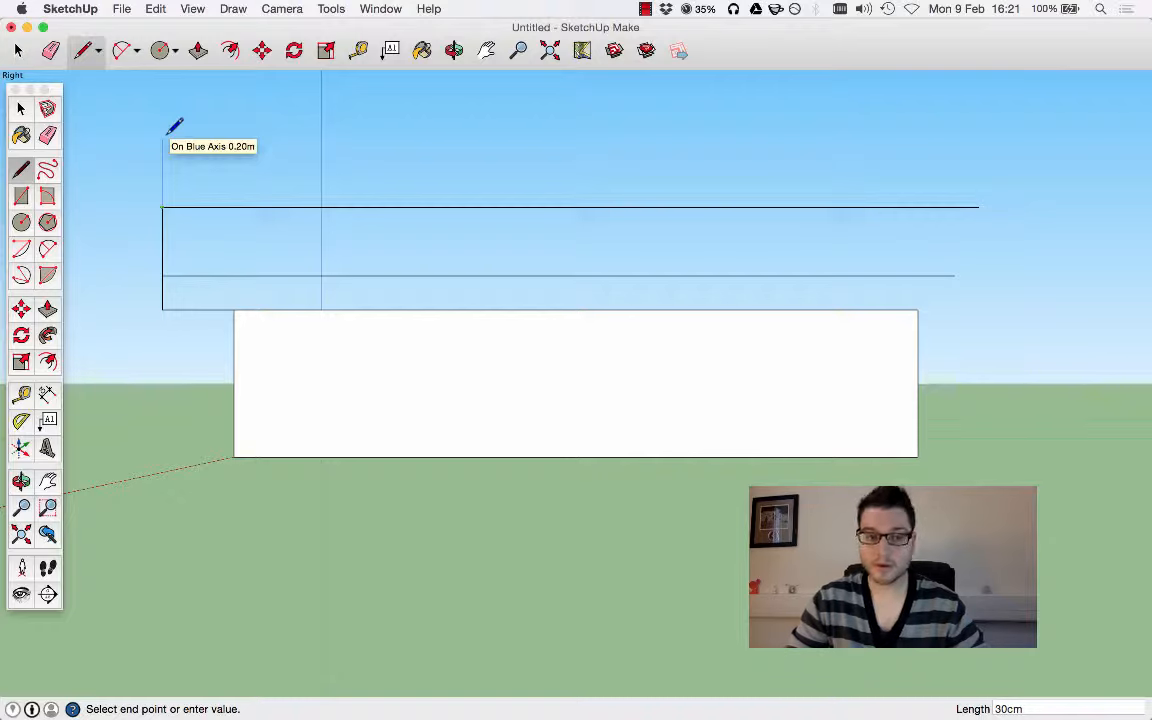
pyautogui.click(164, 150)
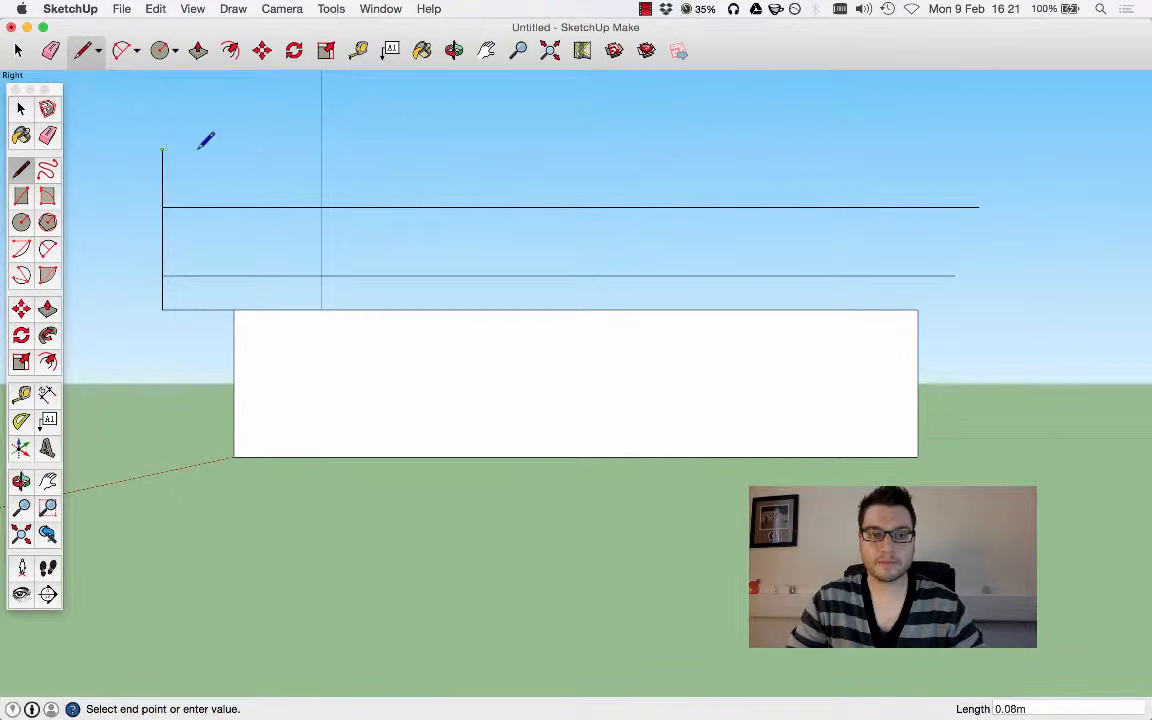
pyautogui.press('Escape')
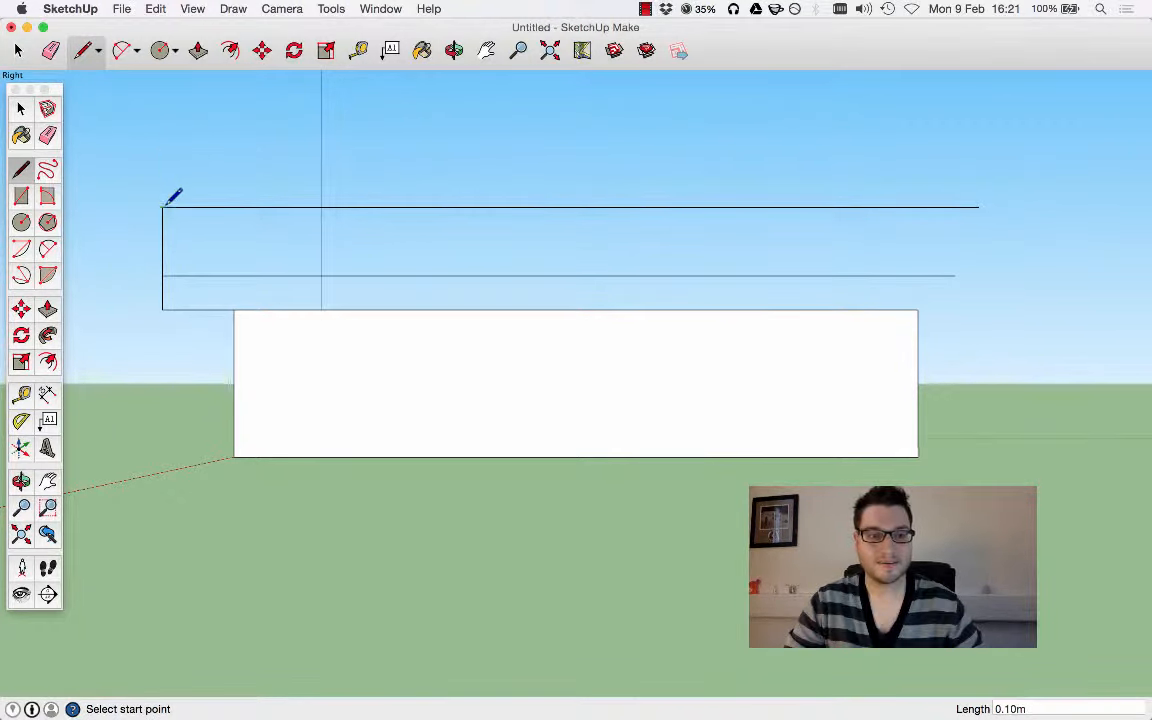
# Extend the vertical line upward by 30 cm and draw a third long parallel line across from its top end
pyautogui.click(163, 207)
pyautogui.write('39m')
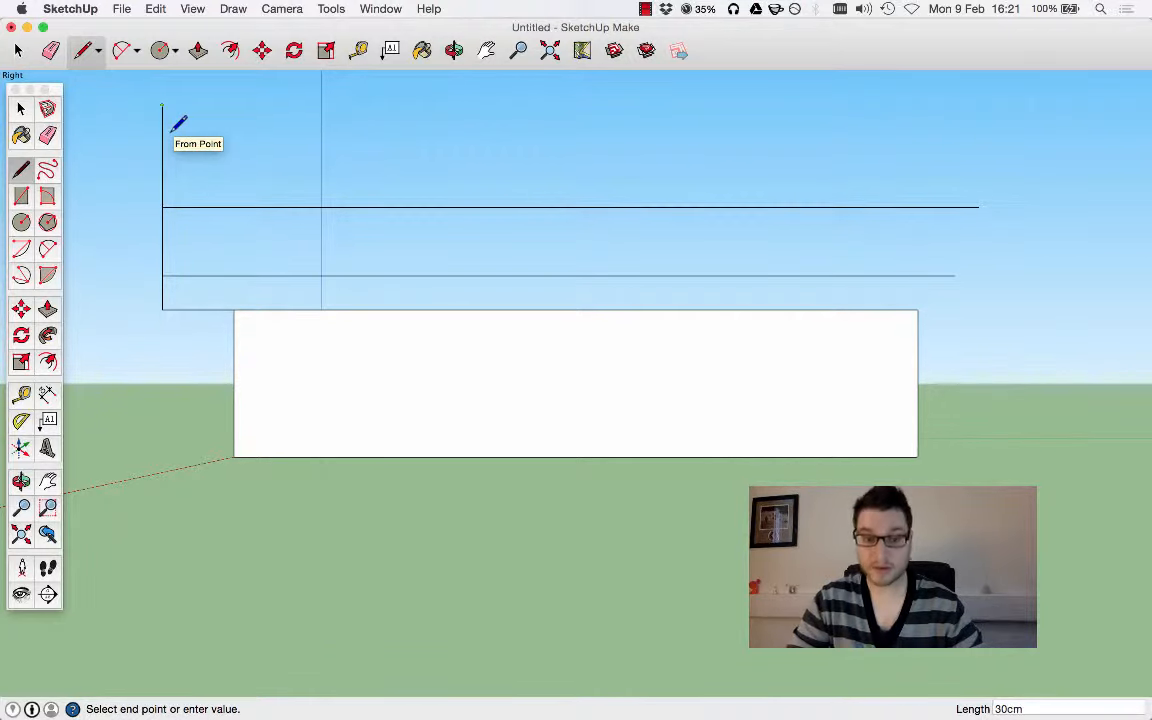
pyautogui.click(979, 104)
pyautogui.press('Escape')
# Push/Pull the top face of the end peg nearest the vertical line upward about 0.66 m
pyautogui.moveTo(972, 180); pyautogui.dragTo(514, 98, button='middle')
pyautogui.click(270, 7)
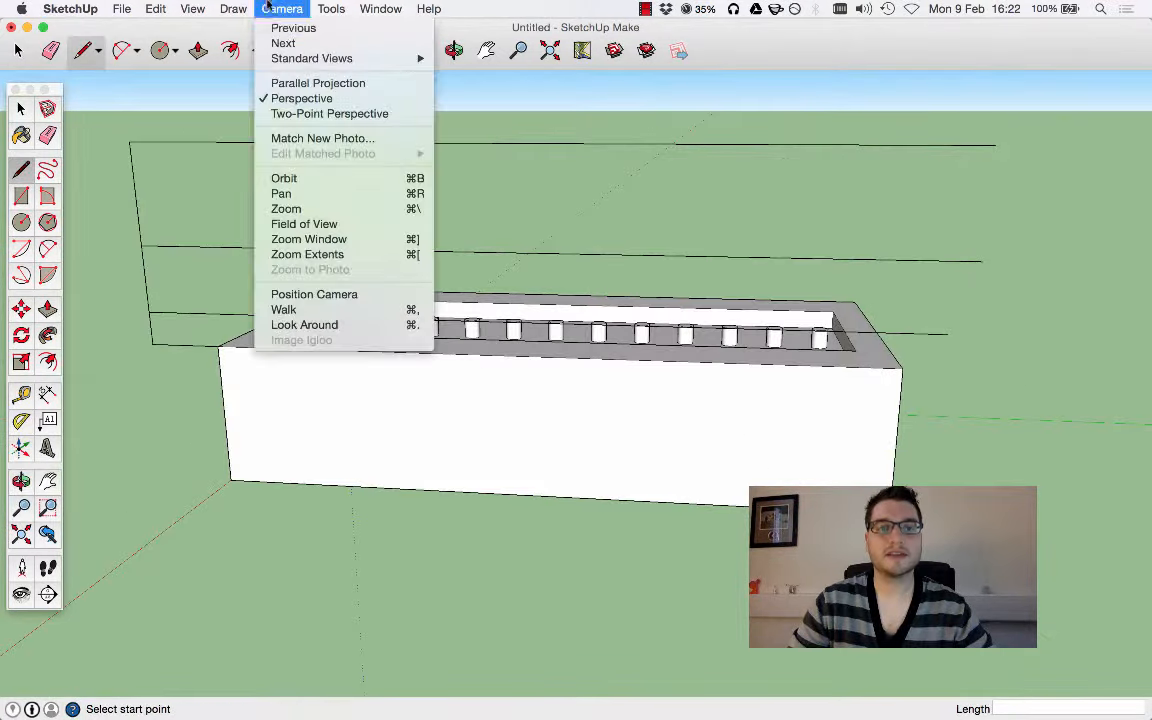
pyautogui.click(82, 135)
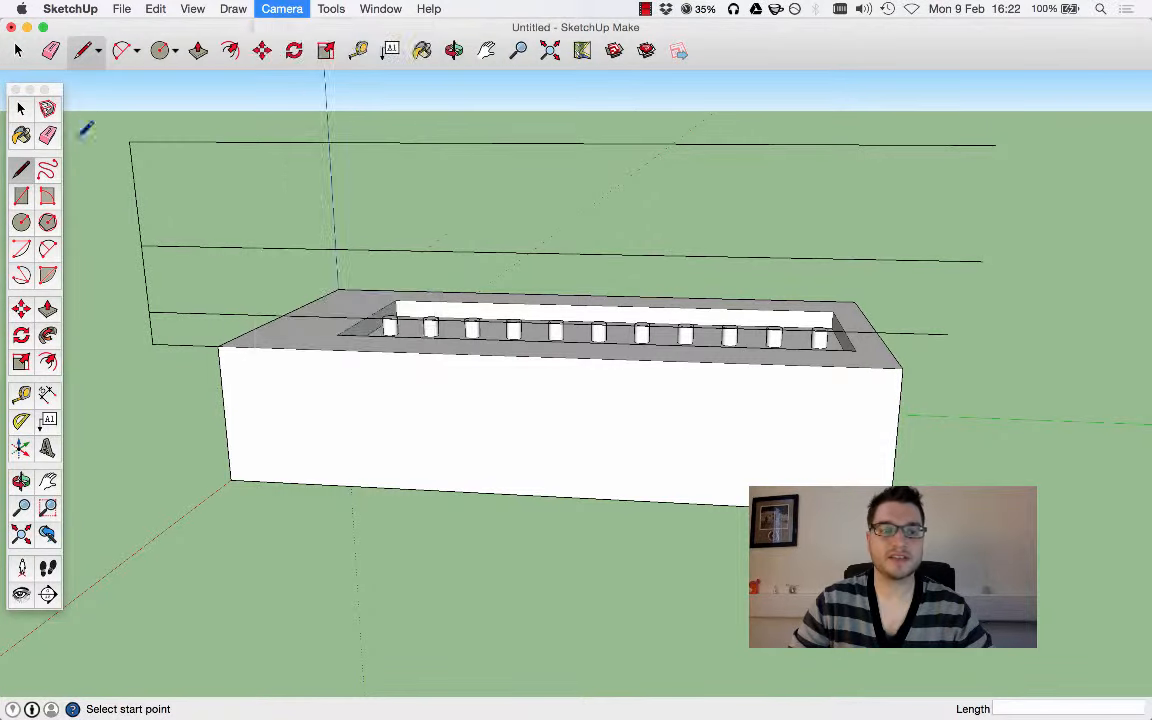
pyautogui.press('p')
pyautogui.moveTo(360, 188); pyautogui.dragTo(468, 341, button='middle')
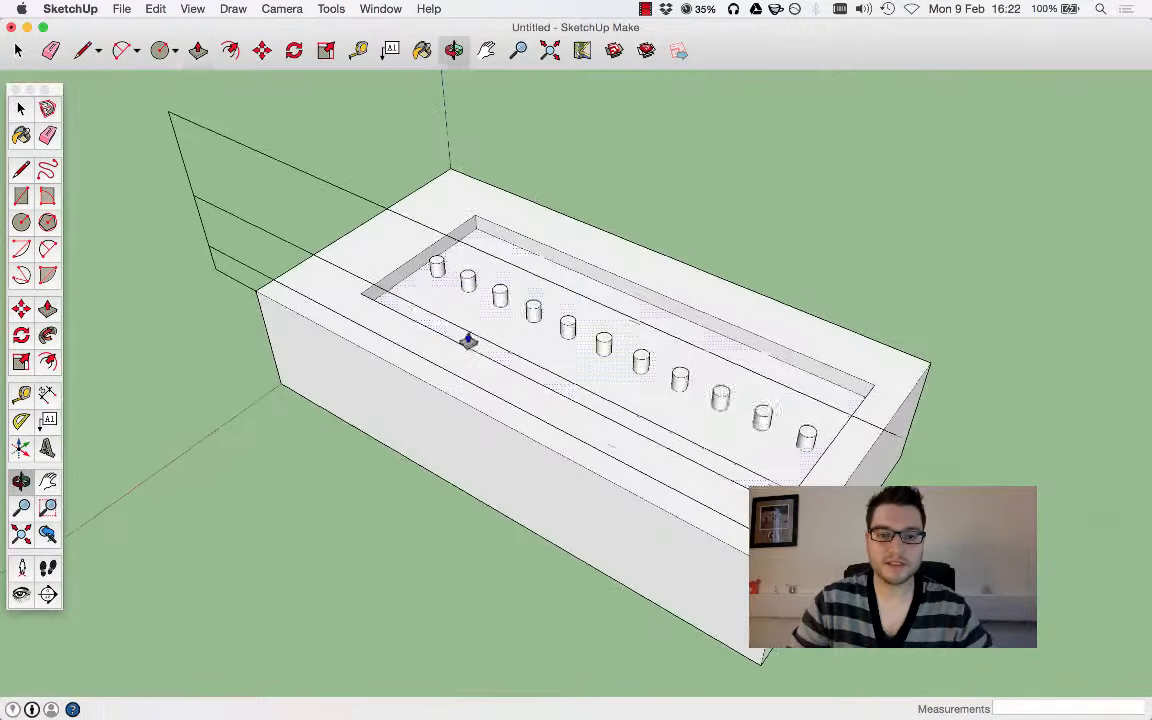
pyautogui.scroll(5, 436, 263)
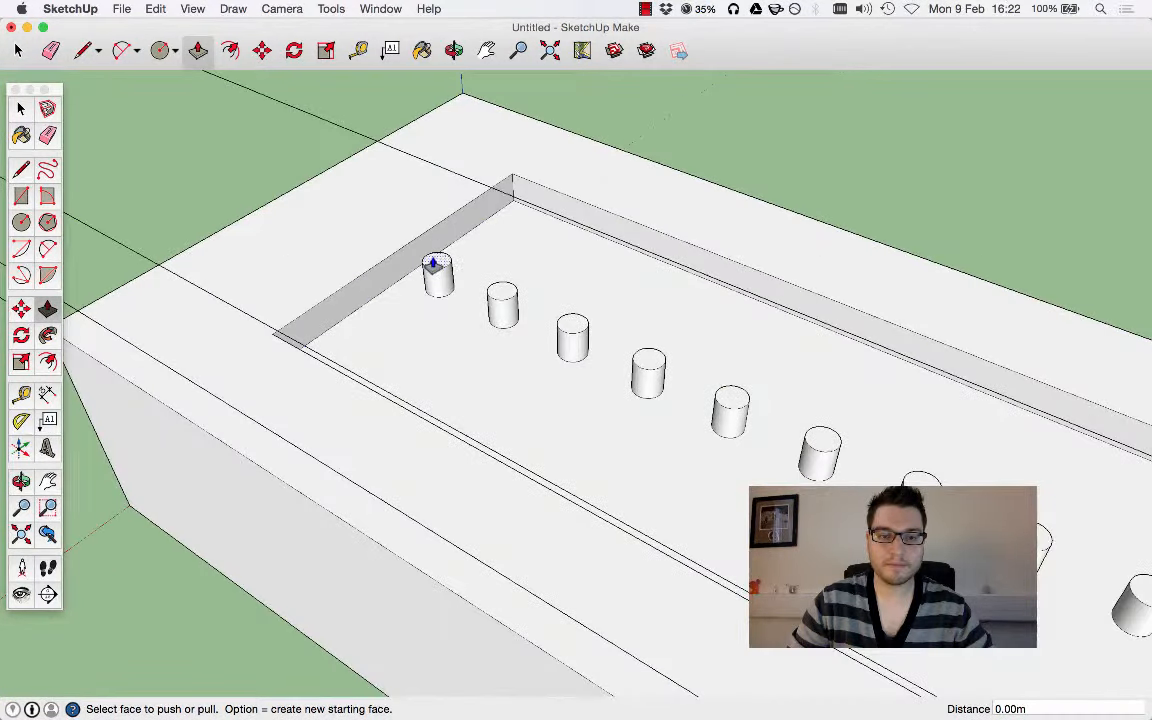
pyautogui.click(433, 263)
pyautogui.scroll(-6, 460, 249)
pyautogui.click(433, 95)
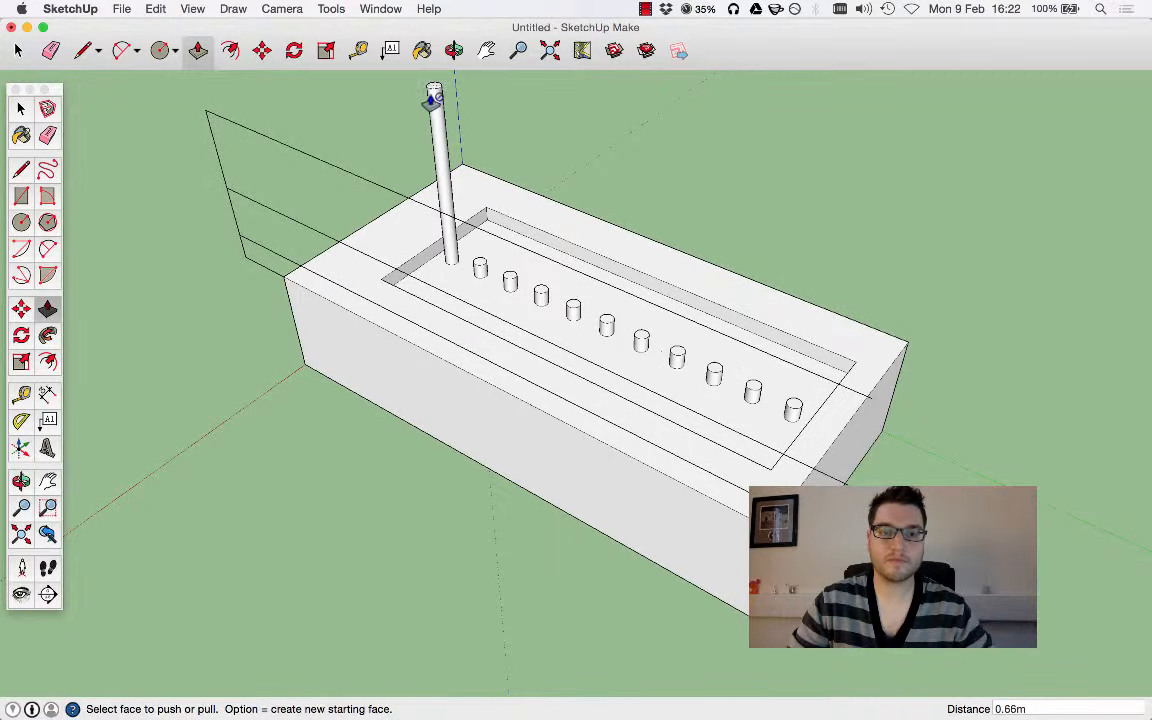
# Raise the tall end peg's top face by about another 0.21 m
pyautogui.moveTo(433, 95); pyautogui.dragTo(442, 463, button='middle')
pyautogui.scroll(-2, 442, 463)
pyautogui.scroll(4, 316, 113)
pyautogui.scroll(4, 435, 326)
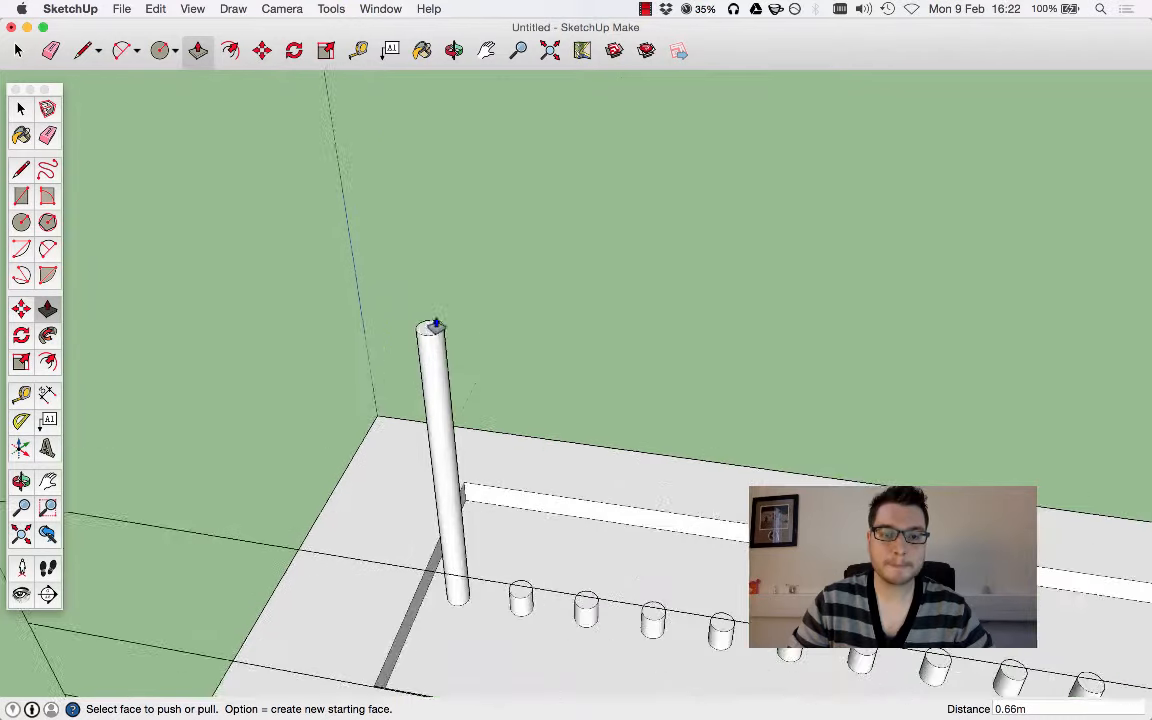
pyautogui.scroll(1, 435, 326)
pyautogui.click(433, 328)
pyautogui.click(419, 211)
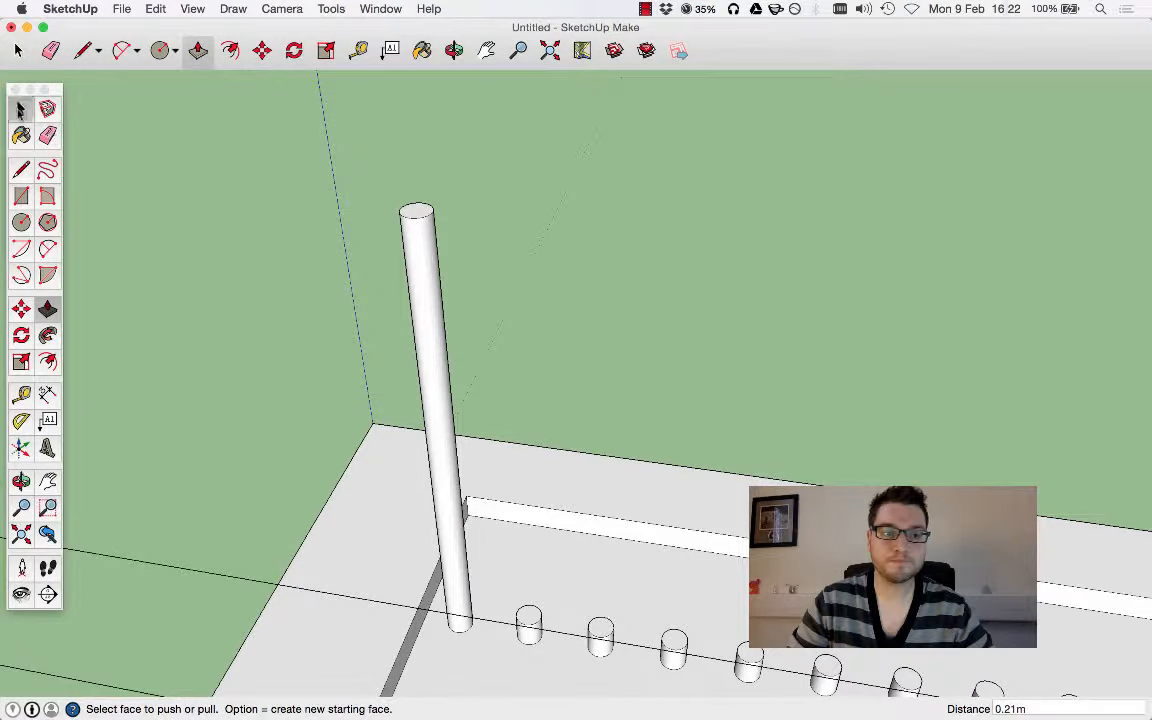
pyautogui.click(20, 110)
# Select the top faces of all the remaining short pegs together
pyautogui.scroll(-3, 687, 453)
pyautogui.scroll(-2, 571, 571)
pyautogui.scroll(4, 520, 513)
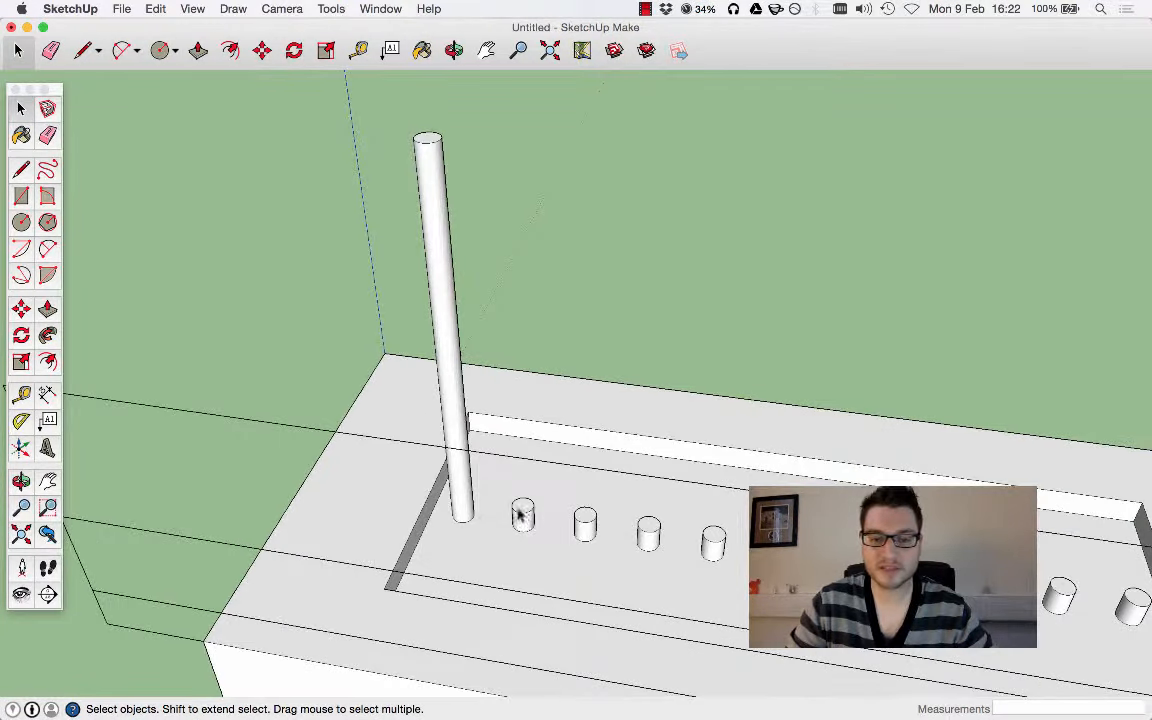
pyautogui.click(522, 512)
pyautogui.keyDown('shift'); pyautogui.click(585, 520); pyautogui.keyUp('shift')
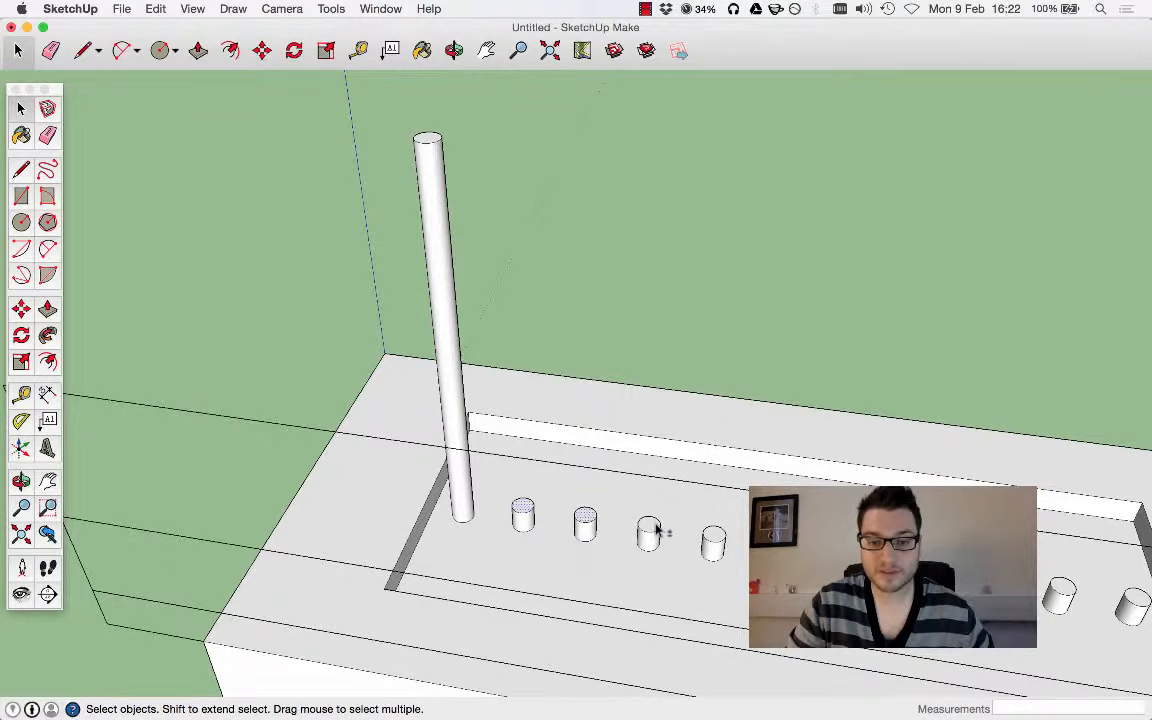
pyautogui.keyDown('shift'); pyautogui.click(650, 530); pyautogui.keyUp('shift')
pyautogui.keyDown('shift'); pyautogui.click(713, 538); pyautogui.keyUp('shift')
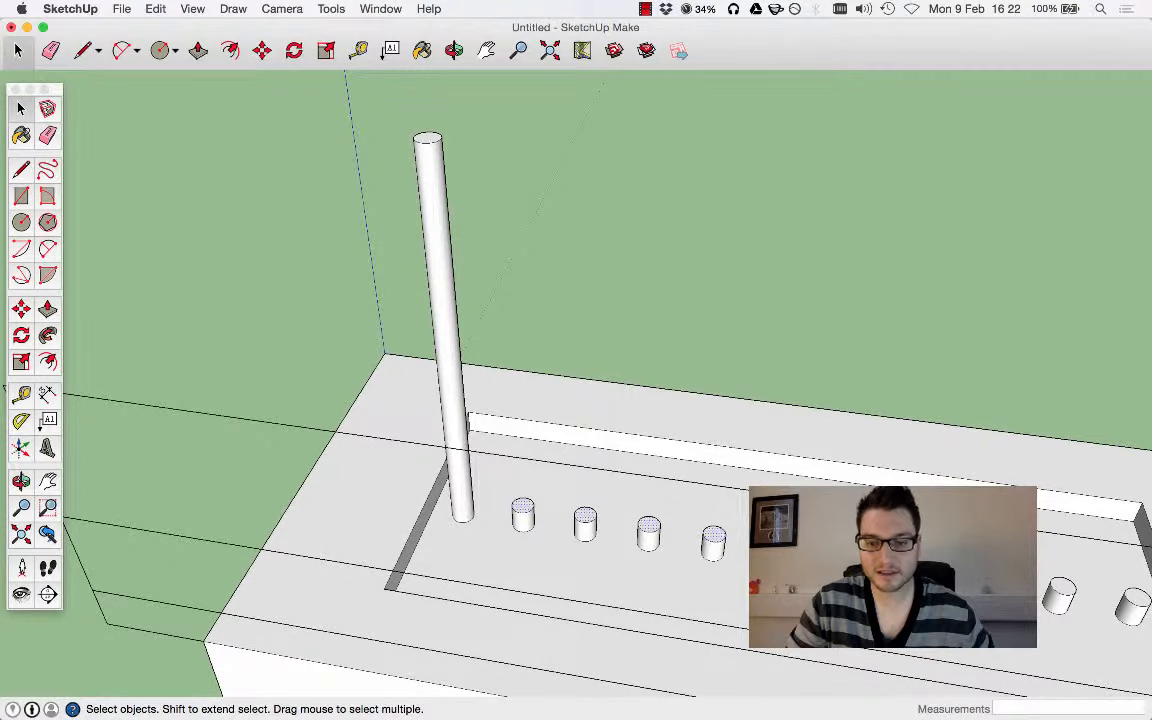
pyautogui.moveTo(1060, 592); pyautogui.dragTo(549, 464, button='middle')
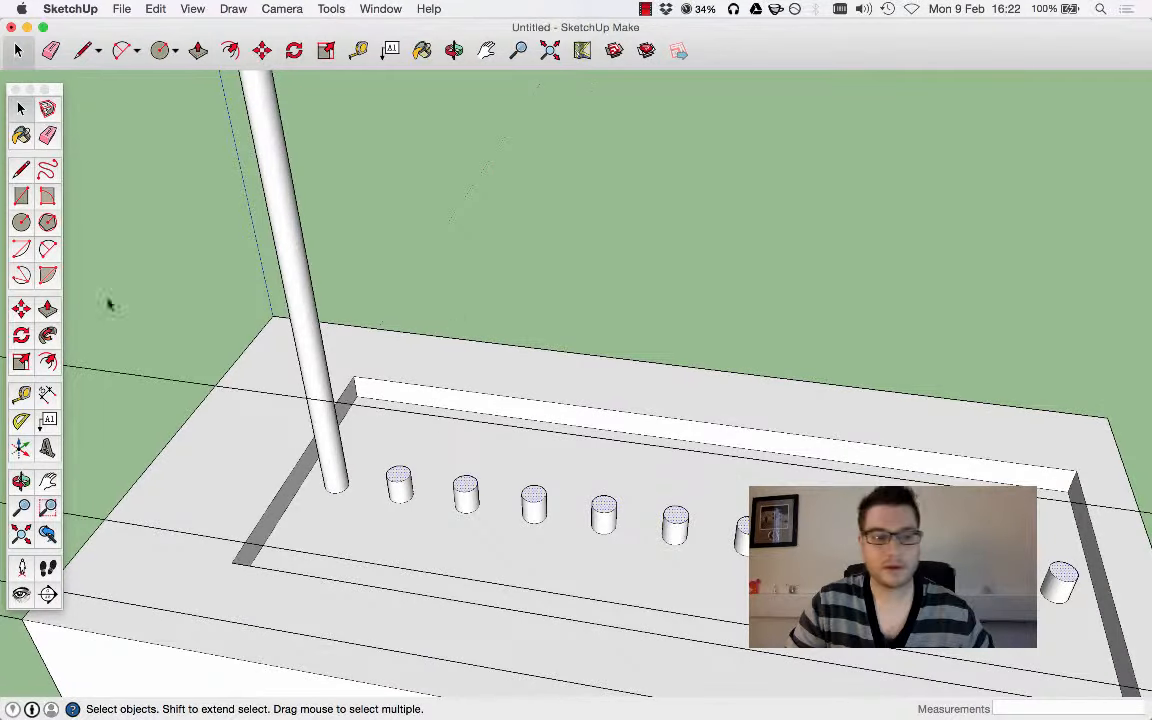
# Push/Pull the tops of the second and third pegs up about 0.87 m, level with the tall end peg
pyautogui.click(47, 309)
pyautogui.click(398, 482)
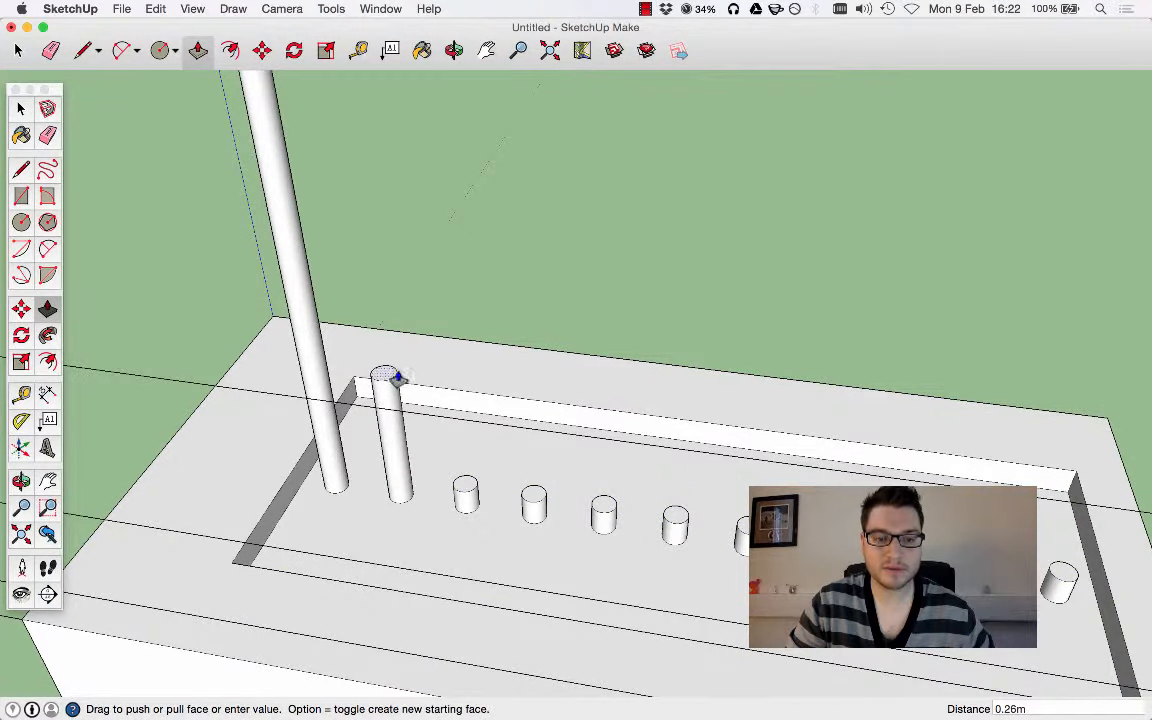
pyautogui.scroll(-3, 376, 324)
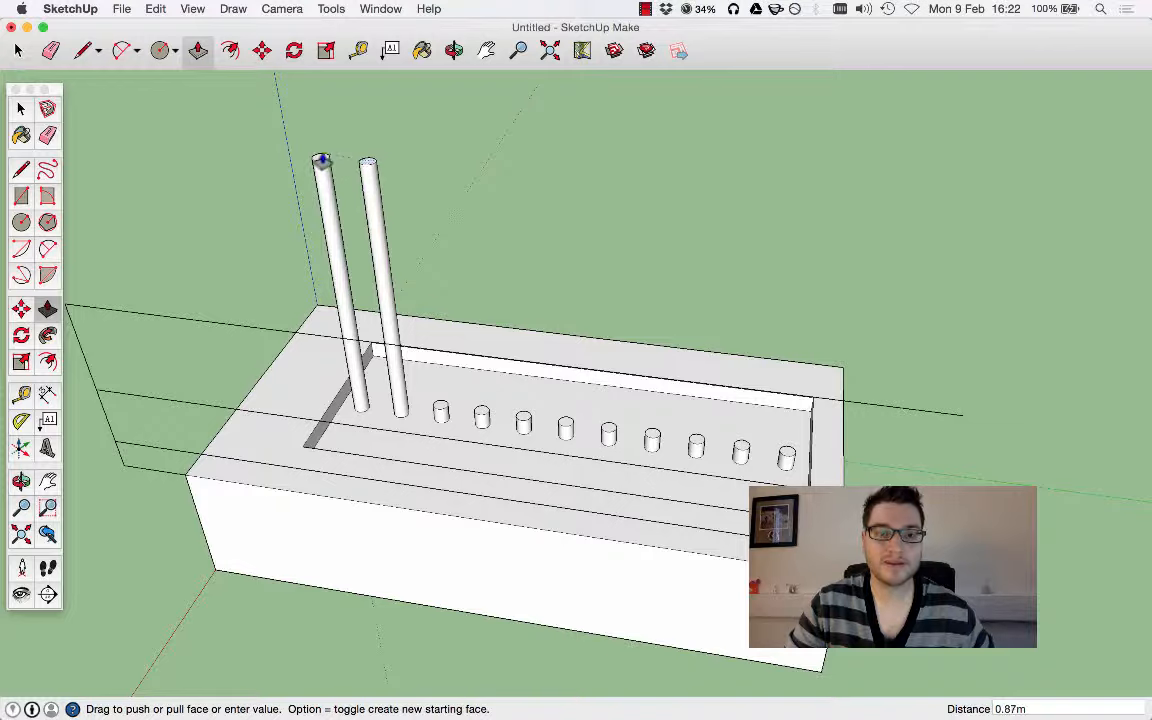
pyautogui.click(321, 160)
pyautogui.click(440, 407)
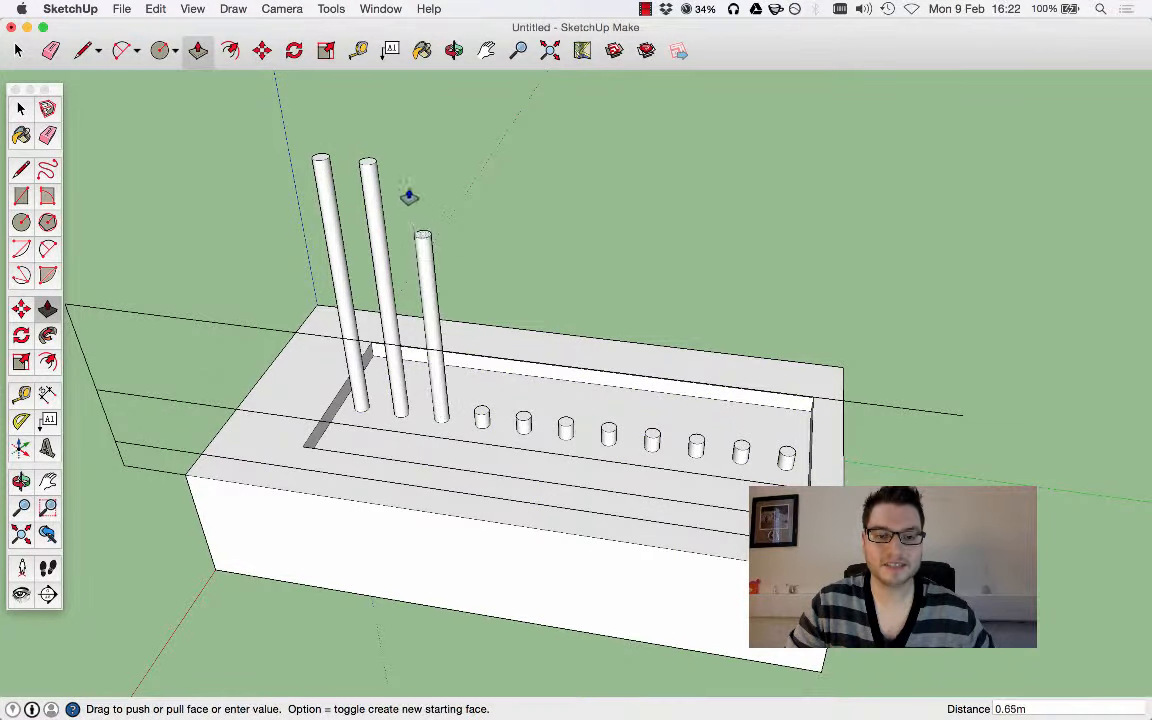
pyautogui.click(370, 168)
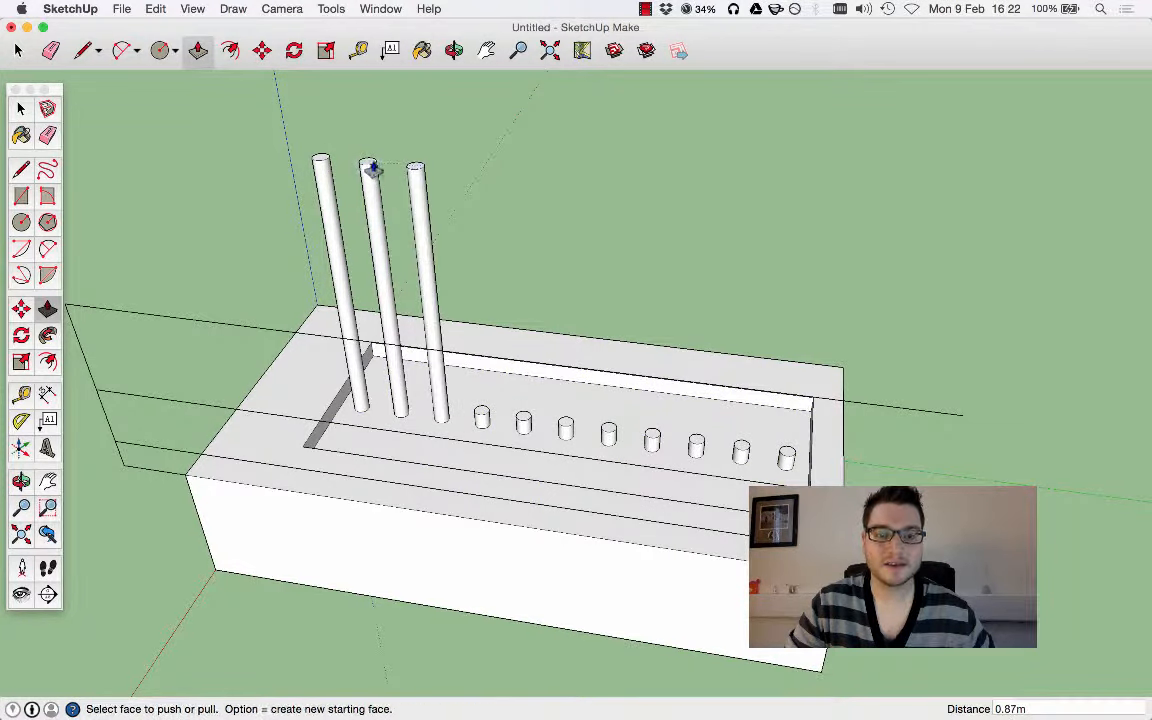
# Pull the fourth through seventh pegs up about 0.89 m each, matching the height of the neighbouring posts
pyautogui.click(483, 416)
pyautogui.click(417, 172)
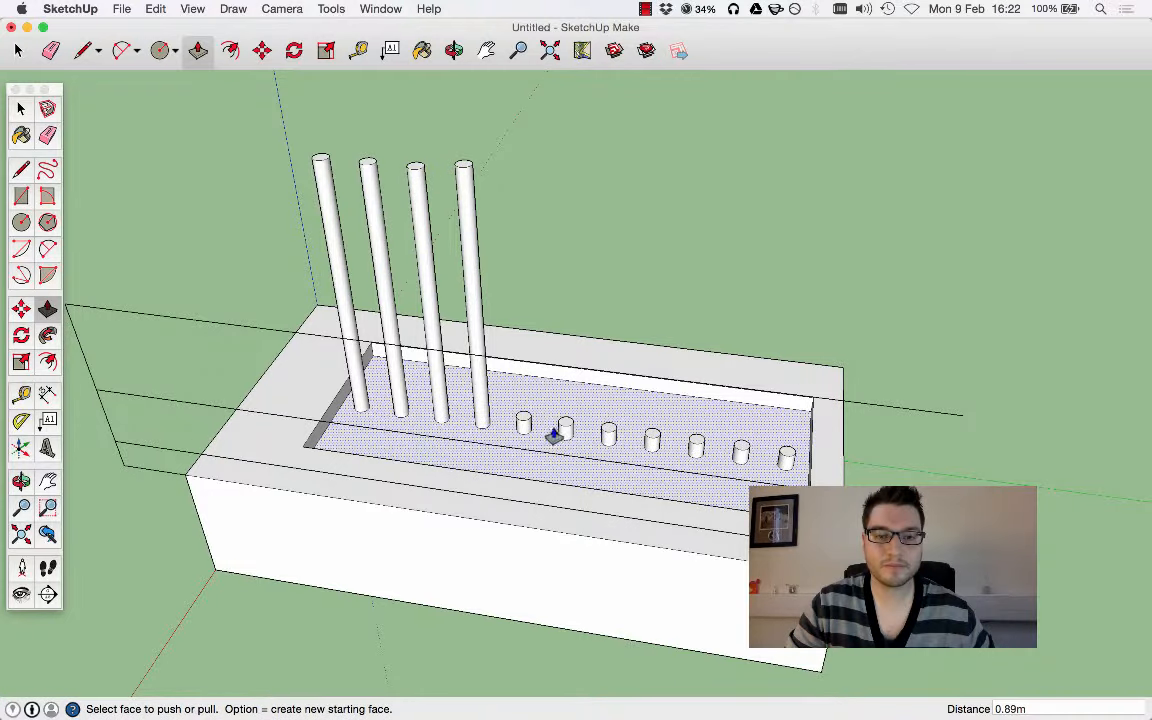
pyautogui.click(524, 425)
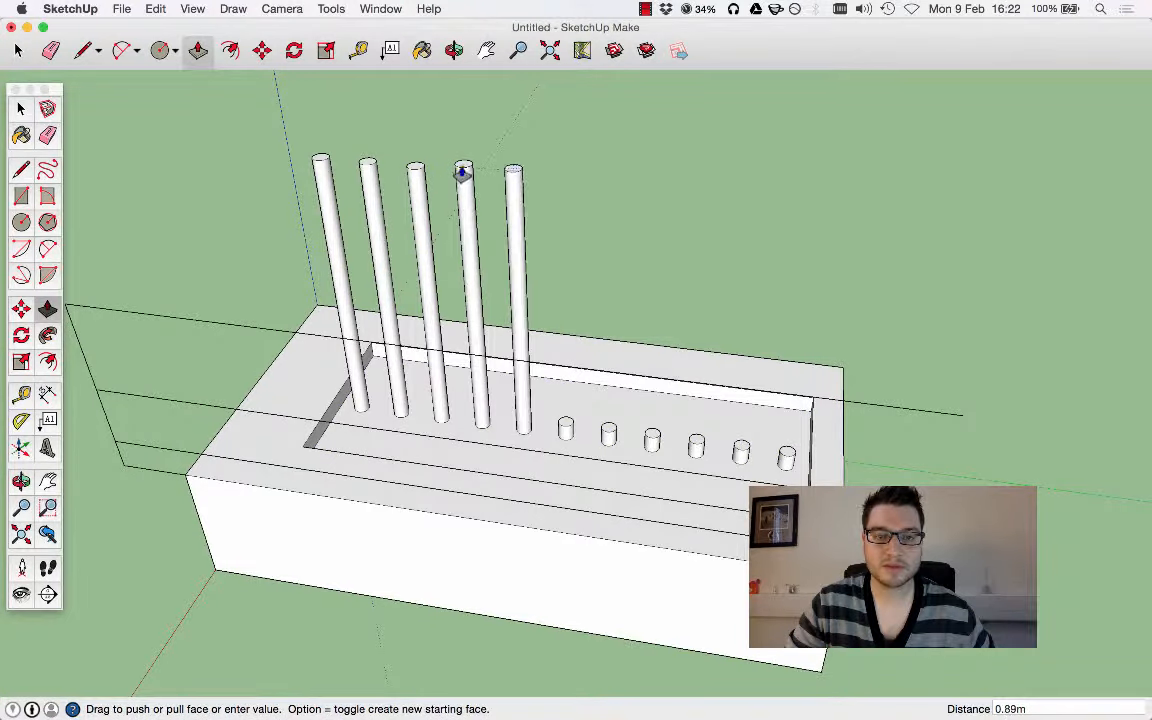
pyautogui.click(463, 172)
pyautogui.click(567, 428)
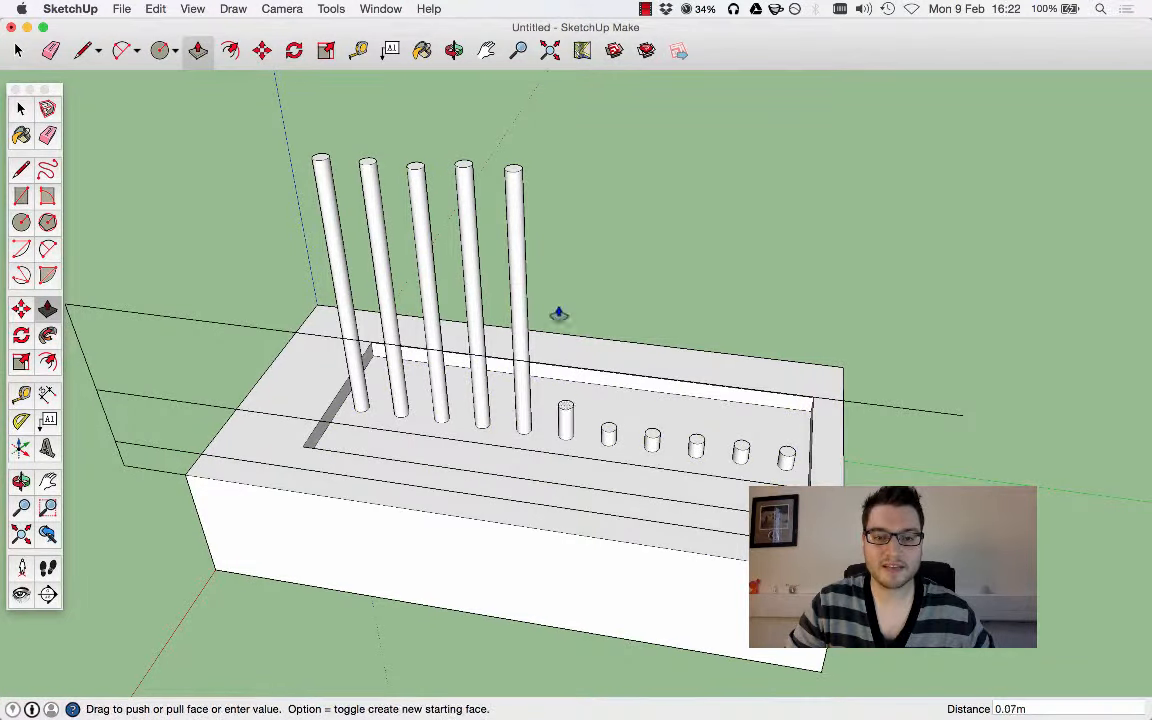
pyautogui.click(513, 174)
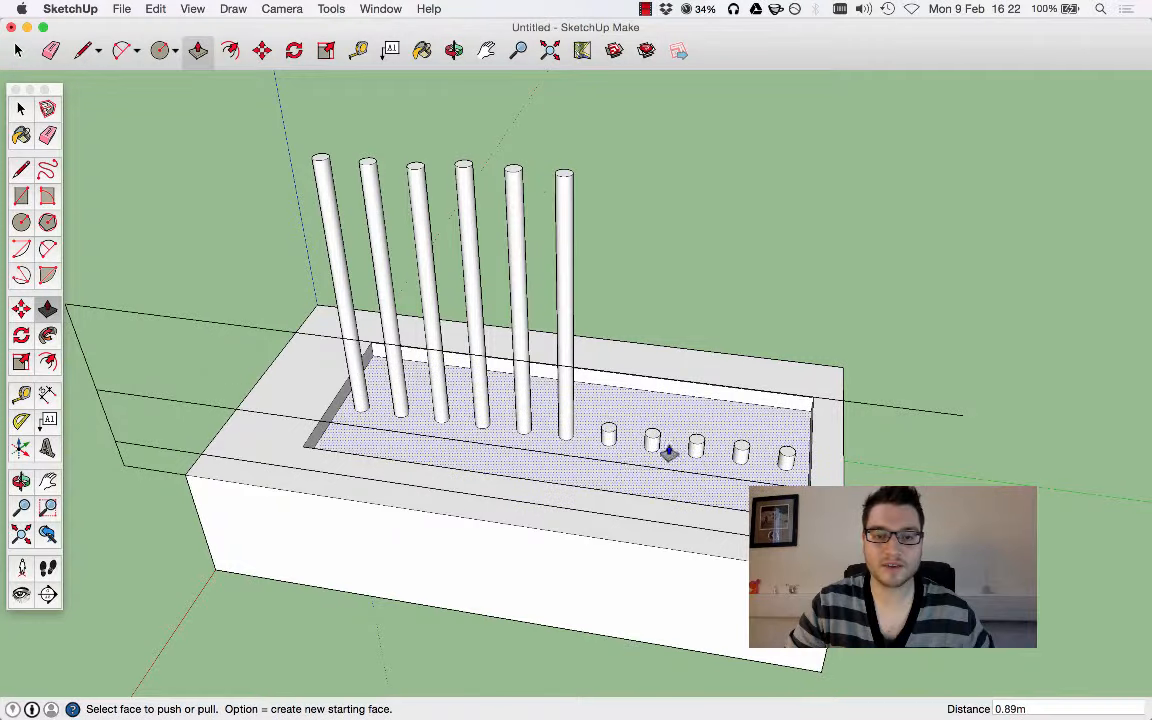
pyautogui.click(607, 437)
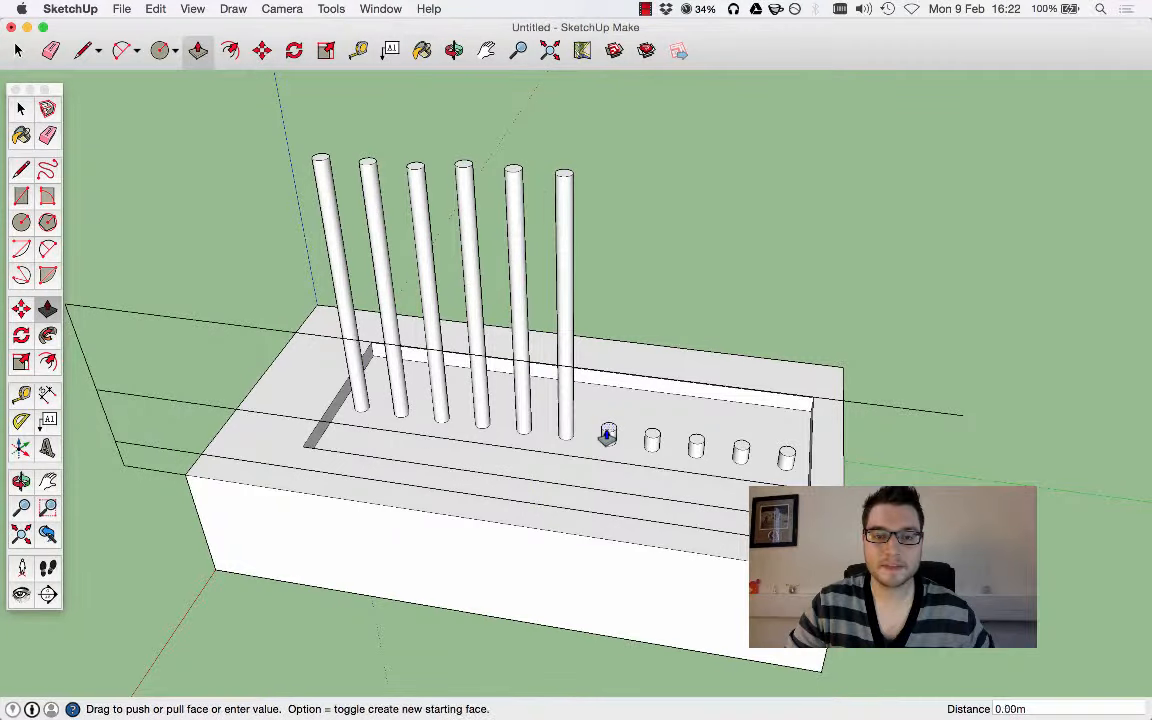
pyautogui.click(564, 177)
# Pull the last four short pegs up about 0.89 m each to match the finished posts
pyautogui.click(654, 440)
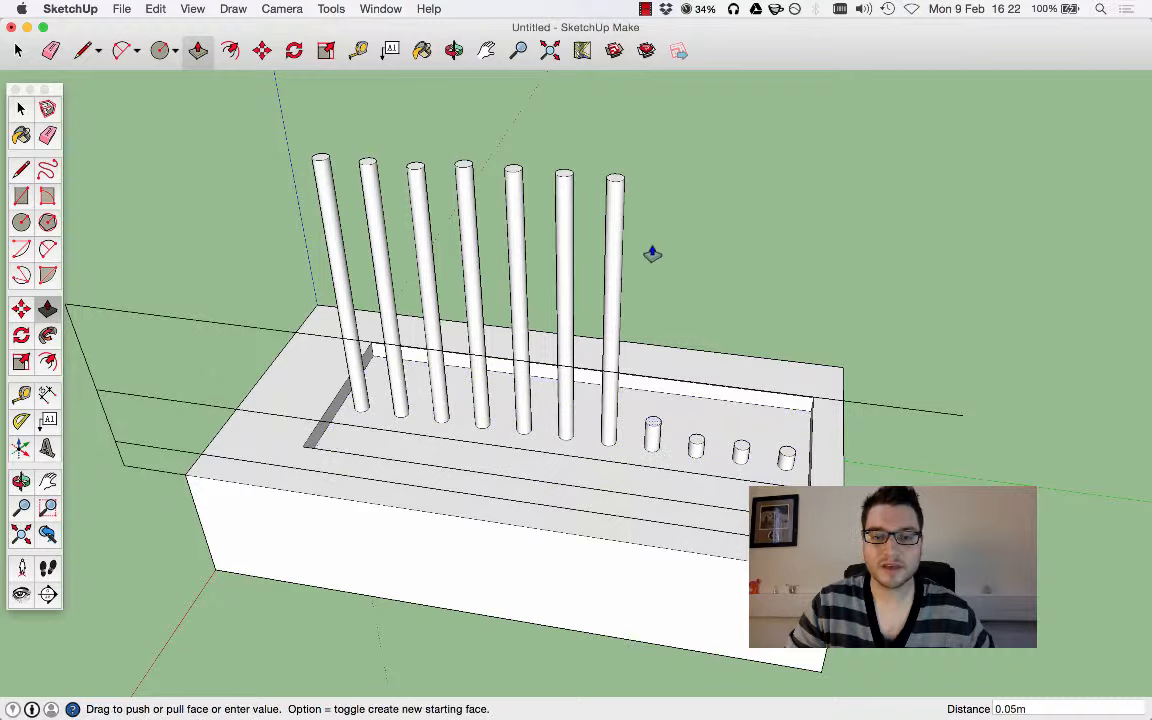
pyautogui.click(616, 184)
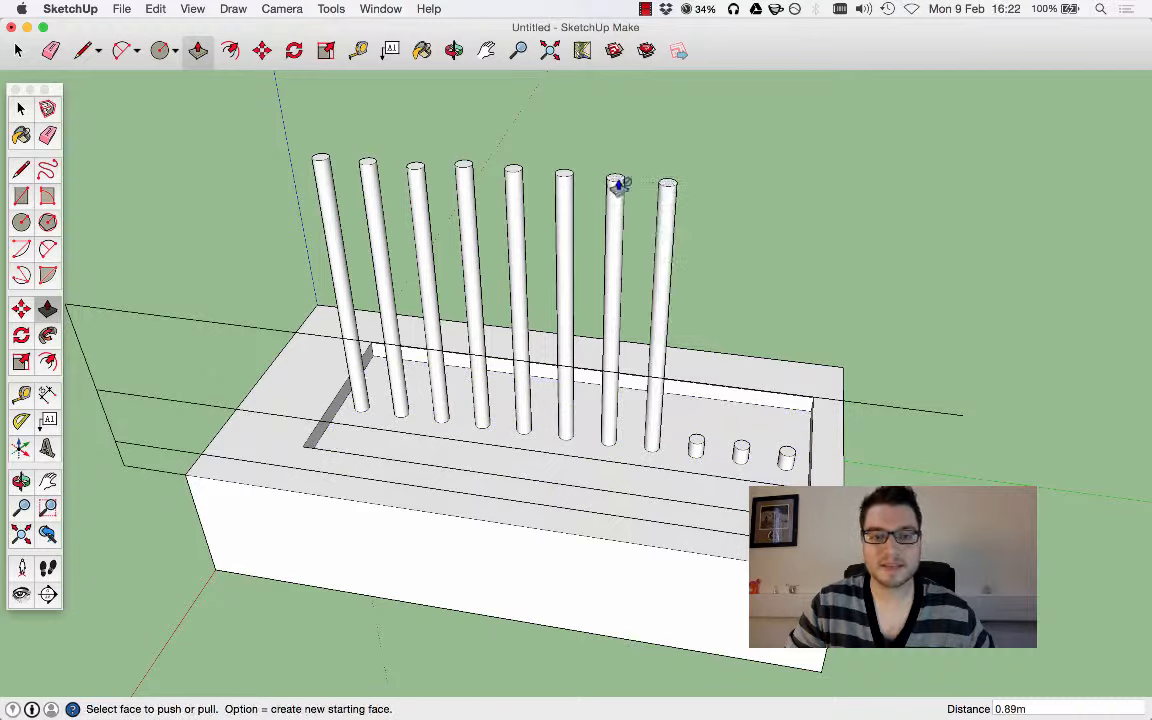
pyautogui.click(697, 443)
pyautogui.click(666, 187)
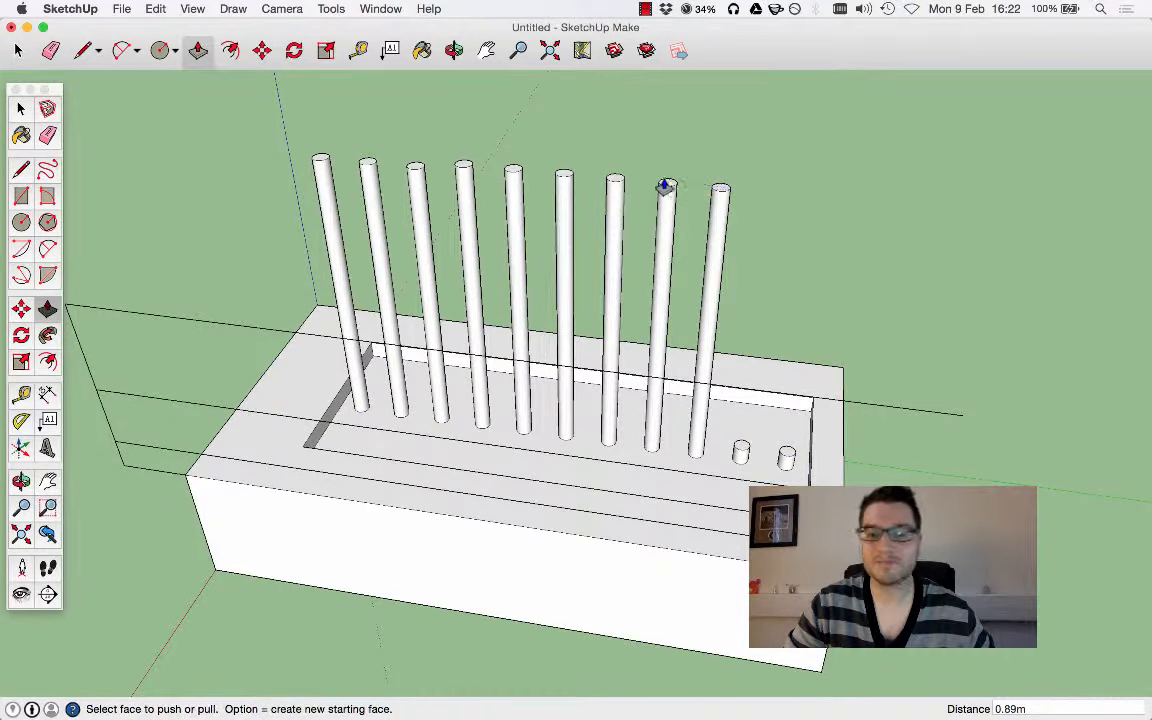
pyautogui.click(743, 452)
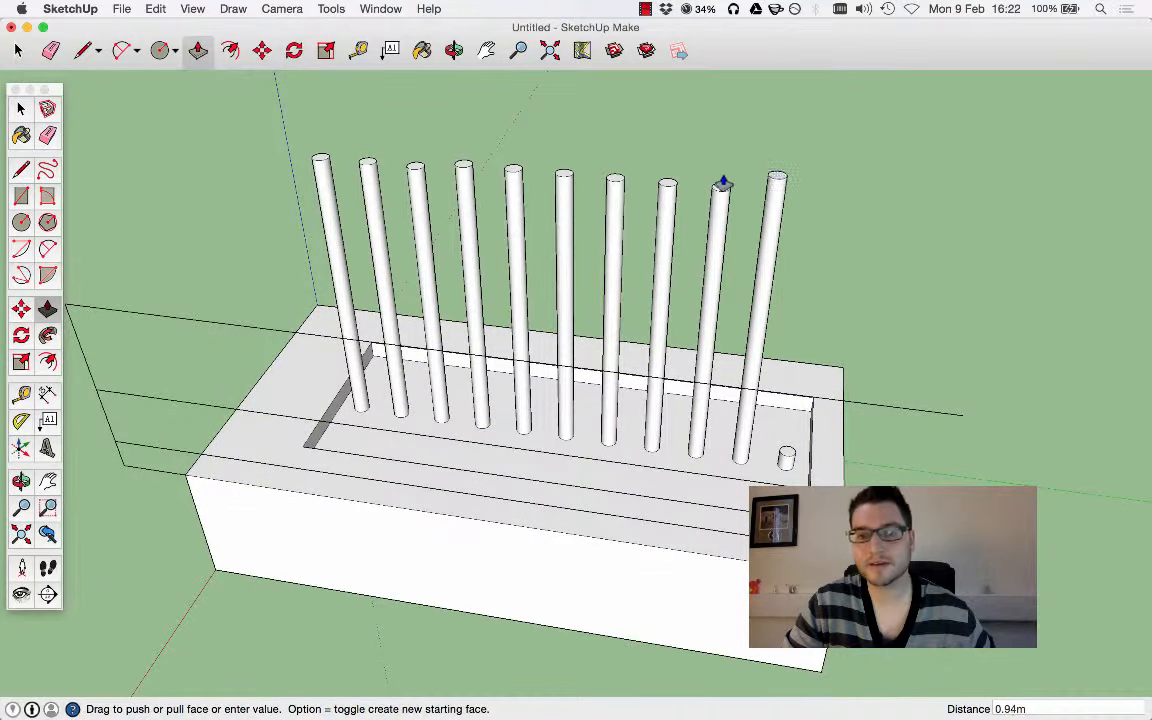
pyautogui.click(721, 190)
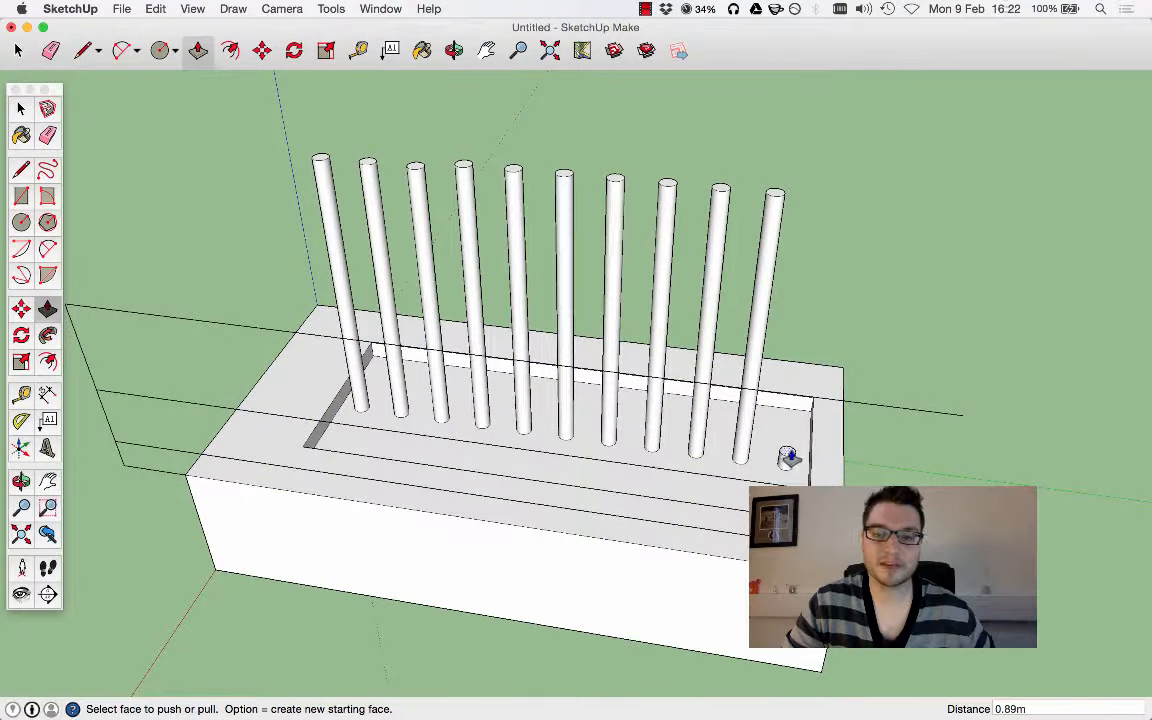
pyautogui.click(788, 456)
pyautogui.click(775, 193)
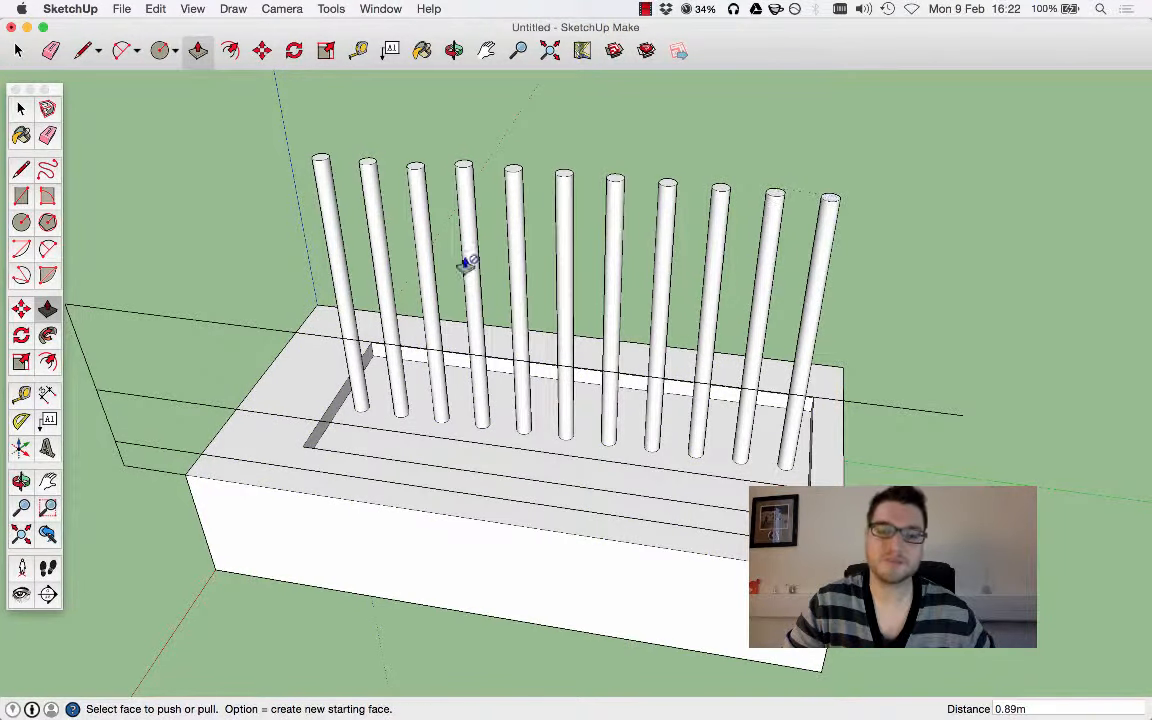
# Set the camera to the standard Right view of the posts and activate the Rectangle tool
pyautogui.click(17, 108)
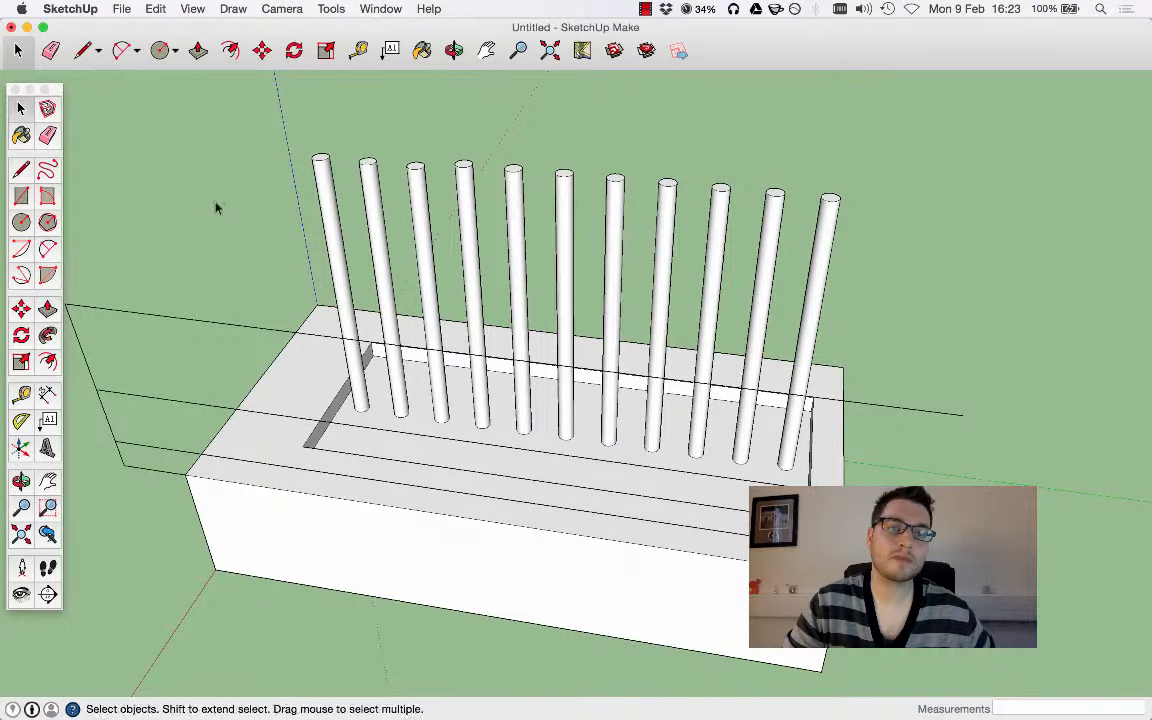
pyautogui.moveTo(213, 206); pyautogui.dragTo(296, 123, button='middle')
pyautogui.click(282, 8)
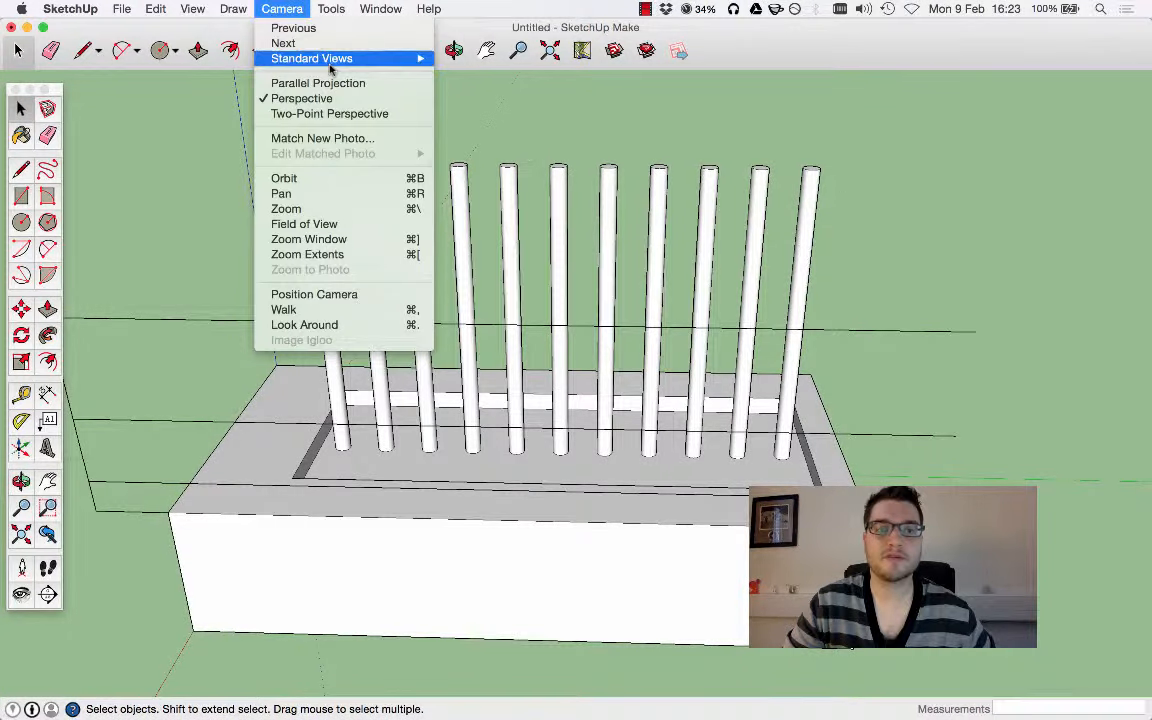
pyautogui.moveTo(400, 58)
pyautogui.click(466, 134)
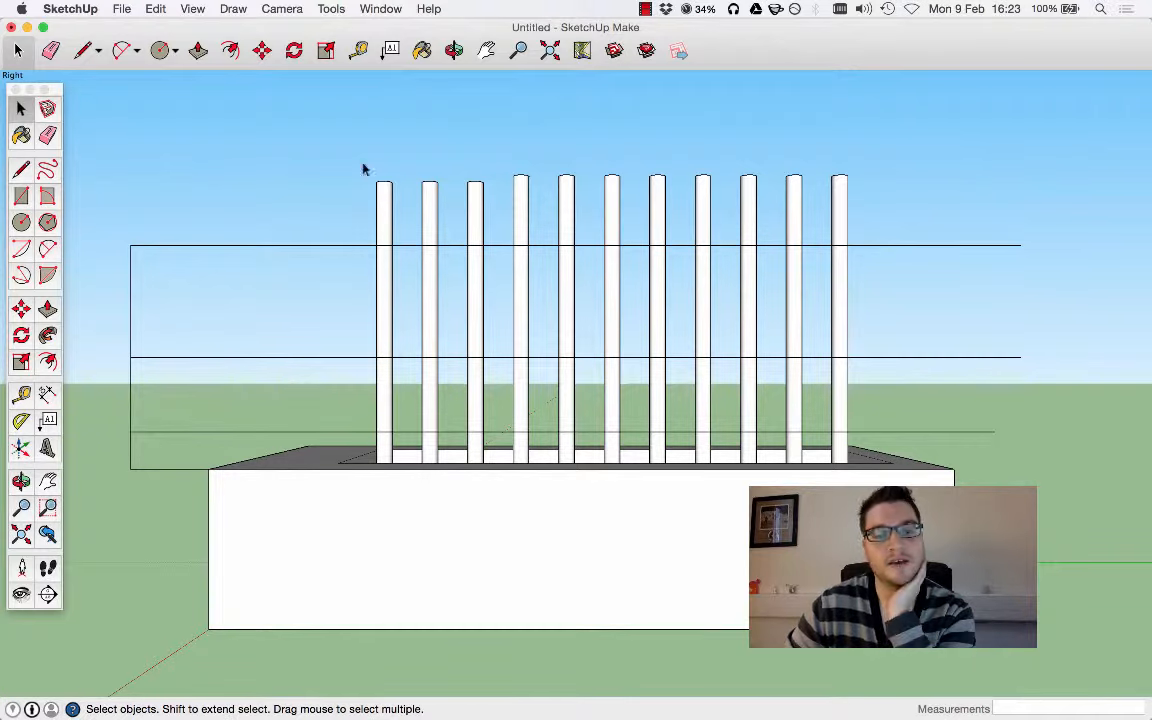
pyautogui.click(22, 196)
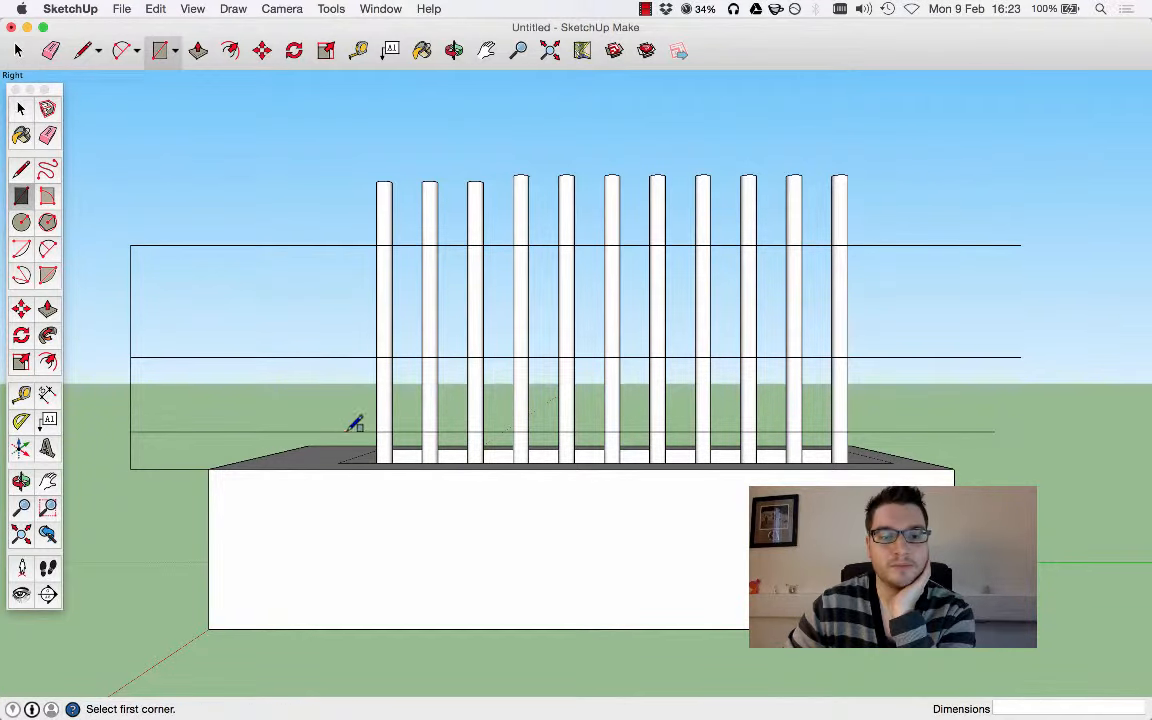
pyautogui.click(347, 430)
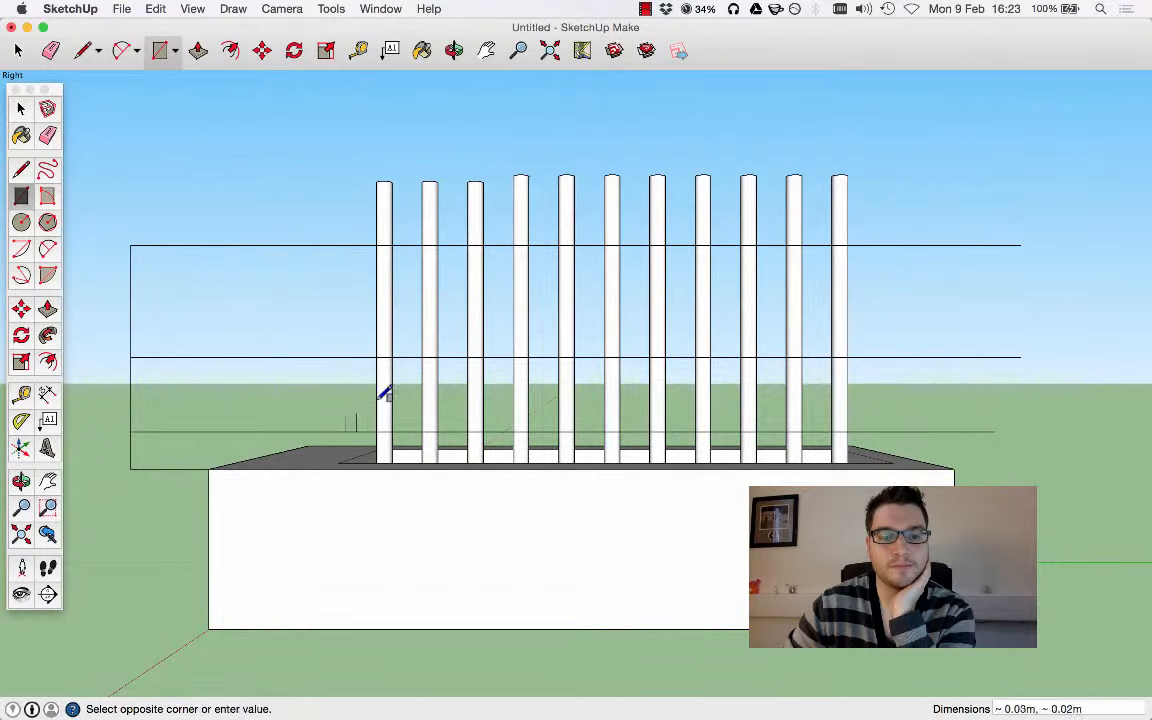
pyautogui.click(458, 399)
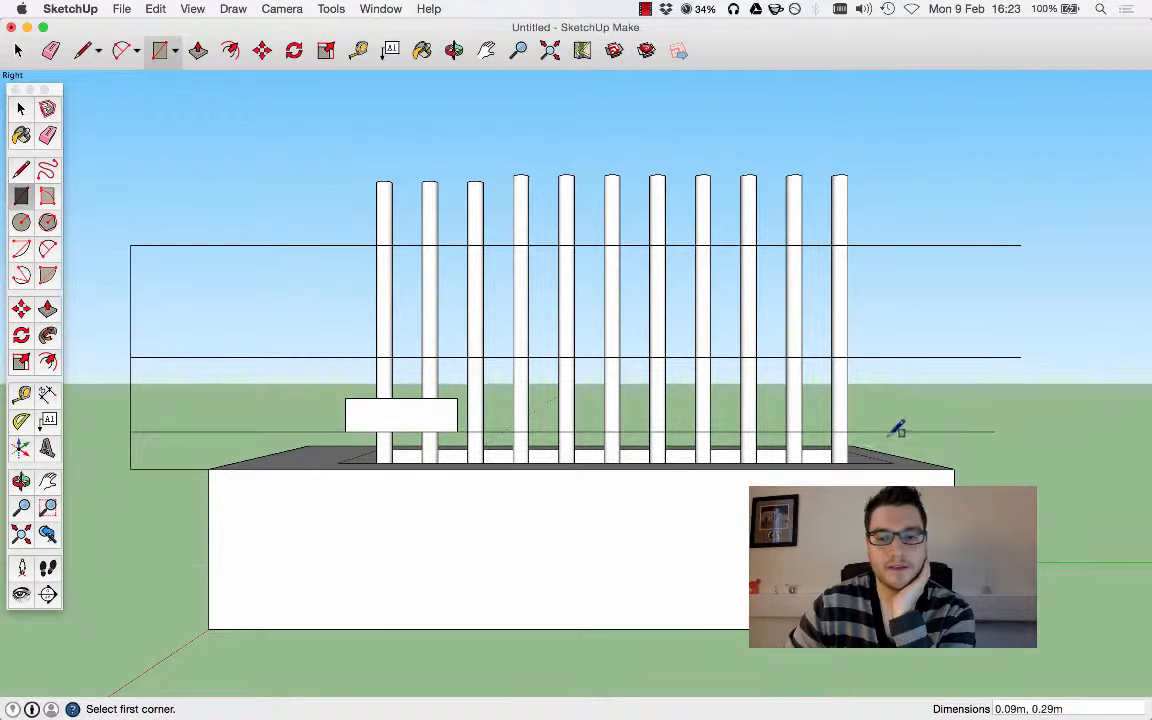
pyautogui.click(867, 432)
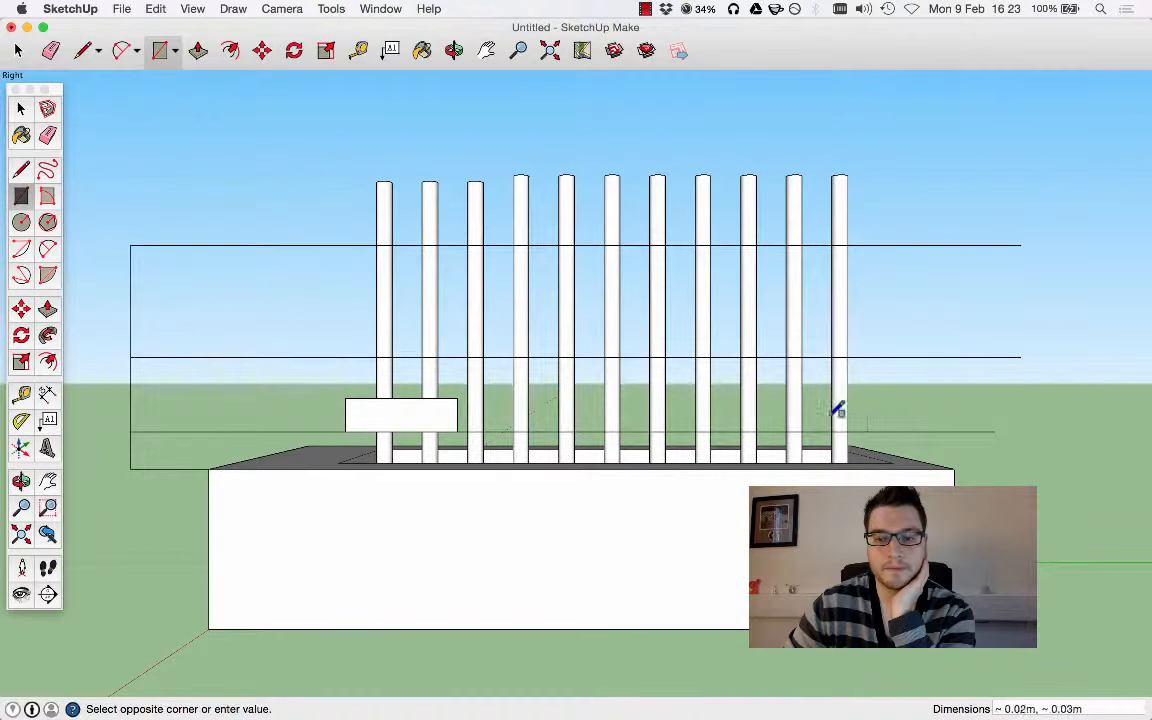
pyautogui.click(768, 405)
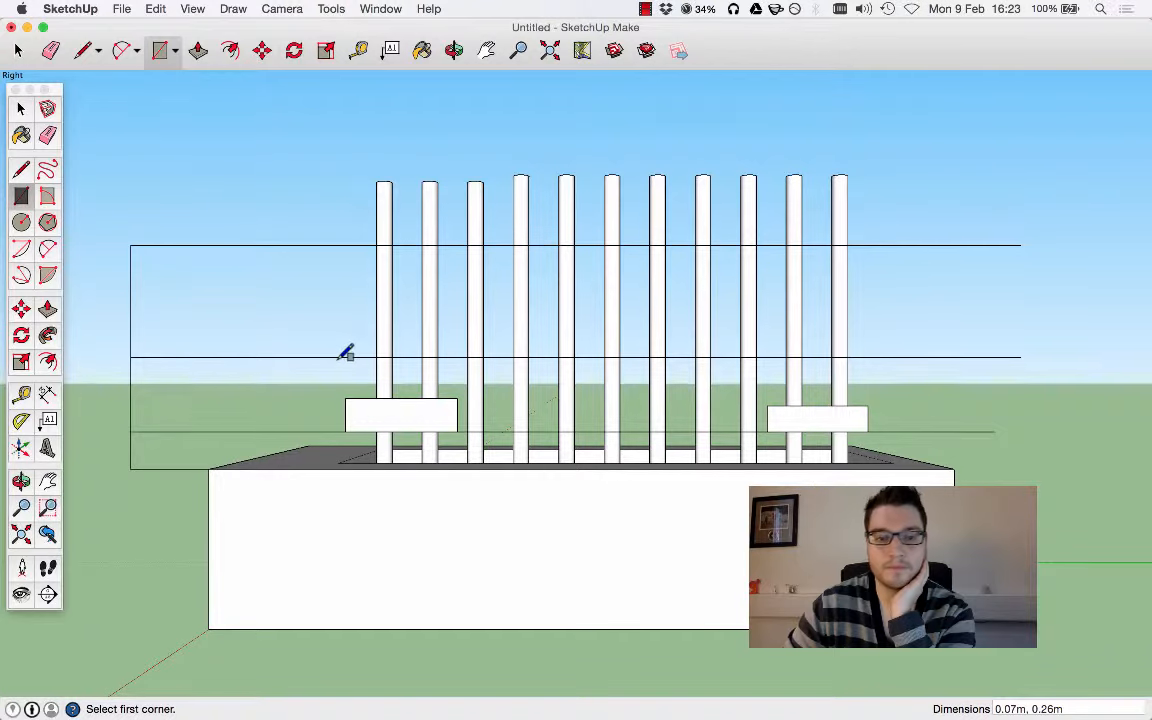
pyautogui.press('super+z')
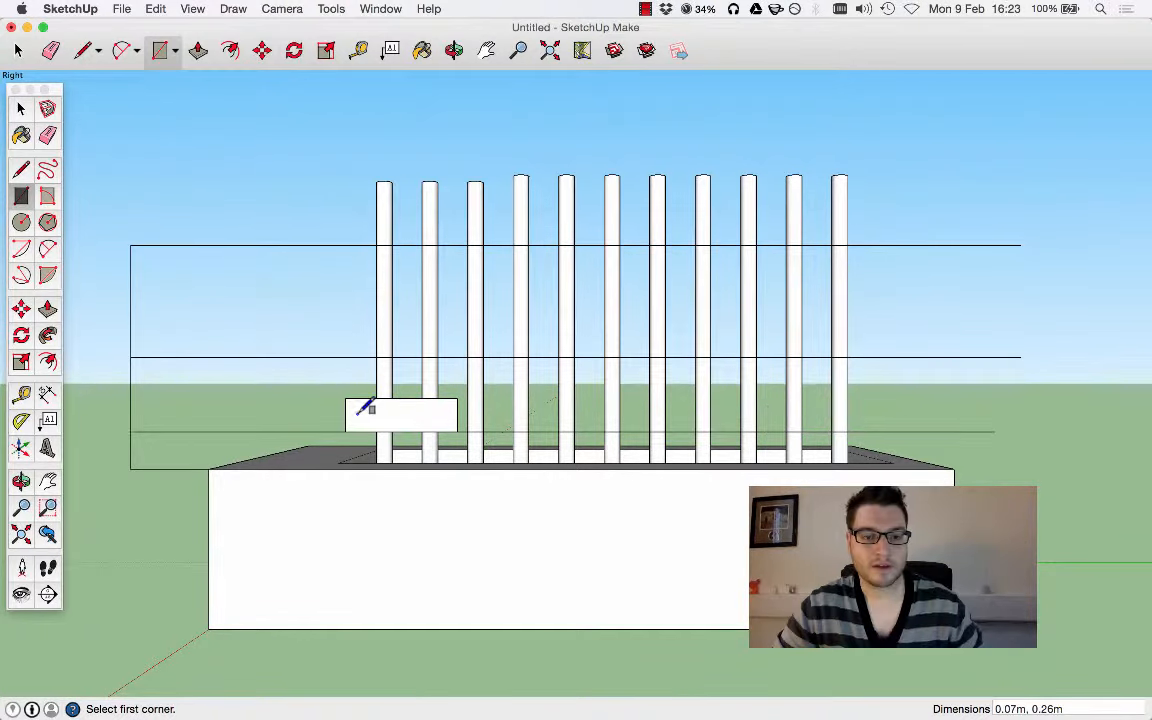
pyautogui.press('super+z')
# Draw two tall rectangles from the lowest guide line, about 0.72 x 0.29 m over the first two posts and 1.05 x 0.31 m over the last two
pyautogui.click(346, 432)
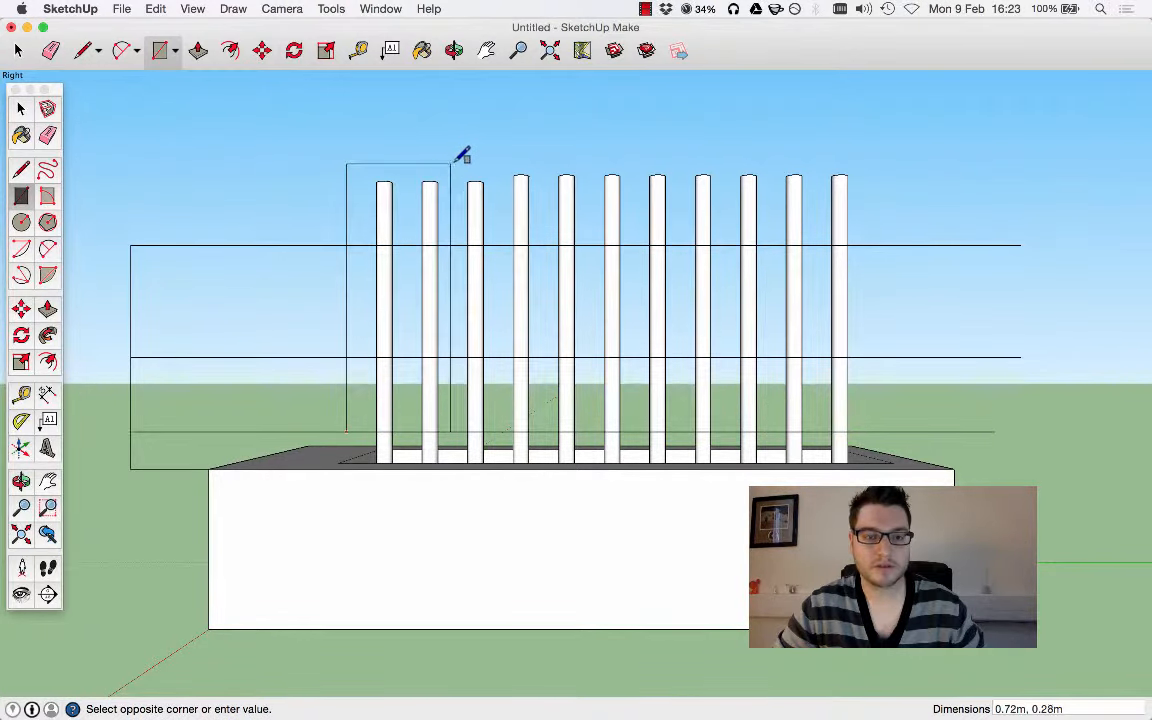
pyautogui.click(455, 163)
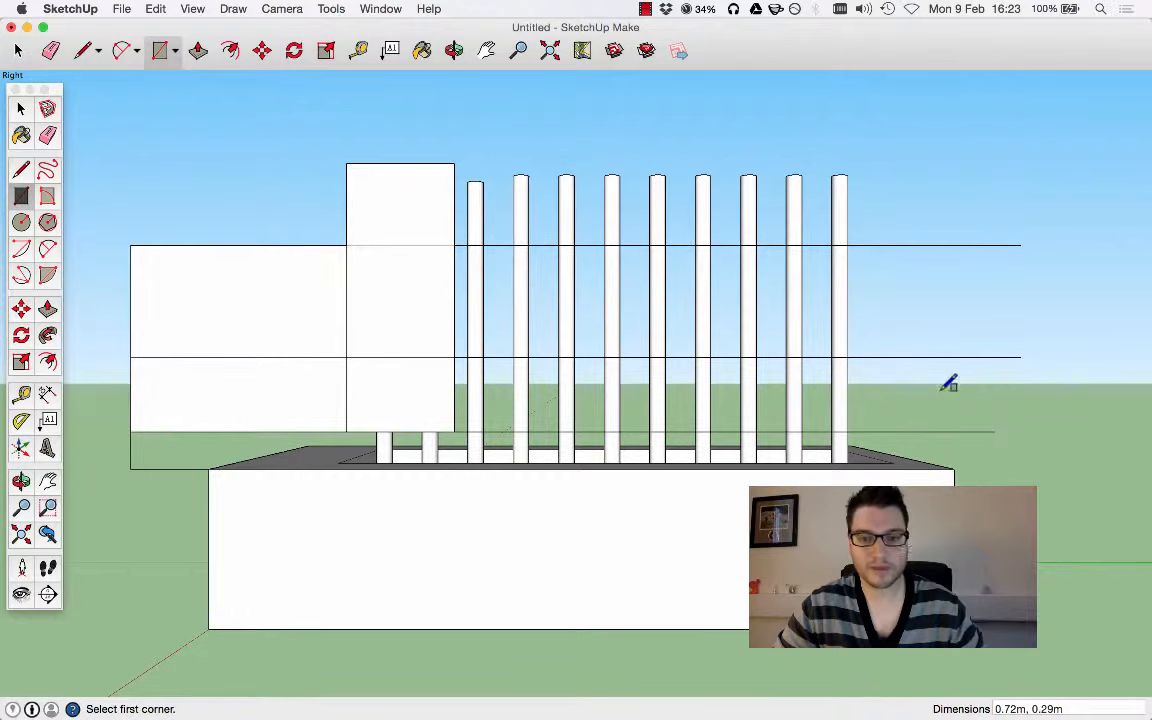
pyautogui.click(860, 435)
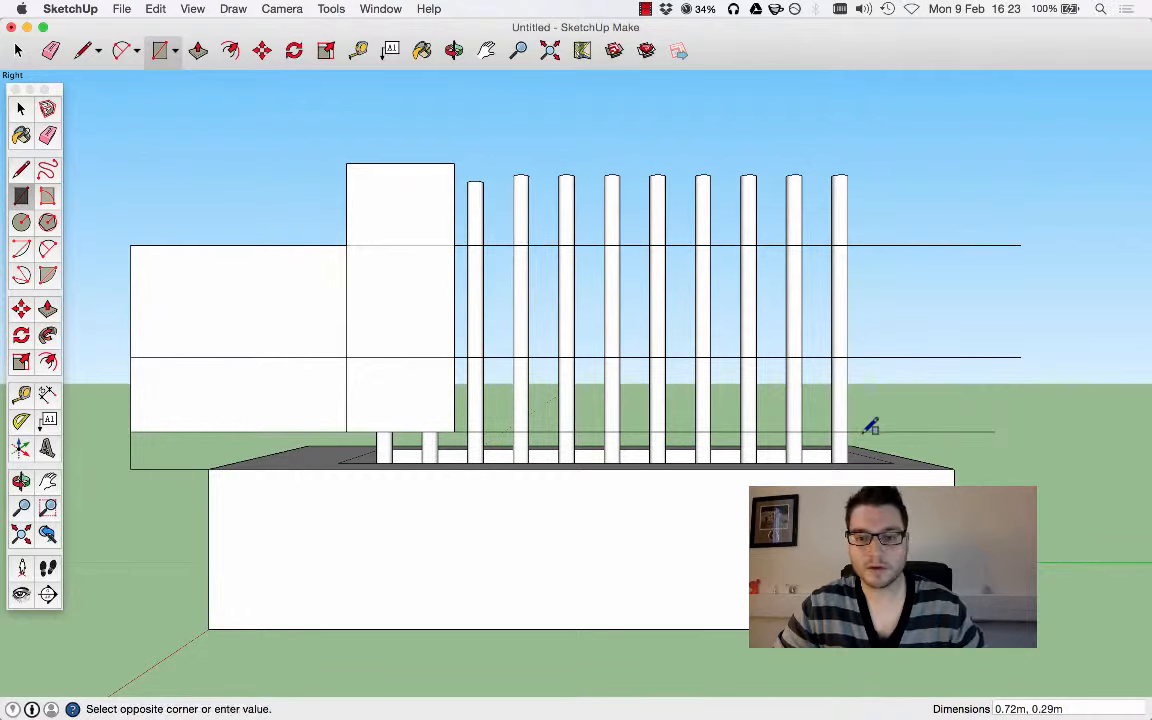
pyautogui.click(774, 151)
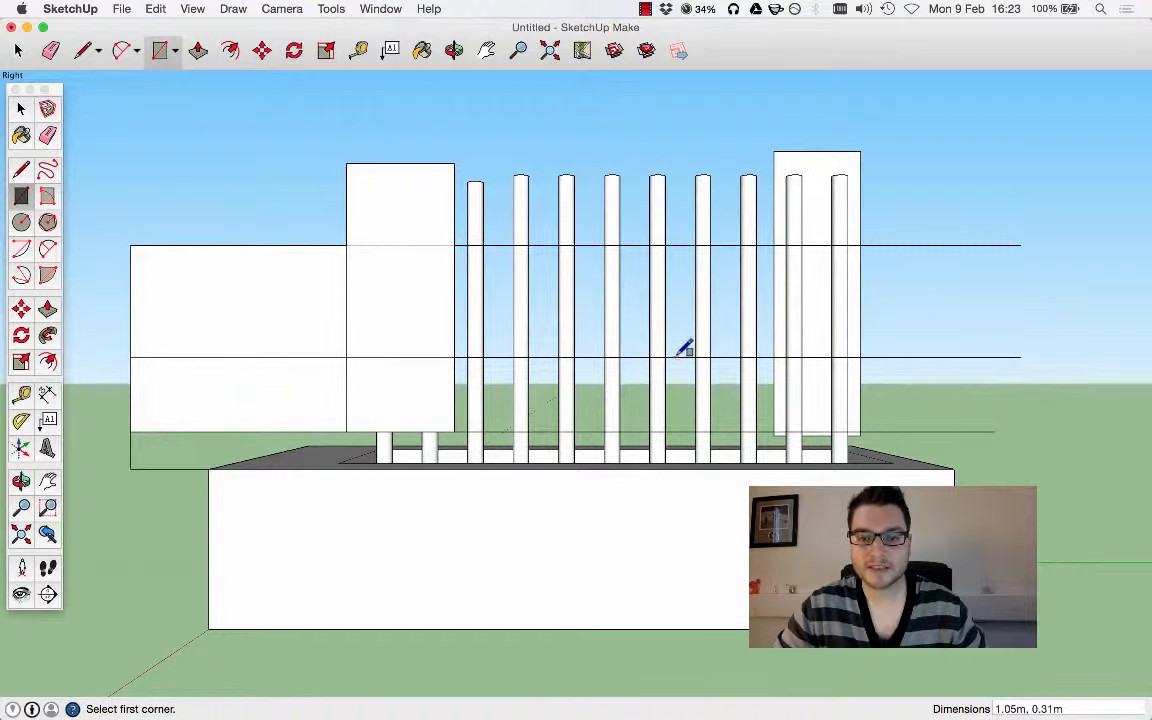
# Draw rectangles up from the middle guide line, about 0.55 x 0.21 m over the eighth and ninth posts and 0.52 x 0.24 m over the third and fourth
pyautogui.click(765, 357)
pyautogui.click(688, 148)
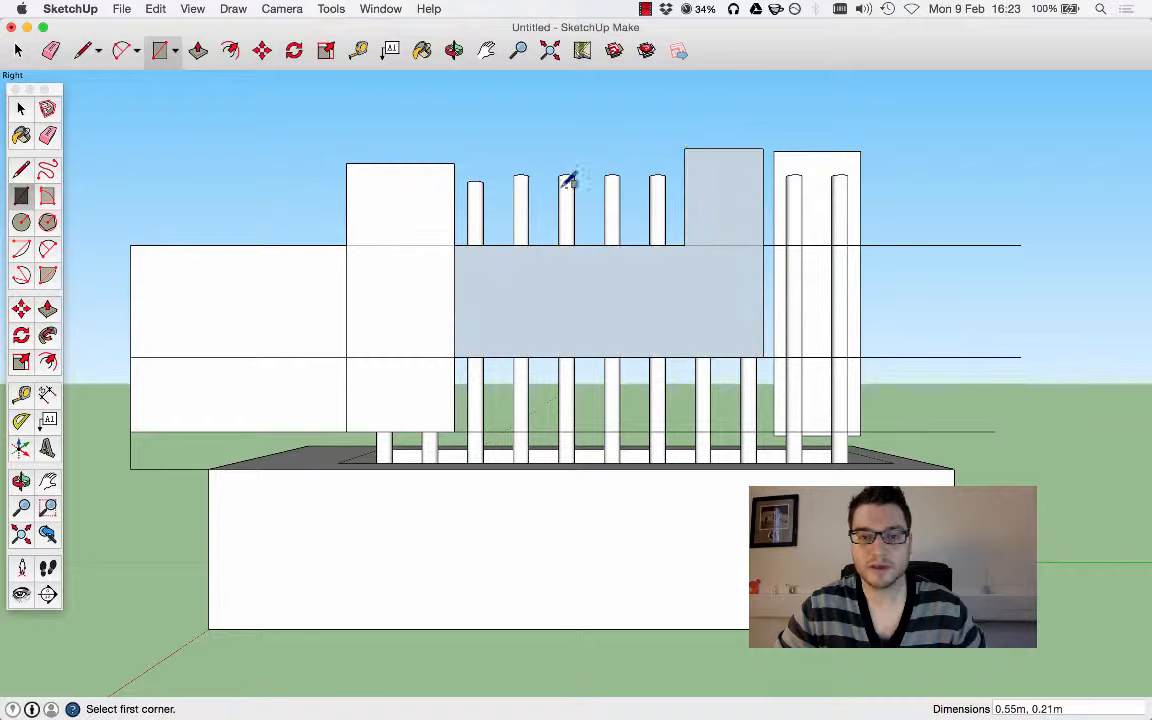
pyautogui.click(546, 357)
pyautogui.click(456, 163)
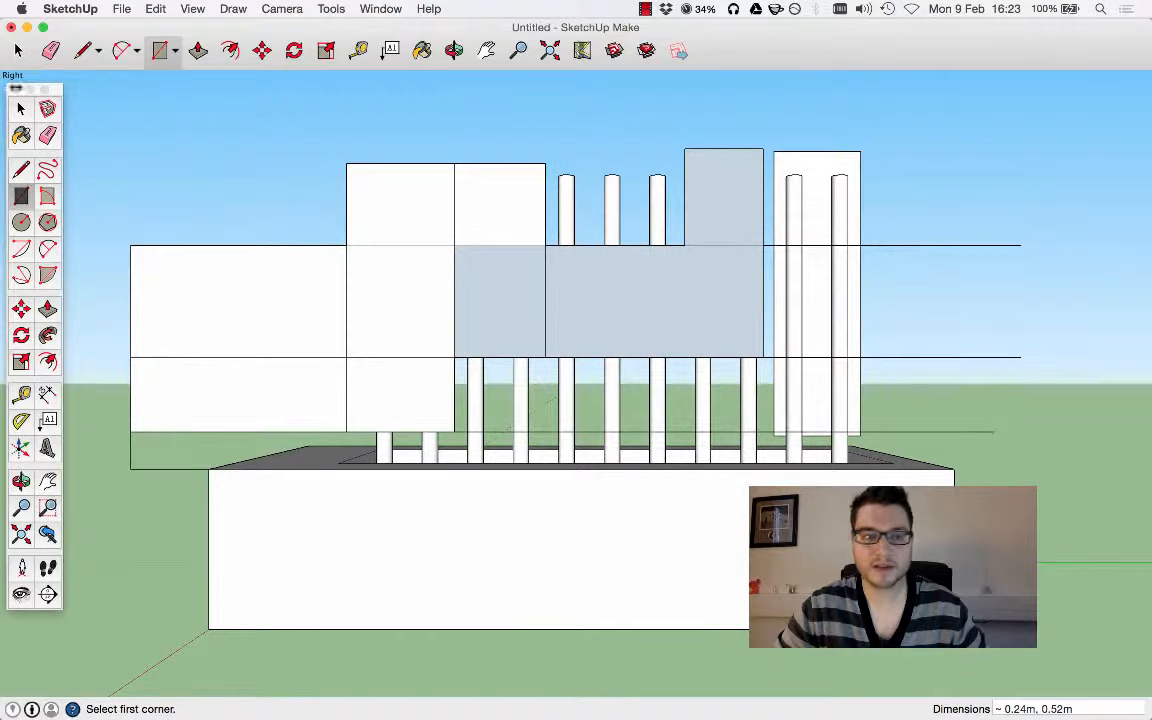
# Draw a horizontal line about 0.37 m long across the middle posts, joining the top corner of the third-and-fourth-post rectangle to the grey rectangle
pyautogui.click(21, 168)
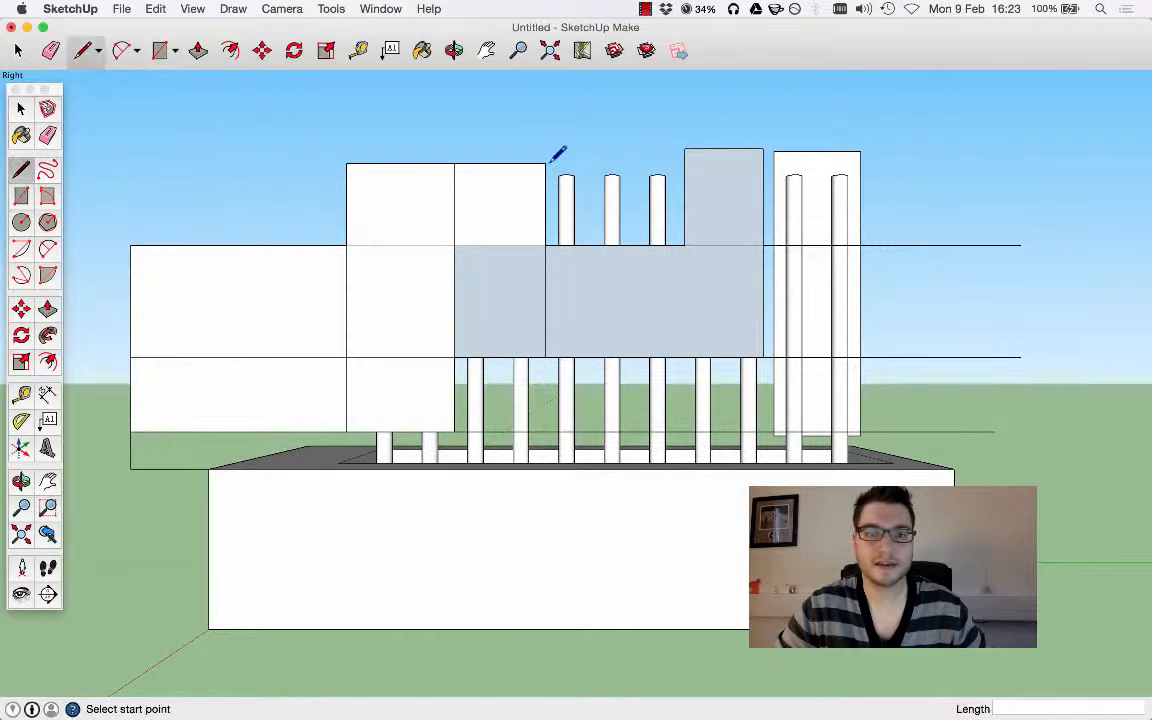
pyautogui.click(547, 162)
pyautogui.click(685, 162)
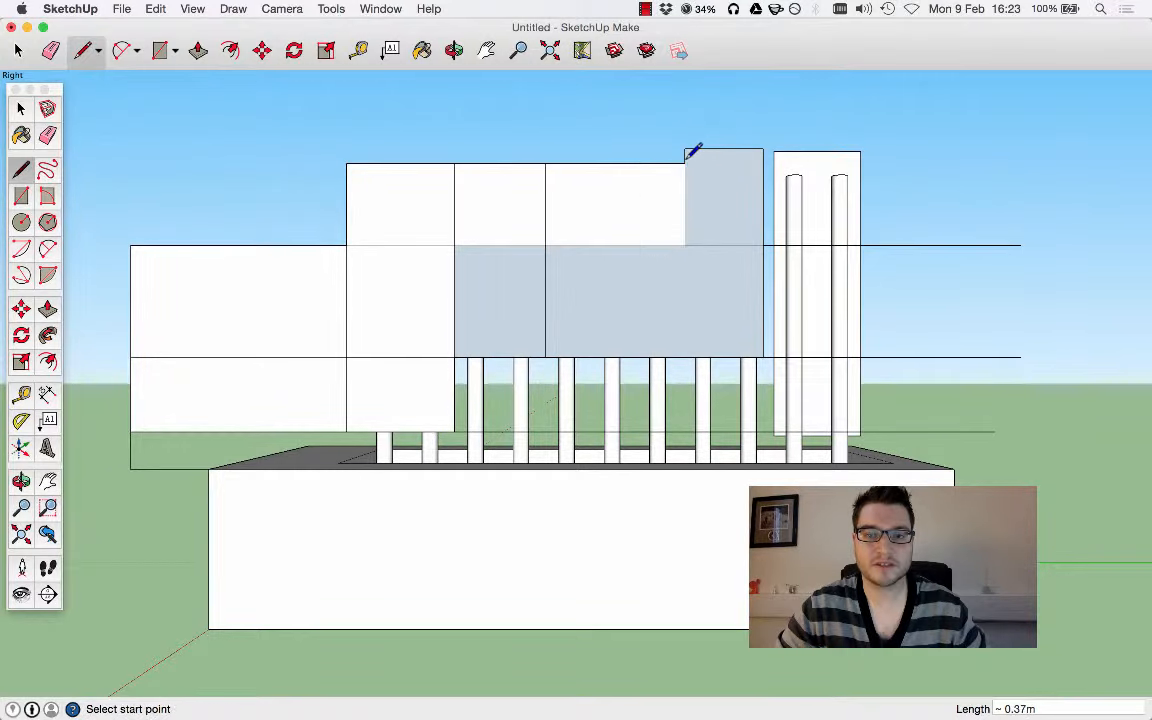
pyautogui.press('o')
pyautogui.moveTo(715, 206); pyautogui.dragTo(471, 255)
pyautogui.press('l')
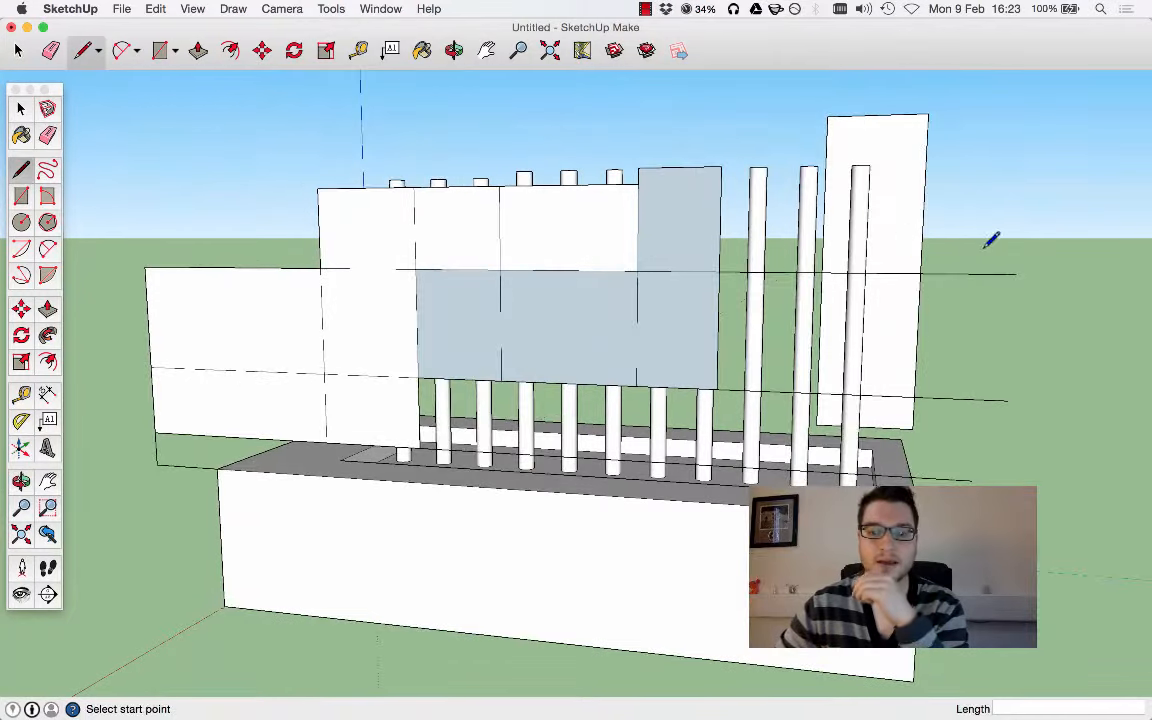
pyautogui.press('o')
pyautogui.moveTo(992, 239); pyautogui.dragTo(823, 252)
pyautogui.press('l')
pyautogui.click(940, 227)
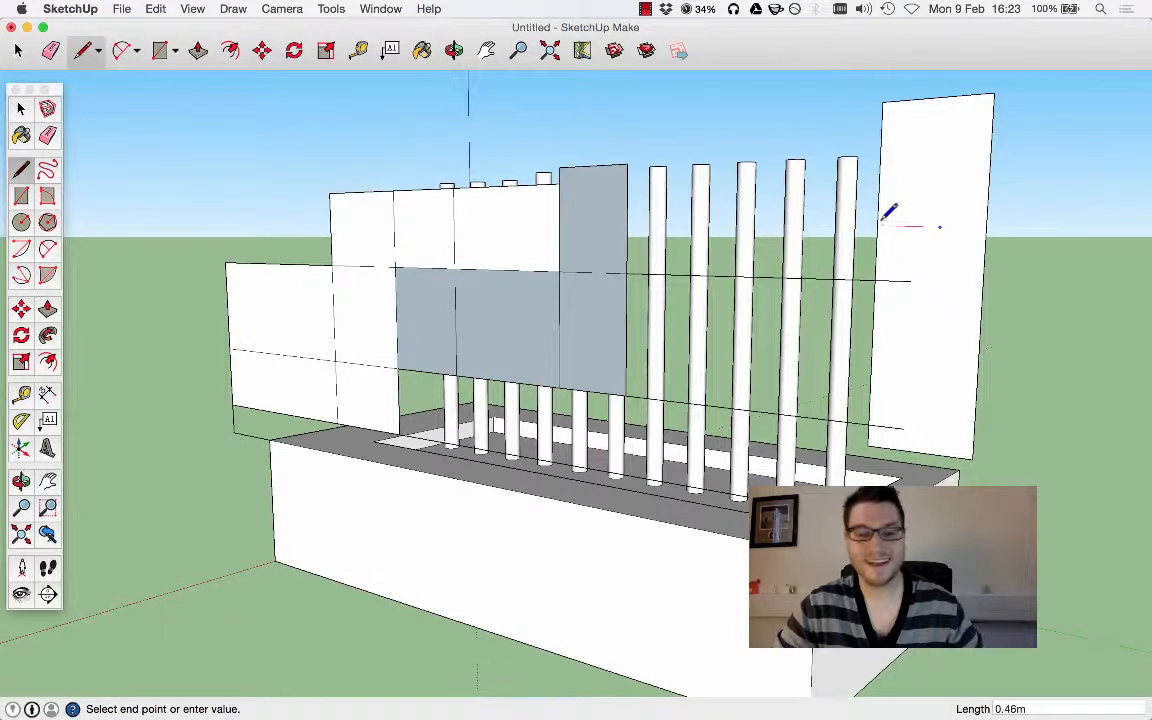
pyautogui.press('Escape')
# Erase all edges of the tall rectangle that stands detached from the plane of the other panels
pyautogui.click(47, 133)
pyautogui.moveTo(775, 268)
pyautogui.mouseDown(button='middle')
pyautogui.moveTo(849, 334)
pyautogui.moveTo(913, 440)
pyautogui.mouseUp(button='middle')
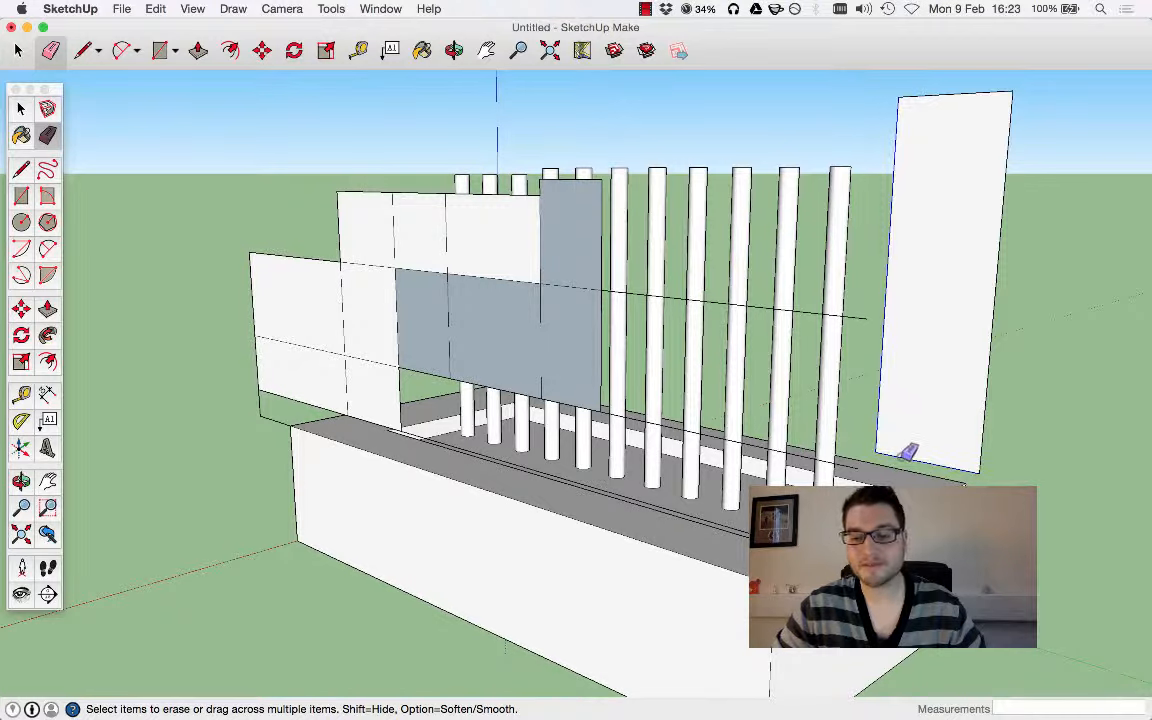
pyautogui.moveTo(908, 452); pyautogui.dragTo(932, 444)
pyautogui.moveTo(997, 400); pyautogui.dragTo(978, 84)
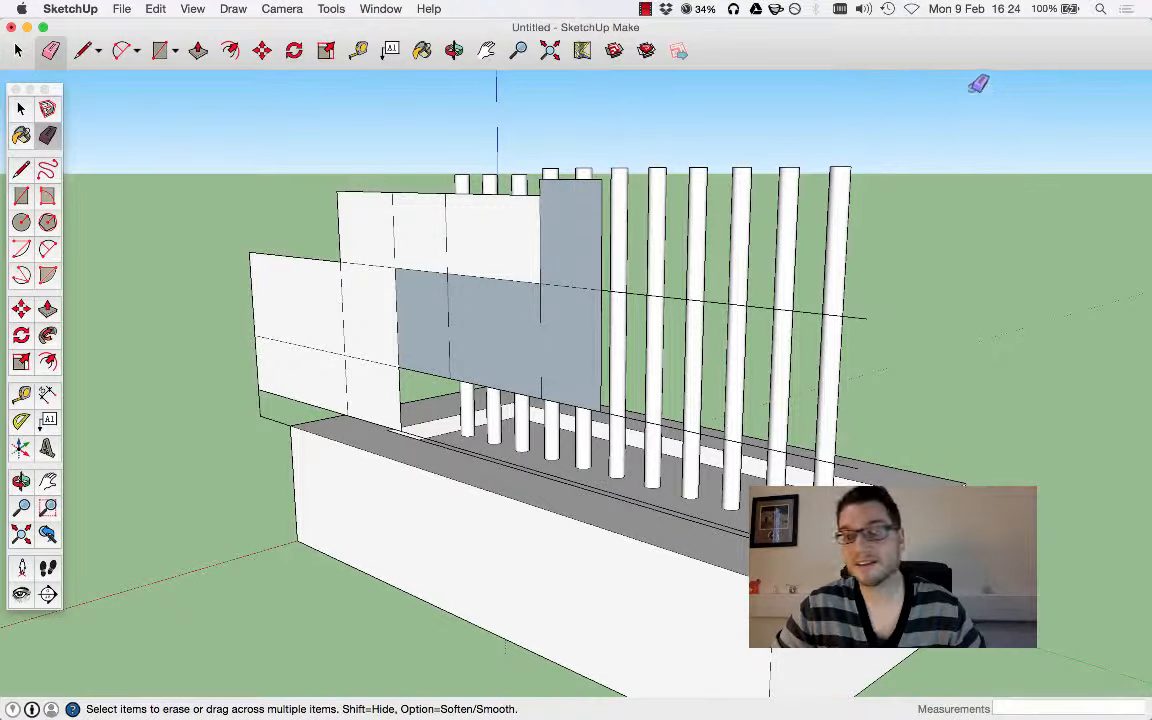
# In the standard Right view, draw a rectangle of about 0.76 x 0.62 m from the lowest guide line's end to the grey panel's top corner
pyautogui.click(286, 11)
pyautogui.moveTo(350, 58)
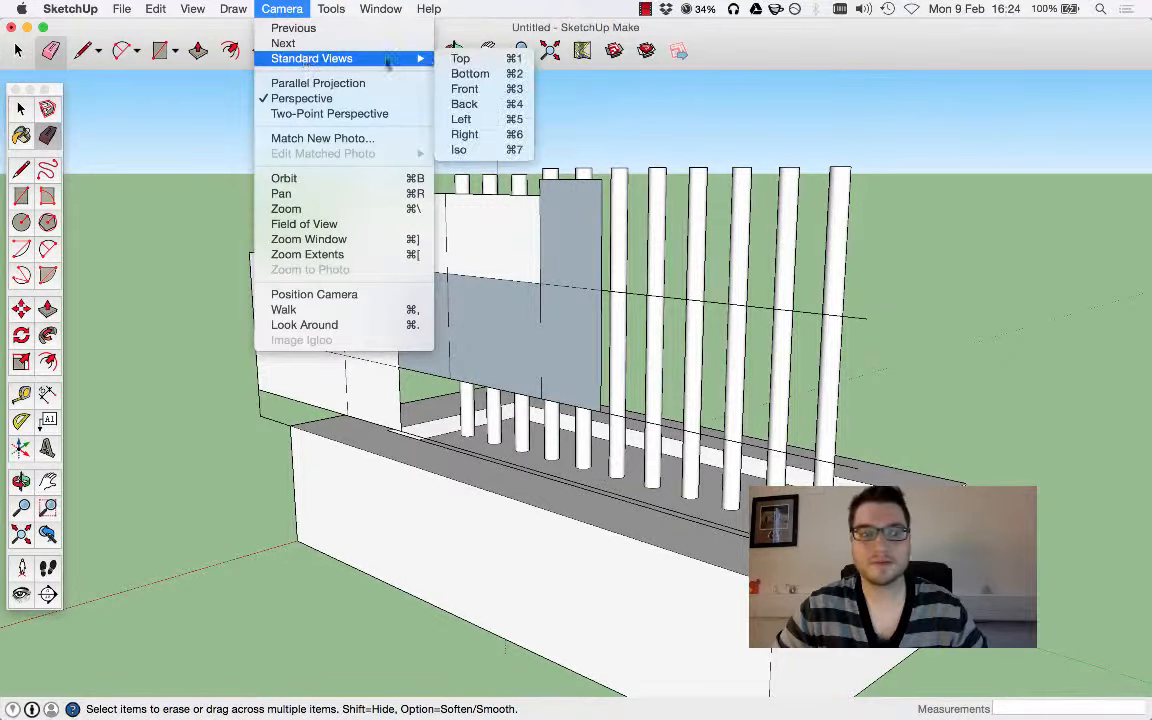
pyautogui.click(466, 133)
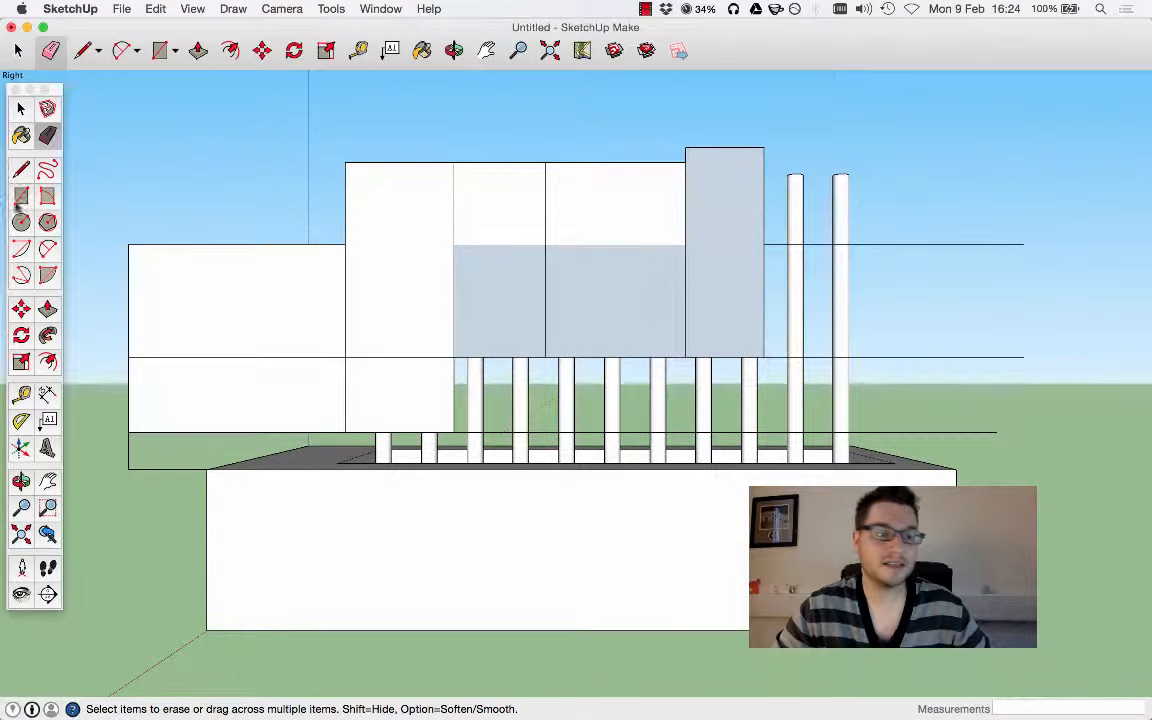
pyautogui.click(21, 196)
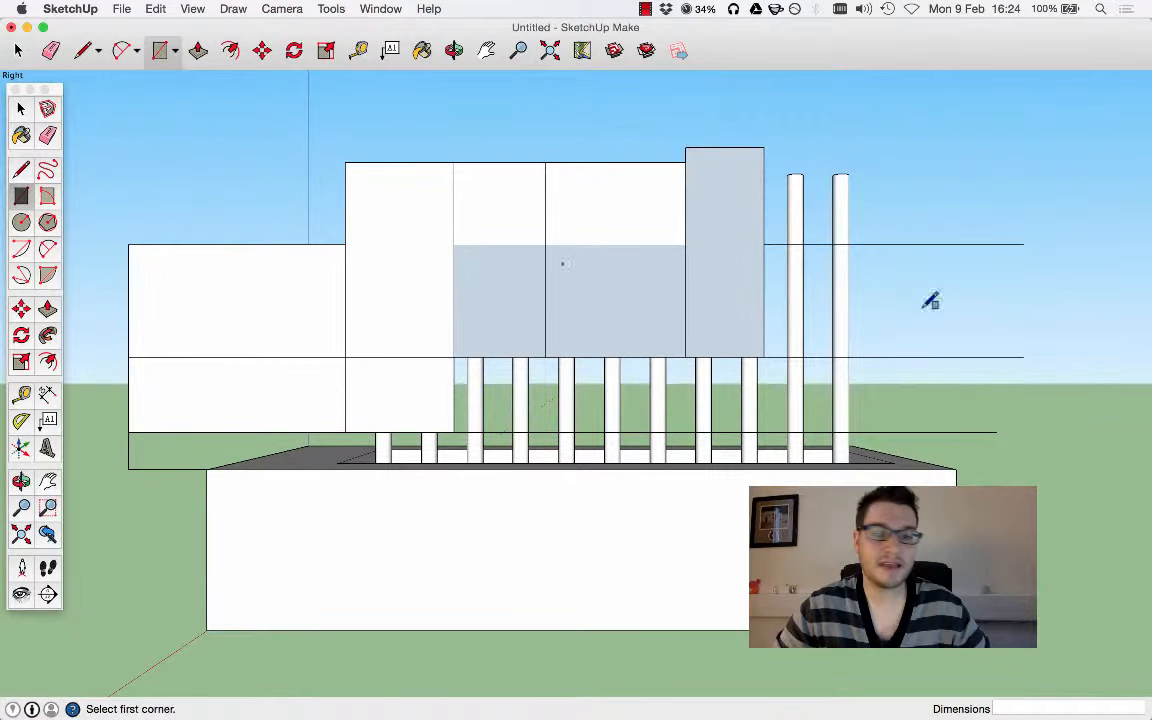
pyautogui.click(765, 357)
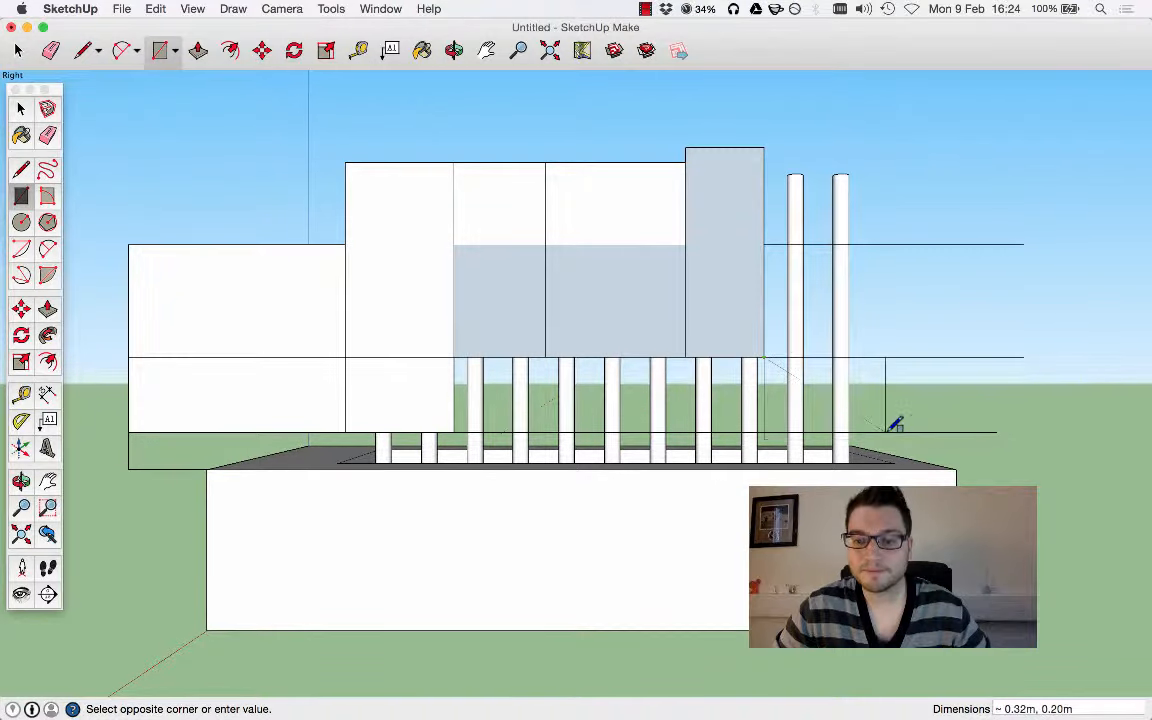
pyautogui.press('Escape')
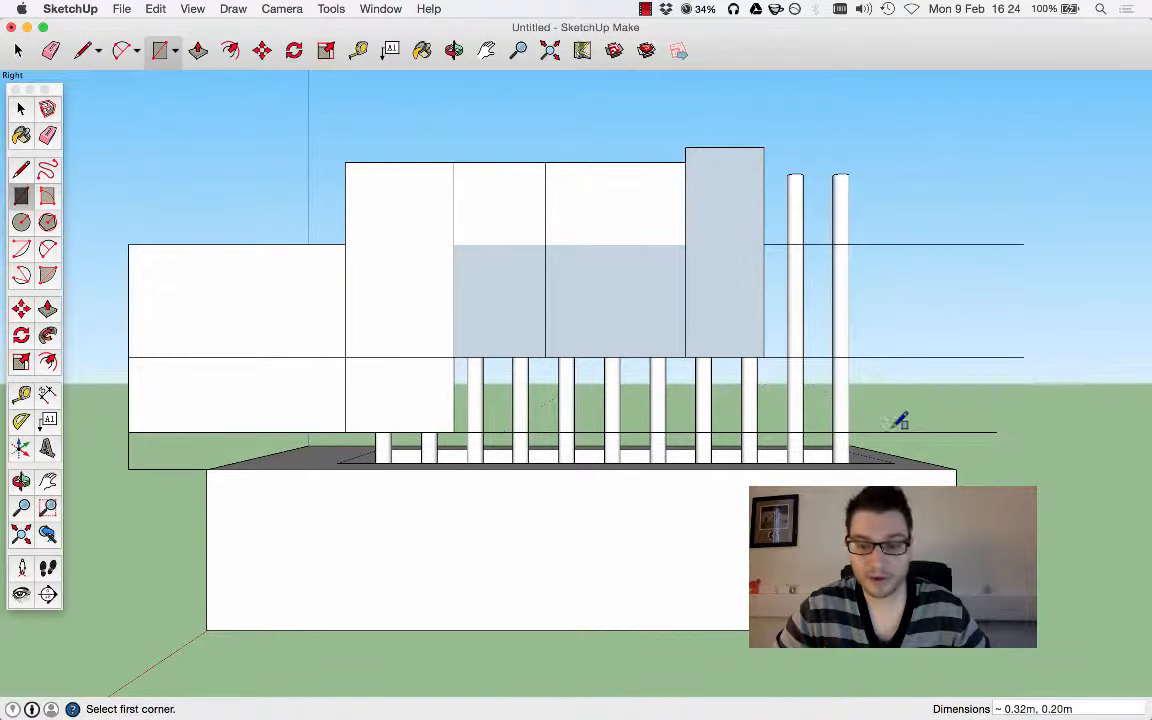
pyautogui.click(997, 432)
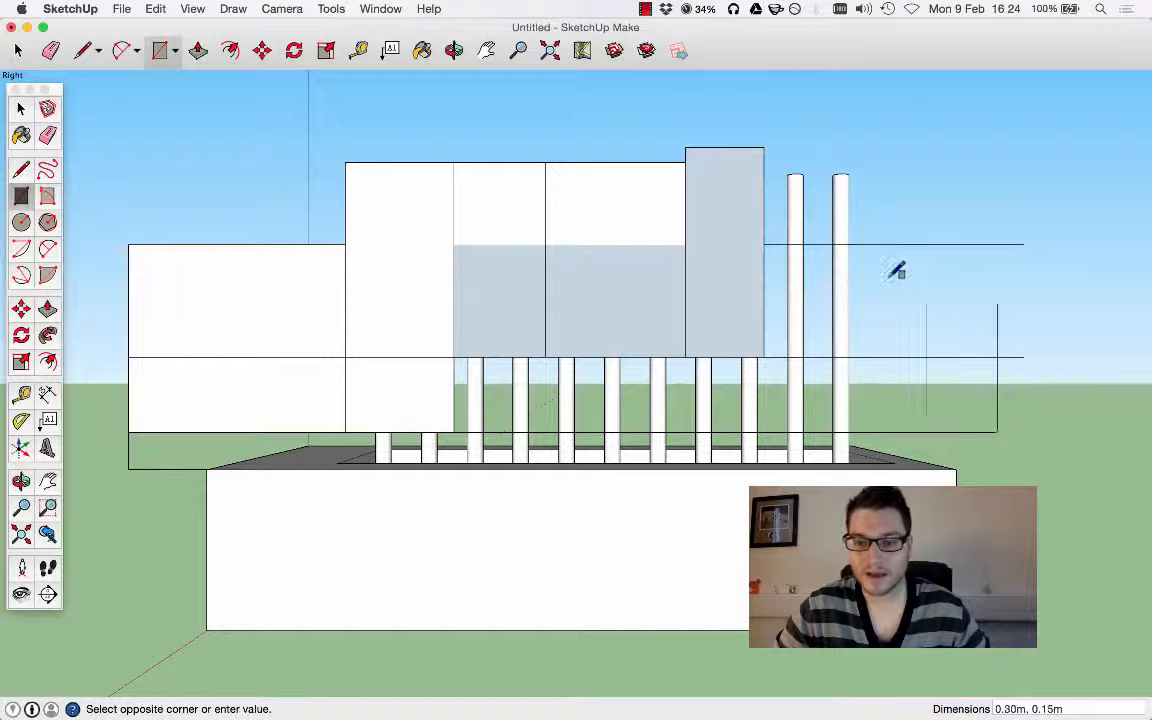
pyautogui.click(767, 149)
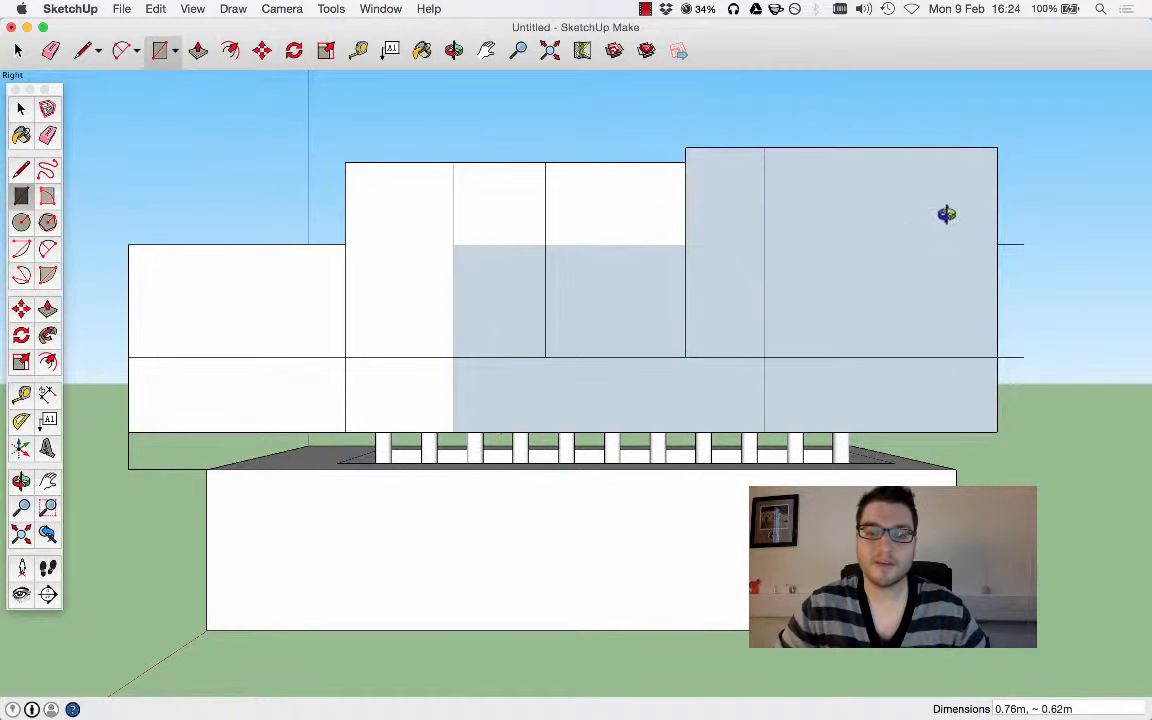
# Erase the low rectangle overhanging the box beside the tall white panel, along with the guide-line segments crossing that white panel
pyautogui.moveTo(946, 214); pyautogui.dragTo(189, 262, button='middle')
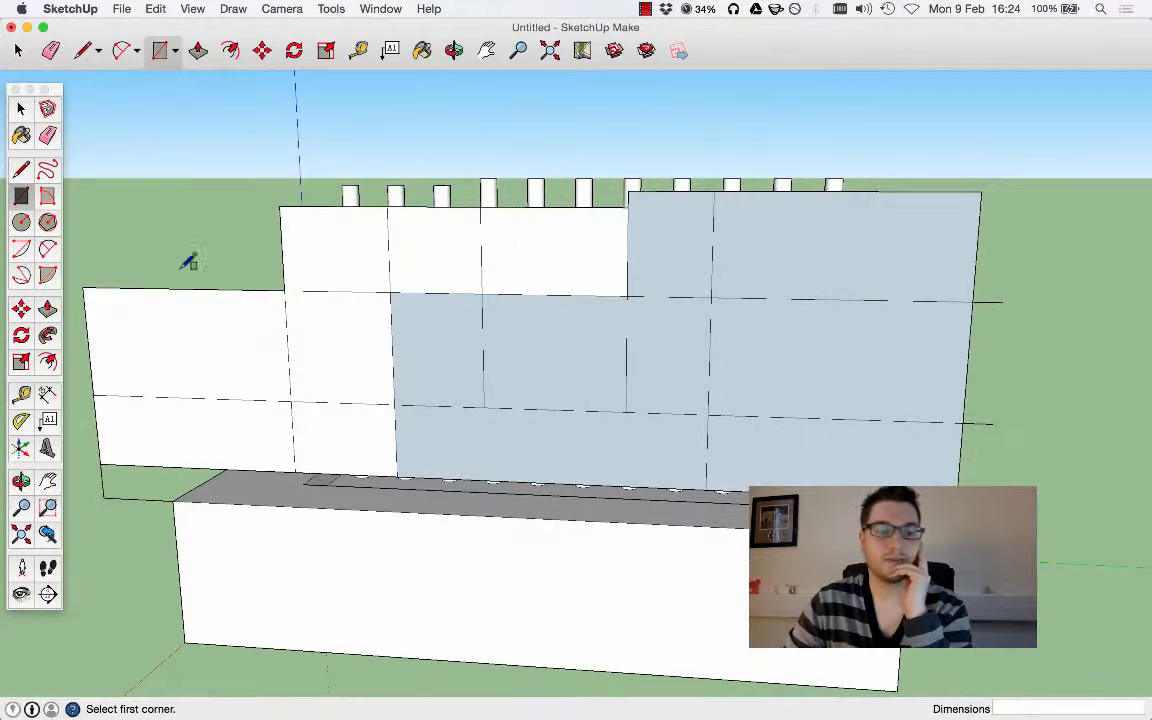
pyautogui.click(45, 134)
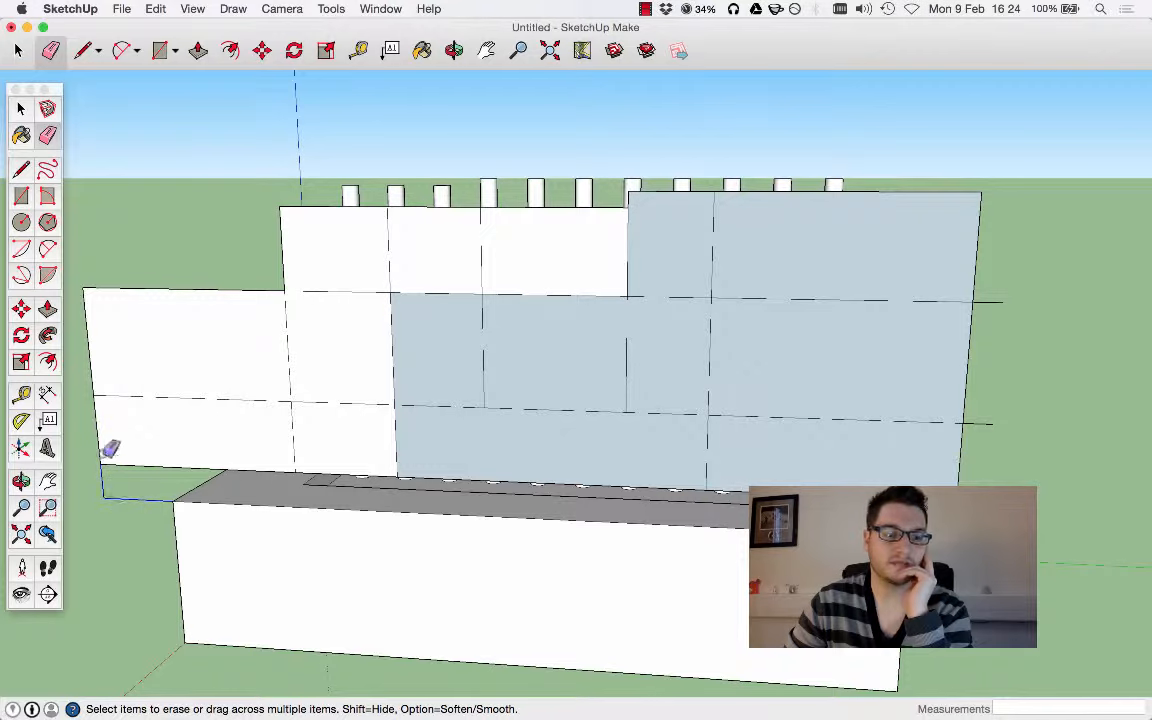
pyautogui.click(130, 288)
pyautogui.click(118, 395)
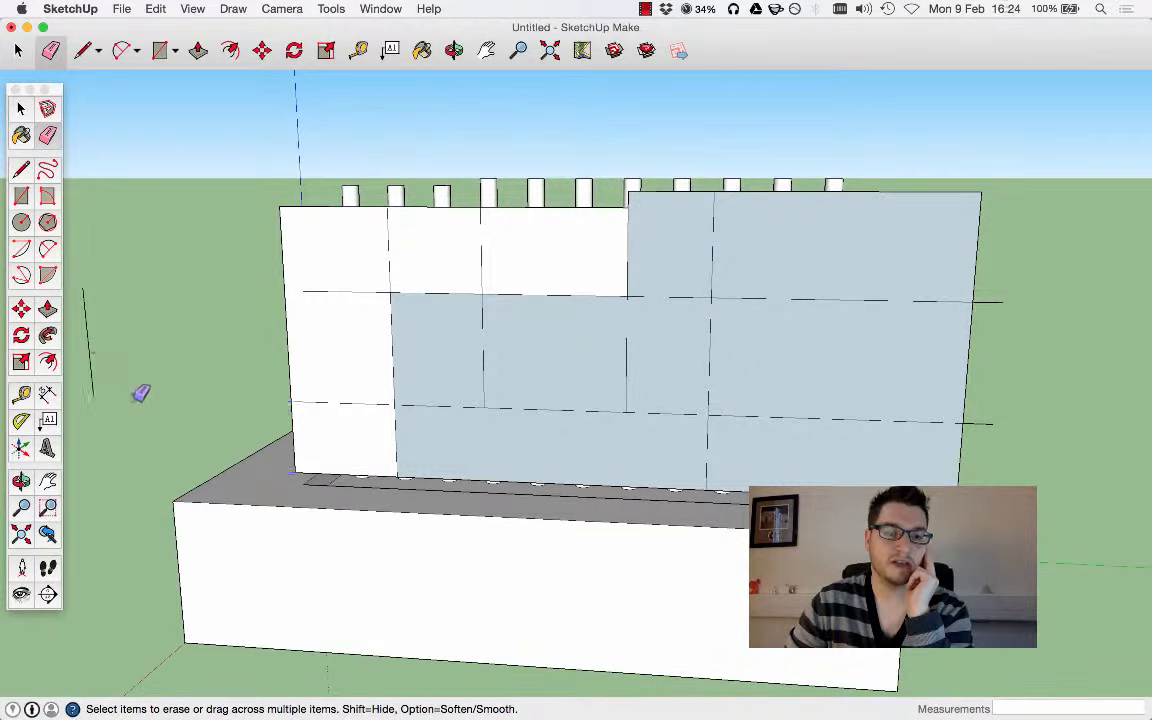
pyautogui.moveTo(131, 327)
pyautogui.mouseDown(button='middle')
pyautogui.moveTo(283, 350)
pyautogui.moveTo(311, 278)
pyautogui.moveTo(370, 216)
pyautogui.mouseUp(button='middle')
pyautogui.click(419, 236)
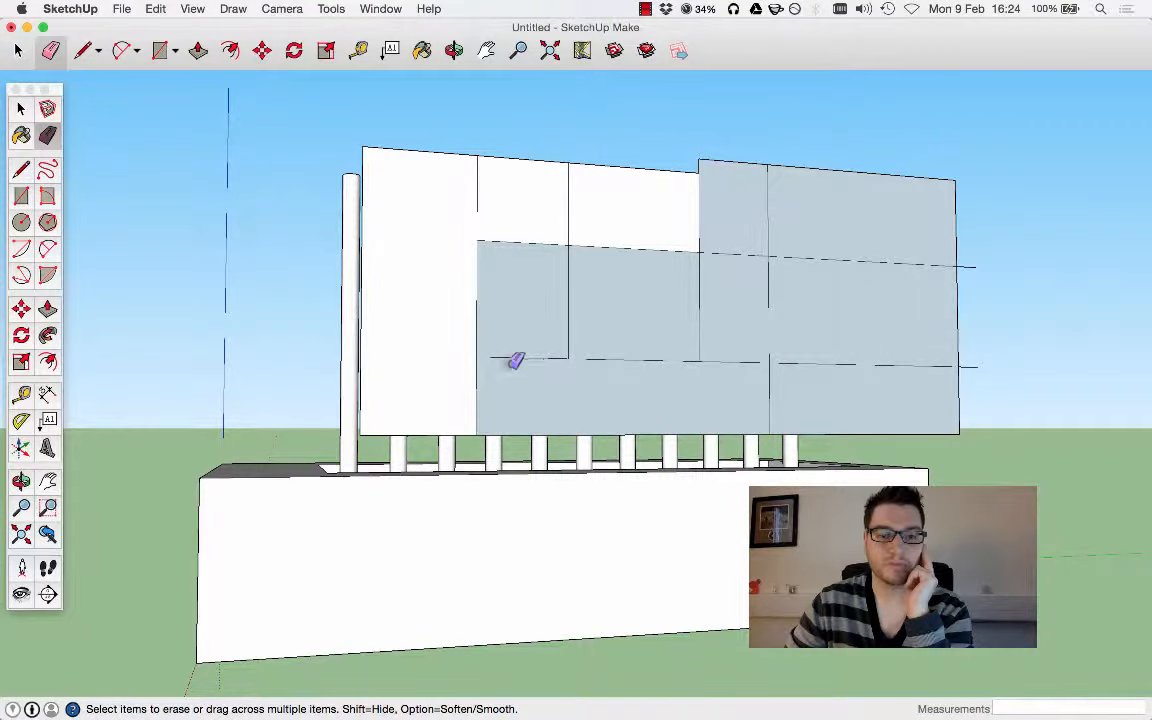
# Erase the lowest line segment under the middle panels and the guide-line segments crossing and overhanging the large end rectangle
pyautogui.moveTo(515, 361)
pyautogui.mouseDown(button='middle')
pyautogui.moveTo(620, 368)
pyautogui.moveTo(537, 411)
pyautogui.moveTo(469, 386)
pyautogui.mouseUp(button='middle')
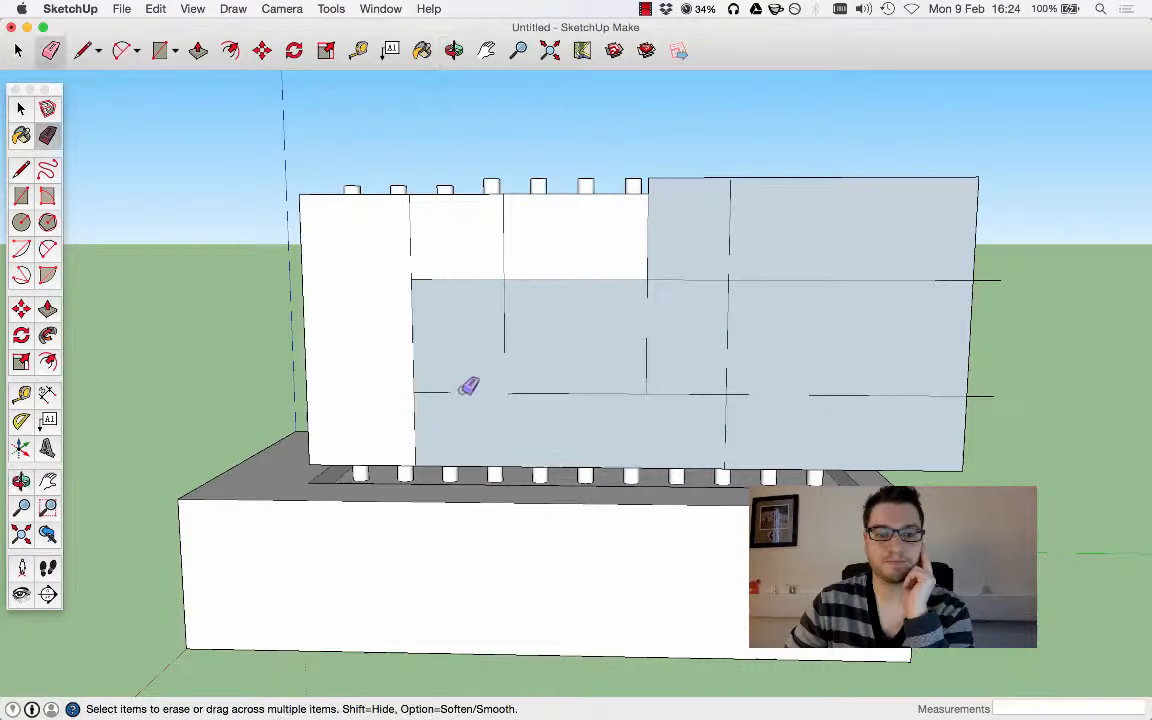
pyautogui.click(491, 463)
pyautogui.moveTo(783, 430)
pyautogui.mouseDown(button='middle')
pyautogui.moveTo(849, 406)
pyautogui.moveTo(849, 306)
pyautogui.moveTo(855, 376)
pyautogui.moveTo(1030, 380)
pyautogui.mouseUp(button='middle')
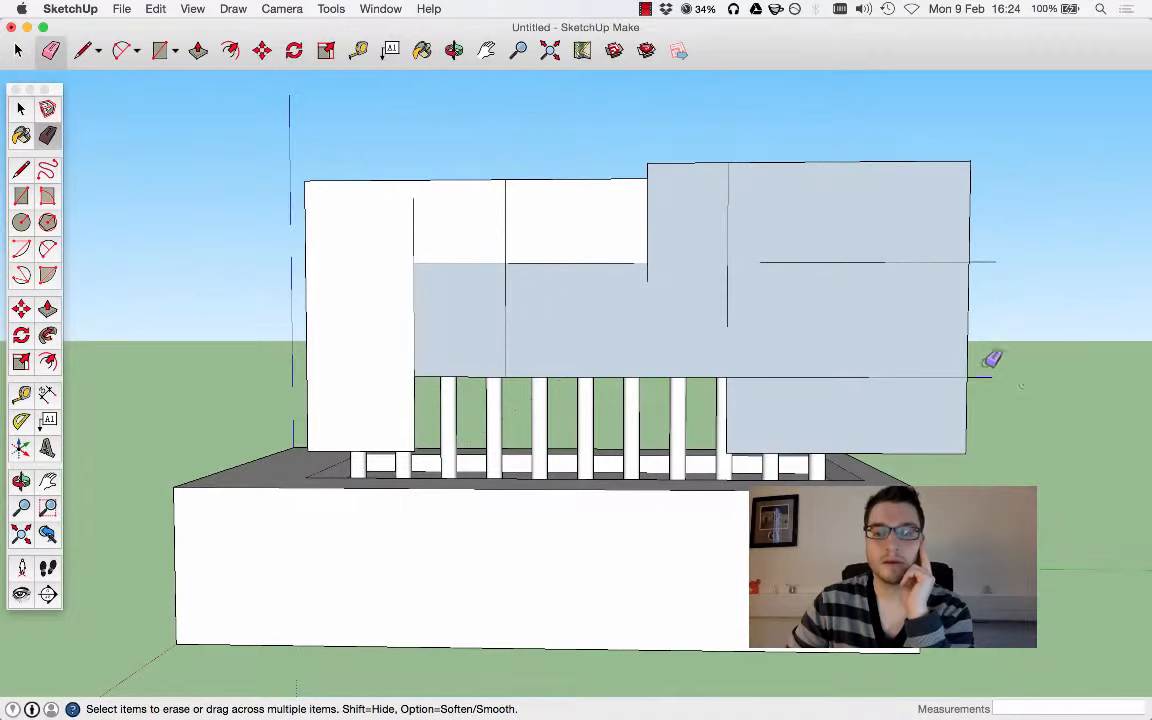
pyautogui.moveTo(988, 265); pyautogui.dragTo(1007, 263)
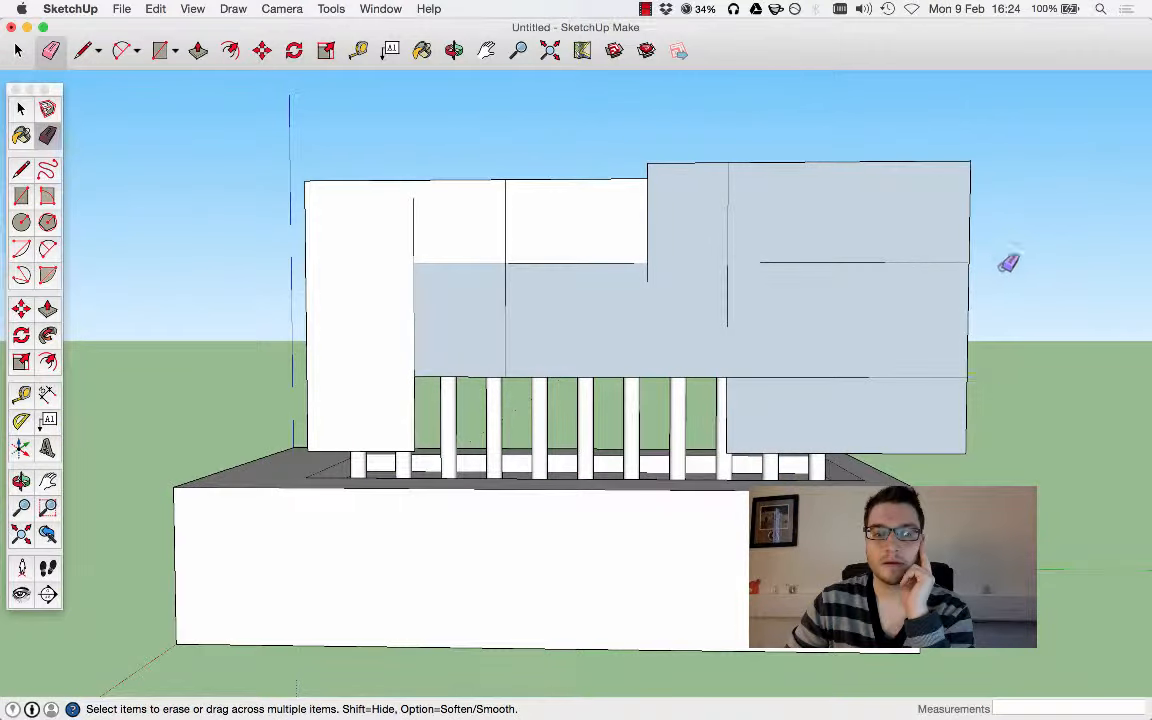
pyautogui.click(889, 378)
pyautogui.click(872, 262)
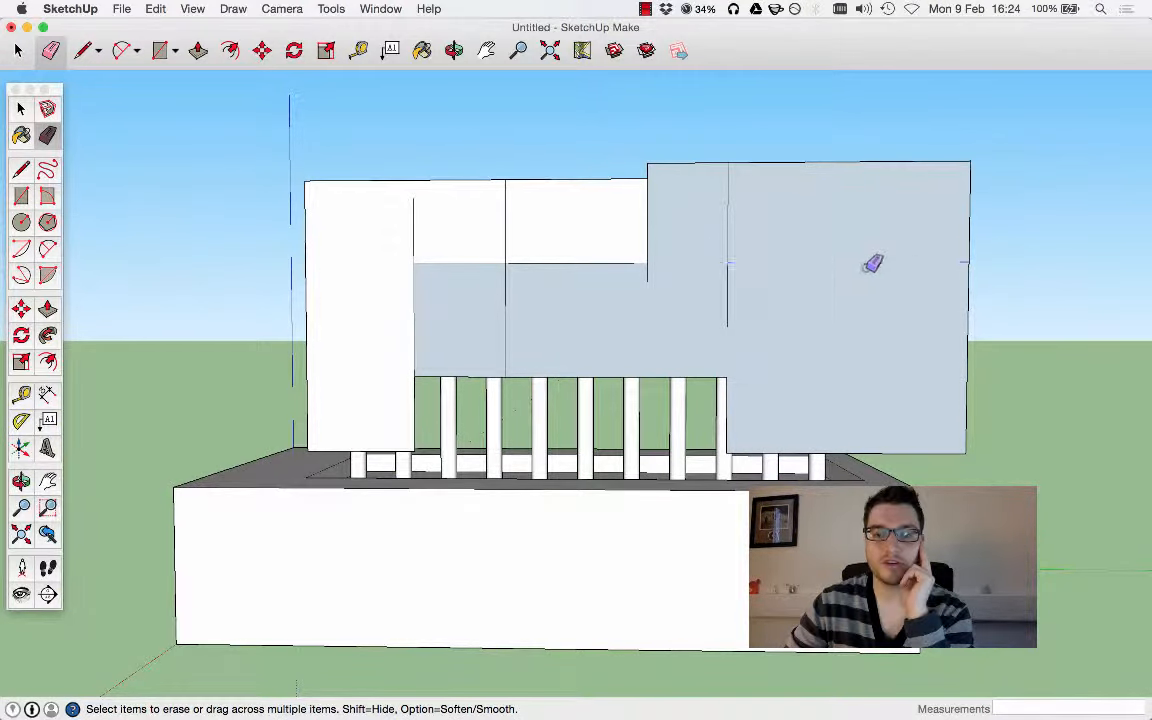
# Erase the horizontal dividing lines in the two panels flanking the centre, and the centre panel's bottom edge to open its lower half
pyautogui.moveTo(764, 249)
pyautogui.mouseDown(button='middle')
pyautogui.moveTo(900, 283)
pyautogui.moveTo(965, 343)
pyautogui.mouseUp(button='middle')
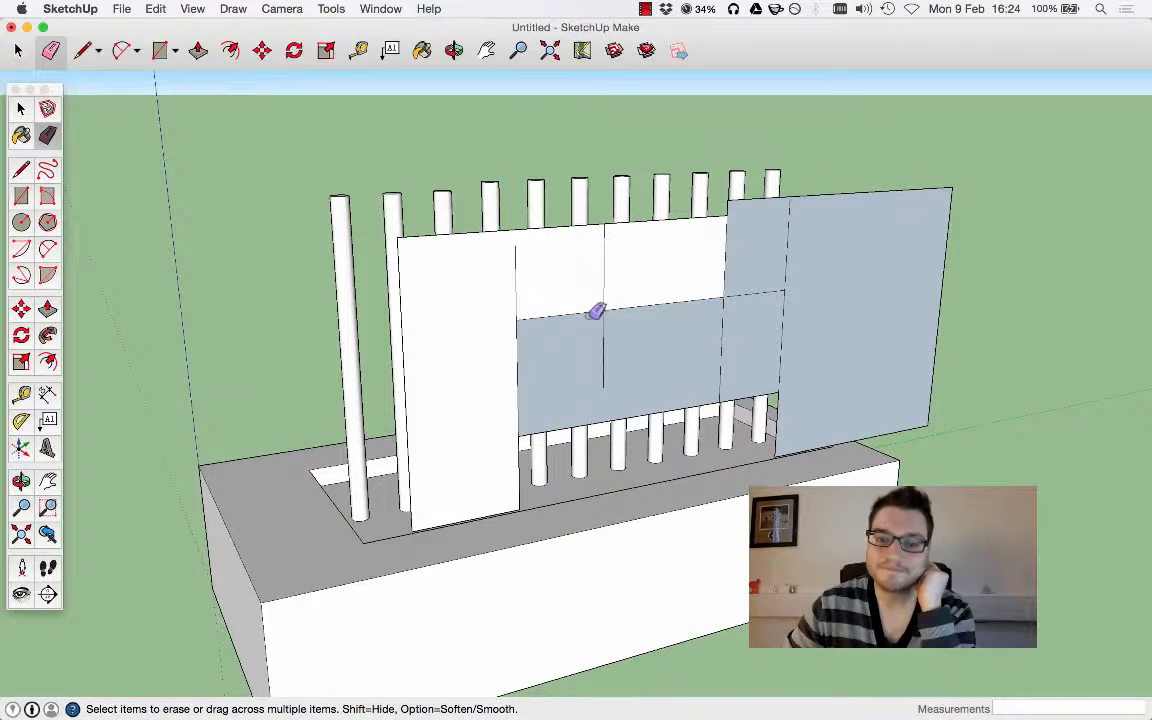
pyautogui.moveTo(594, 258); pyautogui.dragTo(553, 215, button='middle')
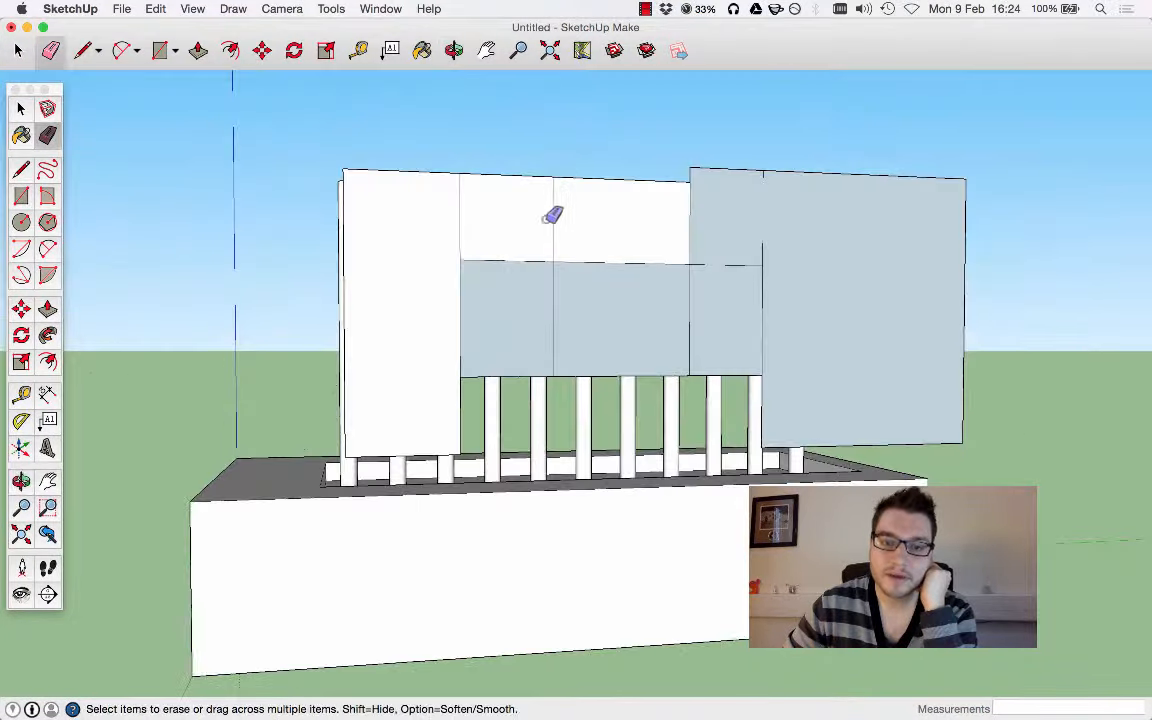
pyautogui.moveTo(548, 250)
pyautogui.mouseDown()
pyautogui.moveTo(542, 262)
pyautogui.moveTo(727, 257)
pyautogui.mouseUp()
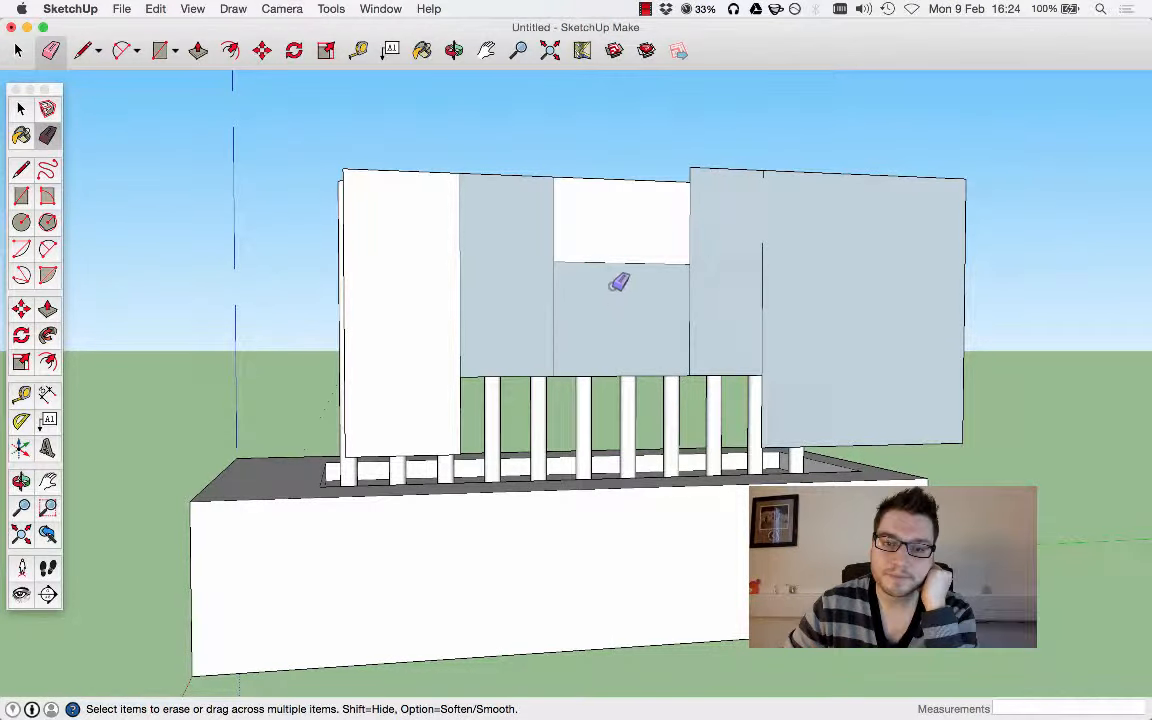
pyautogui.click(617, 377)
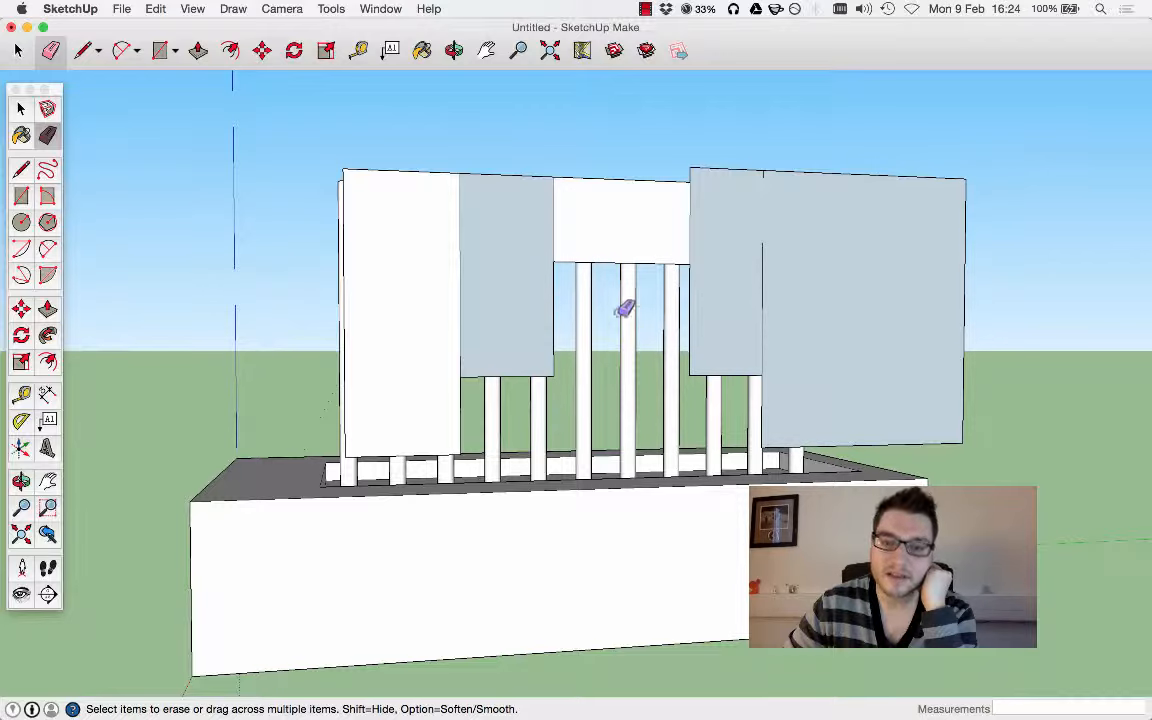
# Examine the stepped panel outline and its distance from the posts and recessed box from several sides
pyautogui.moveTo(779, 232)
pyautogui.mouseDown(button='middle')
pyautogui.moveTo(1054, 360)
pyautogui.moveTo(779, 298)
pyautogui.mouseUp(button='middle')
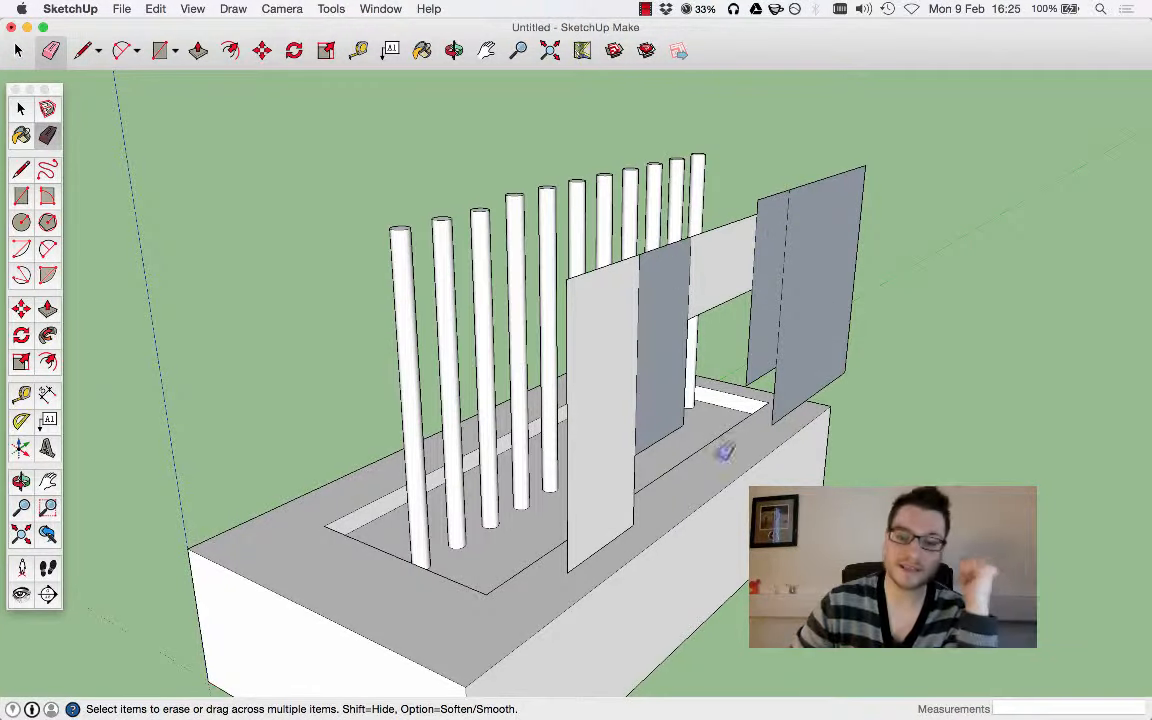
pyautogui.moveTo(81, 160); pyautogui.dragTo(706, 232, button='middle')
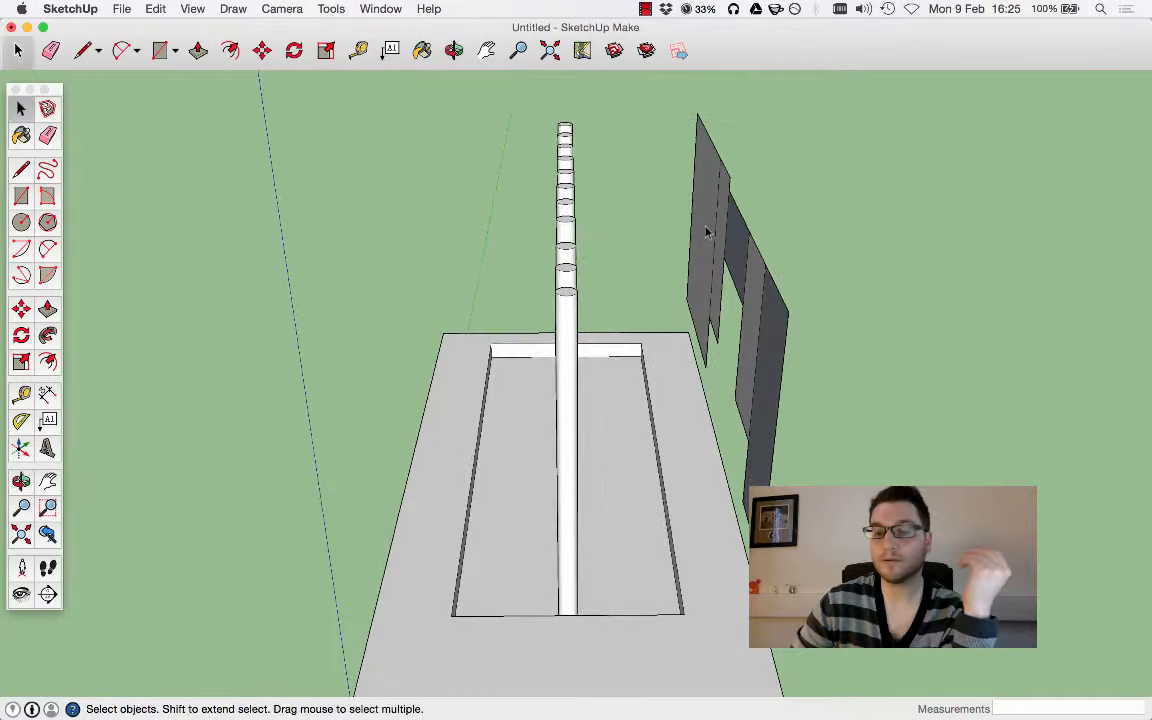
pyautogui.moveTo(762, 206); pyautogui.dragTo(300, 150, button='middle')
pyautogui.moveTo(300, 150); pyautogui.dragTo(1067, 494)
pyautogui.moveTo(447, 265); pyautogui.dragTo(735, 265, button='middle')
pyautogui.moveTo(689, 147); pyautogui.dragTo(870, 205, button='middle')
pyautogui.moveTo(765, 285); pyautogui.dragTo(850, 225, button='middle')
pyautogui.moveTo(398, 287); pyautogui.dragTo(228, 332, button='middle')
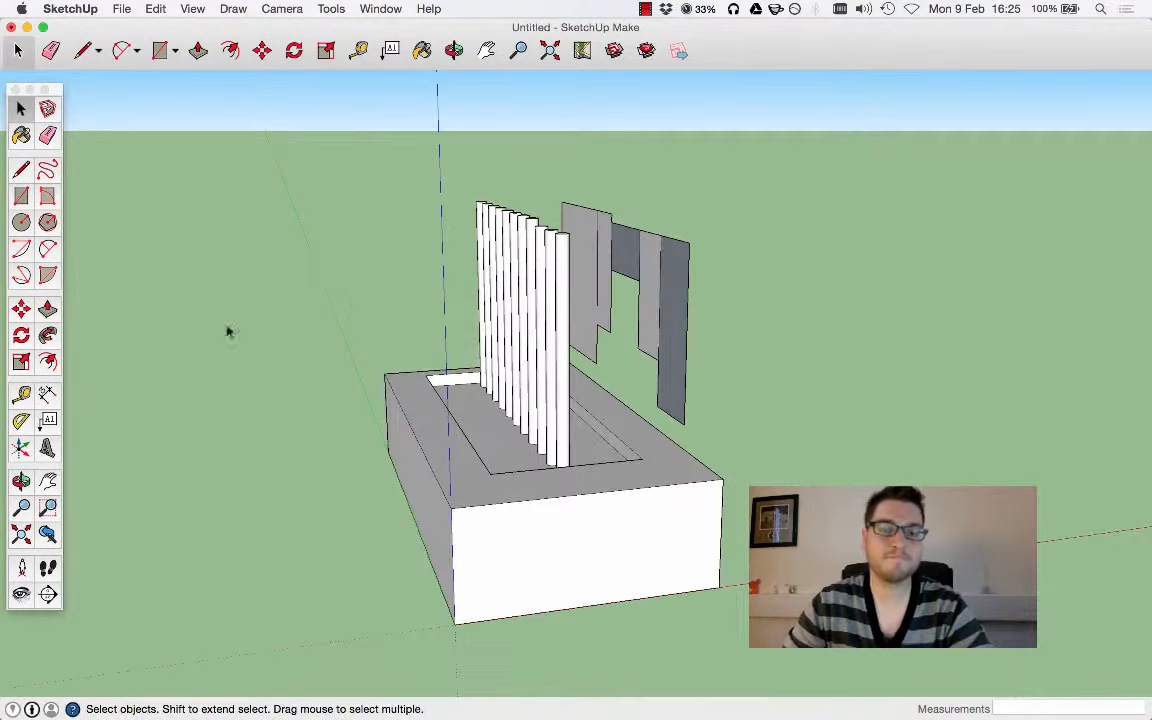
# Place a section plane on the long side face of the box and move it along the red axis past the row of posts
pyautogui.click(329, 8)
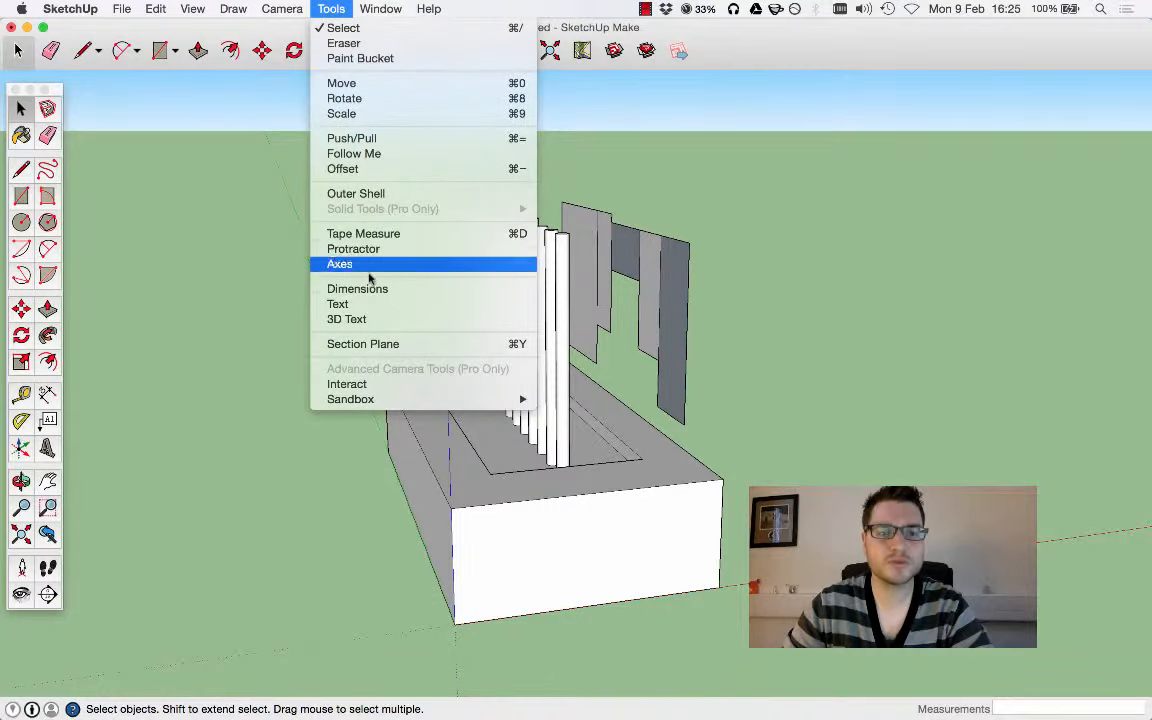
pyautogui.click(372, 344)
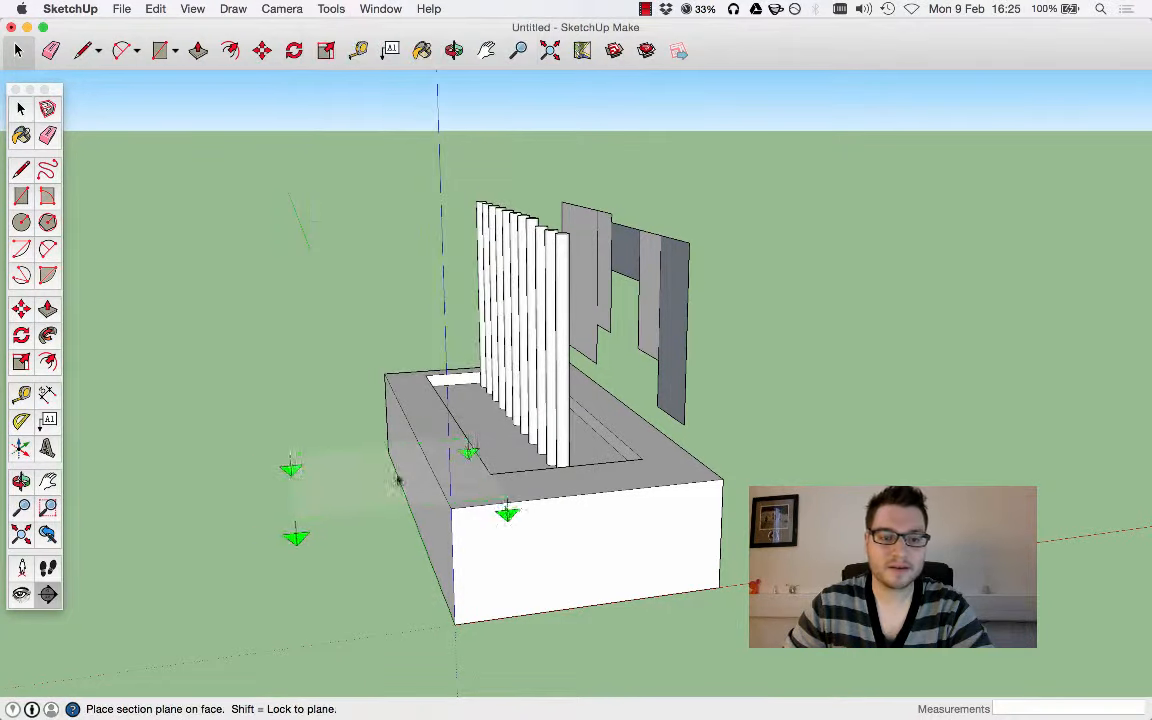
pyautogui.click(437, 515)
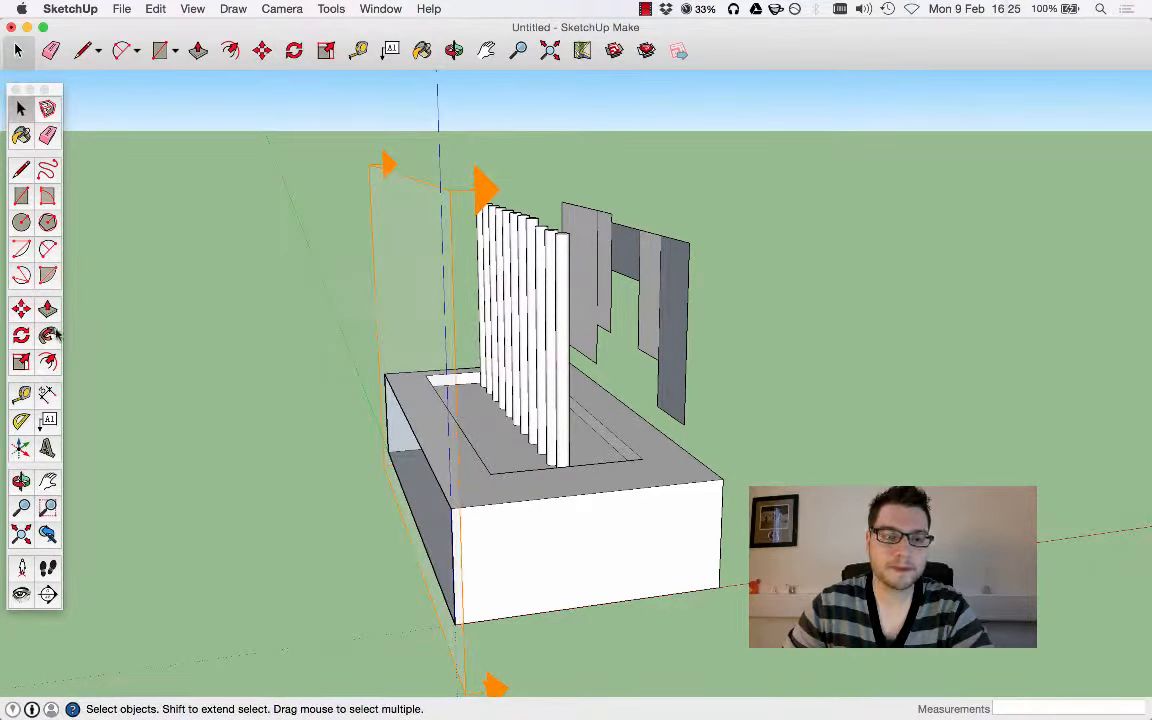
pyautogui.click(21, 308)
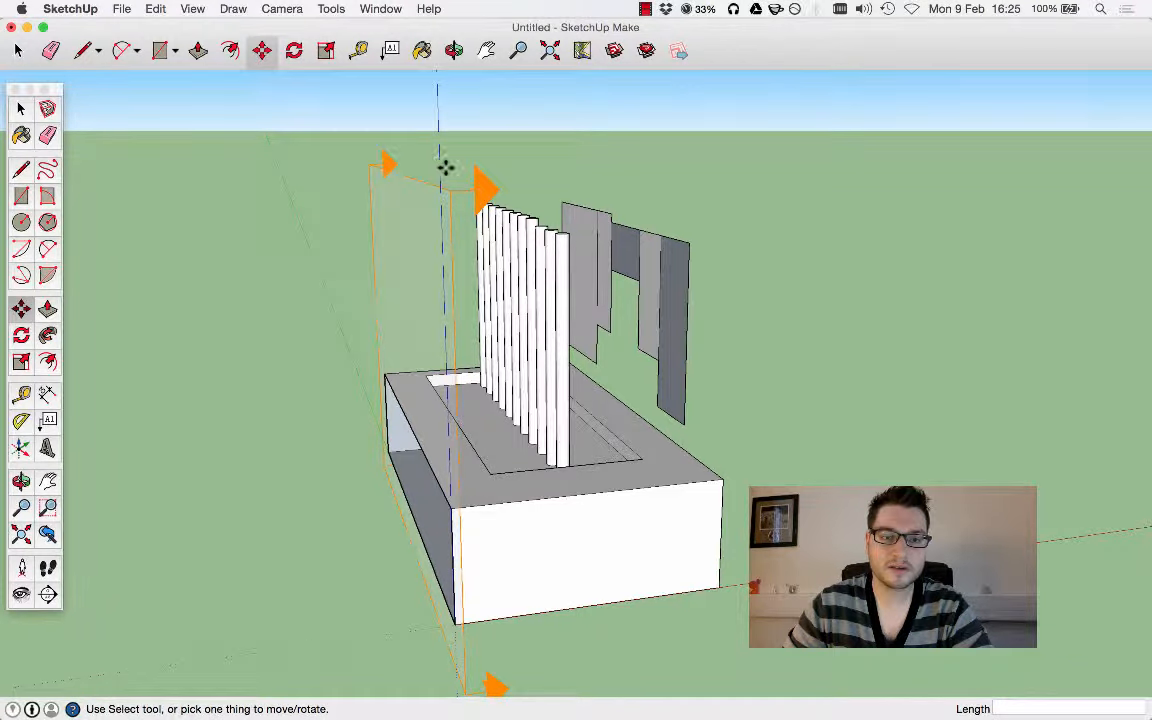
pyautogui.click(380, 165)
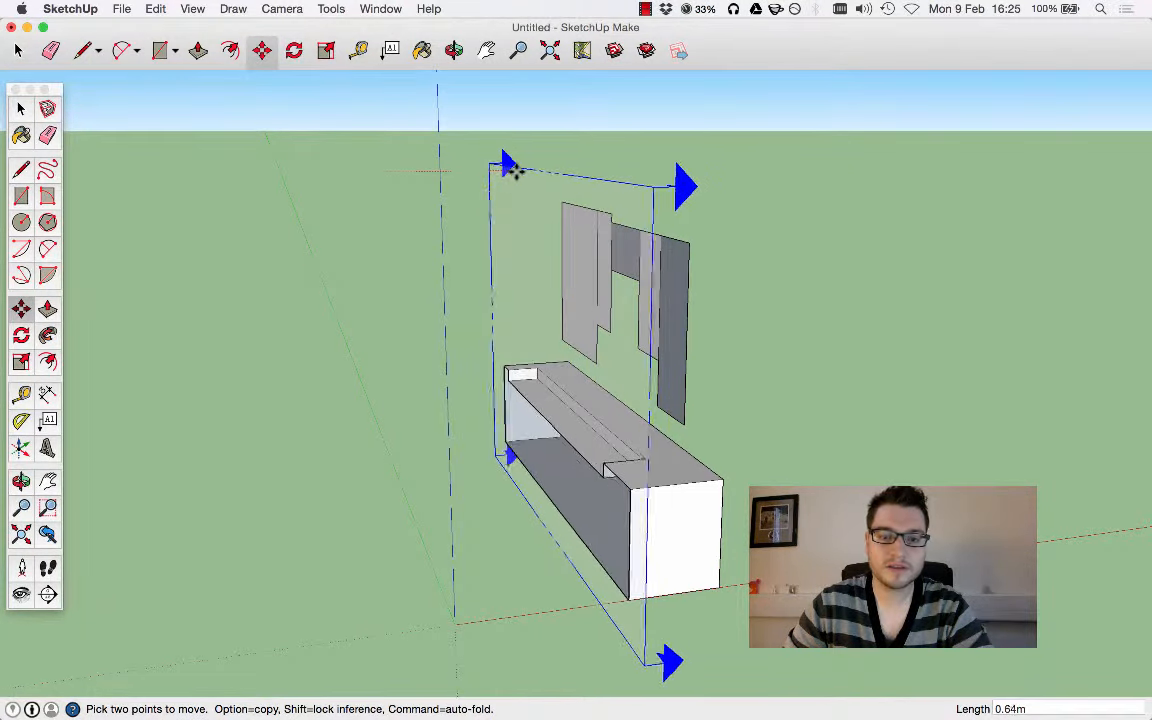
pyautogui.click(524, 168)
pyautogui.click(22, 108)
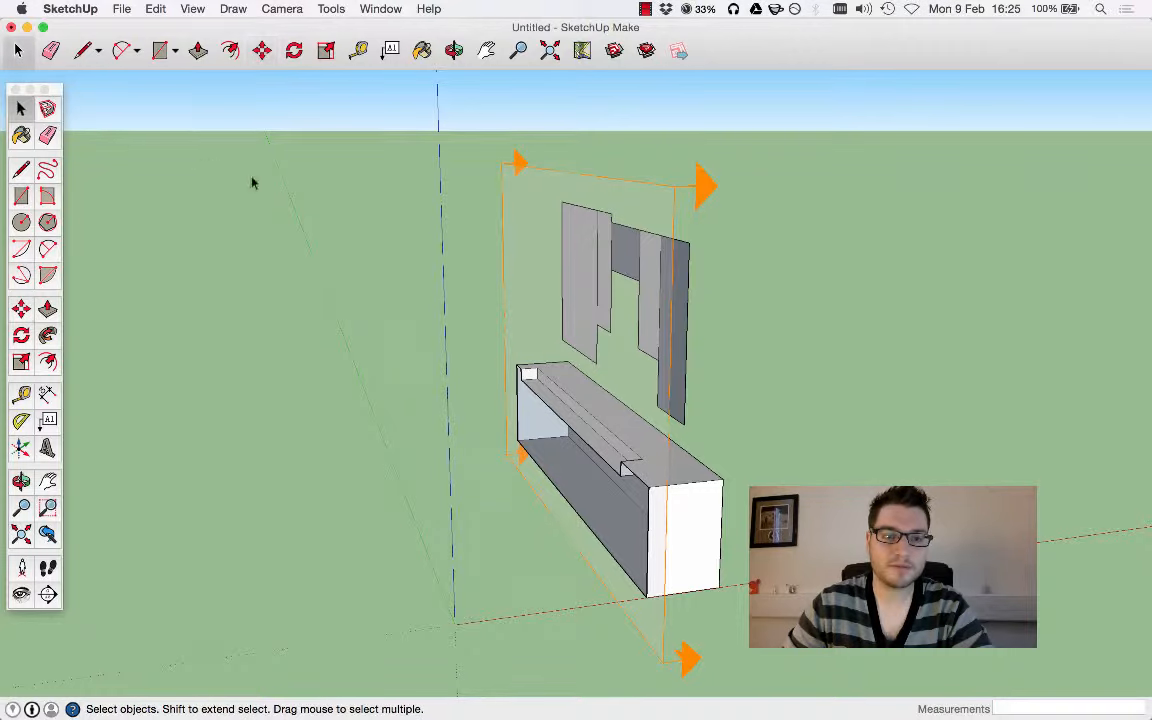
# Turn off the display of section planes while viewing the cut side of the box
pyautogui.moveTo(386, 231); pyautogui.dragTo(409, 145, button='middle')
pyautogui.click(207, 8)
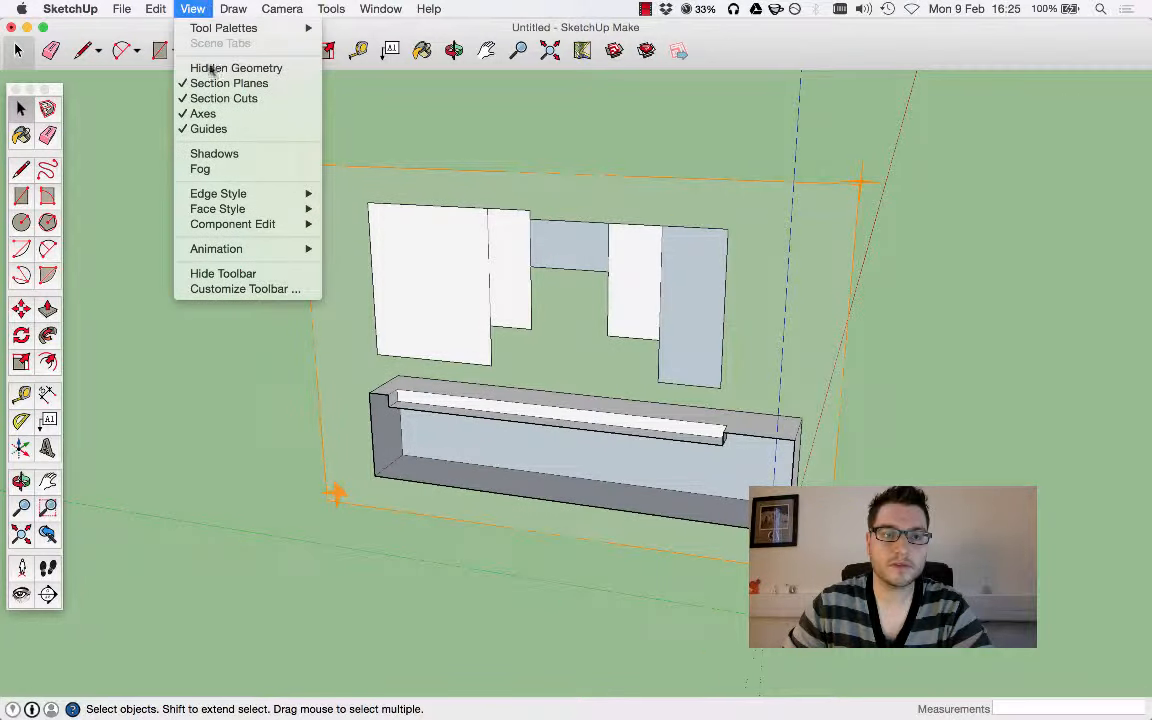
pyautogui.click(225, 82)
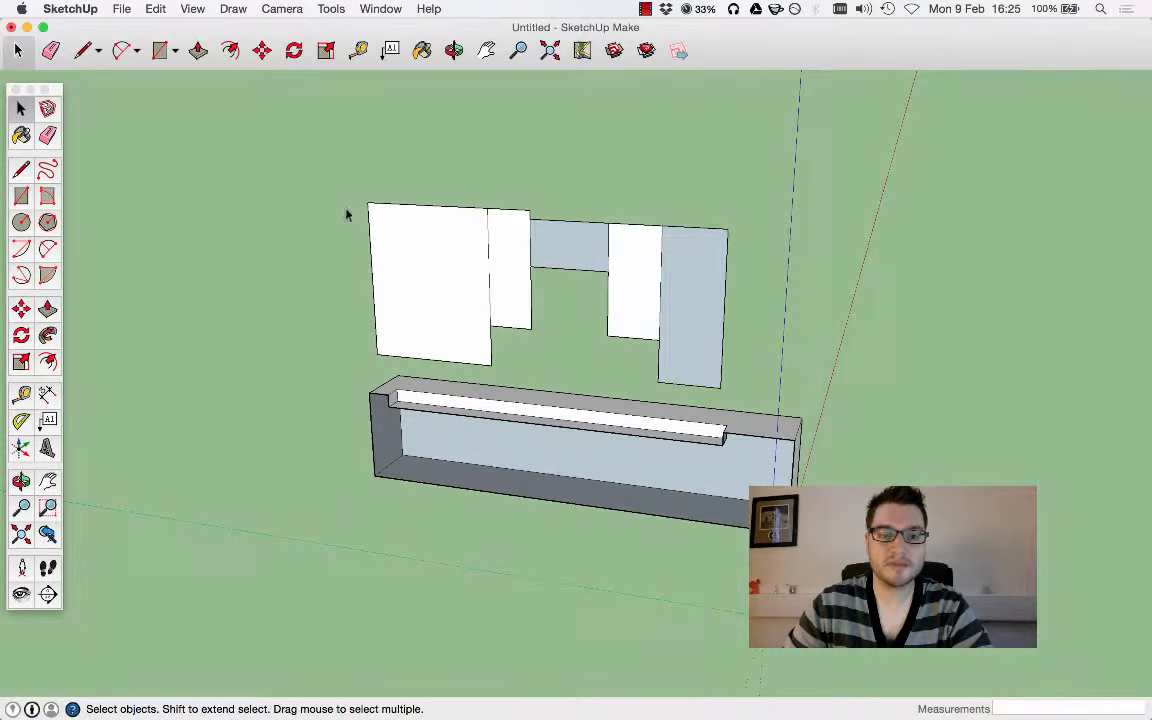
# Switch to the Right standard view and select the complete stepped panel outline above the box
pyautogui.click(335, 8)
pyautogui.moveTo(300, 8)
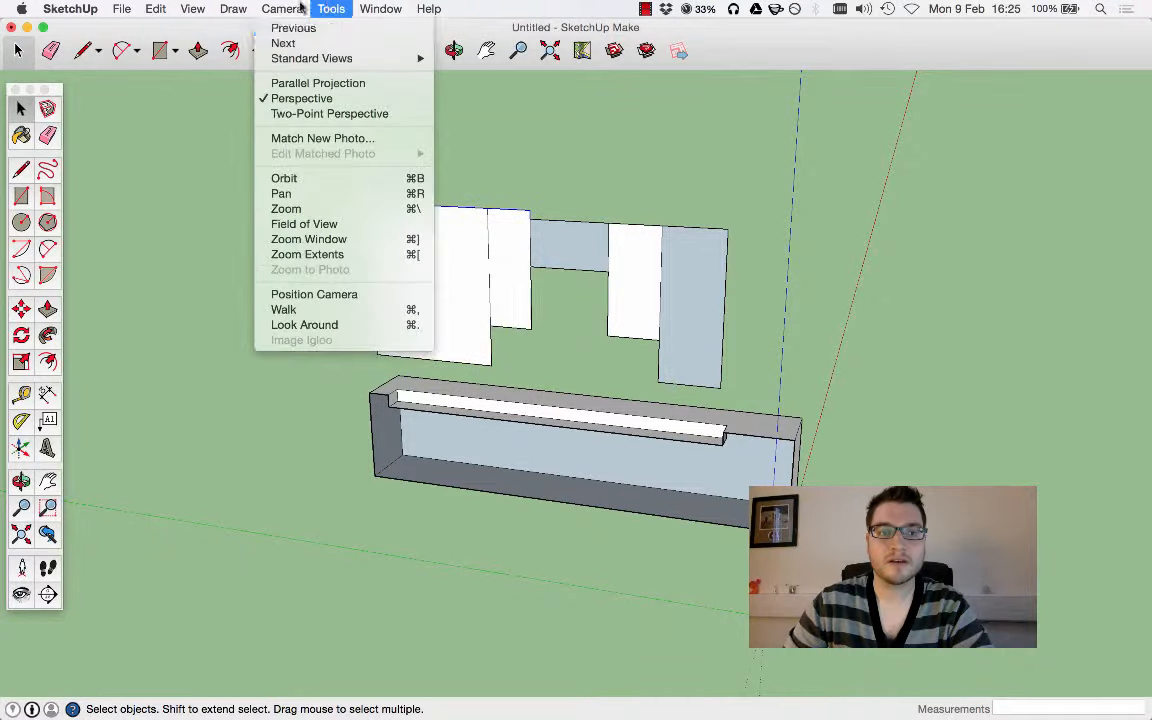
pyautogui.moveTo(410, 58)
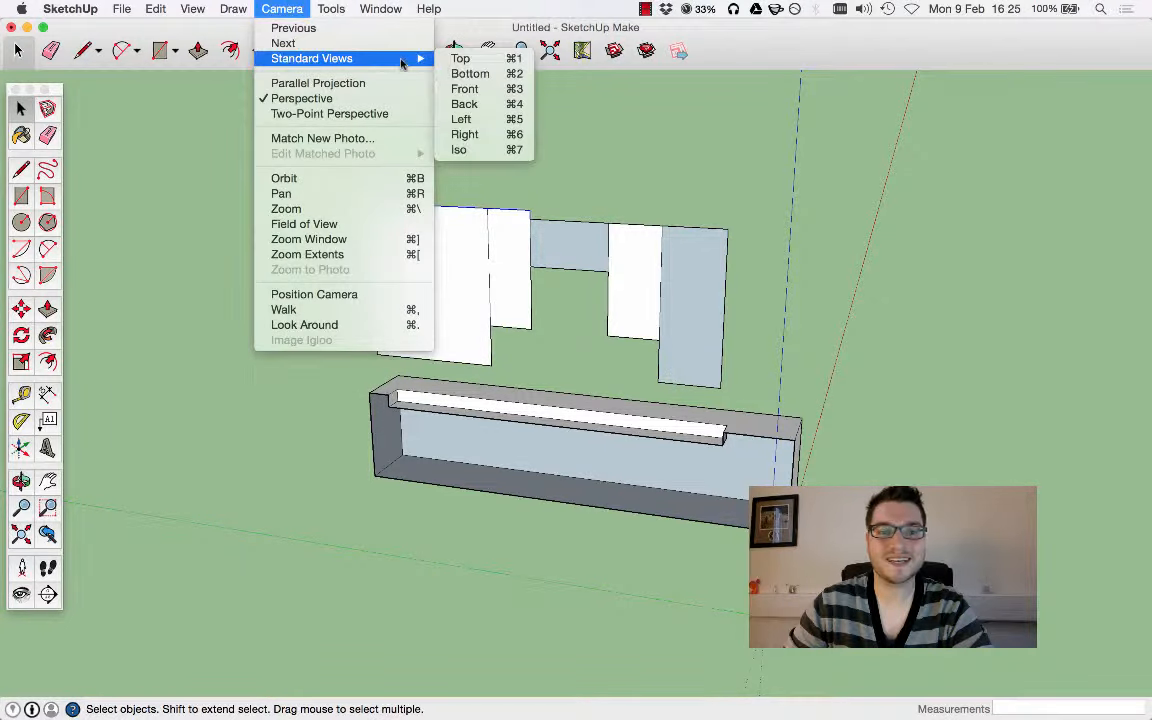
pyautogui.click(474, 134)
pyautogui.moveTo(327, 158); pyautogui.dragTo(892, 443)
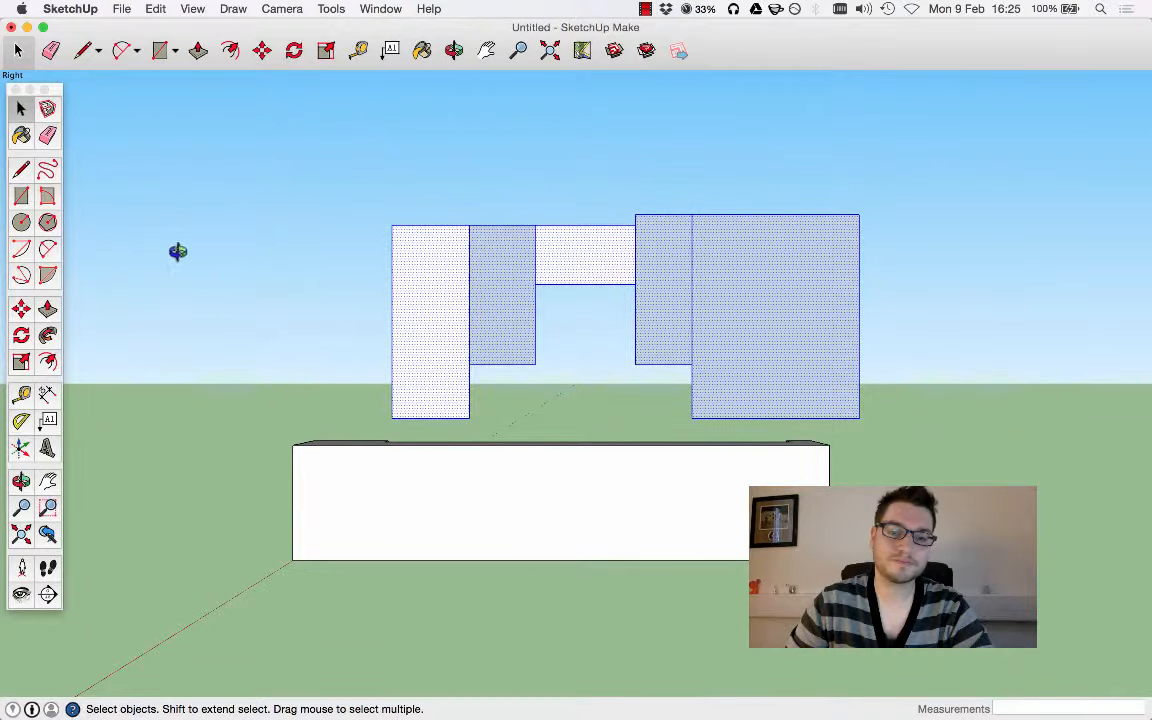
# Copy the selected panels 1.10 m along the red axis and repeat the copy as a 4x array
pyautogui.moveTo(178, 251); pyautogui.dragTo(566, 365, button='middle')
pyautogui.scroll(-2, 293, 350)
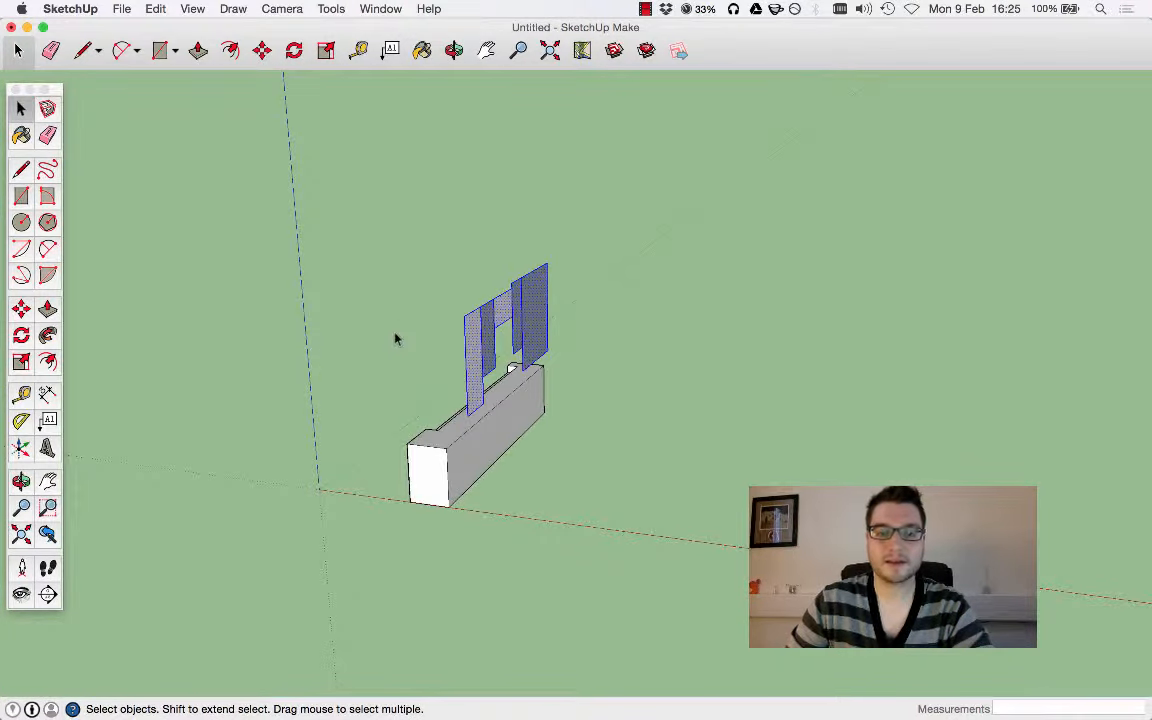
pyautogui.click(21, 309)
pyautogui.click(479, 332)
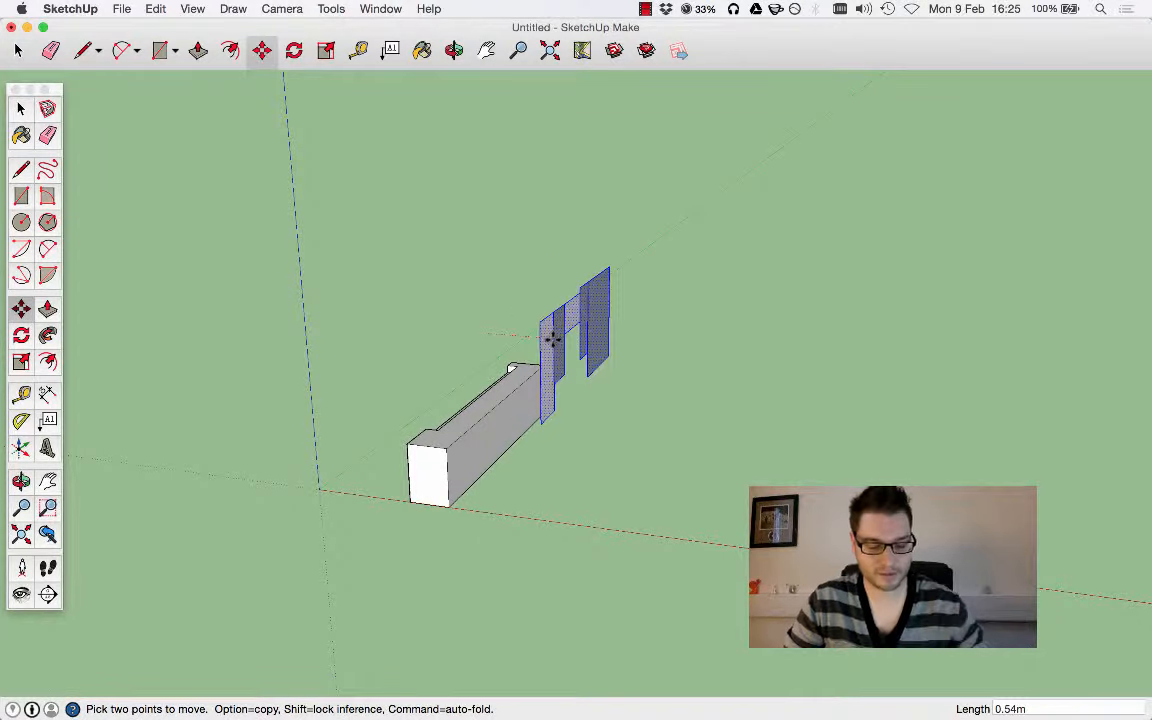
pyautogui.press('alt')
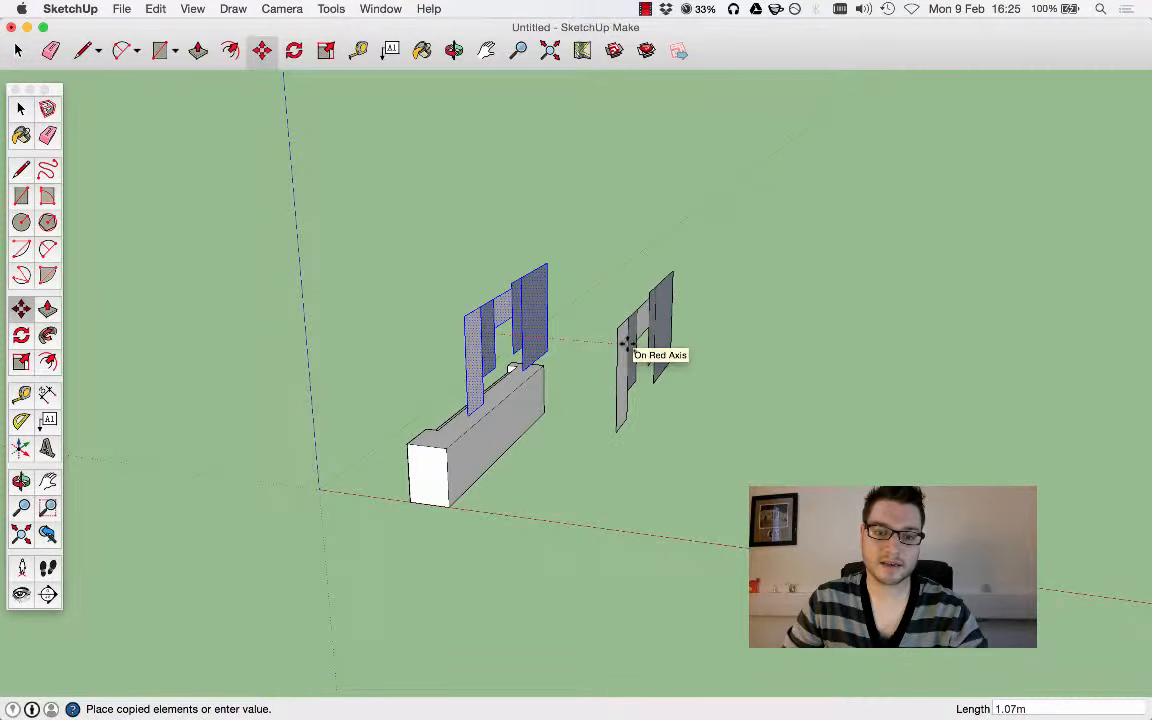
pyautogui.click(631, 345)
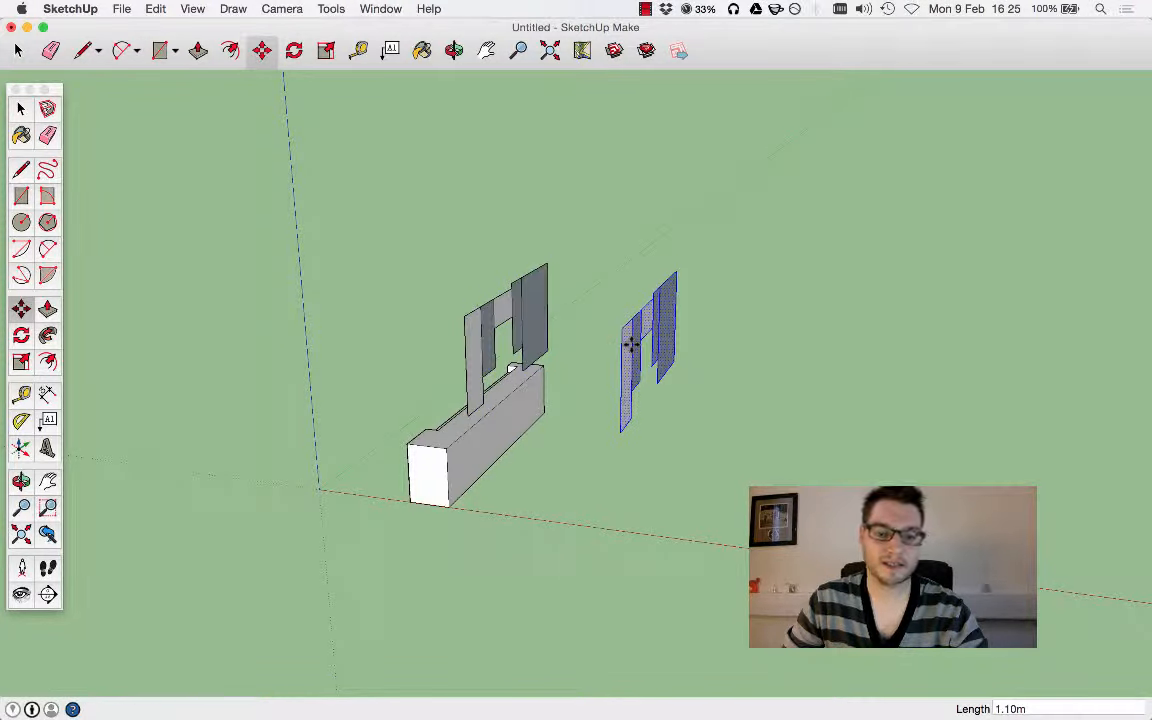
pyautogui.write('4x')
pyautogui.press('Return')
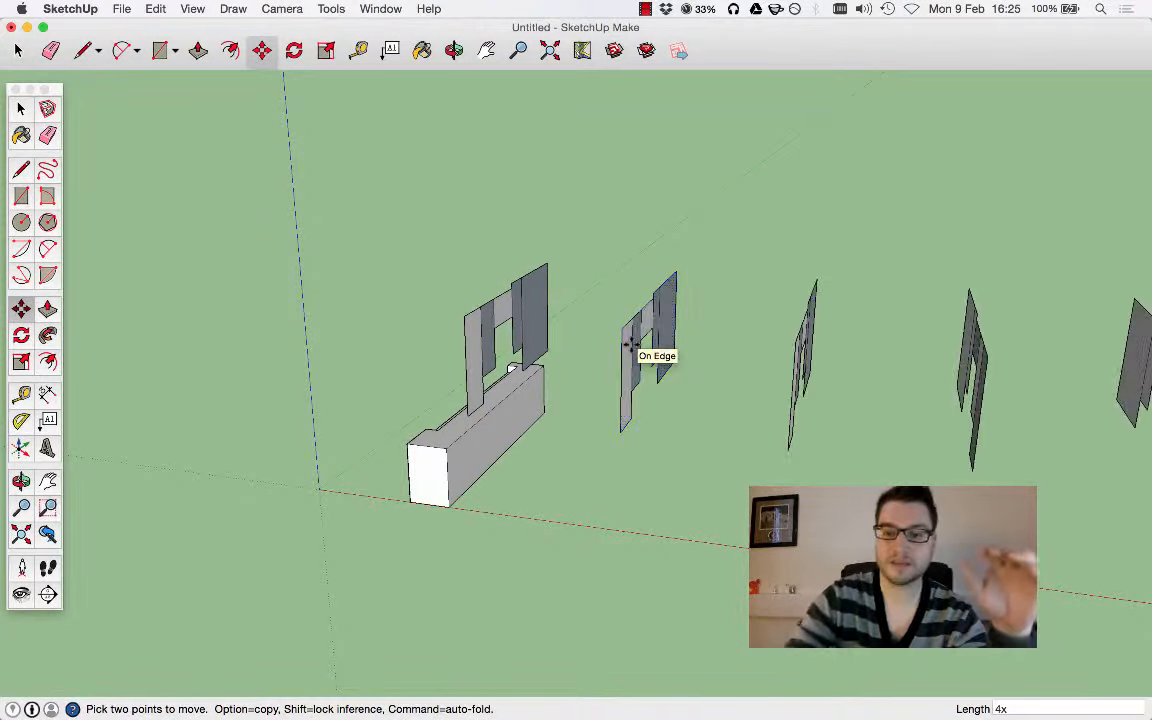
# Delete the original set of panels above the box, including the loose edges left behind
pyautogui.scroll(-2, 605, 345)
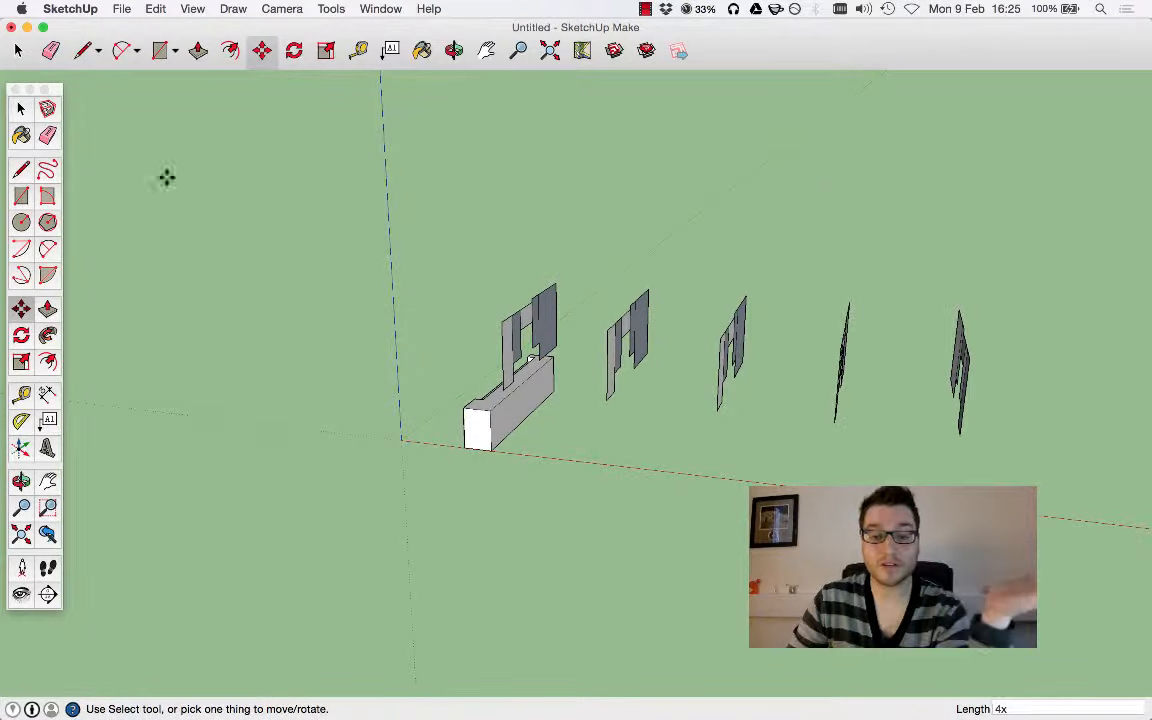
pyautogui.press('space')
pyautogui.moveTo(301, 206); pyautogui.dragTo(555, 329, button='middle')
pyautogui.scroll(4, 510, 320)
pyautogui.click(512, 236)
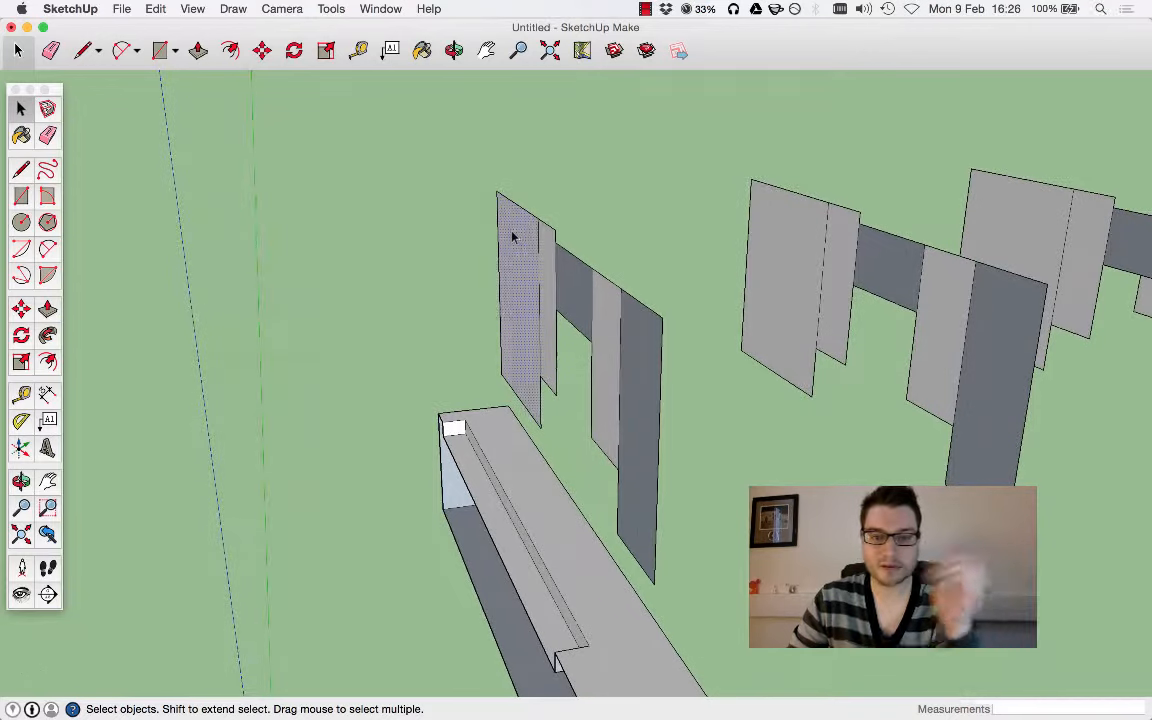
pyautogui.press('Delete')
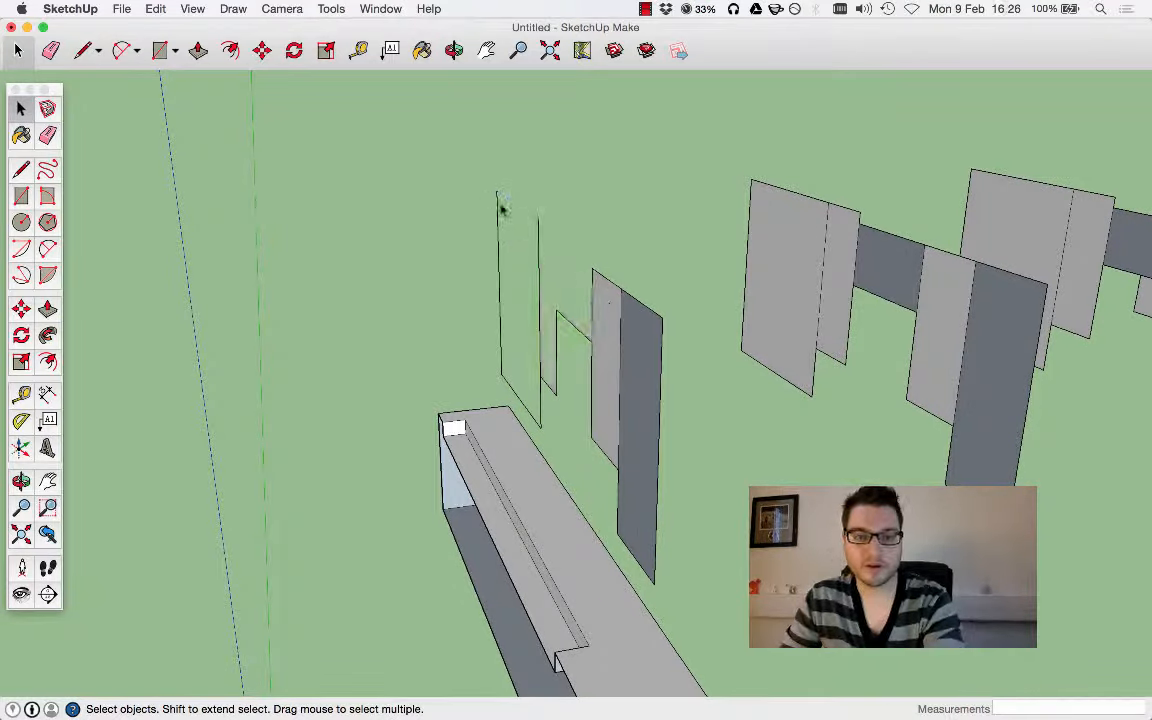
pyautogui.press('Delete')
pyautogui.moveTo(678, 401)
pyautogui.mouseDown()
pyautogui.moveTo(689, 425)
pyautogui.moveTo(614, 396)
pyautogui.mouseUp()
pyautogui.press('Delete')
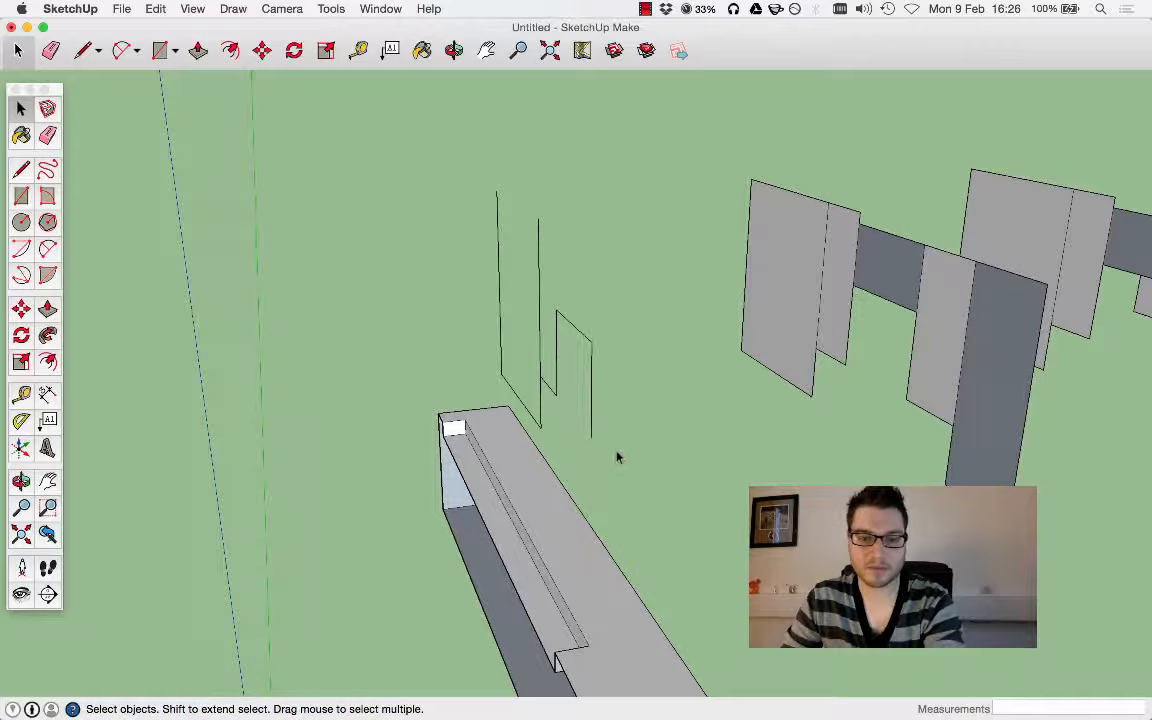
pyautogui.press('Delete')
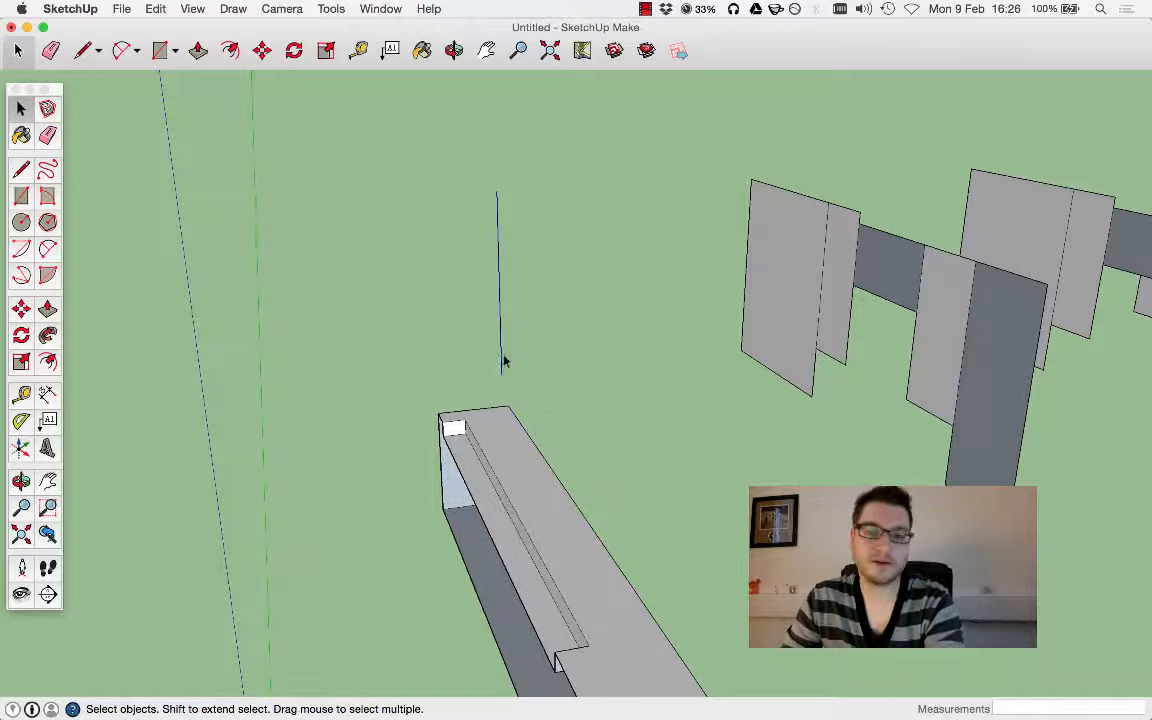
# Try to erase the outer edges of the inner panels on the nearest copied panel set
pyautogui.moveTo(635, 397); pyautogui.dragTo(725, 291, button='middle')
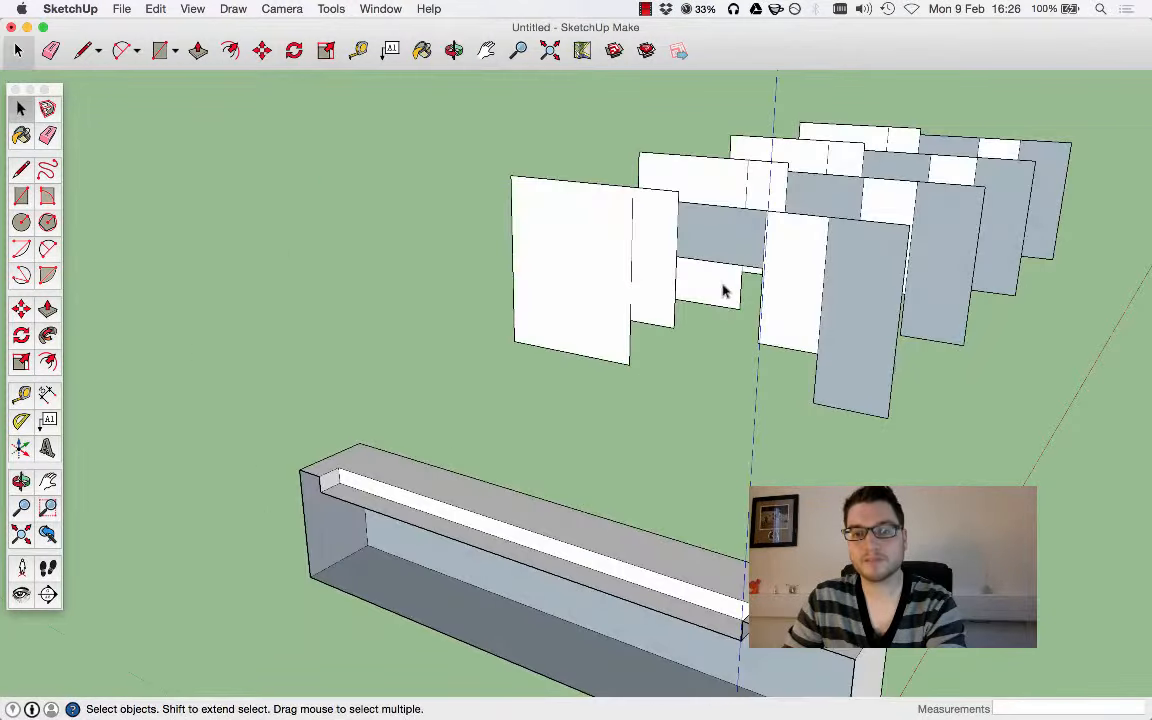
pyautogui.scroll(3, 728, 343)
pyautogui.moveTo(728, 343); pyautogui.dragTo(676, 404, button='middle')
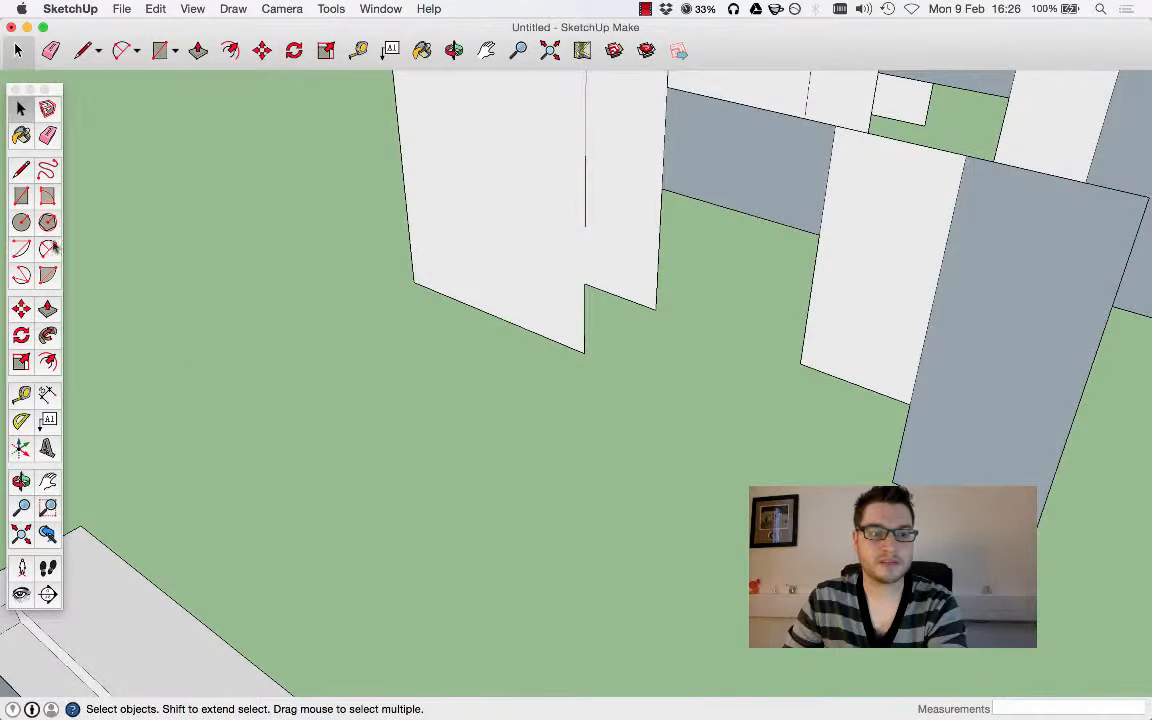
pyautogui.click(48, 137)
pyautogui.scroll(-3, 402, 538)
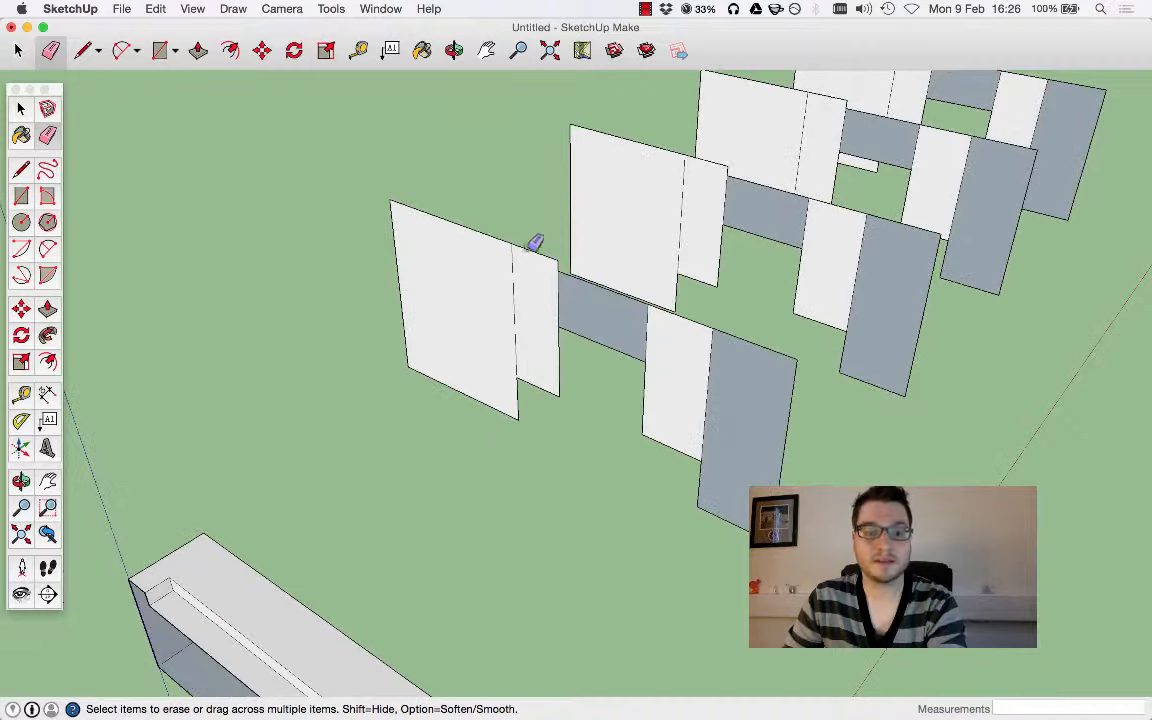
pyautogui.click(549, 241)
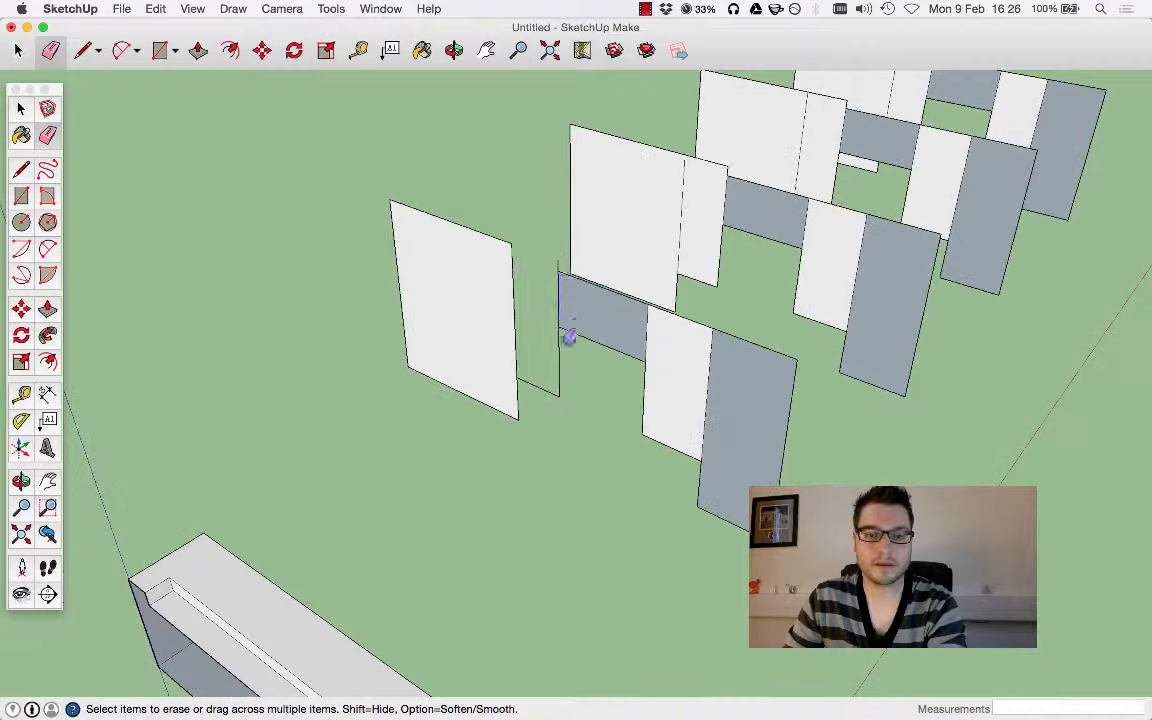
pyautogui.moveTo(569, 337); pyautogui.dragTo(553, 380)
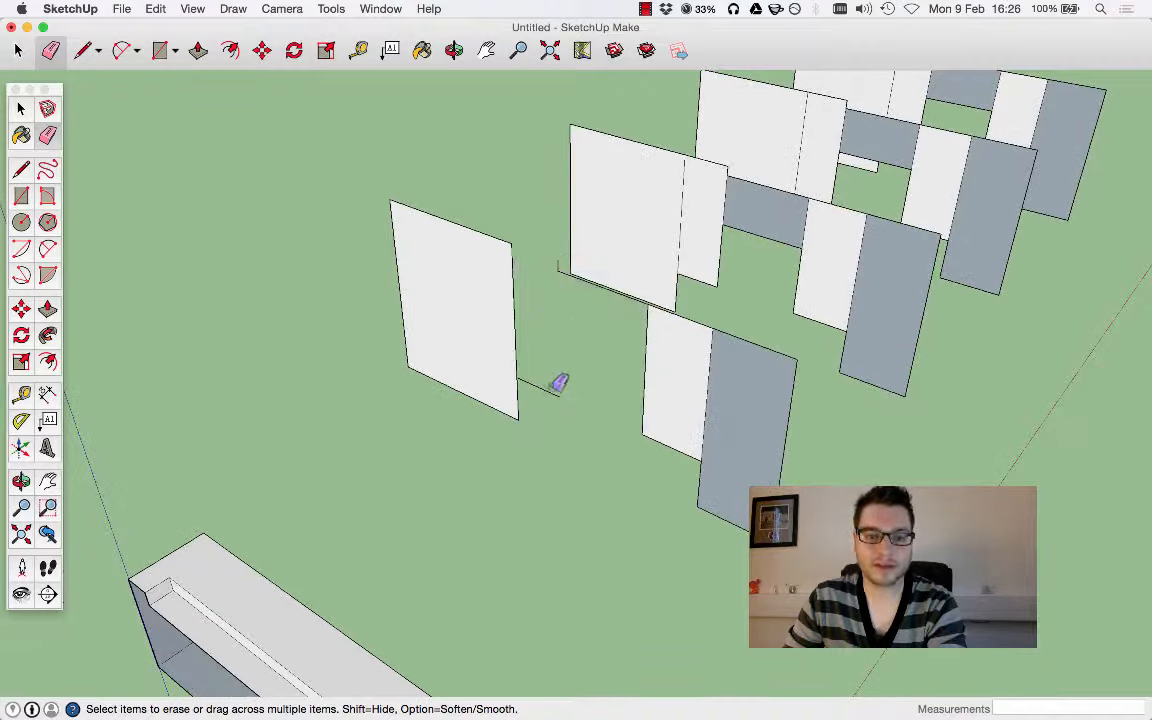
pyautogui.click(650, 438)
pyautogui.click(645, 416)
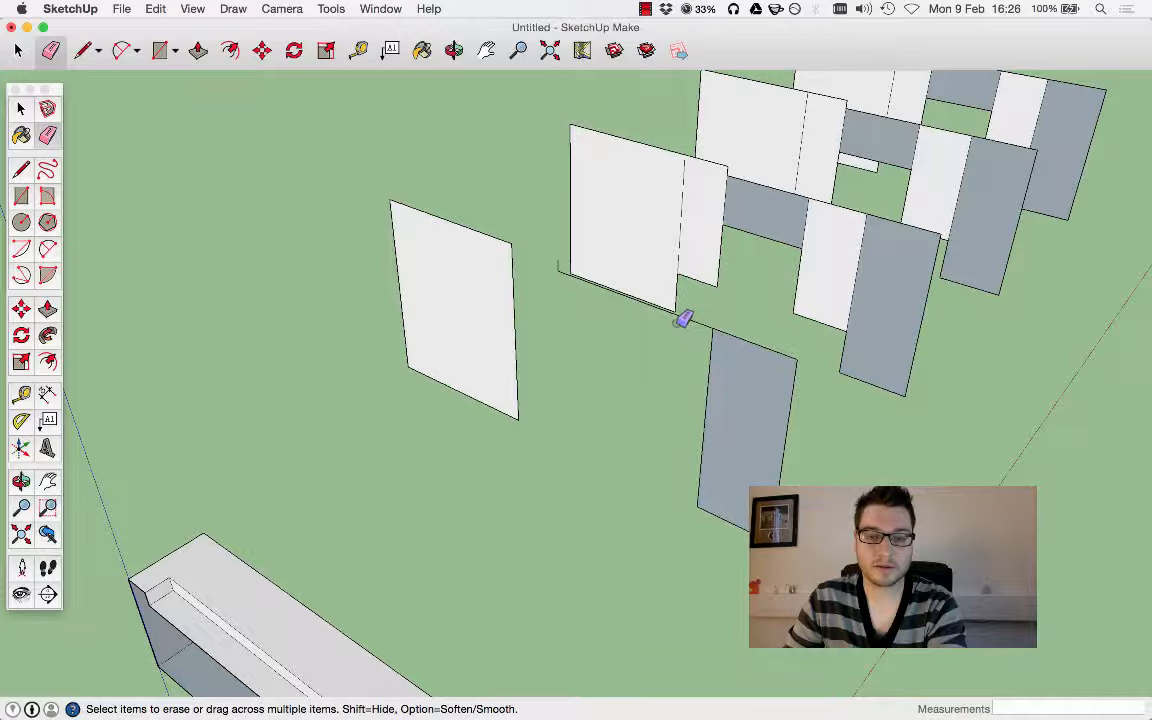
pyautogui.click(678, 315)
# Undo the last edge erasures on the nearest copied panel set
pyautogui.press('super+z')
pyautogui.press('super+z')
pyautogui.press('super+z')
pyautogui.press('super+z')
pyautogui.press('super+z')
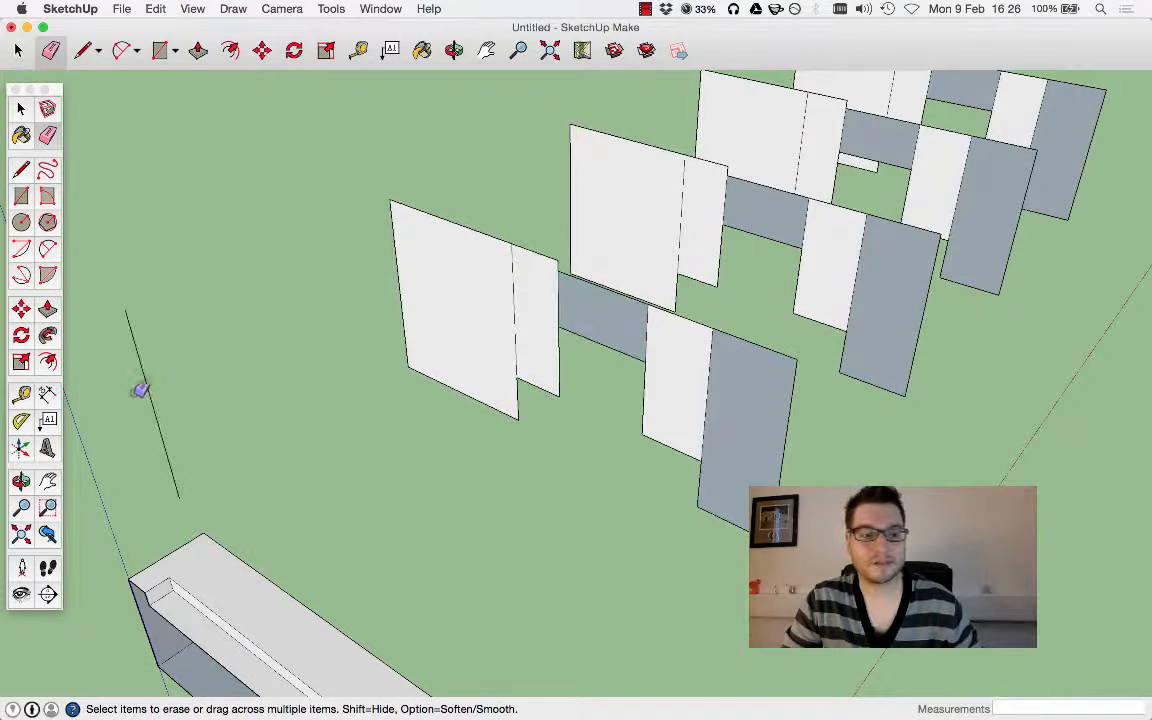
# Erase the stray vertical line and the dividing lines between the nearest copy's panels, merging them into one stepped face
pyautogui.click(147, 376)
pyautogui.click(508, 292)
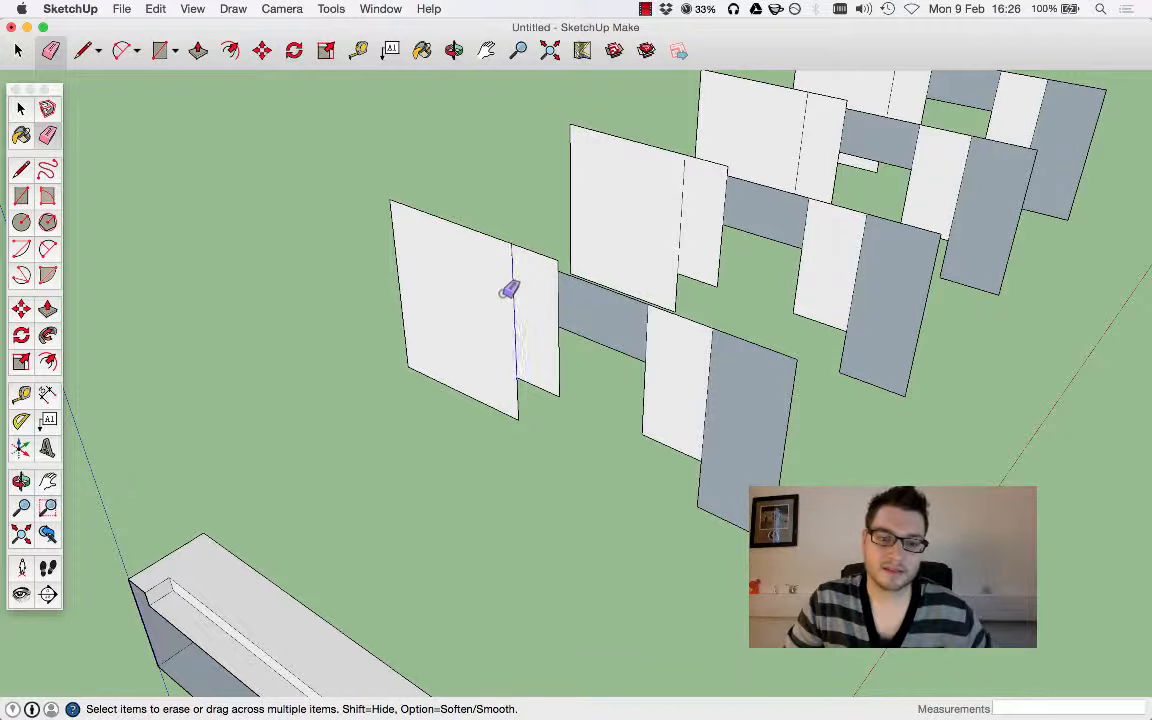
pyautogui.moveTo(508, 292)
pyautogui.mouseDown()
pyautogui.moveTo(565, 287)
pyautogui.moveTo(709, 347)
pyautogui.mouseUp()
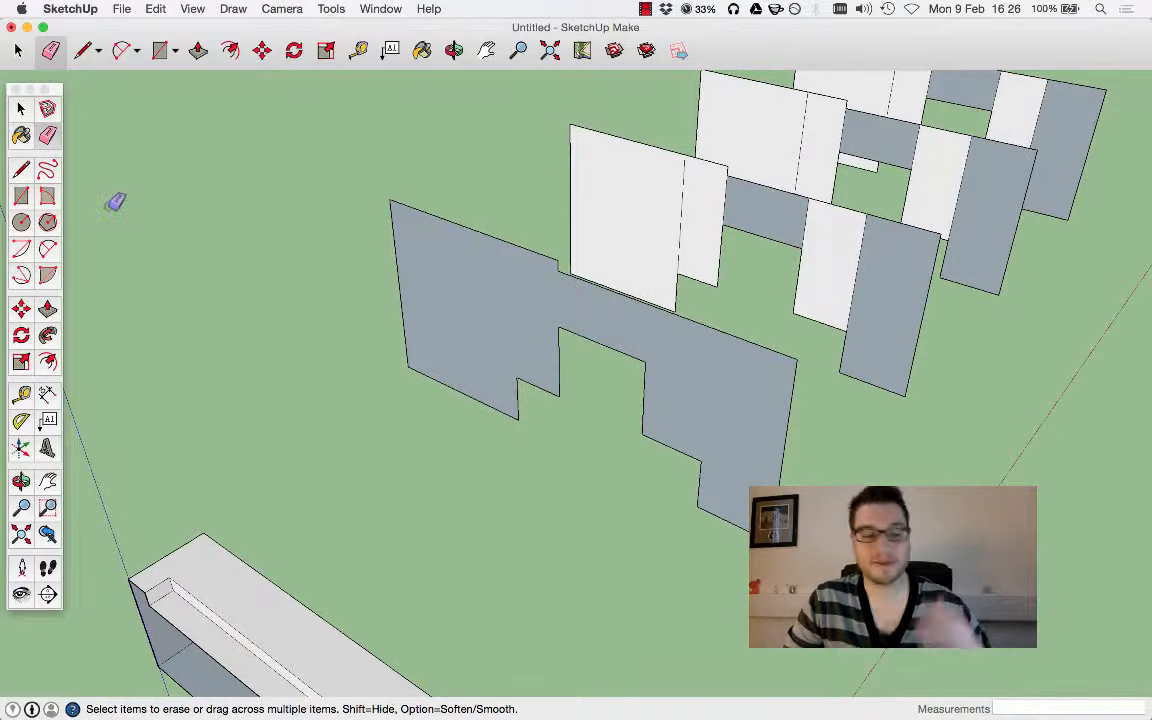
# Delete the three other panel copies behind the merged stepped face
pyautogui.click(21, 112)
pyautogui.scroll(-4, 357, 506)
pyautogui.moveTo(700, 406)
pyautogui.mouseDown(button='middle')
pyautogui.moveTo(349, 385)
pyautogui.moveTo(324, 337)
pyautogui.moveTo(459, 295)
pyautogui.mouseUp(button='middle')
pyautogui.moveTo(538, 250); pyautogui.dragTo(935, 510)
pyautogui.press('Delete')
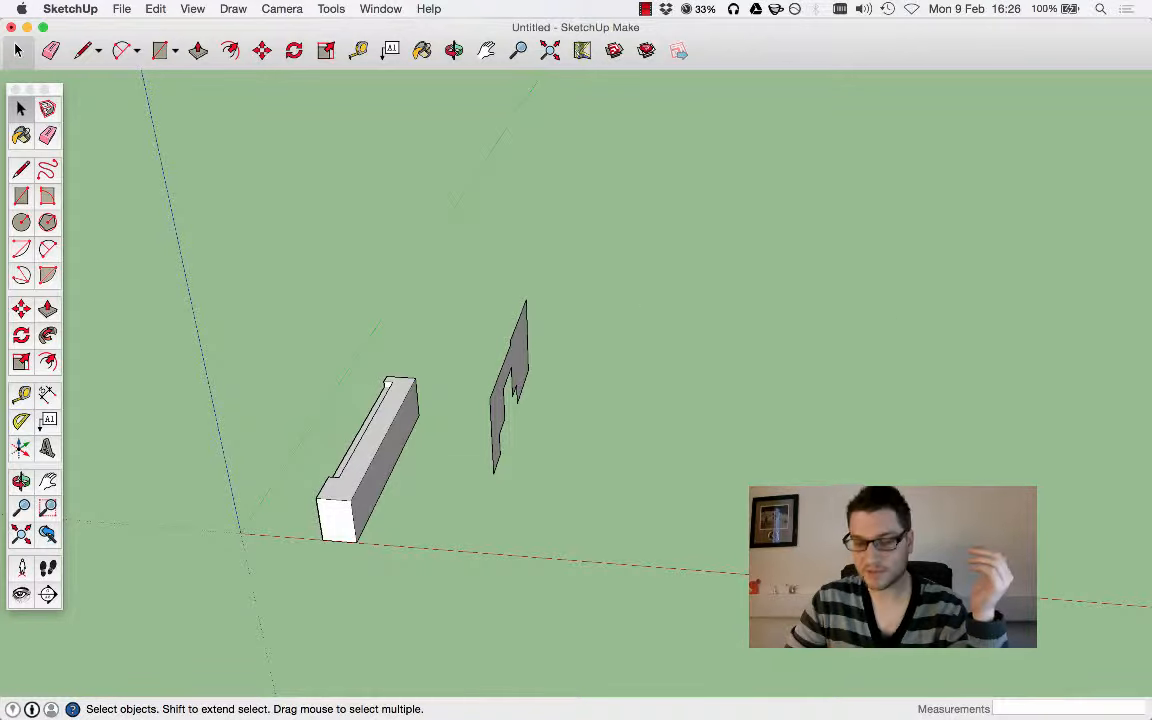
# Push/Pull the merged stepped face about 0.45 m toward the box to make it a solid block
pyautogui.moveTo(745, 497); pyautogui.dragTo(318, 338, button='middle')
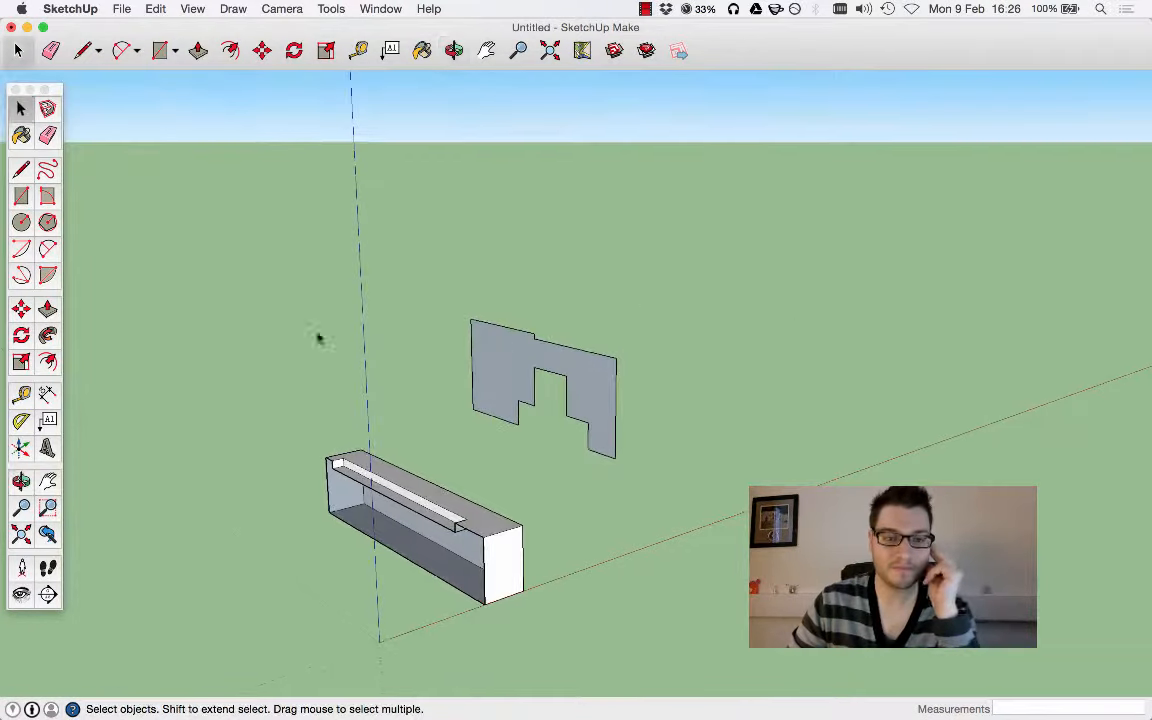
pyautogui.click(47, 309)
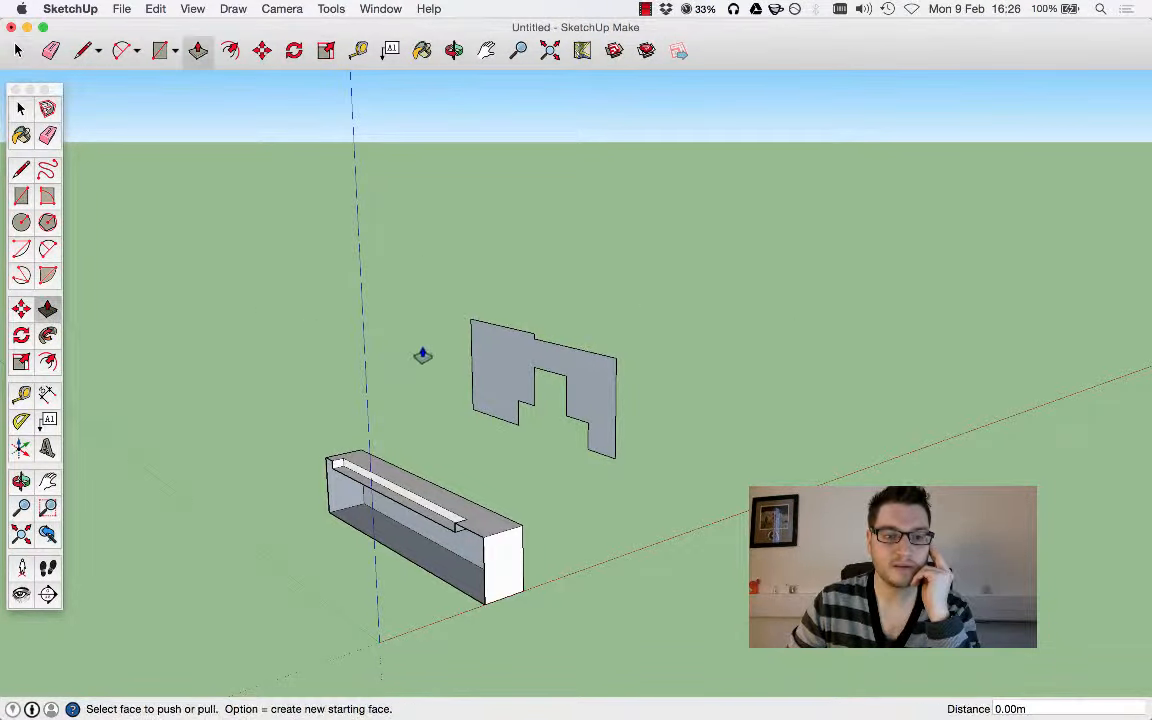
pyautogui.click(509, 368)
pyautogui.click(471, 393)
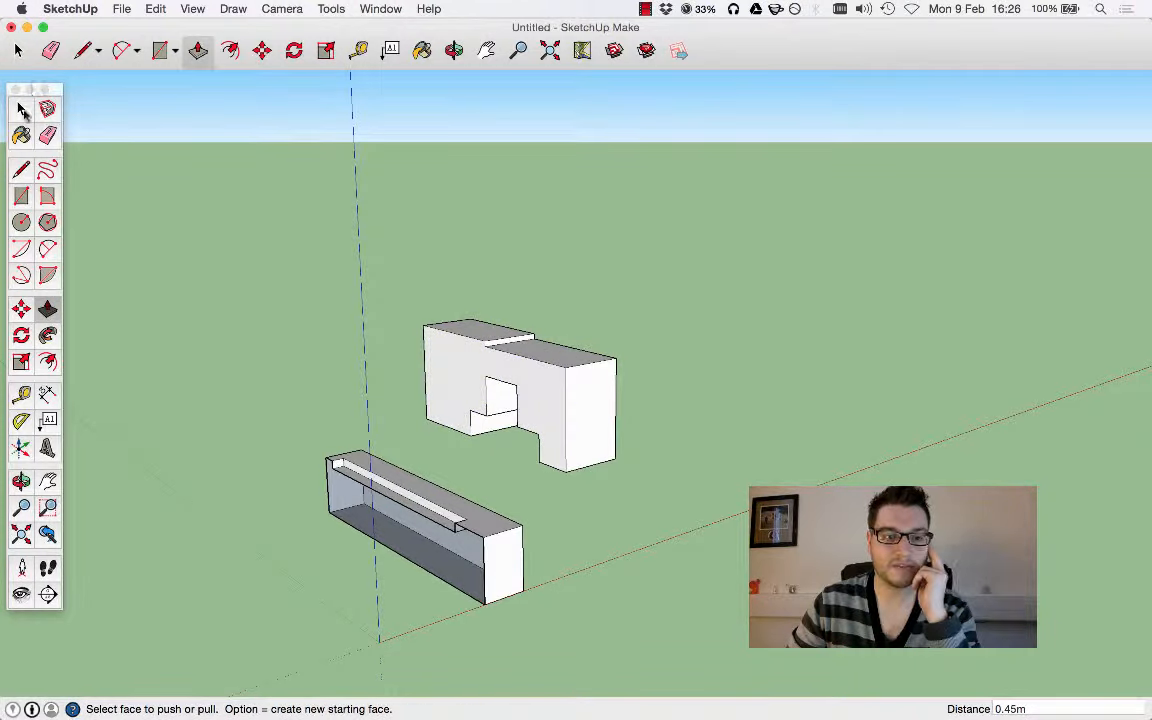
# Select the entire extruded stepped block and make it a component with the default settings
pyautogui.click(22, 110)
pyautogui.moveTo(475, 325); pyautogui.dragTo(548, 335, button='middle')
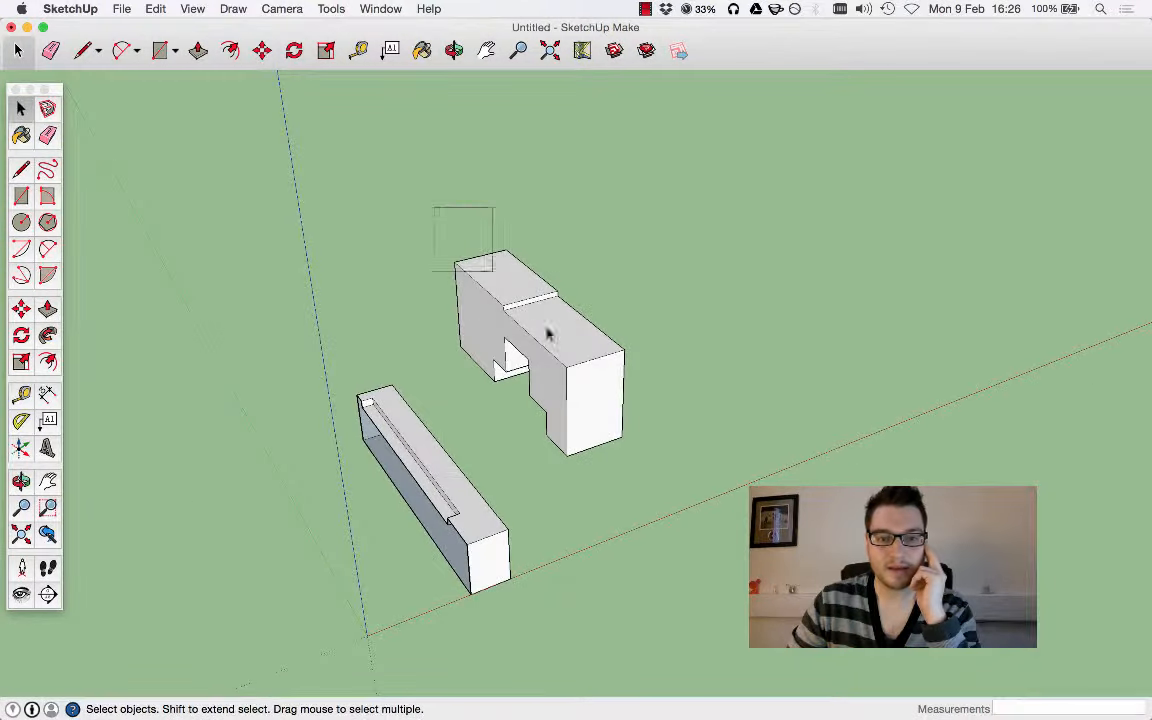
pyautogui.moveTo(434, 207); pyautogui.dragTo(679, 466)
pyautogui.click(463, 461)
pyautogui.moveTo(640, 435); pyautogui.dragTo(1030, 385, button='middle')
pyautogui.moveTo(205, 261); pyautogui.dragTo(630, 494)
pyautogui.rightClick(420, 406)
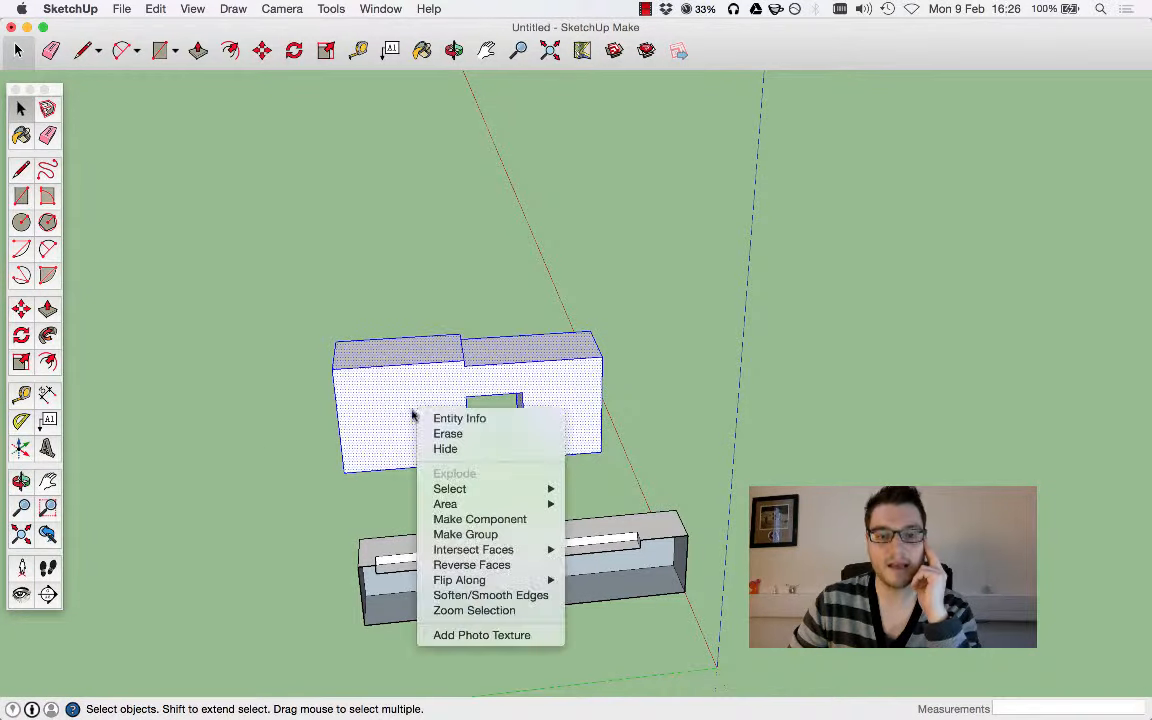
pyautogui.click(500, 517)
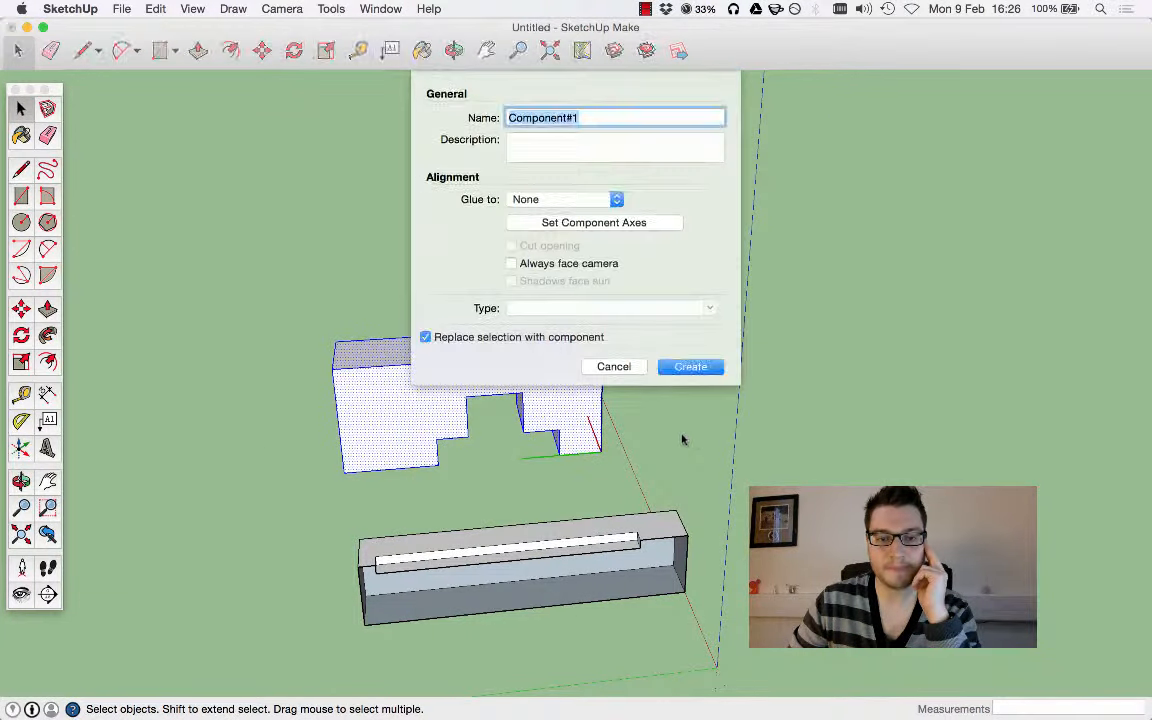
pyautogui.click(690, 367)
# Turn off the display of section cuts and view the full box, posts and stepped block
pyautogui.click(192, 8)
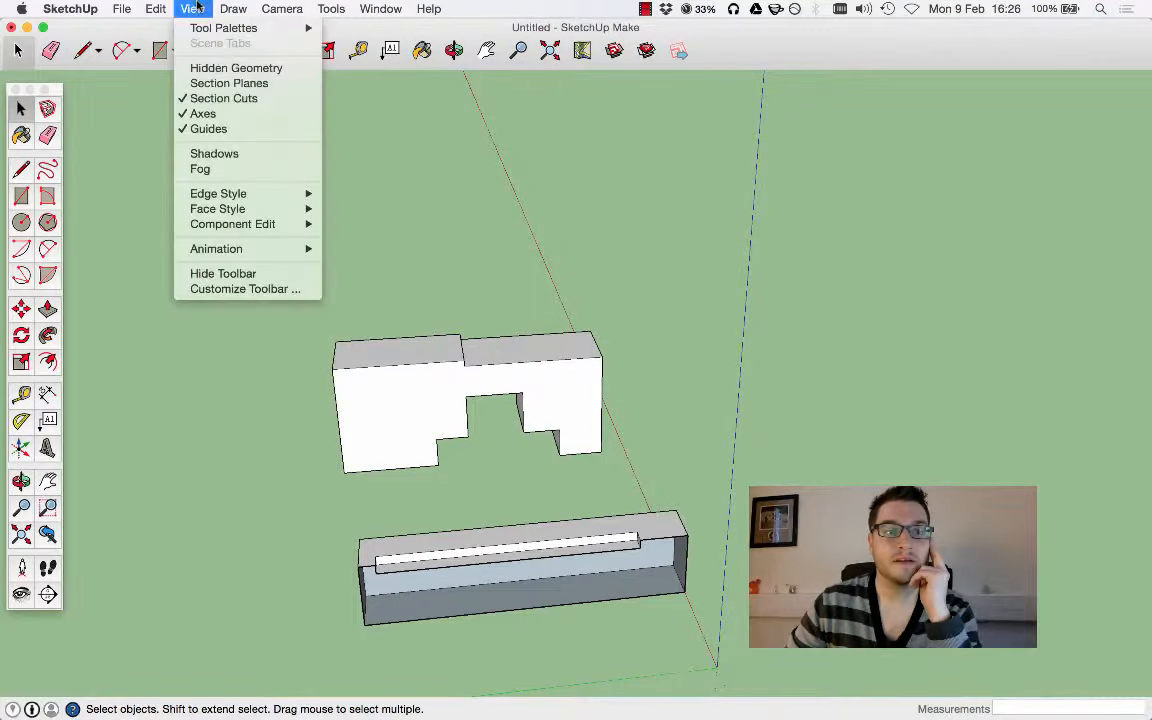
pyautogui.click(240, 97)
pyautogui.moveTo(751, 376); pyautogui.dragTo(696, 440, button='middle')
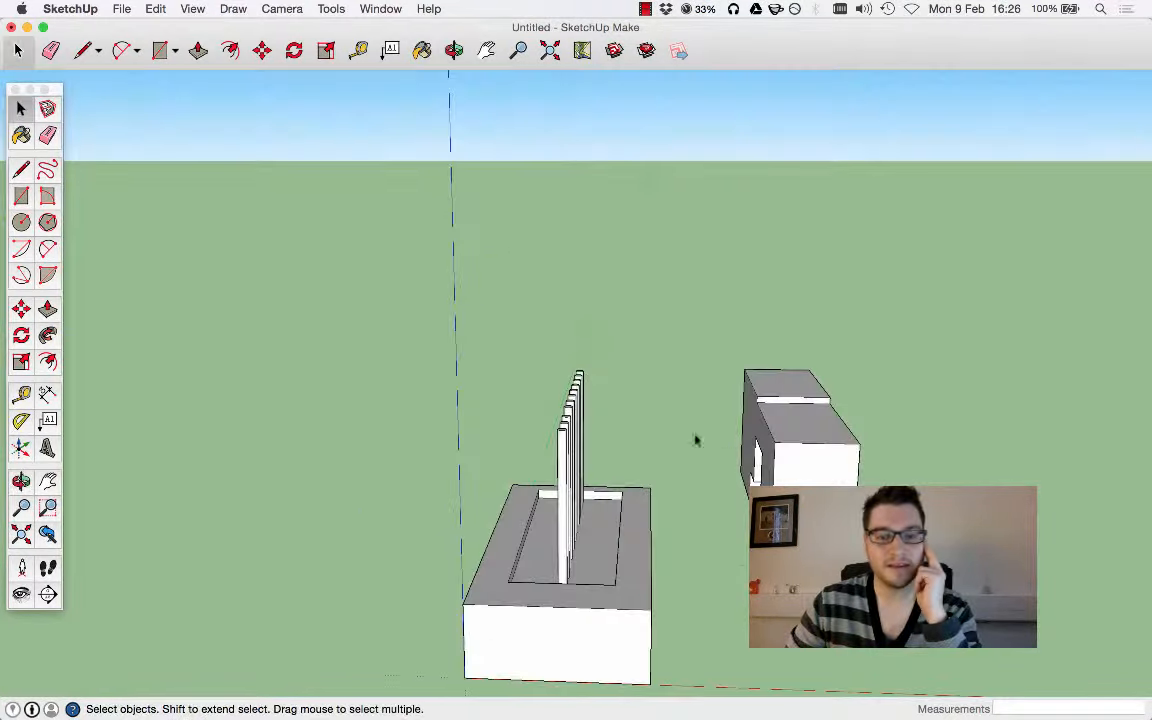
pyautogui.moveTo(423, 339); pyautogui.dragTo(661, 375, button='middle')
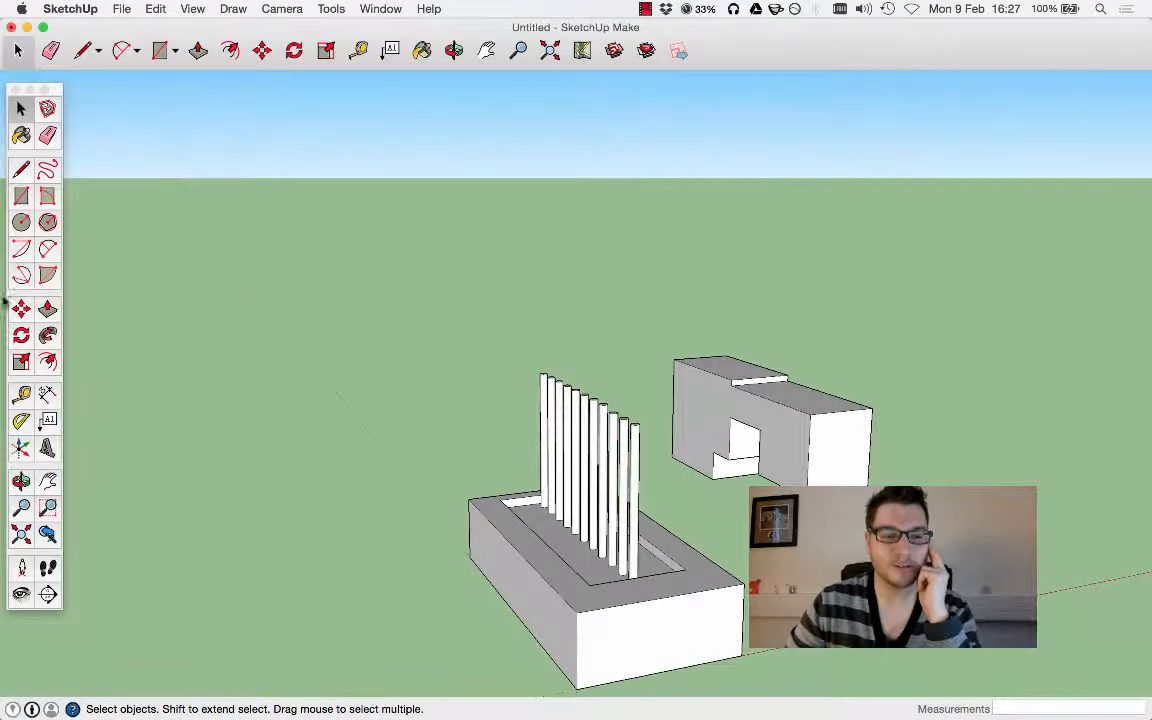
# Move the stepped block component over the recessed box and its row of posts
pyautogui.click(21, 309)
pyautogui.click(760, 383)
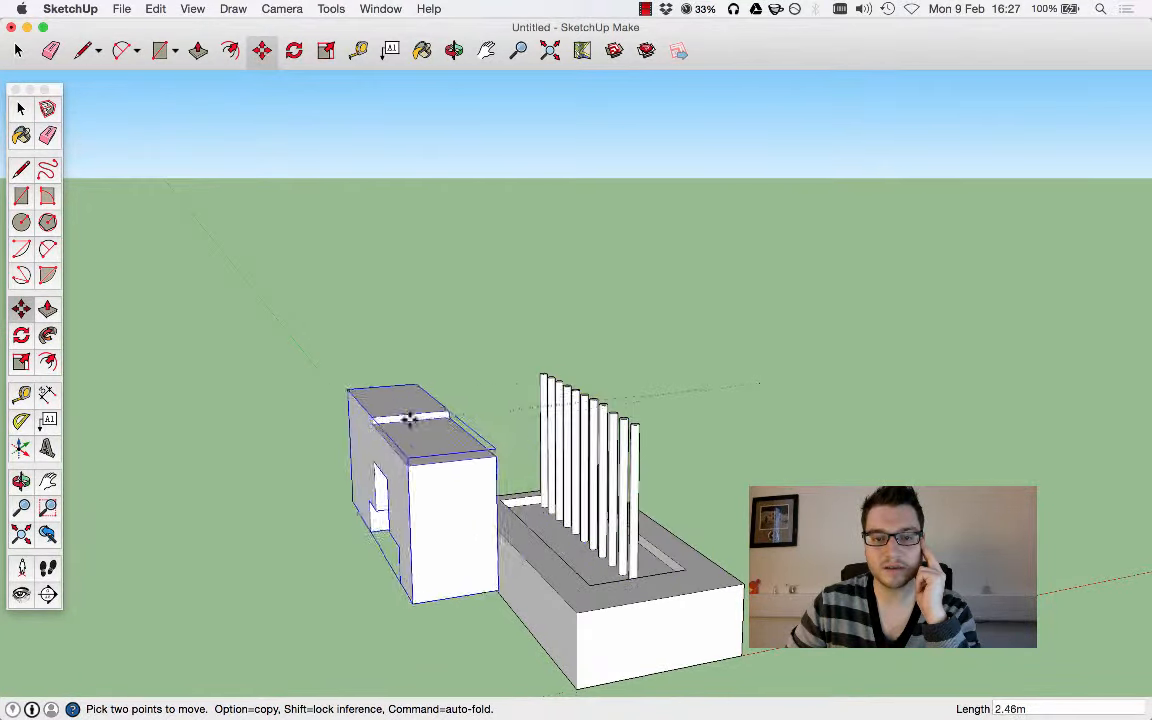
pyautogui.moveTo(573, 428); pyautogui.dragTo(424, 411, button='middle')
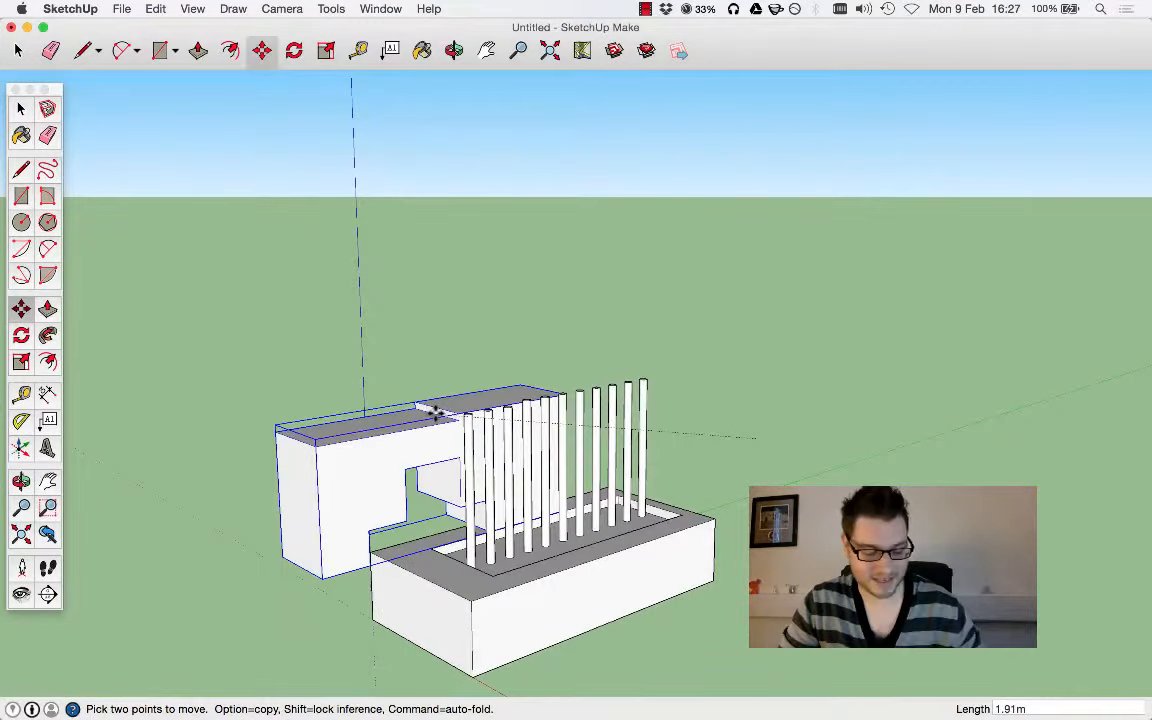
pyautogui.press('Escape')
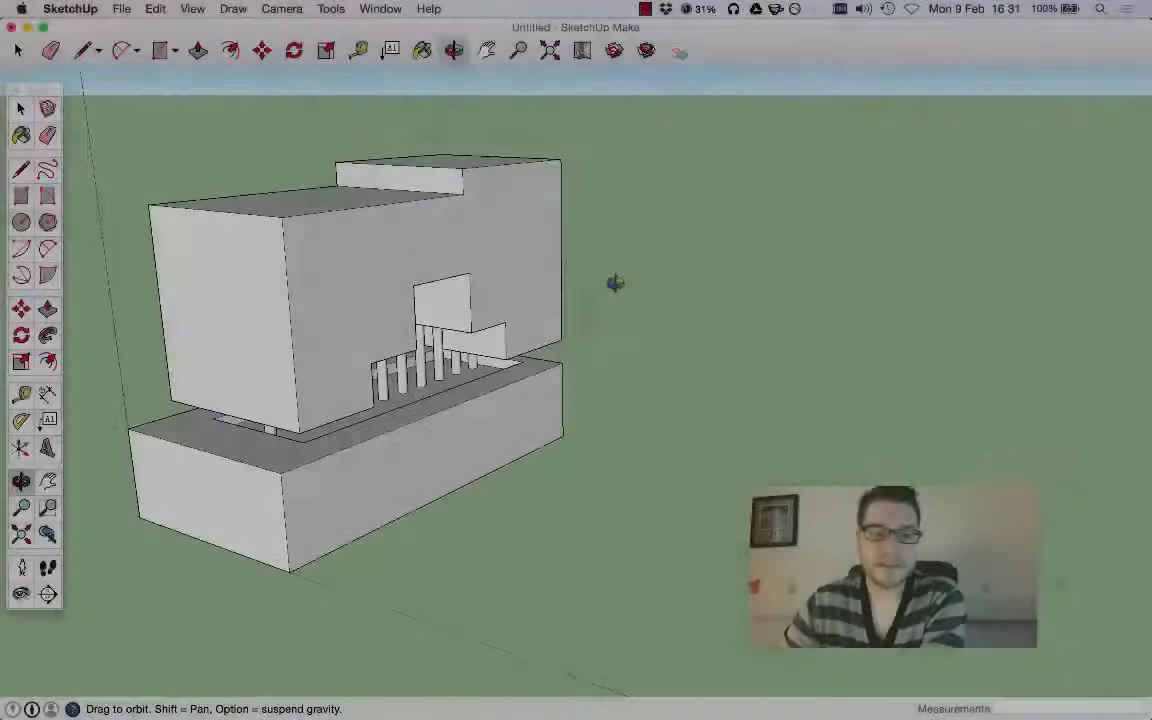
# Select the whole box, posts and stepped block and intersect their faces with the model
pyautogui.moveTo(617, 283); pyautogui.dragTo(309, 246)
pyautogui.press('space')
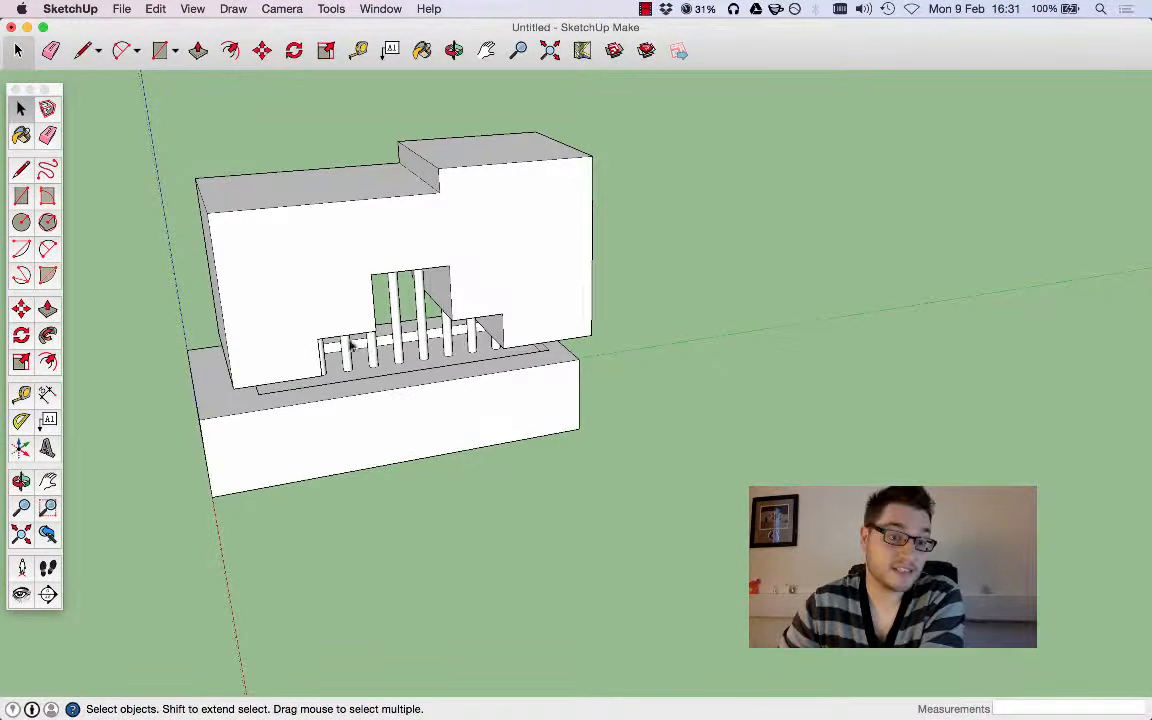
pyautogui.moveTo(112, 92); pyautogui.dragTo(764, 597)
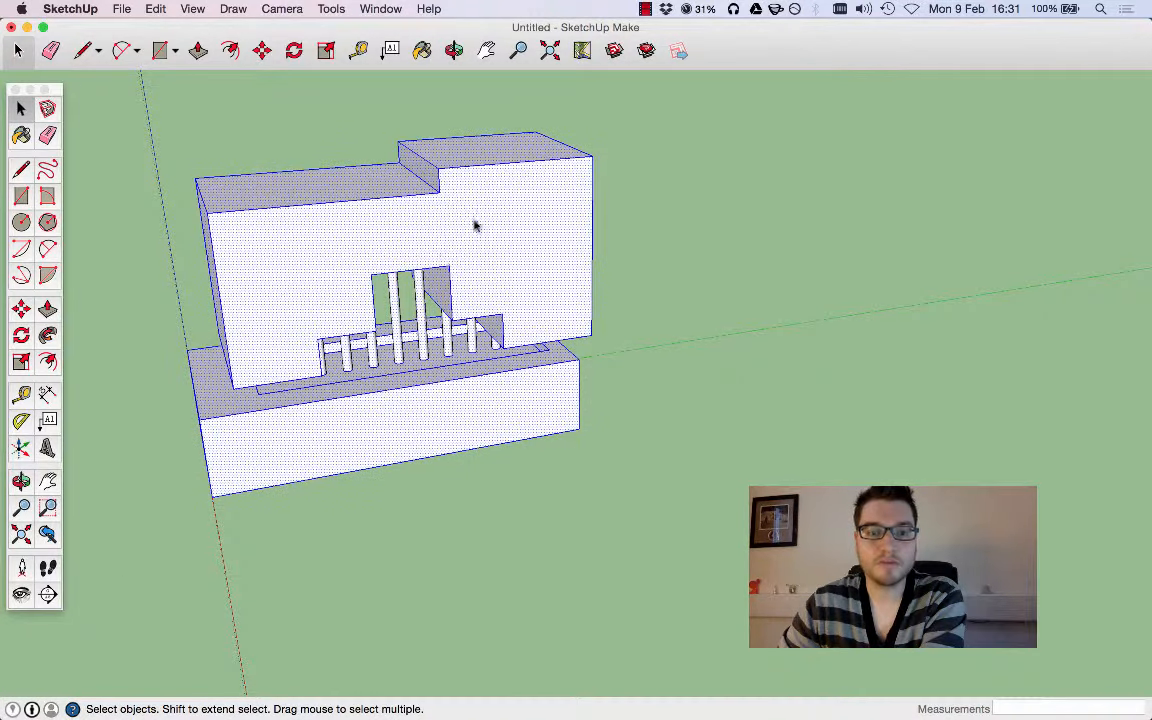
pyautogui.rightClick(476, 222)
pyautogui.moveTo(565, 359)
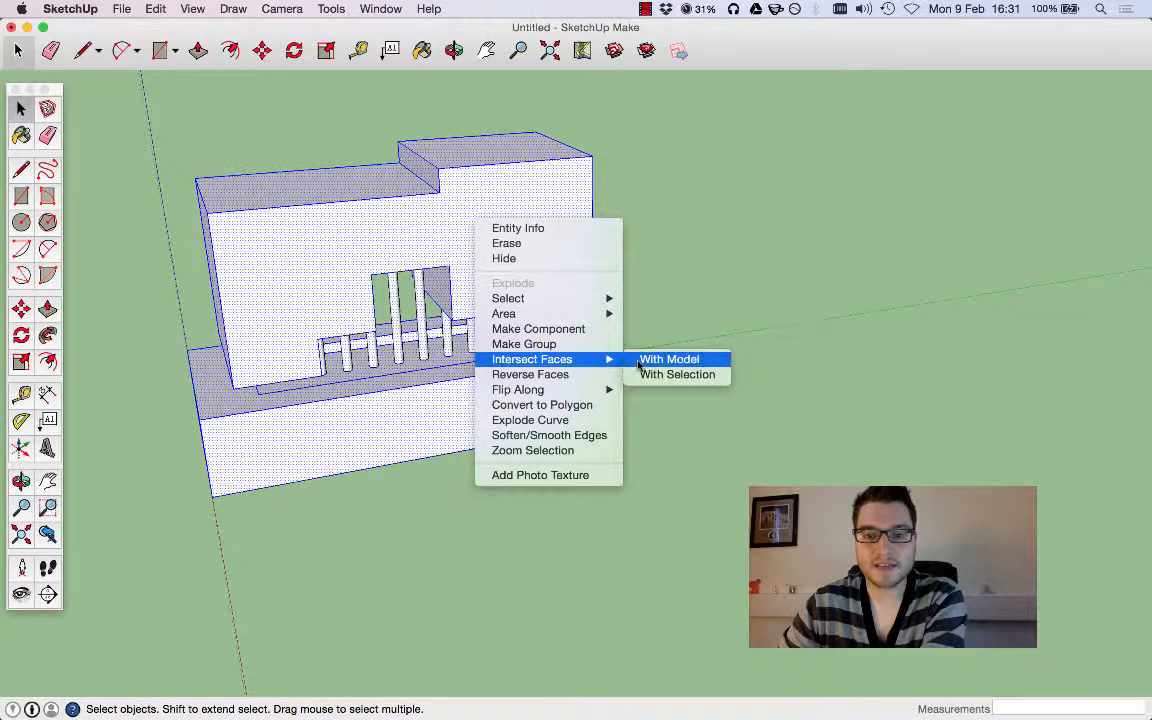
pyautogui.click(682, 357)
pyautogui.click(686, 431)
# Delete the stepped block's large front face to open up its interior
pyautogui.moveTo(521, 279); pyautogui.dragTo(586, 193, button='middle')
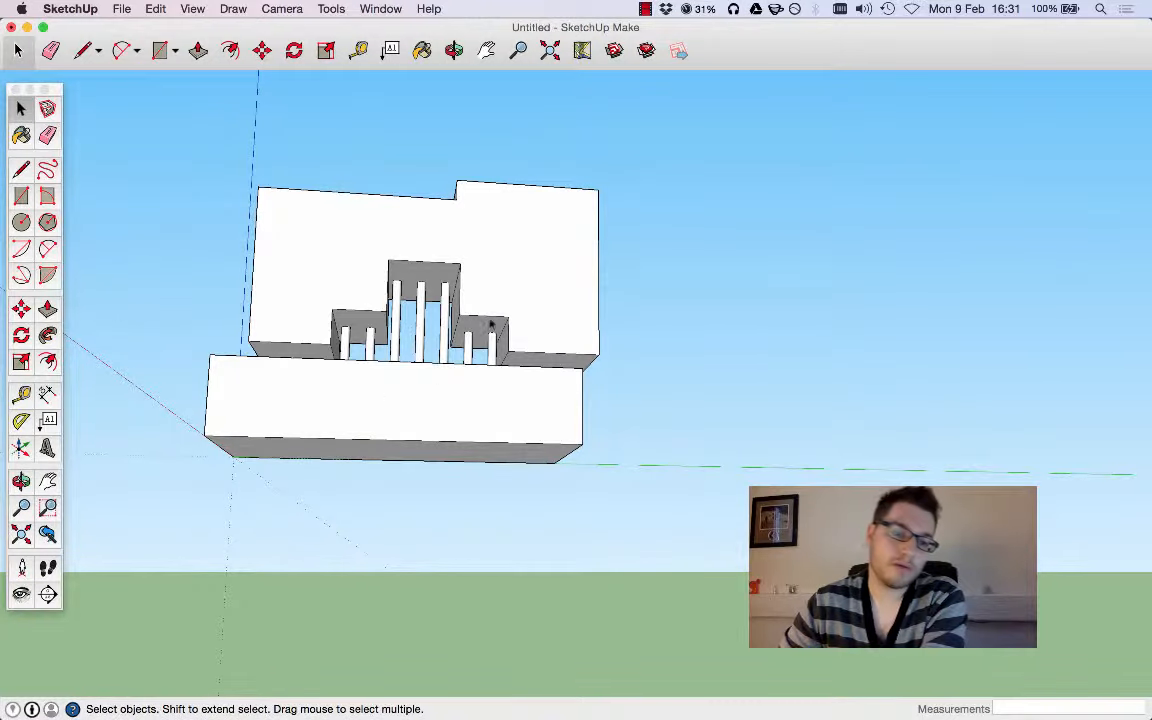
pyautogui.moveTo(491, 323); pyautogui.dragTo(465, 442, button='middle')
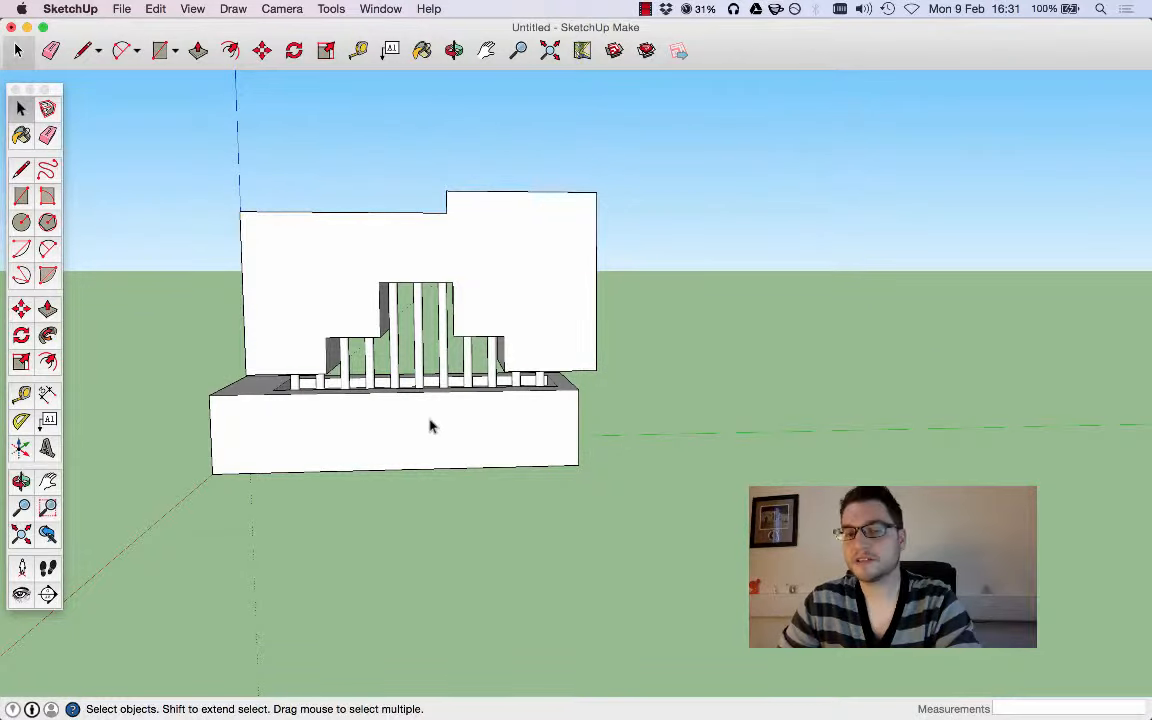
pyautogui.moveTo(425, 338); pyautogui.dragTo(572, 466, button='middle')
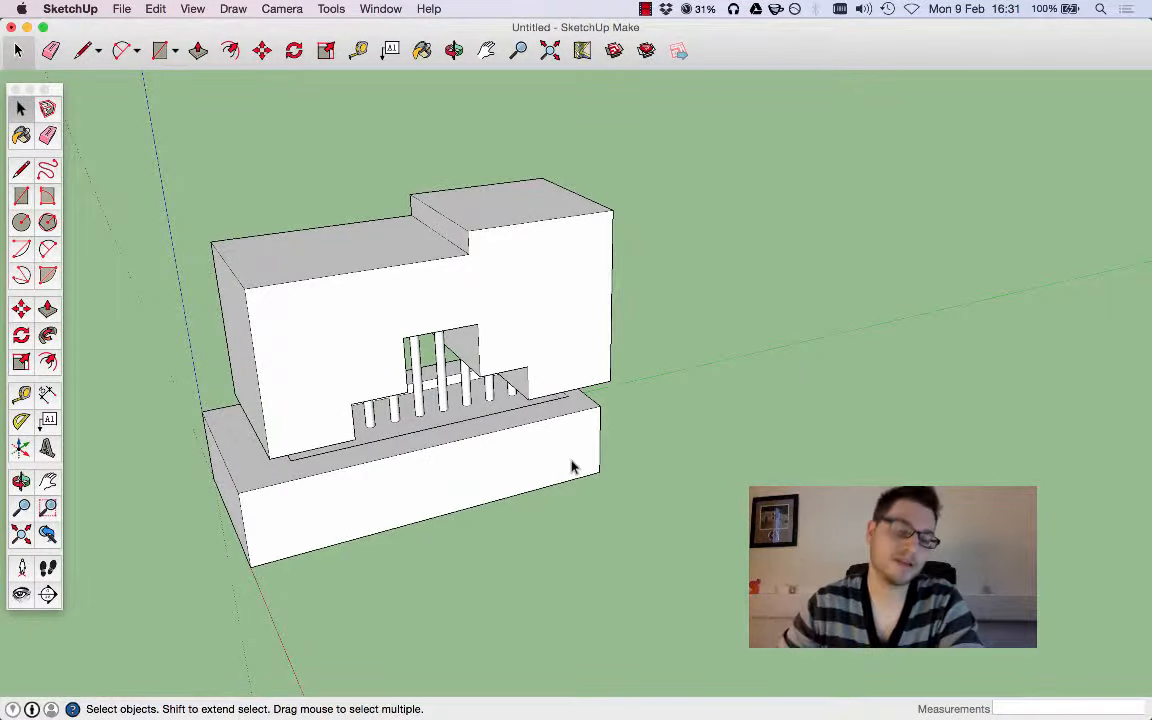
pyautogui.click(608, 377)
pyautogui.press('Delete')
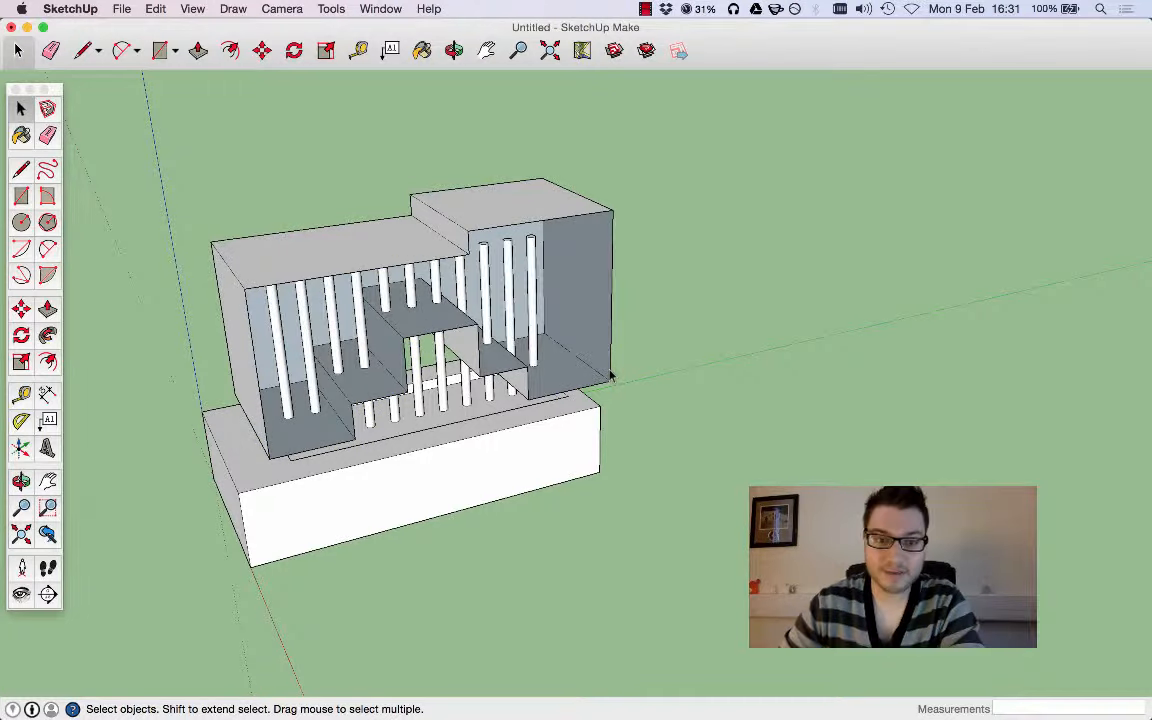
# Delete the horizontal faces of the central and lower left steps and the block's left-end faces around the posts
pyautogui.moveTo(612, 376); pyautogui.dragTo(427, 308, button='middle')
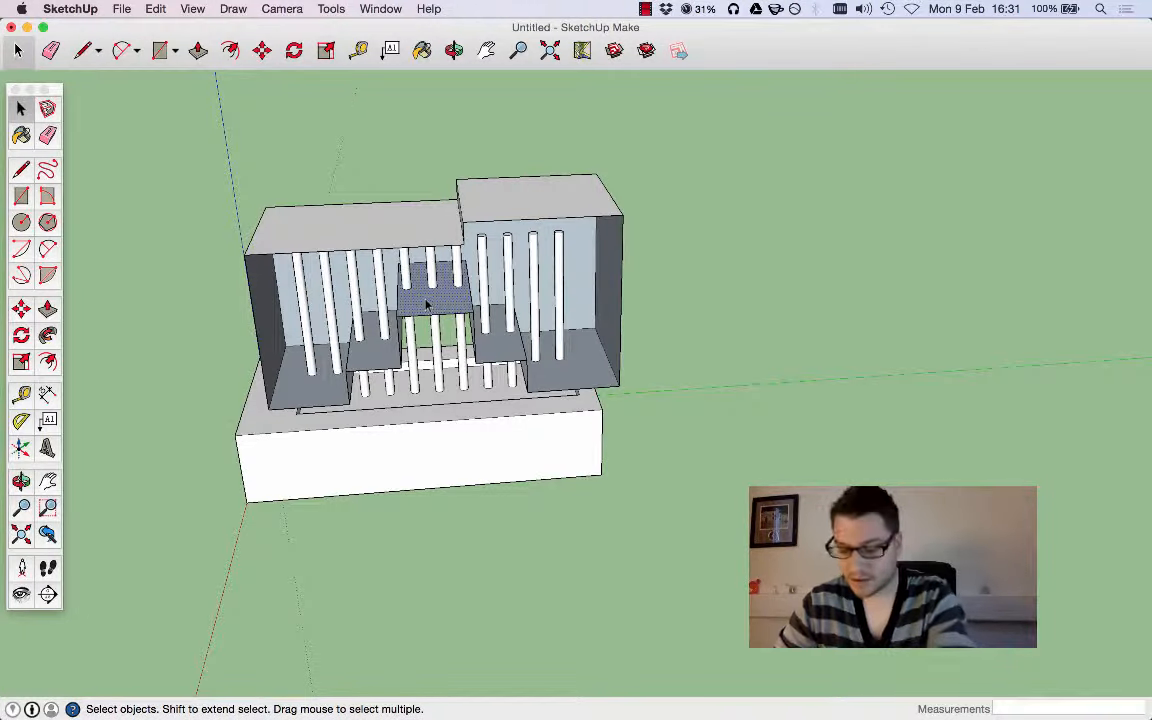
pyautogui.press('Delete')
pyautogui.scroll(10, 429, 301)
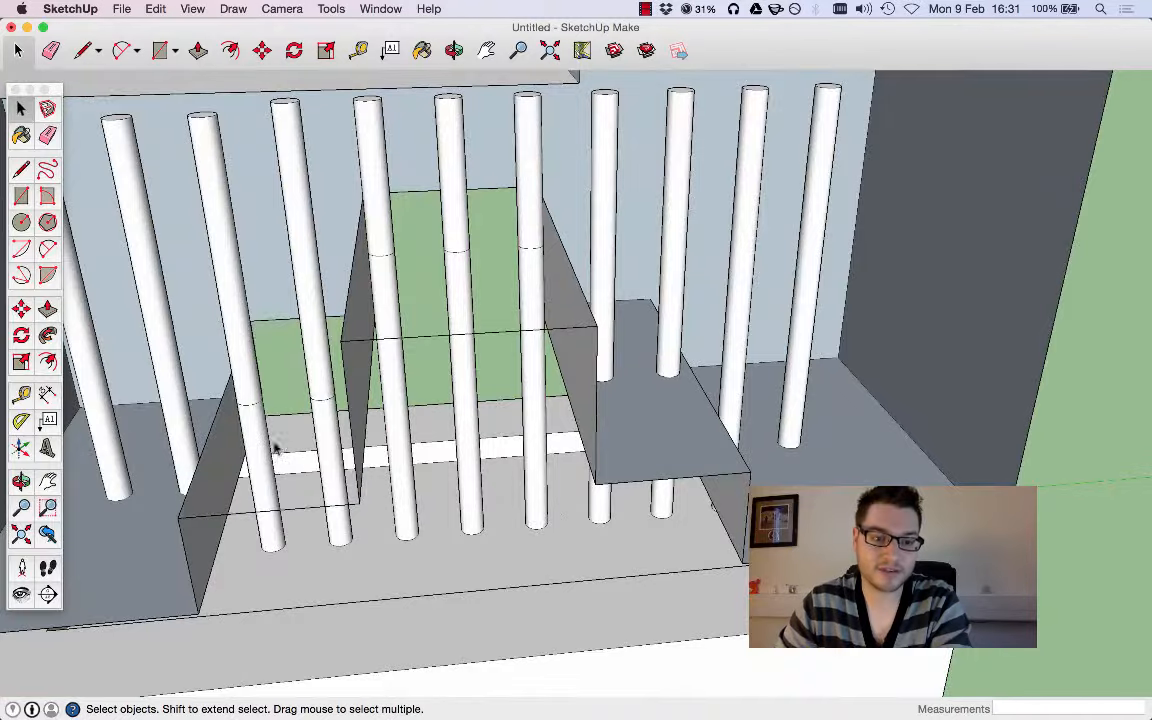
pyautogui.scroll(-10, 277, 448)
# Delete the stepped block's two roof faces, its back face and its right end wall
pyautogui.click(292, 230)
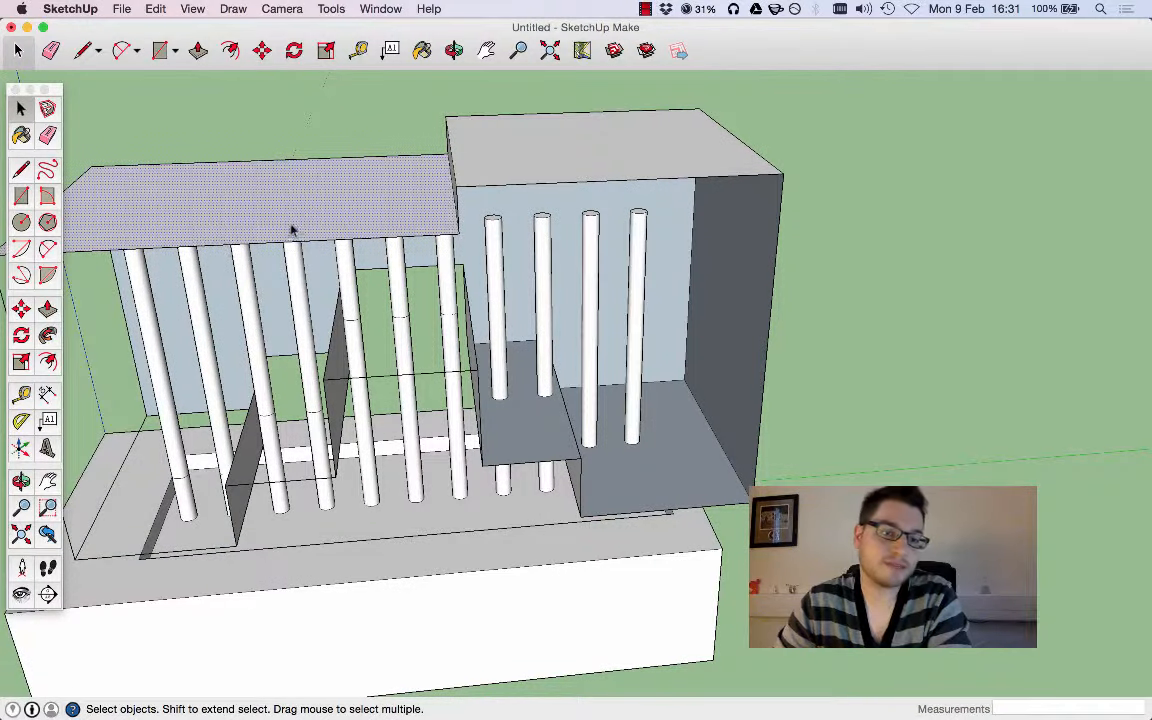
pyautogui.press('Delete')
pyautogui.click(515, 120)
pyautogui.press('Delete')
pyautogui.press('Delete')
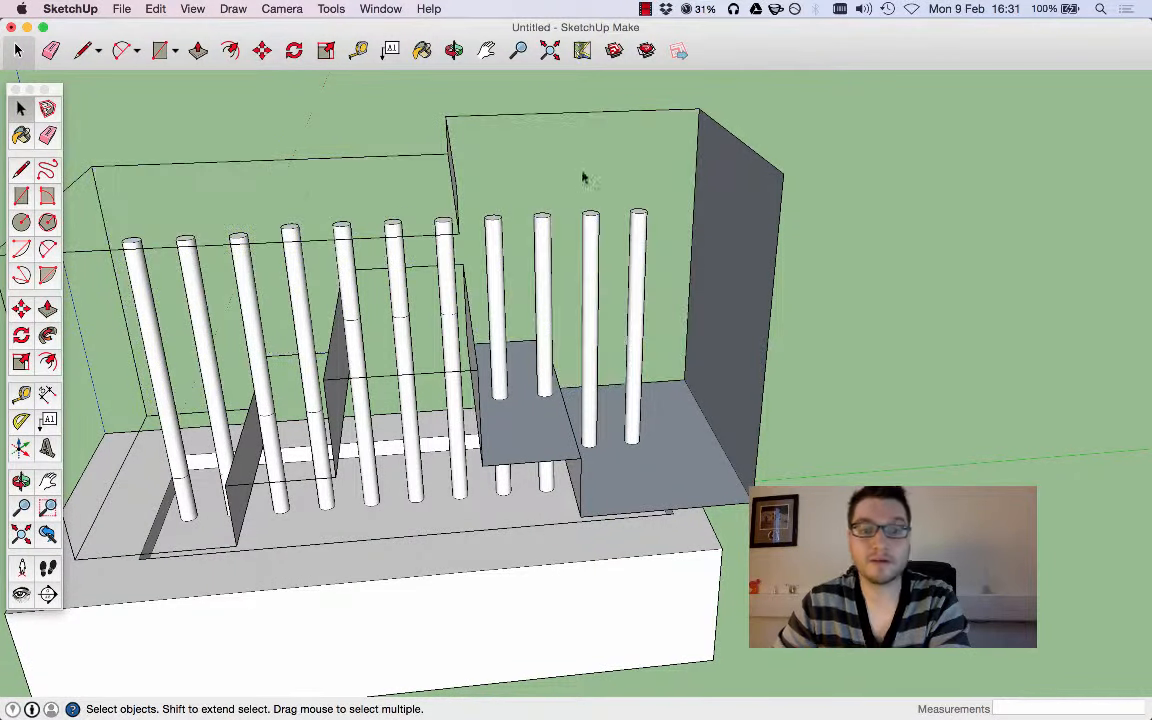
pyautogui.click(748, 178)
pyautogui.press('Delete')
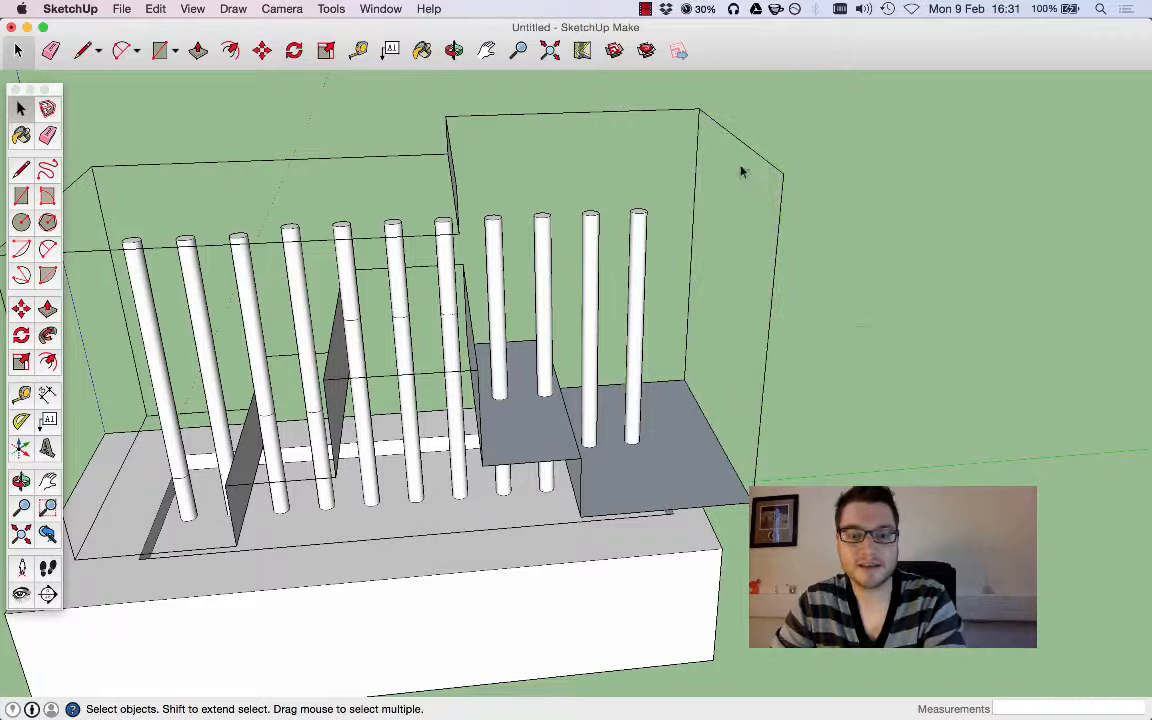
pyautogui.press('Delete')
# Delete the leftover outline edges of the block's tall right part and its rear roof line
pyautogui.moveTo(699, 117); pyautogui.dragTo(599, 89)
pyautogui.press('Delete')
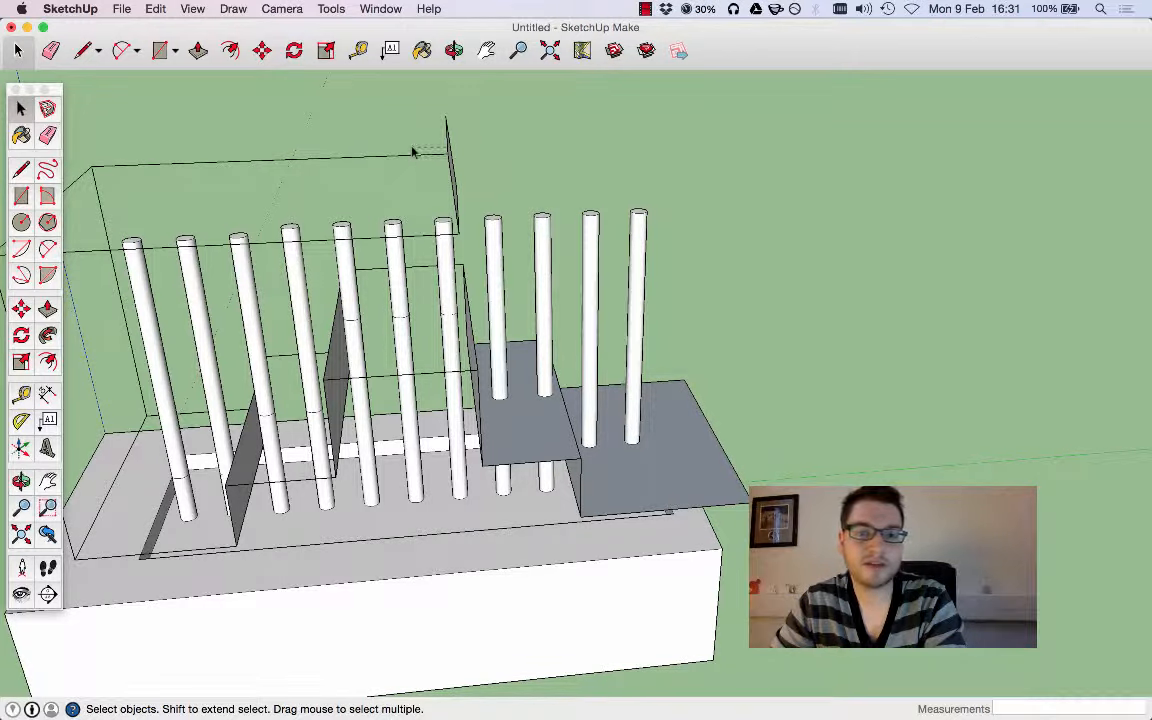
pyautogui.moveTo(413, 152); pyautogui.dragTo(411, 154)
pyautogui.press('Delete')
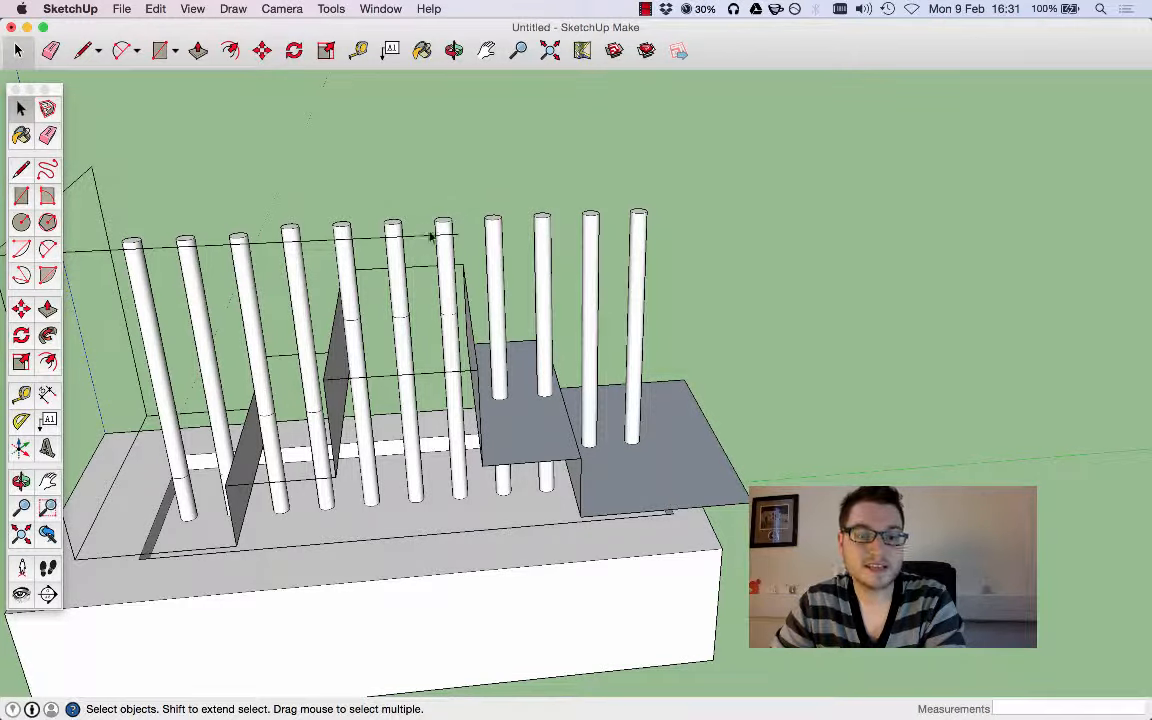
# Delete the loose outline edges remaining at the stepped block's left end, down to the box's top
pyautogui.scroll(-5, 681, 226)
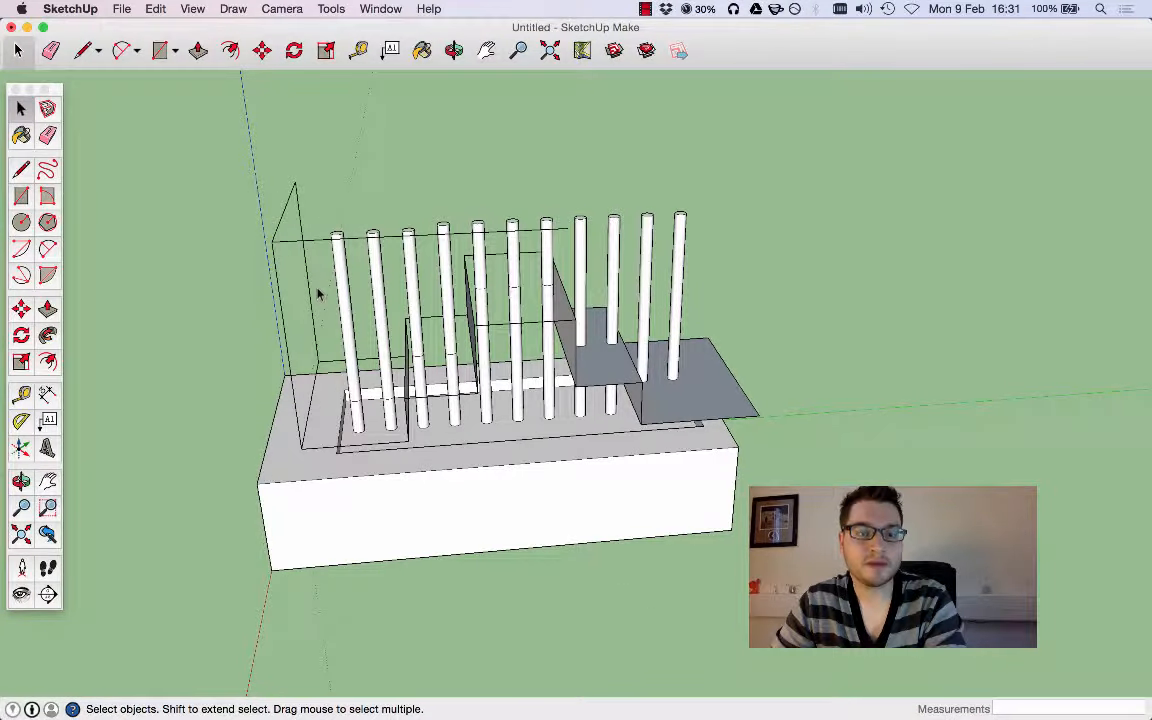
pyautogui.click(301, 236)
pyautogui.press('Delete')
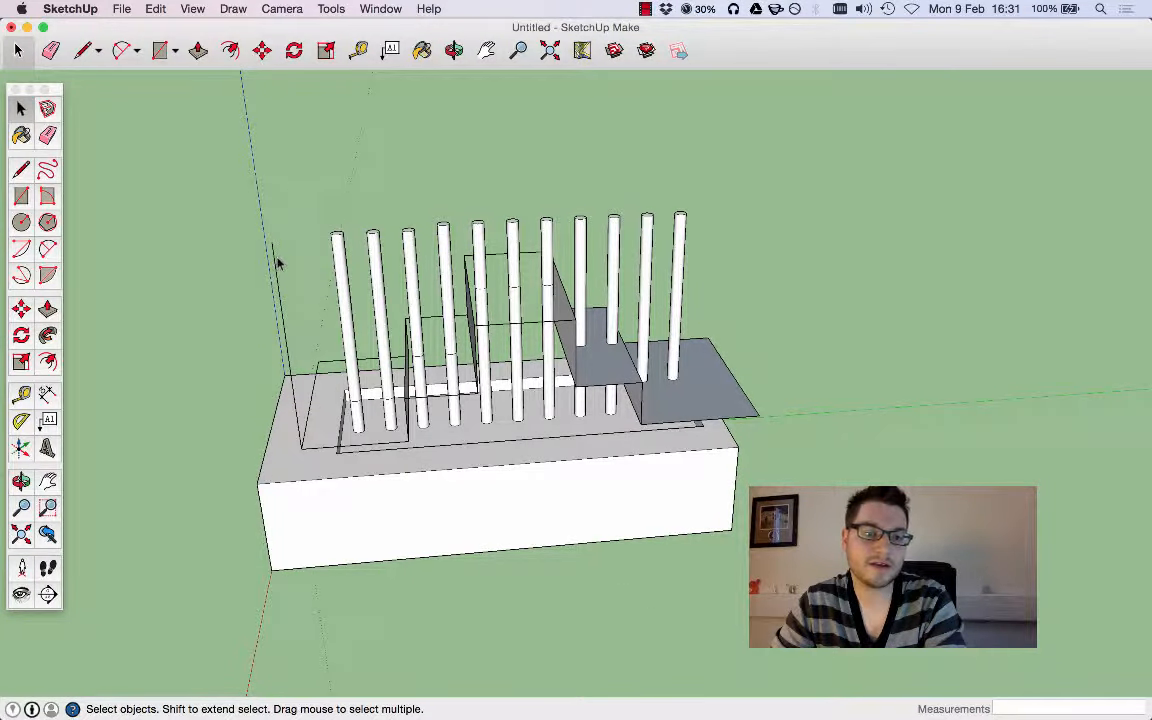
pyautogui.scroll(3, 309, 467)
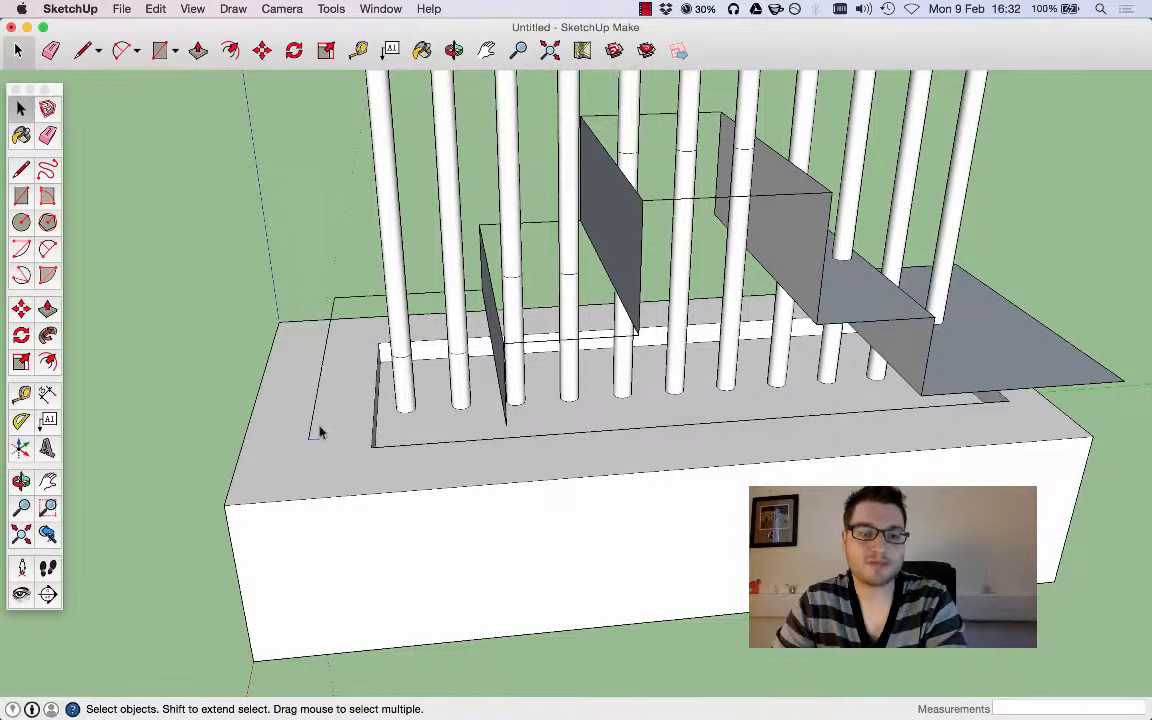
pyautogui.click(312, 429)
pyautogui.press('Delete')
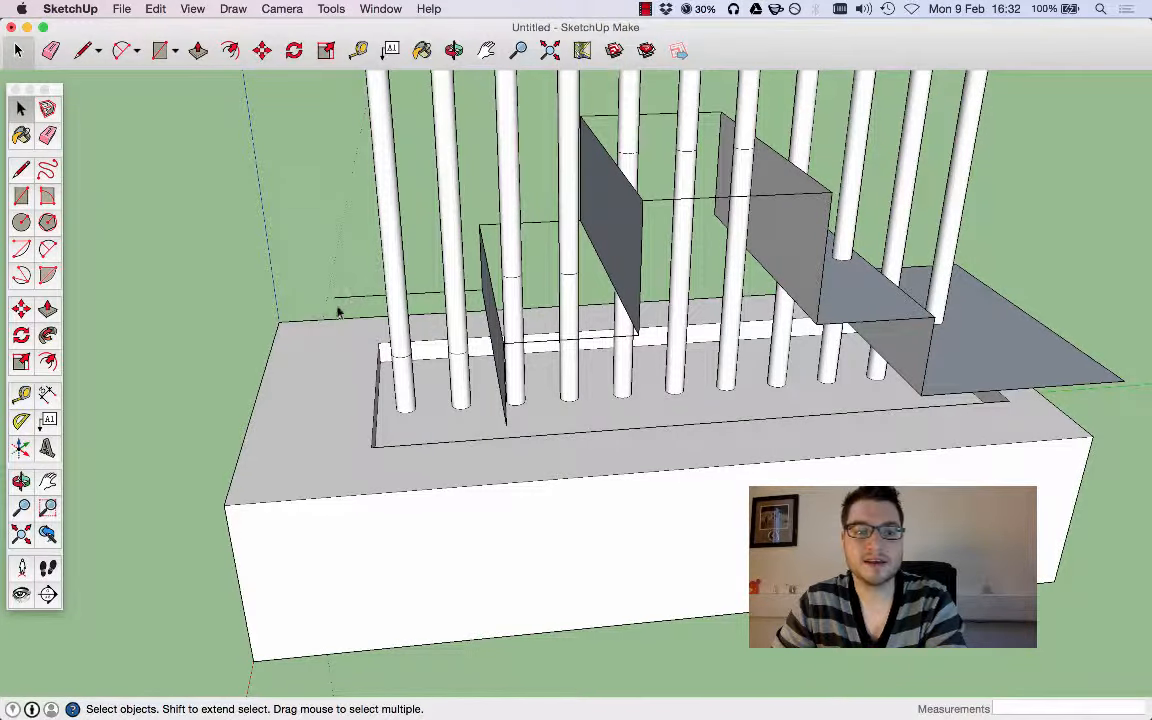
# Erase the vertical face of the lower left step and its adjoining rear edges
pyautogui.moveTo(338, 313); pyautogui.dragTo(447, 309, button='middle')
pyautogui.click(49, 135)
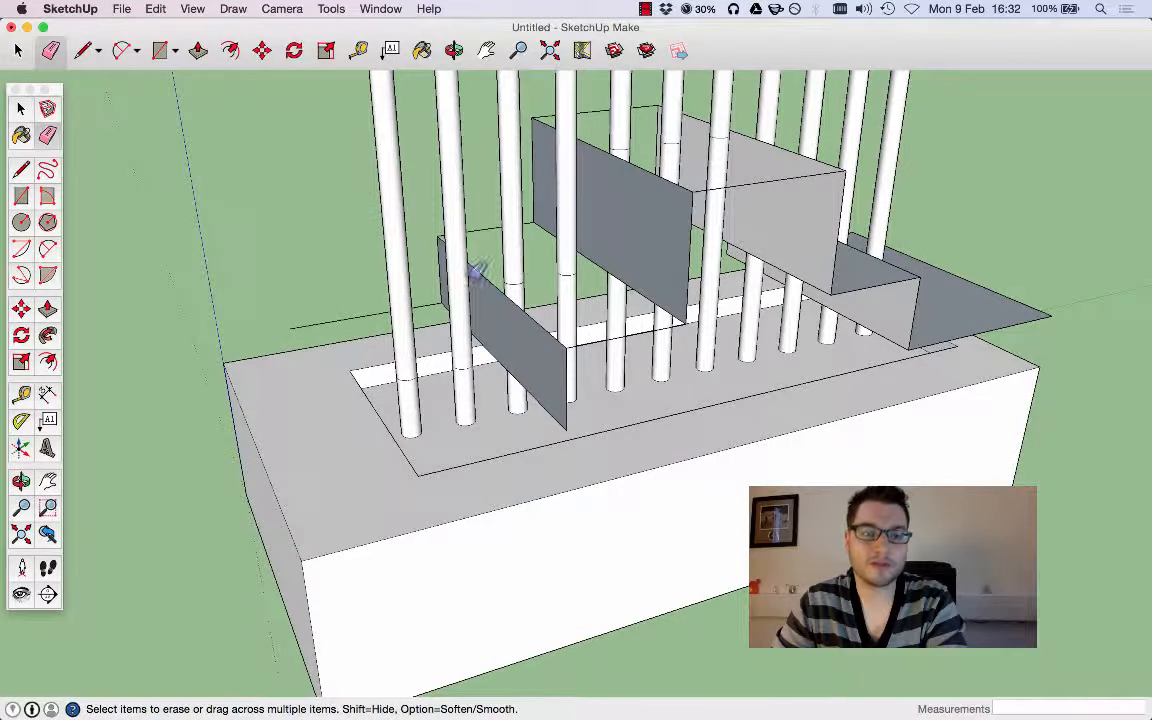
pyautogui.click(440, 242)
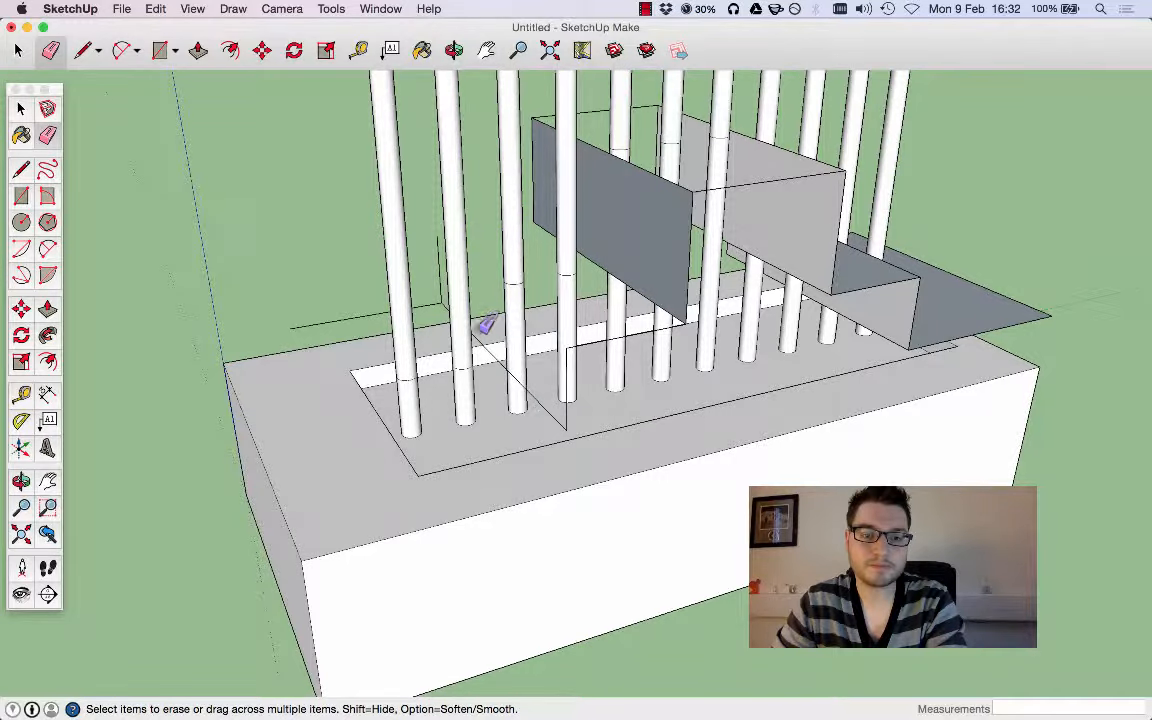
pyautogui.moveTo(445, 300)
pyautogui.mouseDown(button='middle')
pyautogui.moveTo(455, 250)
pyautogui.moveTo(458, 300)
pyautogui.mouseUp(button='middle')
pyautogui.click(434, 297)
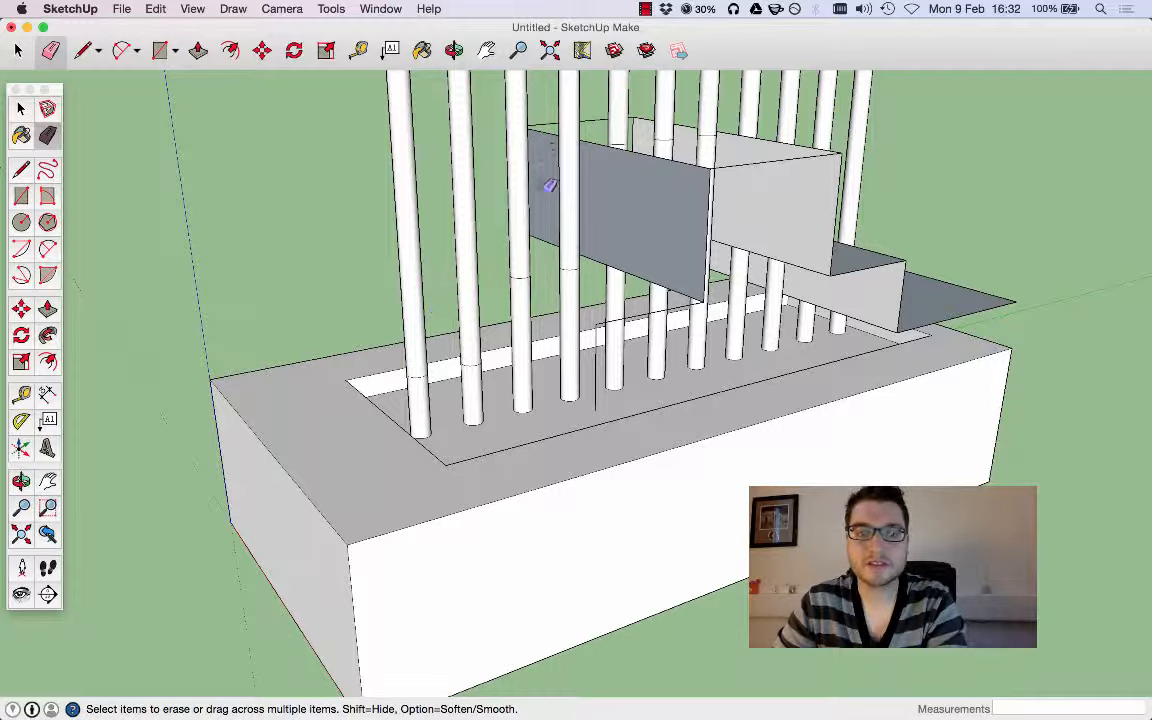
# Erase the edges bounding the two side faces of the raised central opening and its rear top edge
pyautogui.click(549, 244)
pyautogui.click(553, 114)
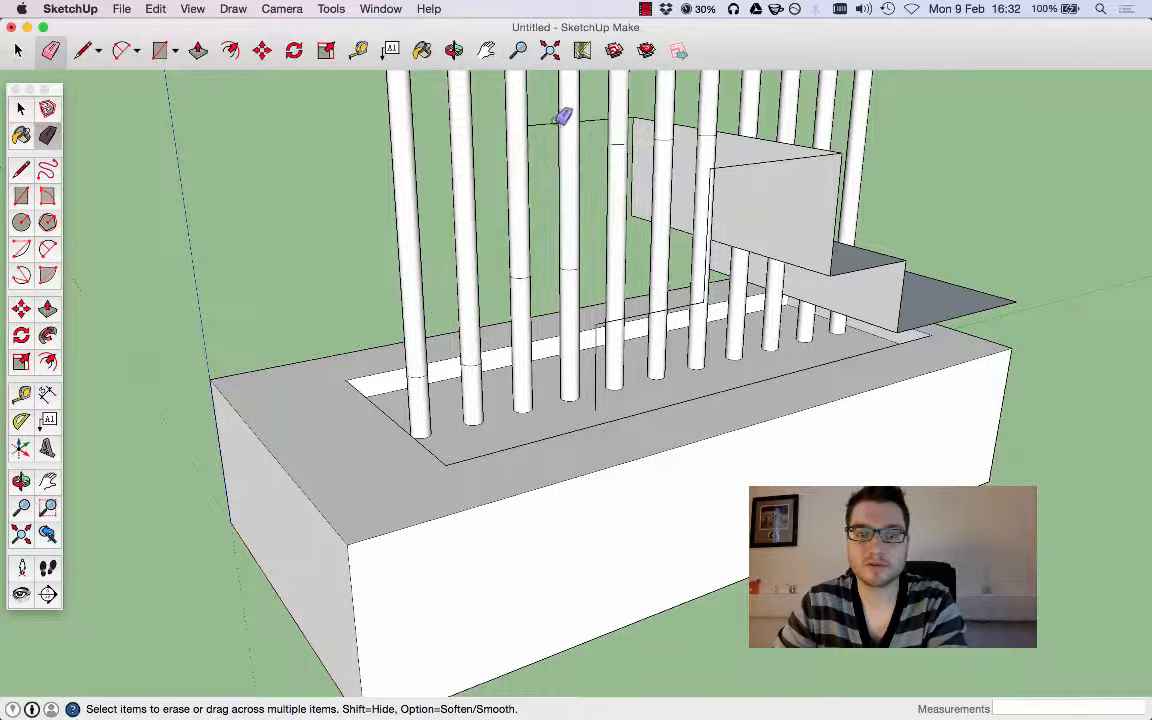
pyautogui.click(645, 118)
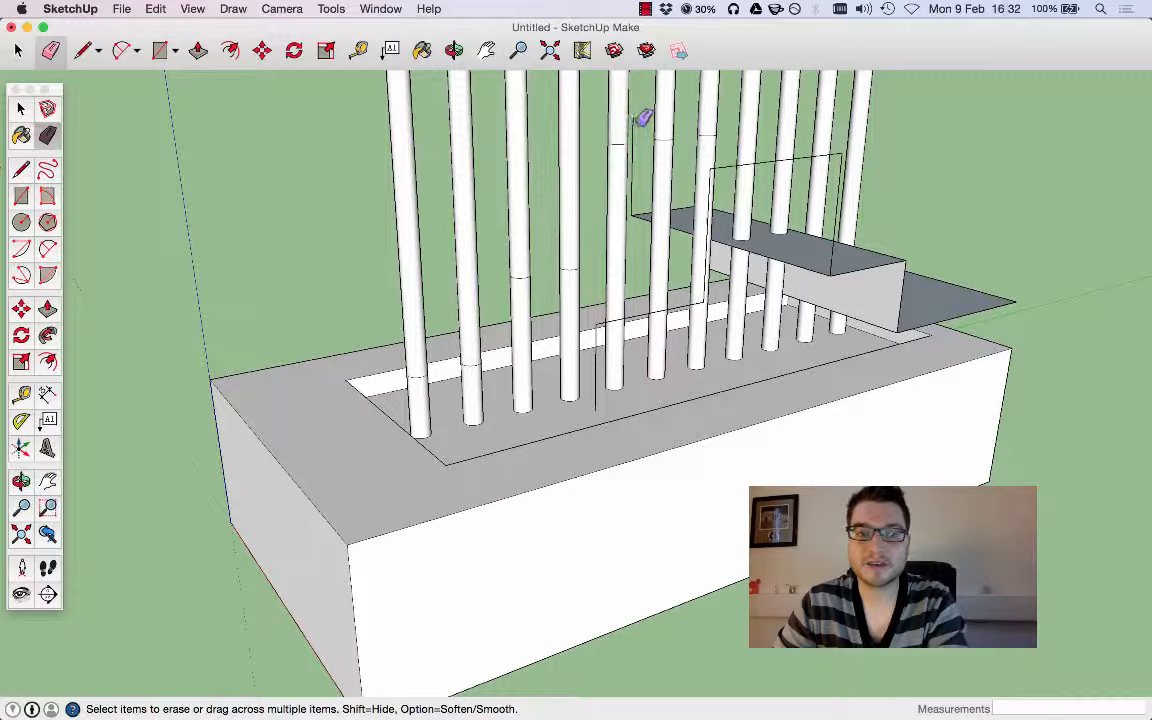
# Erase the lower right step's horizontal face and the loose stepped edges between the middle posts
pyautogui.scroll(5, 640, 195)
pyautogui.scroll(-5, 640, 207)
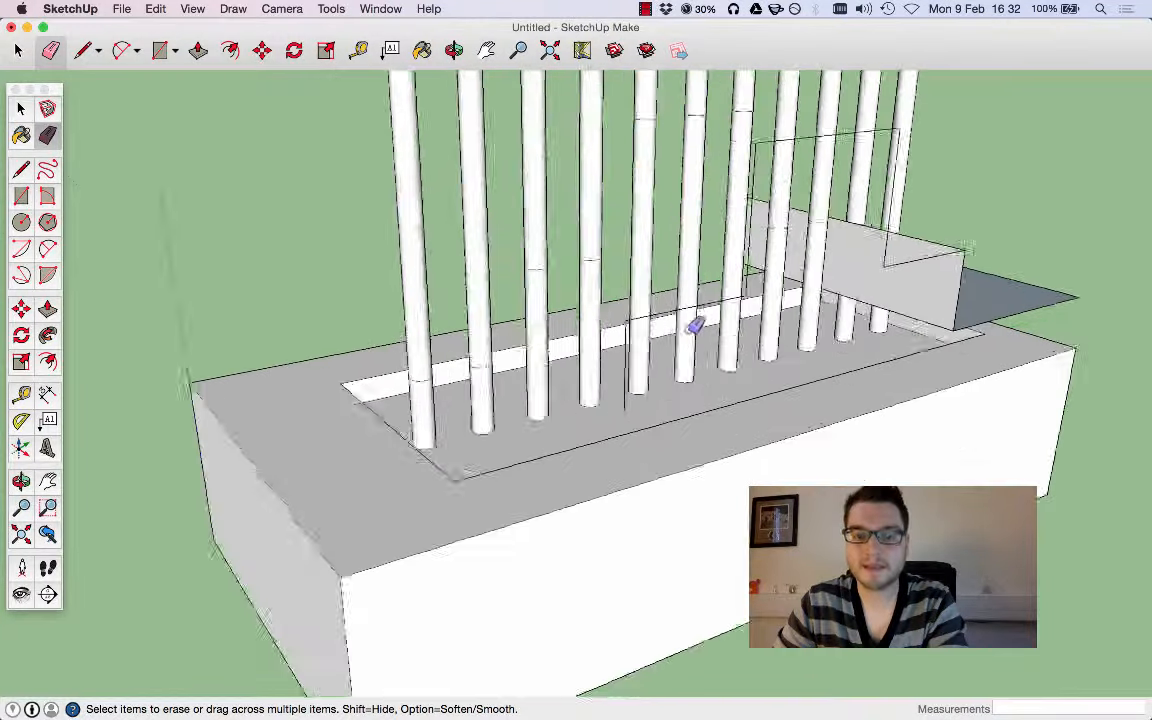
pyautogui.moveTo(695, 325)
pyautogui.mouseDown(button='middle')
pyautogui.moveTo(684, 296)
pyautogui.moveTo(622, 242)
pyautogui.mouseUp(button='middle')
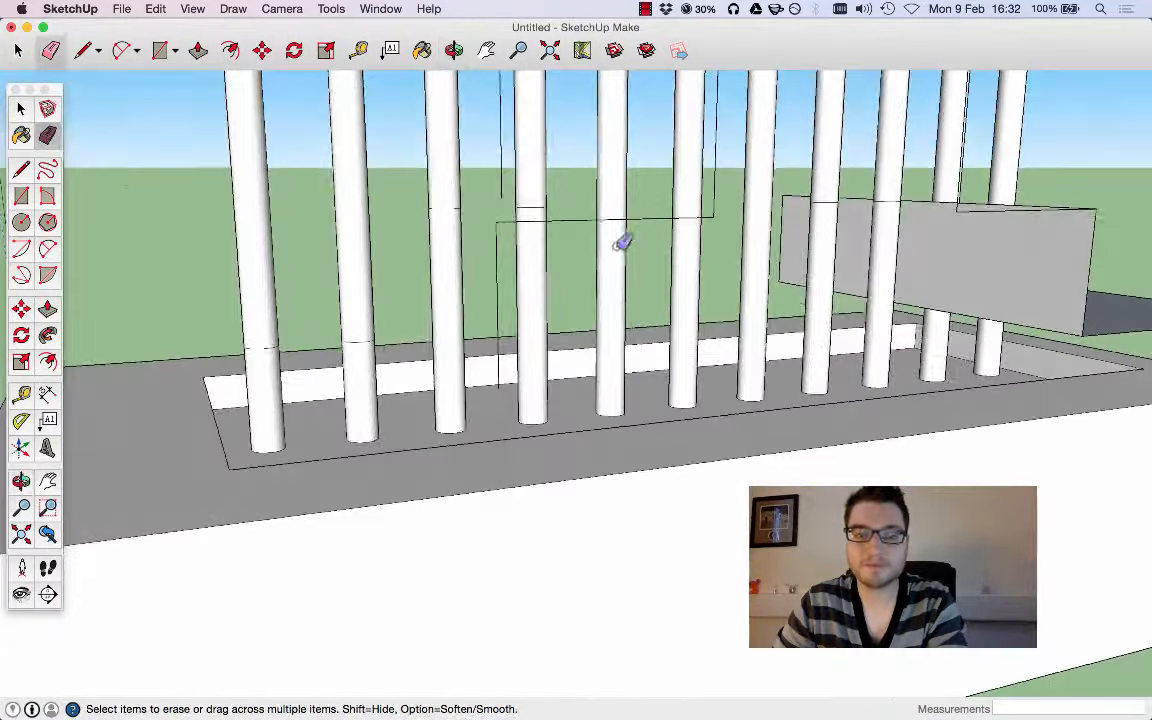
pyautogui.click(502, 193)
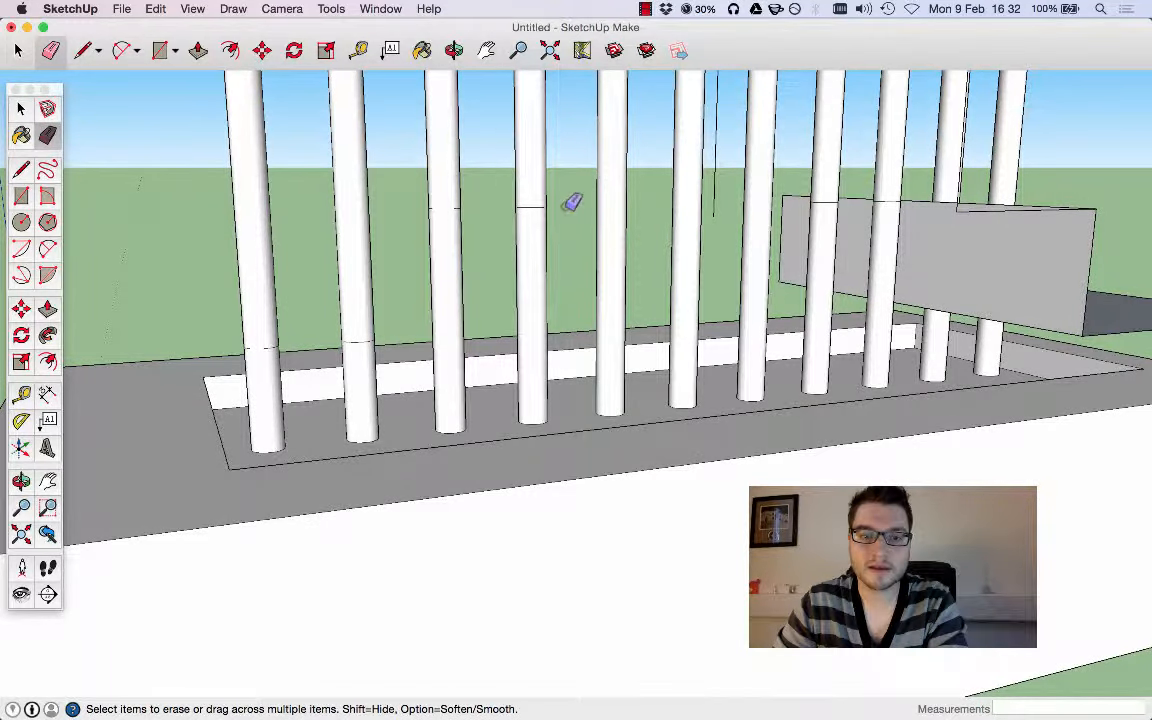
pyautogui.click(716, 199)
# Erase the flat bottom face at the block's right end around the last two posts
pyautogui.scroll(-5, 803, 340)
pyautogui.moveTo(1020, 240)
pyautogui.mouseDown(button='middle')
pyautogui.moveTo(779, 239)
pyautogui.moveTo(710, 298)
pyautogui.mouseUp(button='middle')
pyautogui.scroll(-5, 710, 298)
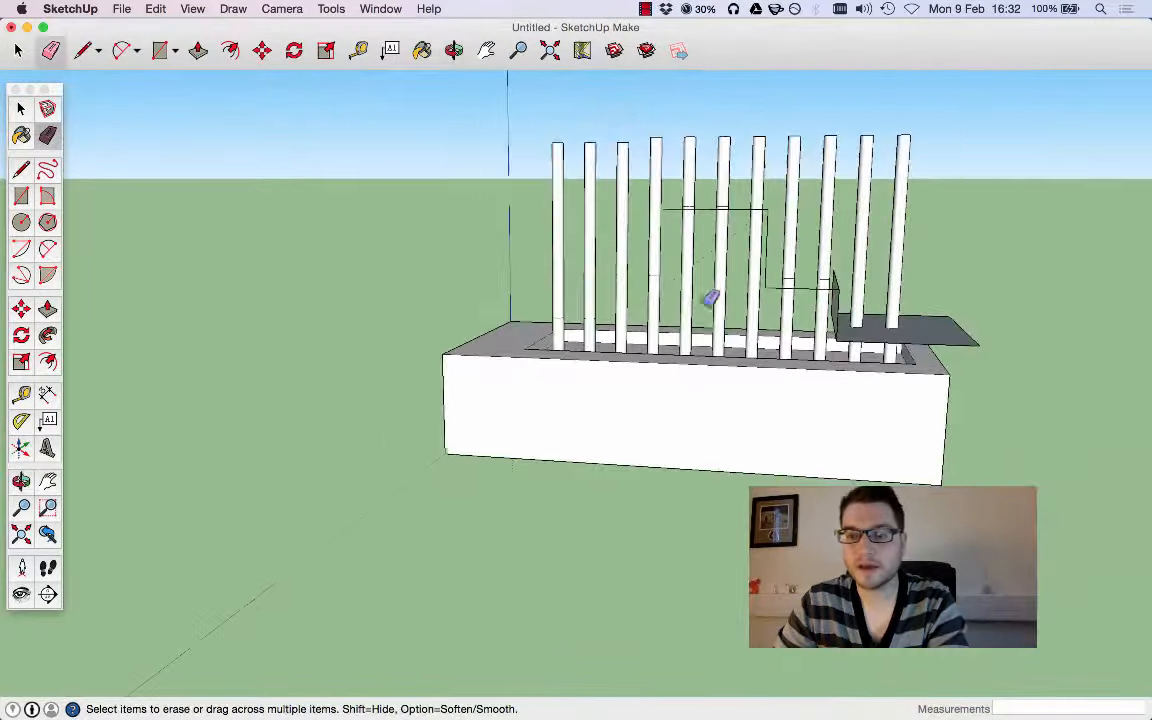
pyautogui.moveTo(1039, 279); pyautogui.dragTo(979, 321, button='middle')
pyautogui.scroll(3, 990, 330)
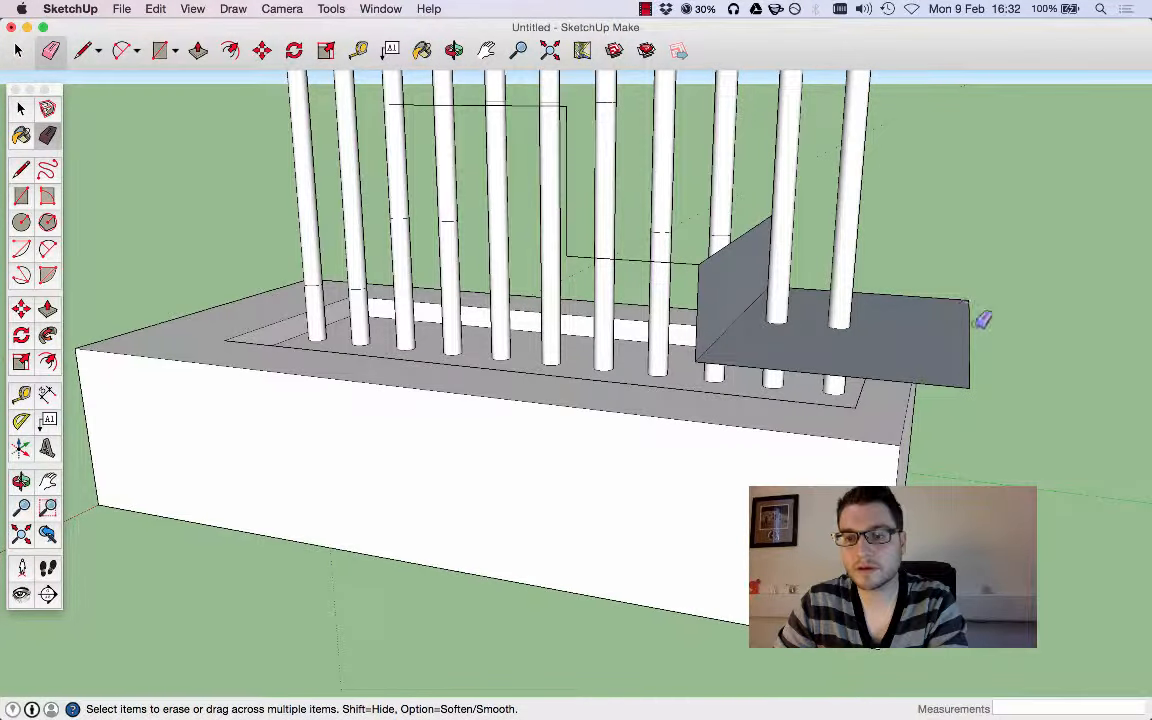
pyautogui.moveTo(976, 322); pyautogui.dragTo(970, 293)
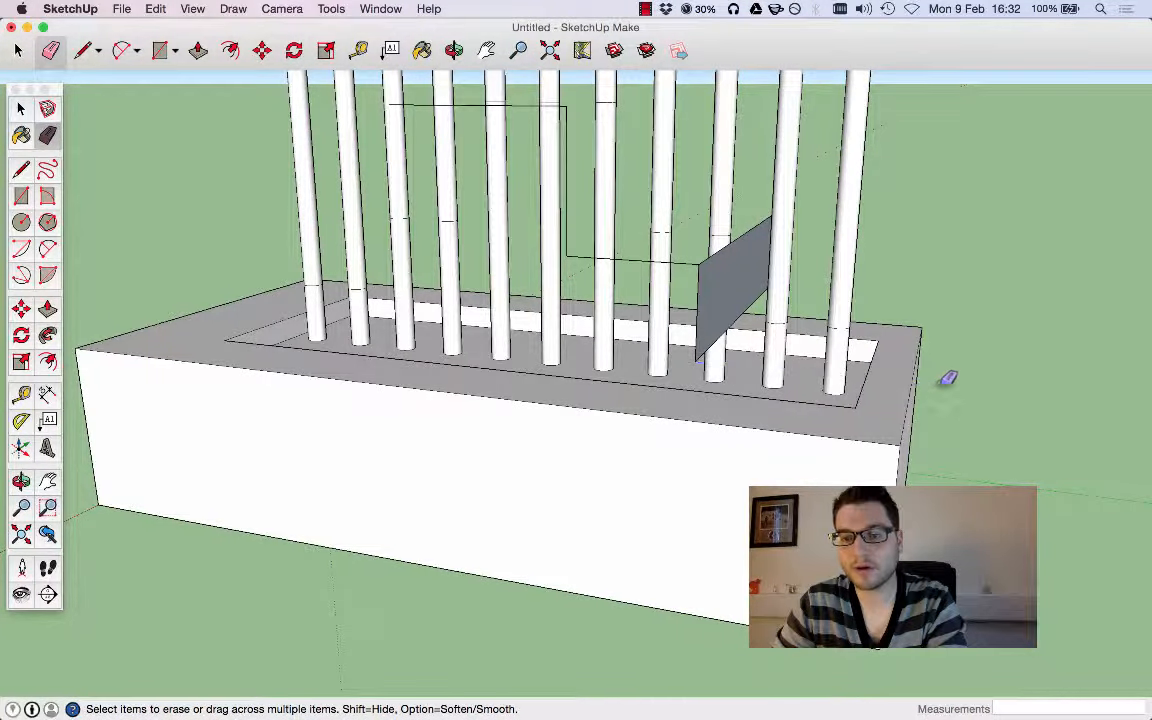
# Erase the loose stepped outline edges behind the posts and the top edge of the vertical face near the right-end posts
pyautogui.moveTo(690, 232)
pyautogui.mouseDown(button='middle')
pyautogui.moveTo(841, 278)
pyautogui.moveTo(594, 110)
pyautogui.moveTo(625, 147)
pyautogui.mouseUp(button='middle')
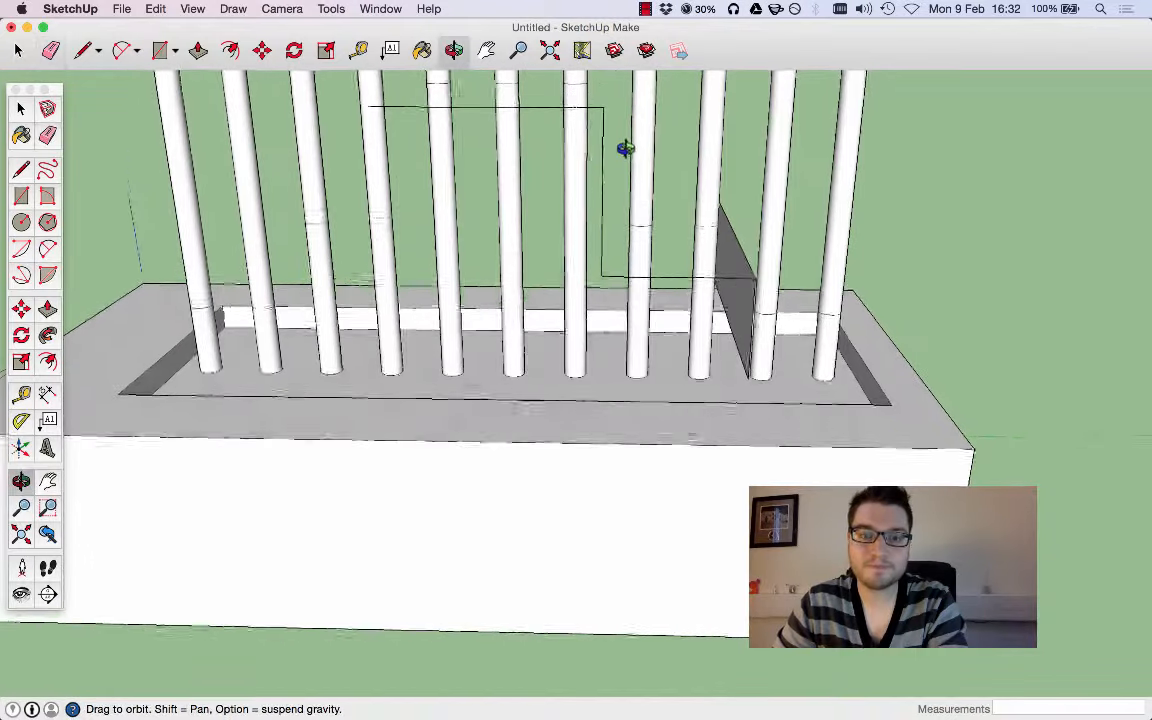
pyautogui.moveTo(550, 97); pyautogui.dragTo(609, 100)
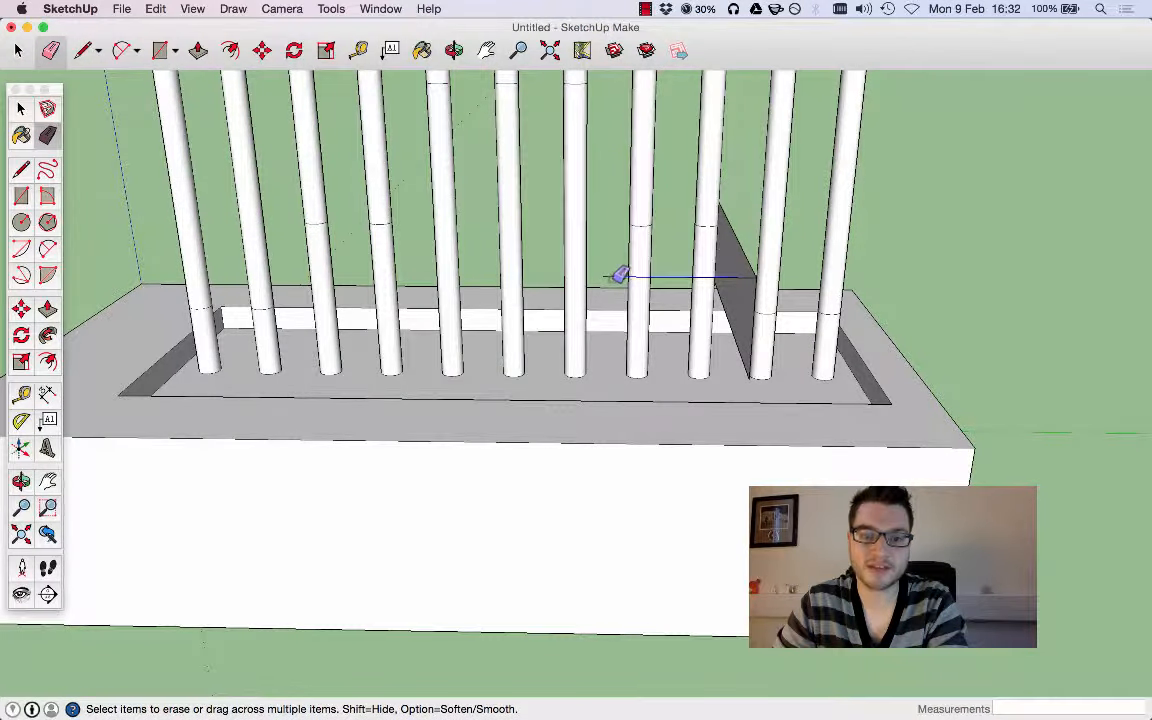
pyautogui.moveTo(620, 275)
pyautogui.mouseDown()
pyautogui.moveTo(713, 222)
pyautogui.moveTo(733, 296)
pyautogui.mouseUp()
# Erase the last loose edges of the block remaining around the two right-end posts
pyautogui.scroll(4, 740, 260)
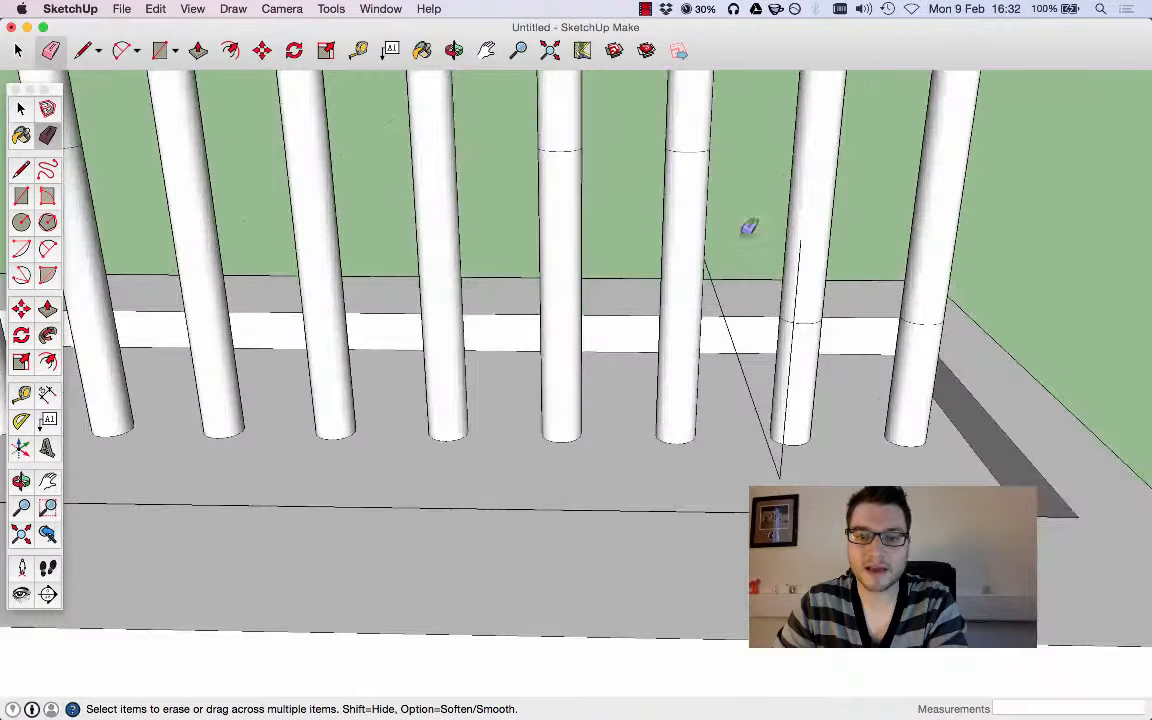
pyautogui.moveTo(748, 226)
pyautogui.mouseDown(button='middle')
pyautogui.moveTo(725, 183)
pyautogui.moveTo(728, 275)
pyautogui.mouseUp(button='middle')
pyautogui.moveTo(728, 275)
pyautogui.mouseDown()
pyautogui.moveTo(720, 261)
pyautogui.moveTo(786, 274)
pyautogui.mouseUp()
pyautogui.moveTo(700, 218)
pyautogui.mouseDown(button='middle')
pyautogui.moveTo(740, 239)
pyautogui.moveTo(733, 213)
pyautogui.mouseUp(button='middle')
pyautogui.moveTo(733, 213)
pyautogui.mouseDown()
pyautogui.moveTo(730, 195)
pyautogui.moveTo(755, 211)
pyautogui.mouseUp()
# Erase the sections above the cut lines on the three rightmost posts
pyautogui.scroll(-6, 755, 211)
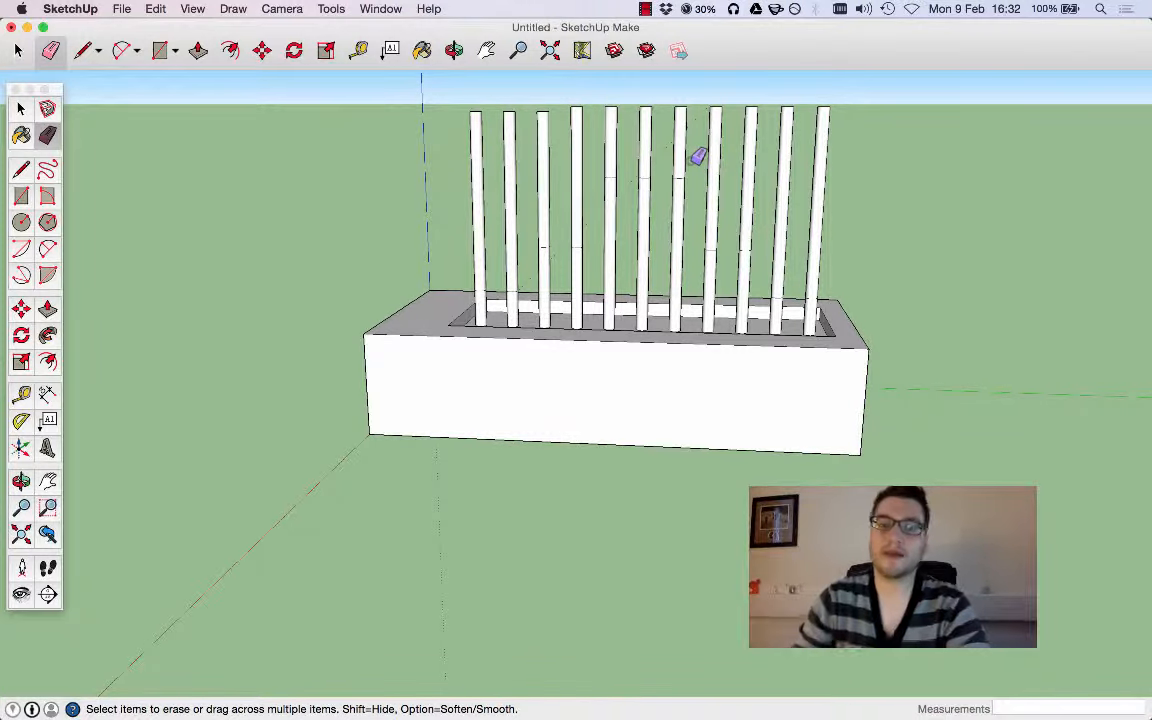
pyautogui.scroll(4, 743, 231)
pyautogui.scroll(-6, 740, 372)
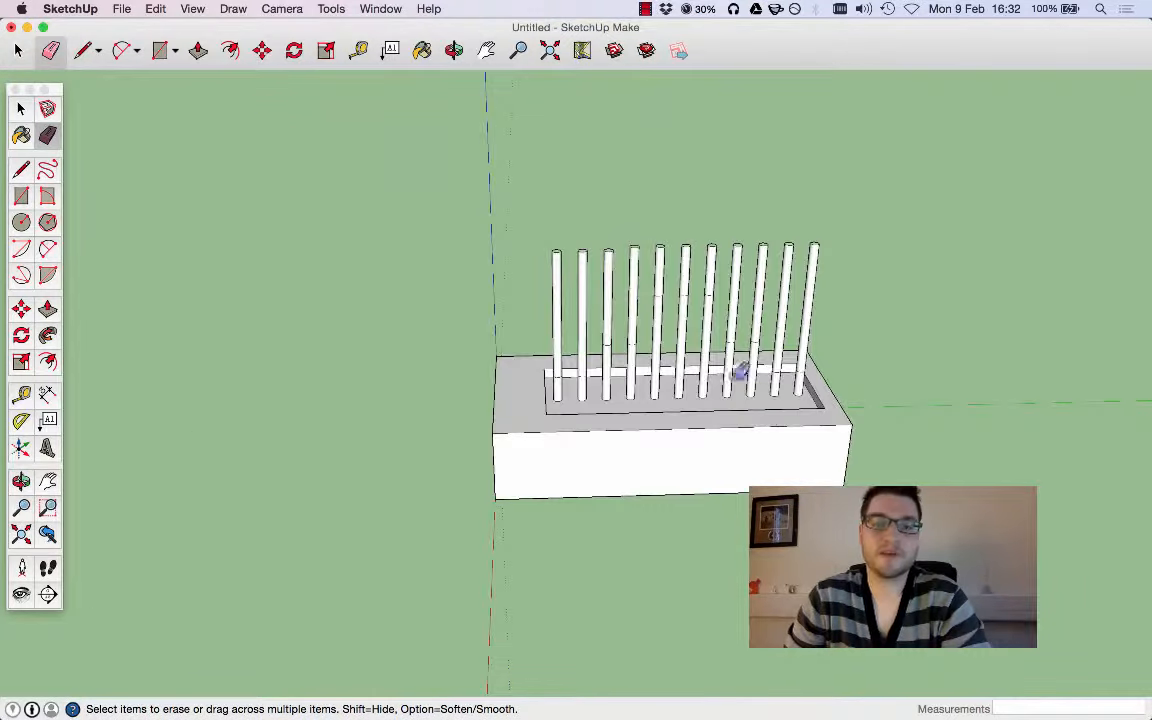
pyautogui.moveTo(740, 372); pyautogui.dragTo(512, 309, button='middle')
pyautogui.scroll(3, 926, 334)
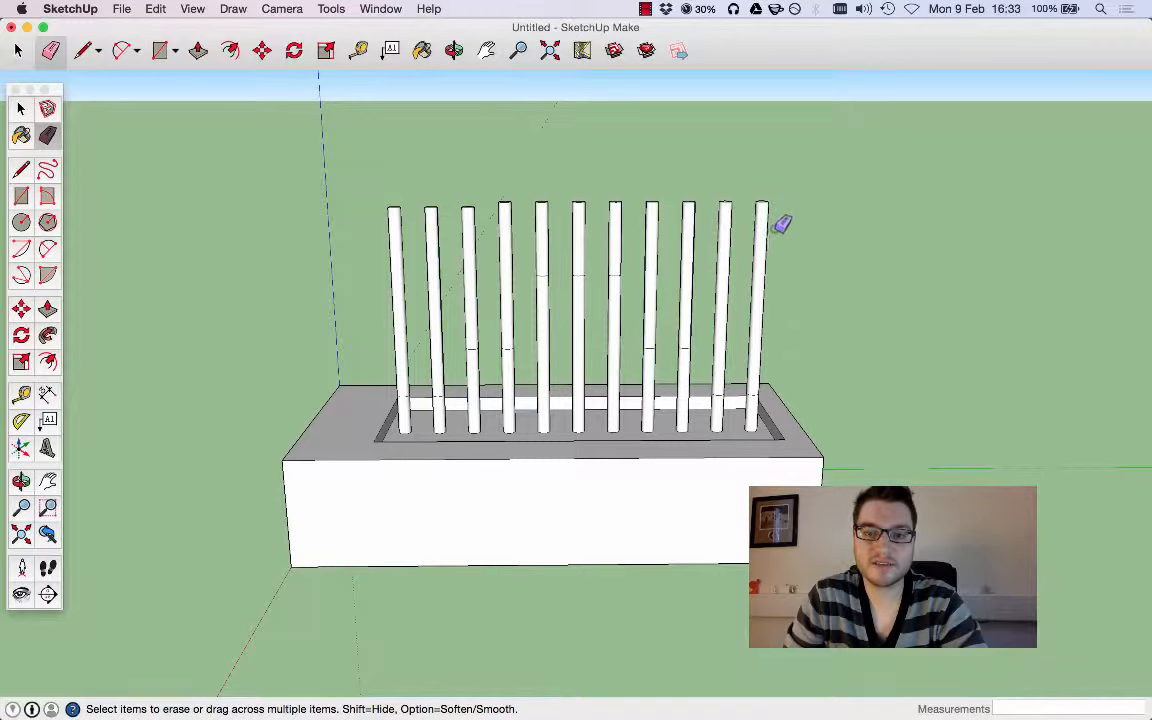
pyautogui.click(762, 199)
pyautogui.moveTo(771, 211)
pyautogui.mouseDown(button='middle')
pyautogui.moveTo(779, 272)
pyautogui.moveTo(748, 188)
pyautogui.mouseUp(button='middle')
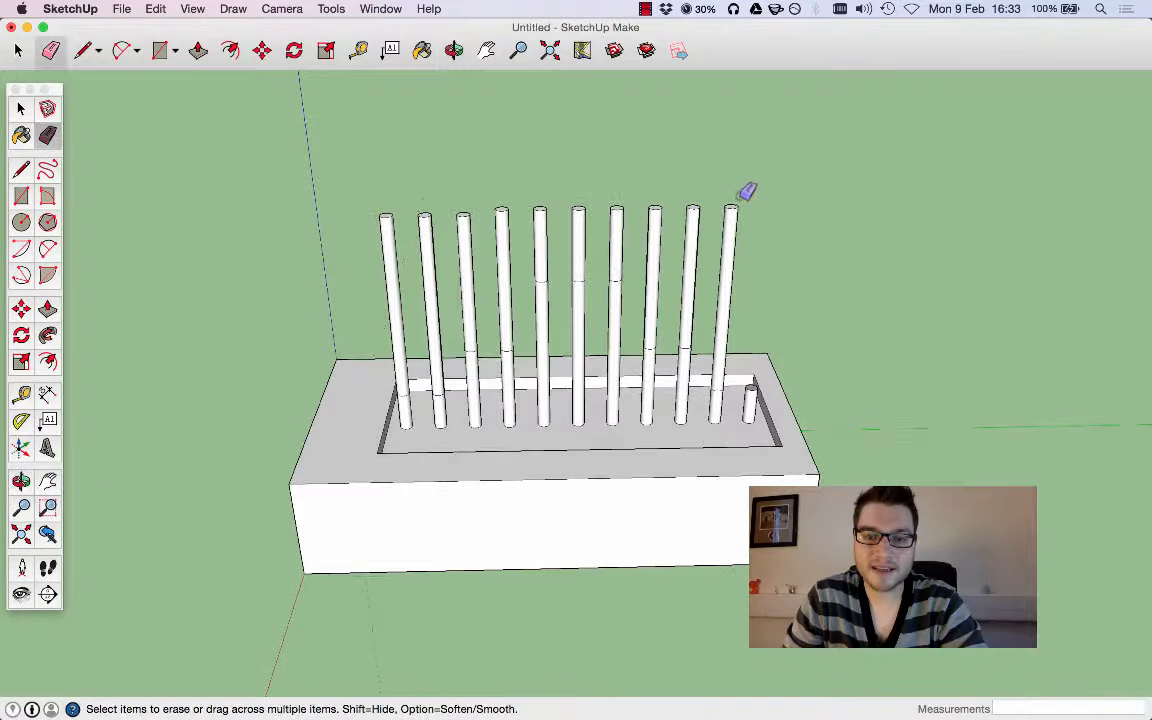
pyautogui.click(732, 214)
pyautogui.click(695, 200)
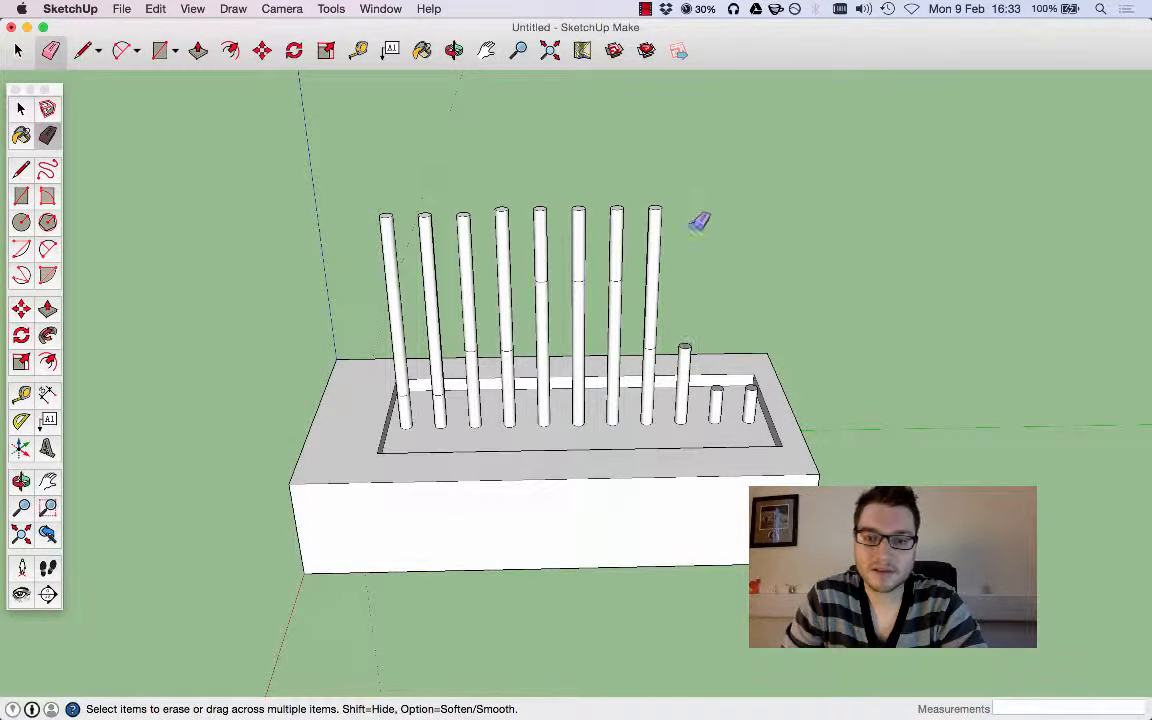
# Erase the section above the cut line on the next post inward and on the three middle posts
pyautogui.moveTo(697, 221)
pyautogui.mouseDown(button='middle')
pyautogui.moveTo(689, 275)
pyautogui.moveTo(645, 200)
pyautogui.mouseUp(button='middle')
pyautogui.click(651, 175)
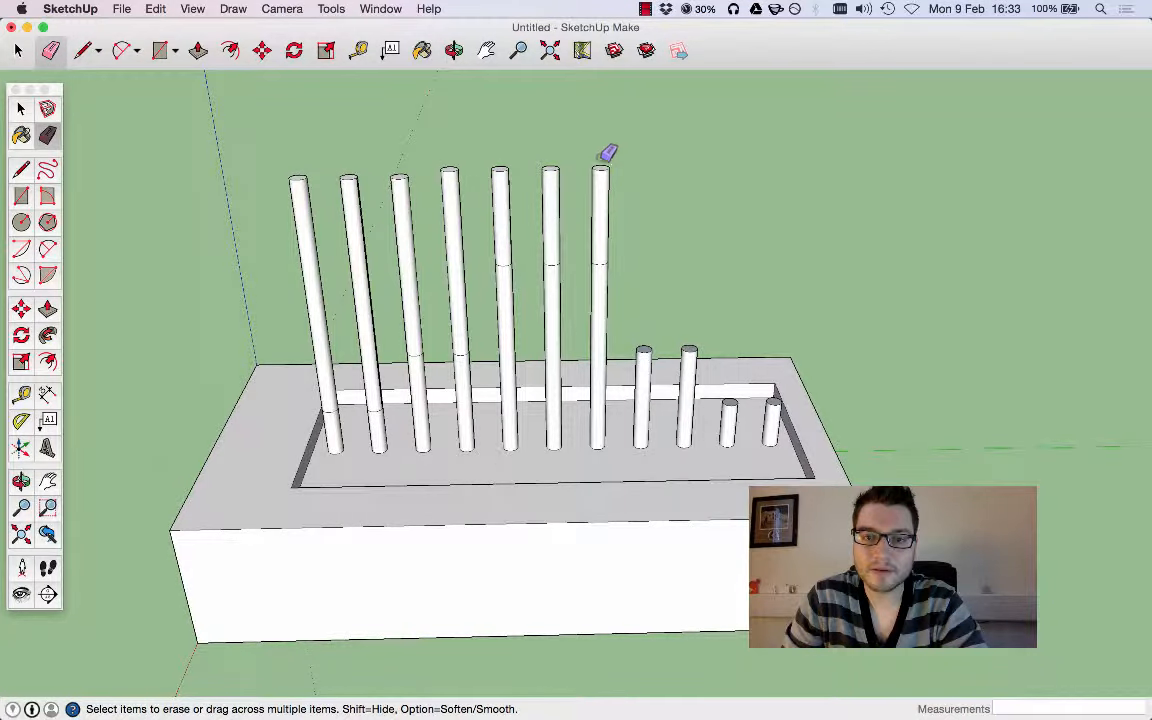
pyautogui.click(600, 170)
pyautogui.click(551, 172)
pyautogui.click(502, 178)
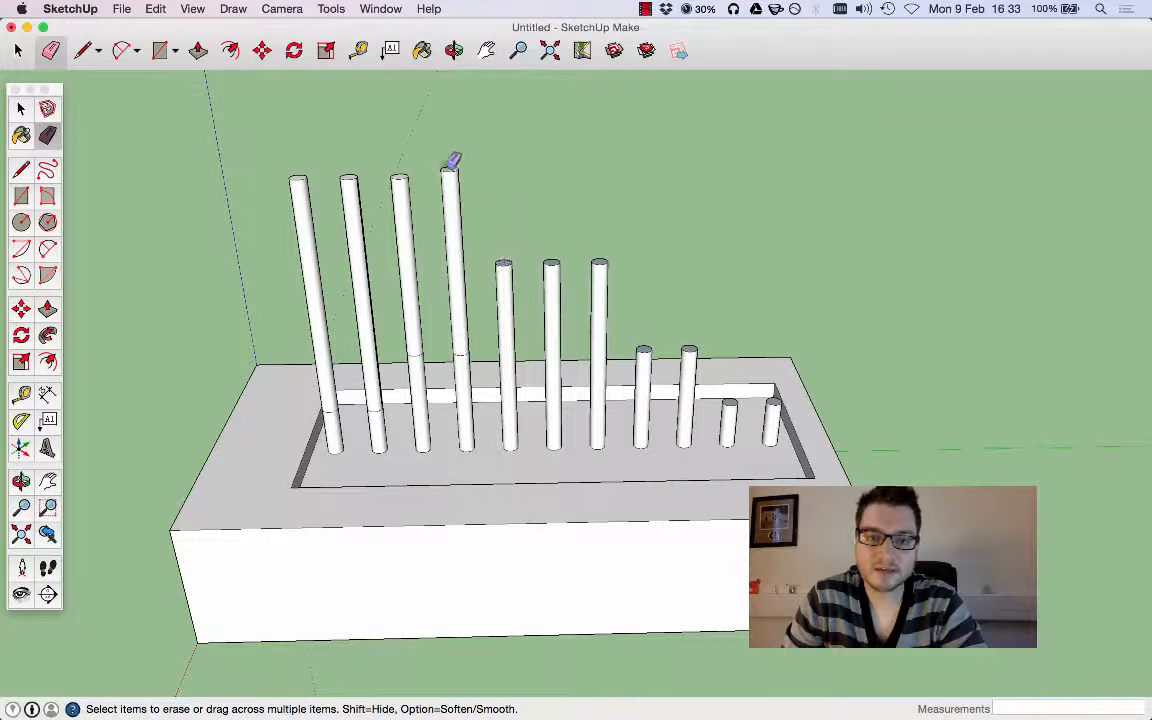
# Erase the sections above the cut lines on the four leftmost posts and return to the Select tool
pyautogui.click(401, 180)
pyautogui.click(449, 176)
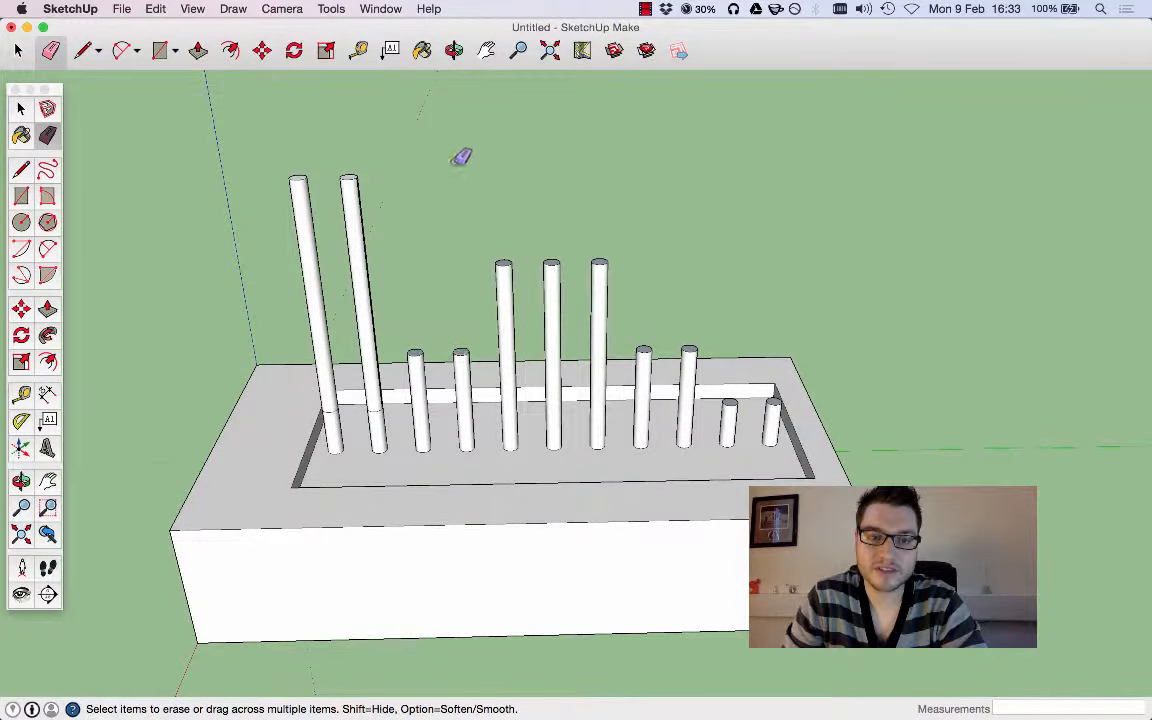
pyautogui.click(347, 178)
pyautogui.click(298, 180)
pyautogui.moveTo(343, 227)
pyautogui.mouseDown(button='middle')
pyautogui.moveTo(463, 321)
pyautogui.moveTo(555, 509)
pyautogui.moveTo(609, 460)
pyautogui.moveTo(716, 204)
pyautogui.moveTo(1023, 226)
pyautogui.moveTo(656, 252)
pyautogui.moveTo(309, 242)
pyautogui.moveTo(404, 321)
pyautogui.moveTo(512, 213)
pyautogui.mouseUp(button='middle')
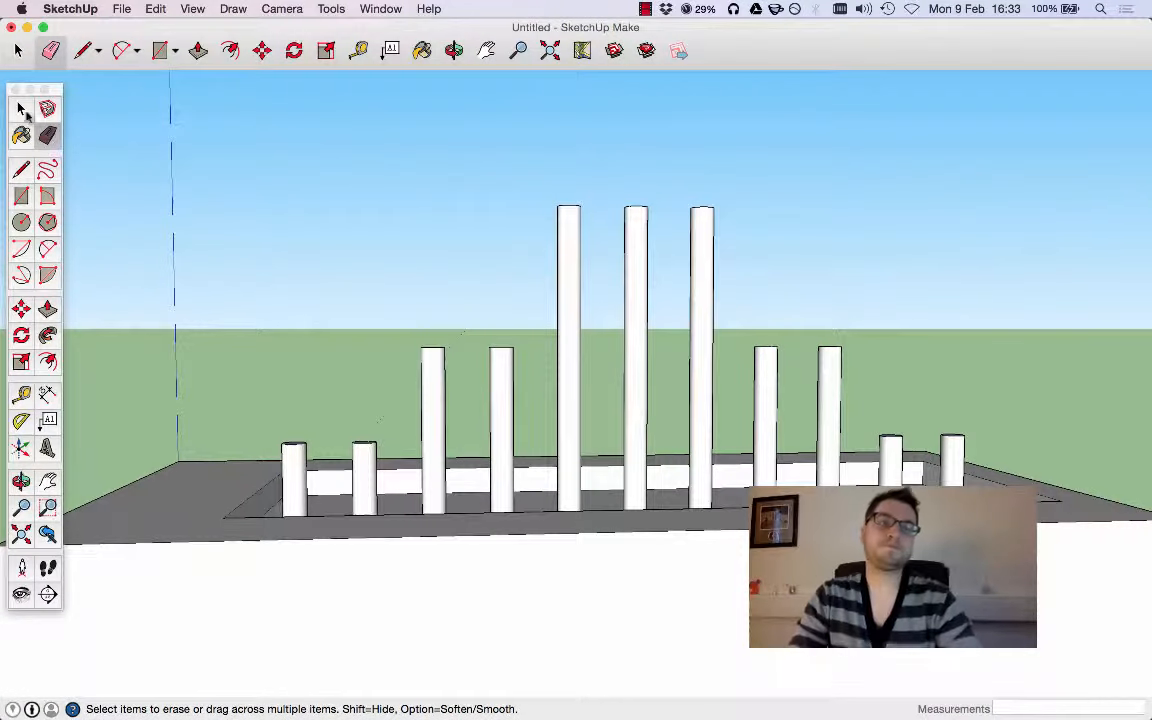
pyautogui.press('space')
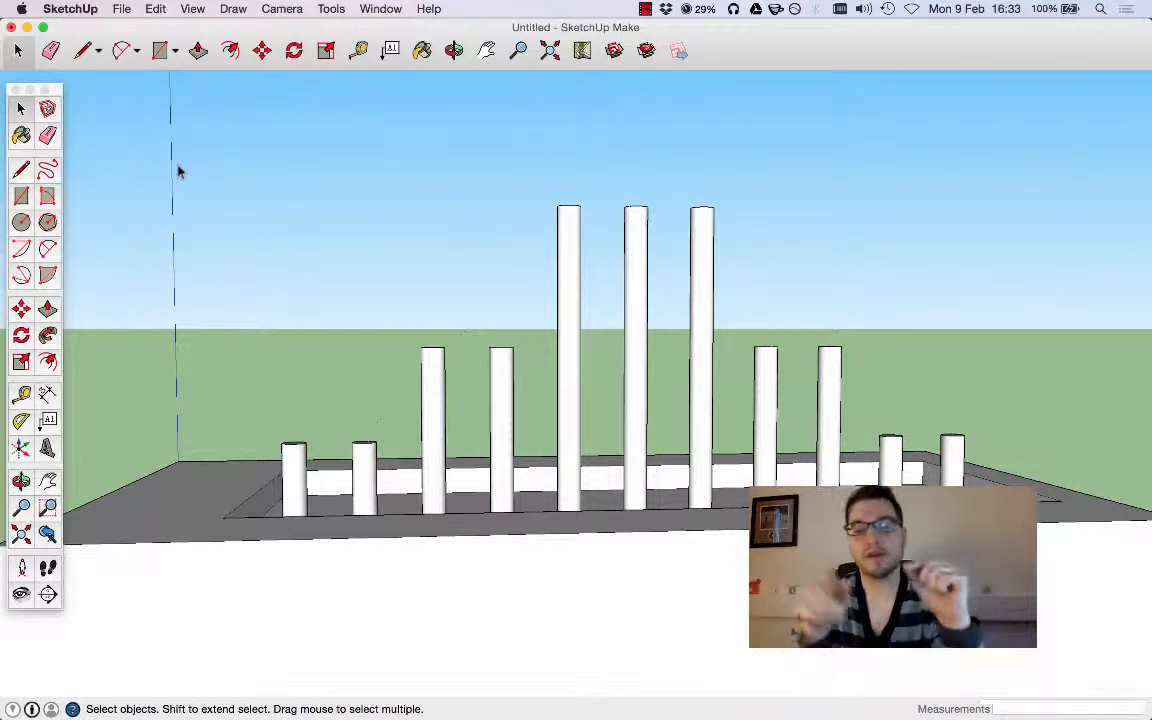